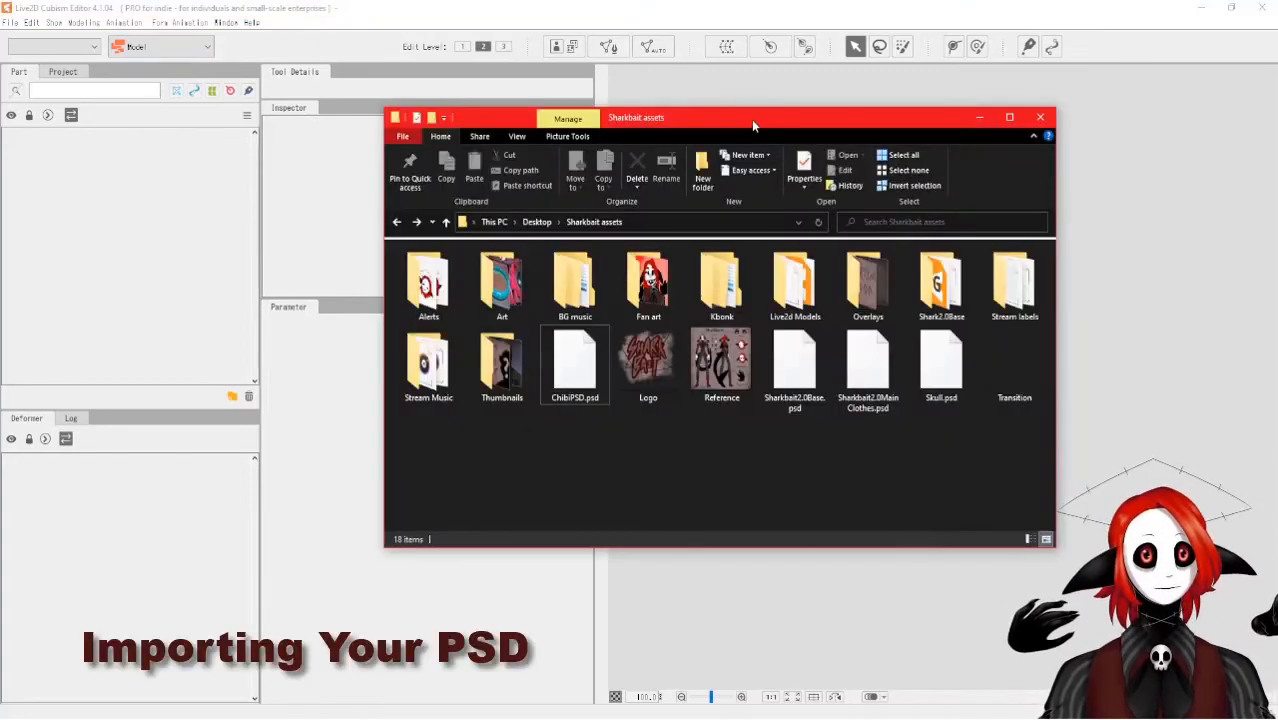
Import ChibiPSD.psd from the Sharkbait assets folder into Live2D Cubism Editor as a new model.
{"action": "left_click_drag", "start_coordinate": [751, 119], "coordinate": [691, 138]}
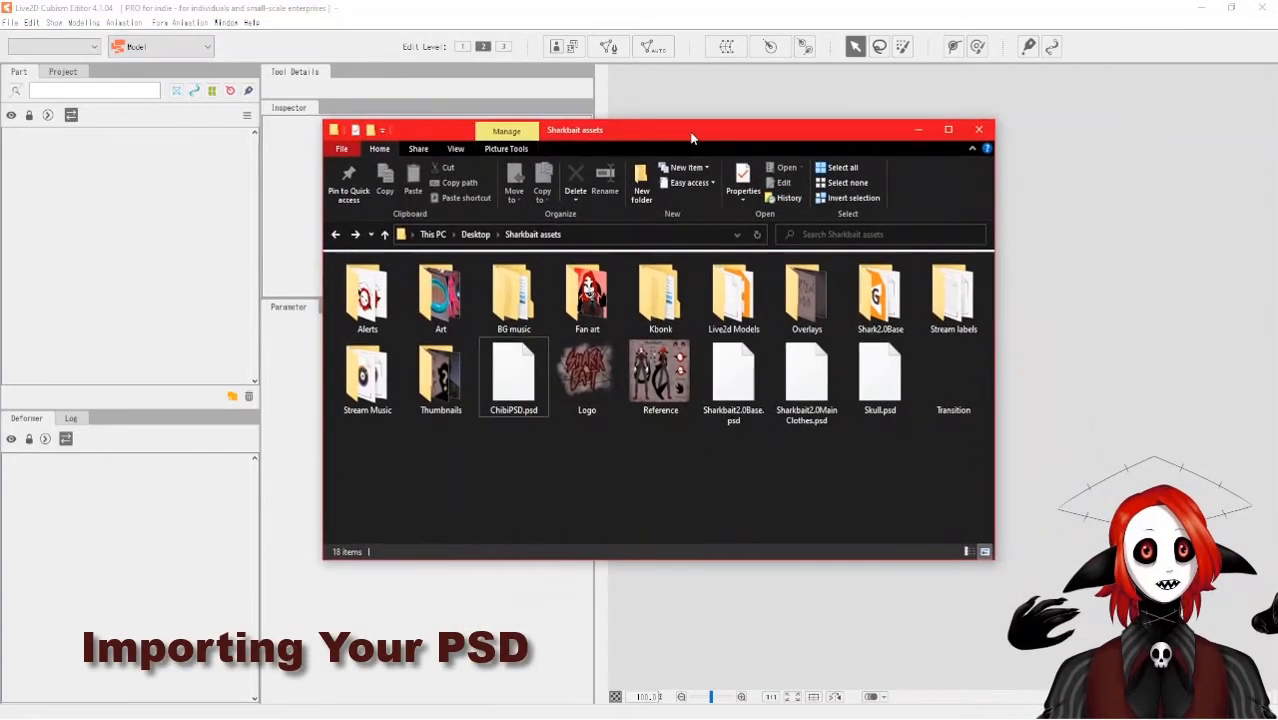
{"action": "left_click", "coordinate": [527, 413]}
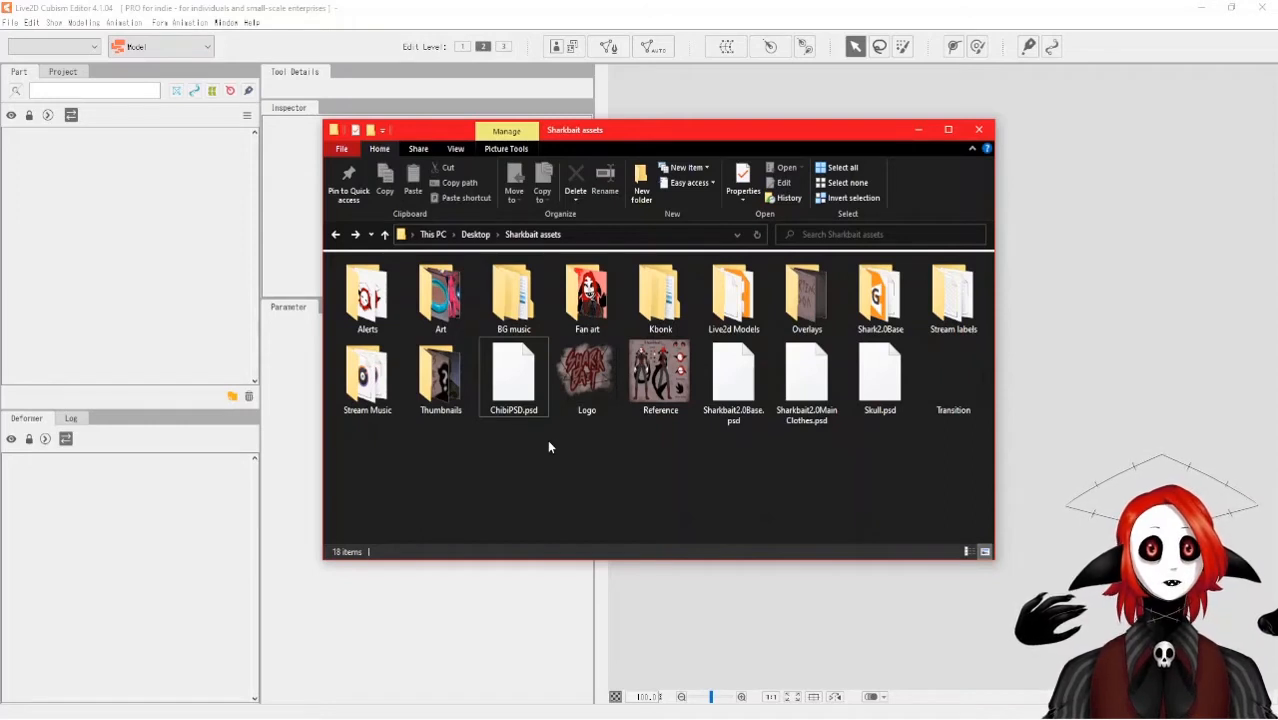
{"action": "left_click", "coordinate": [518, 380]}
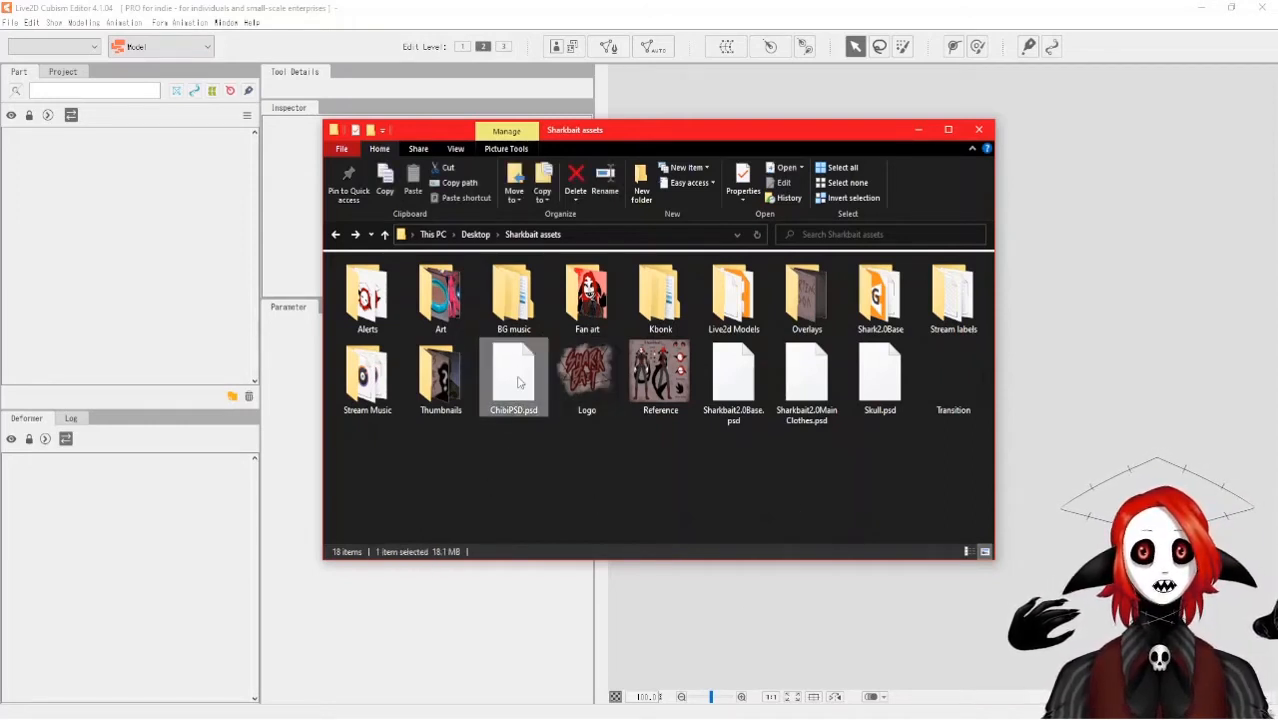
{"action": "left_click_drag", "start_coordinate": [518, 380], "coordinate": [1091, 362]}
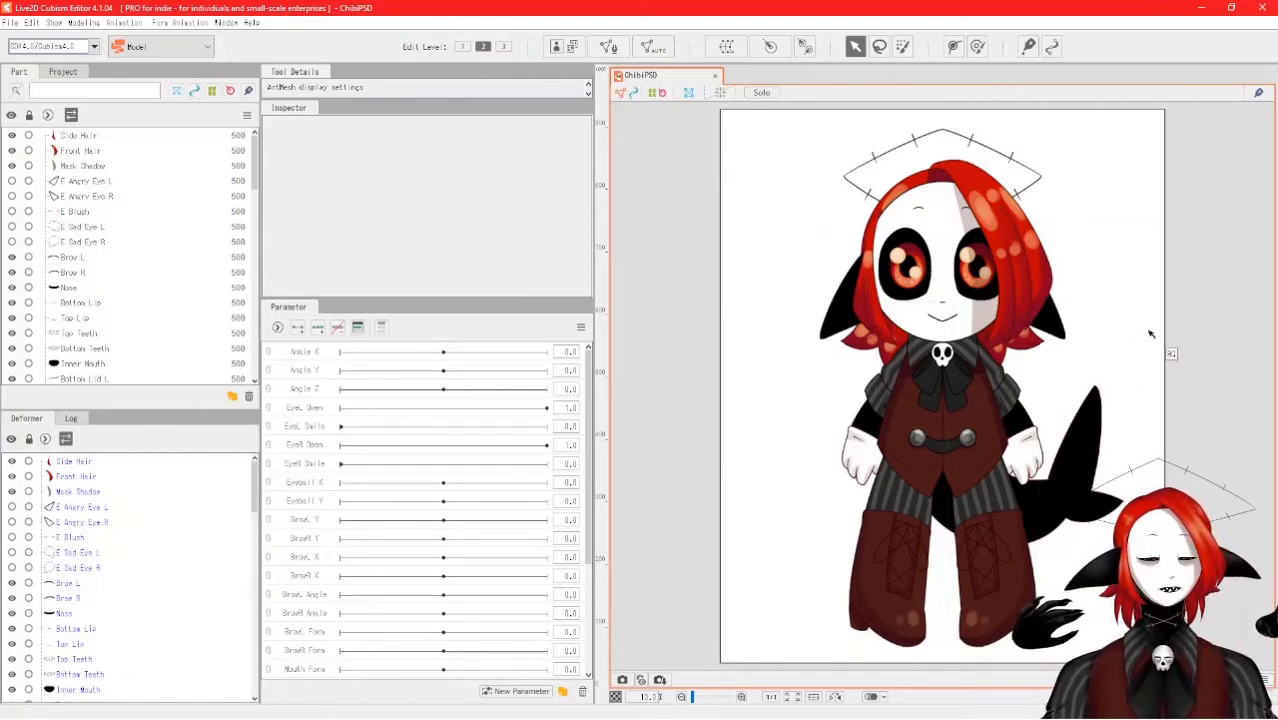
Examine the imported chibi model on the canvas, both as a whole and close up around the face.
{"action": "scroll", "coordinate": [906, 408], "scroll_direction": "down", "scroll_amount": 3}
{"action": "scroll", "coordinate": [926, 292], "scroll_direction": "up", "scroll_amount": 3}
{"action": "scroll", "coordinate": [907, 348], "scroll_direction": "up", "scroll_amount": 2}
{"action": "scroll", "coordinate": [907, 350], "scroll_direction": "down", "scroll_amount": 4}
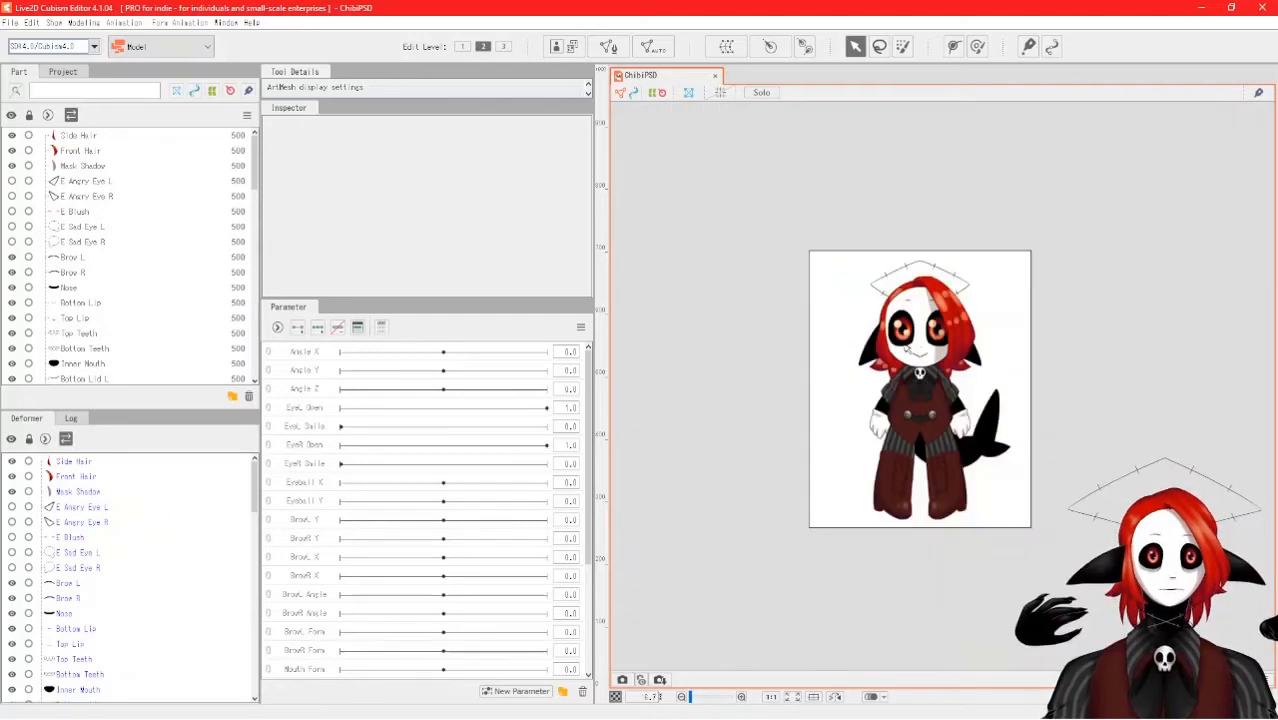
{"action": "scroll", "coordinate": [990, 380], "scroll_direction": "up", "scroll_amount": 3}
{"action": "scroll", "coordinate": [900, 390], "scroll_direction": "up", "scroll_amount": 4}
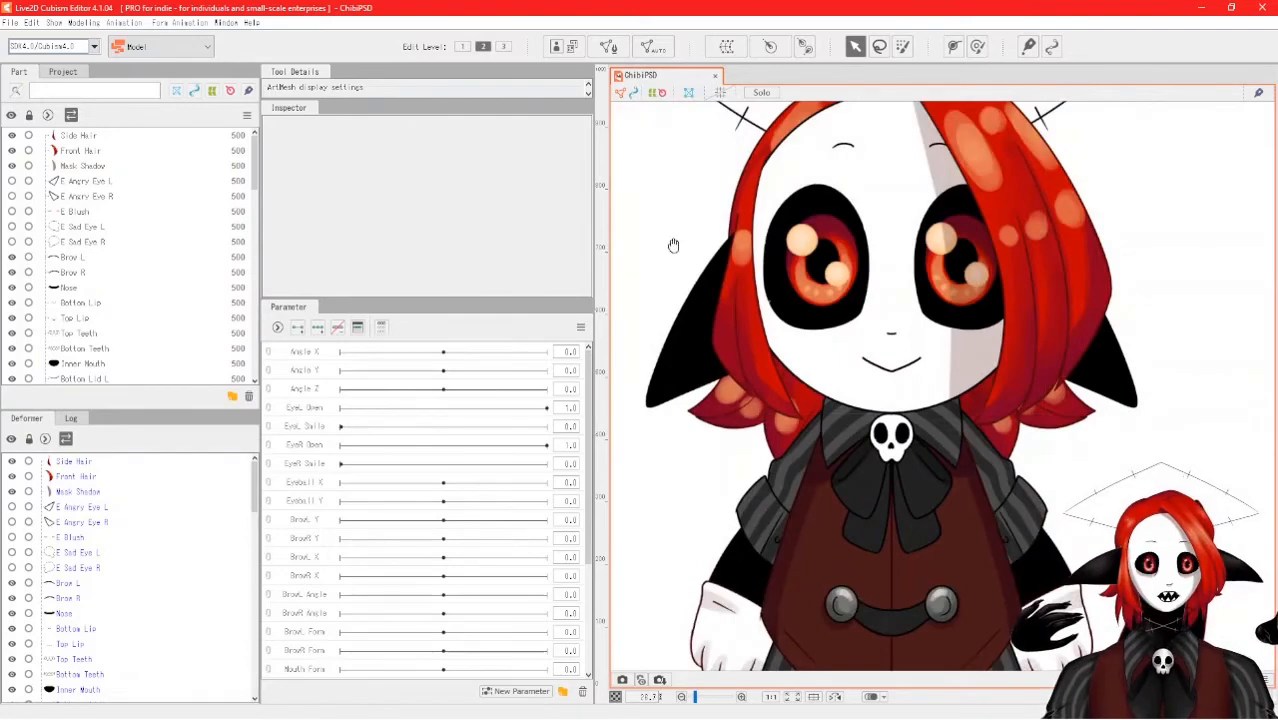
{"action": "left_click_drag", "start_coordinate": [674, 247], "coordinate": [702, 251]}
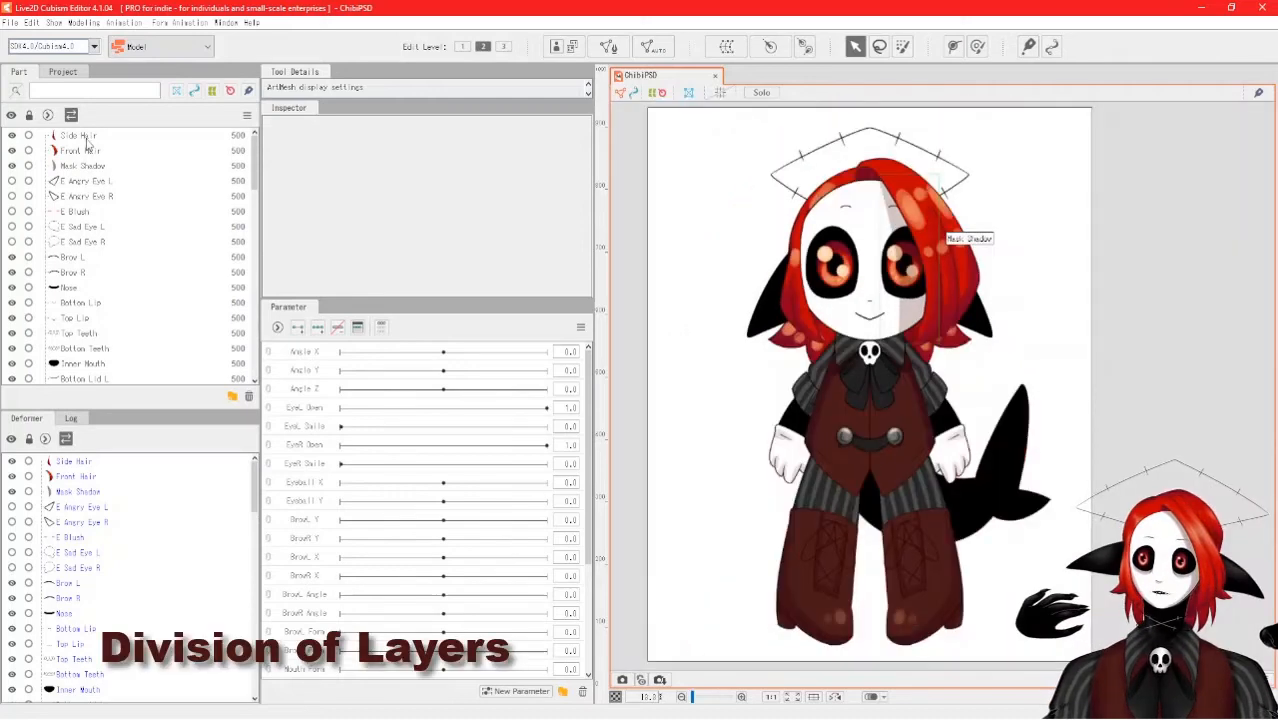
Select the Side Hair, Front Hair, Mask Shadow, Brow L, Brow R and Nose layers in turn to locate each on the model.
{"action": "left_click", "coordinate": [84, 137]}
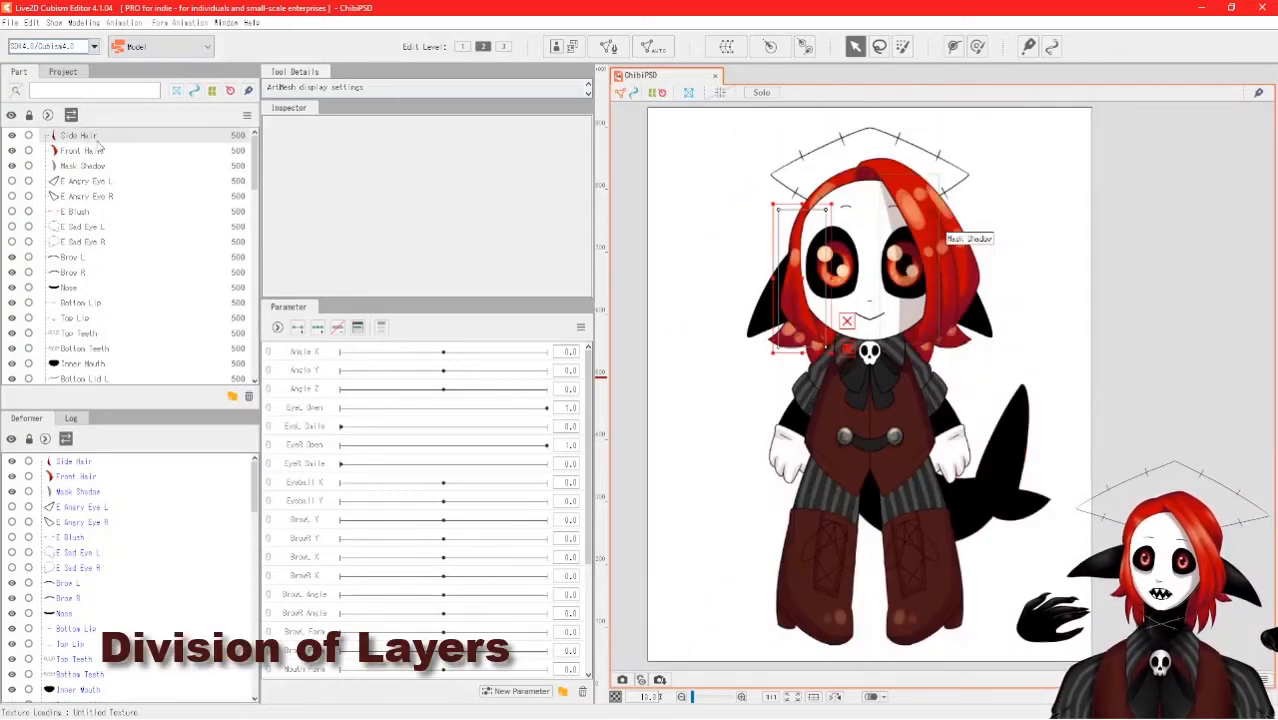
{"action": "left_click", "coordinate": [82, 151]}
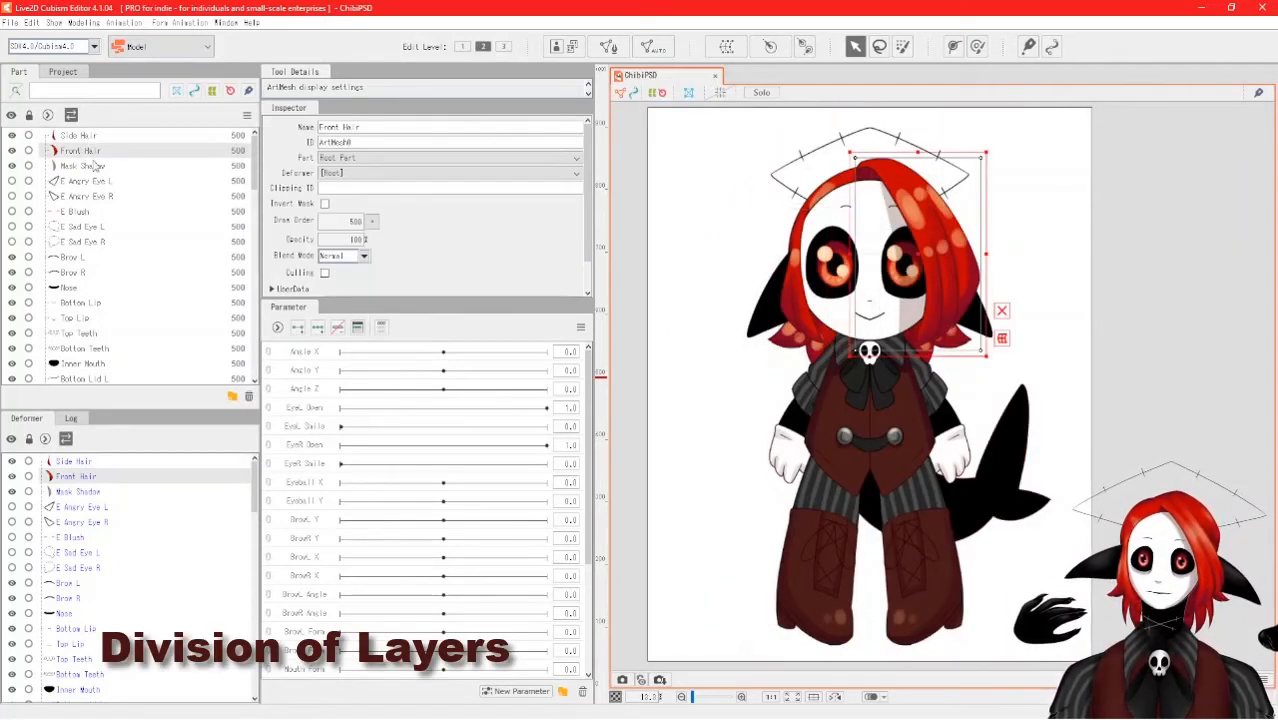
{"action": "left_click", "coordinate": [98, 166]}
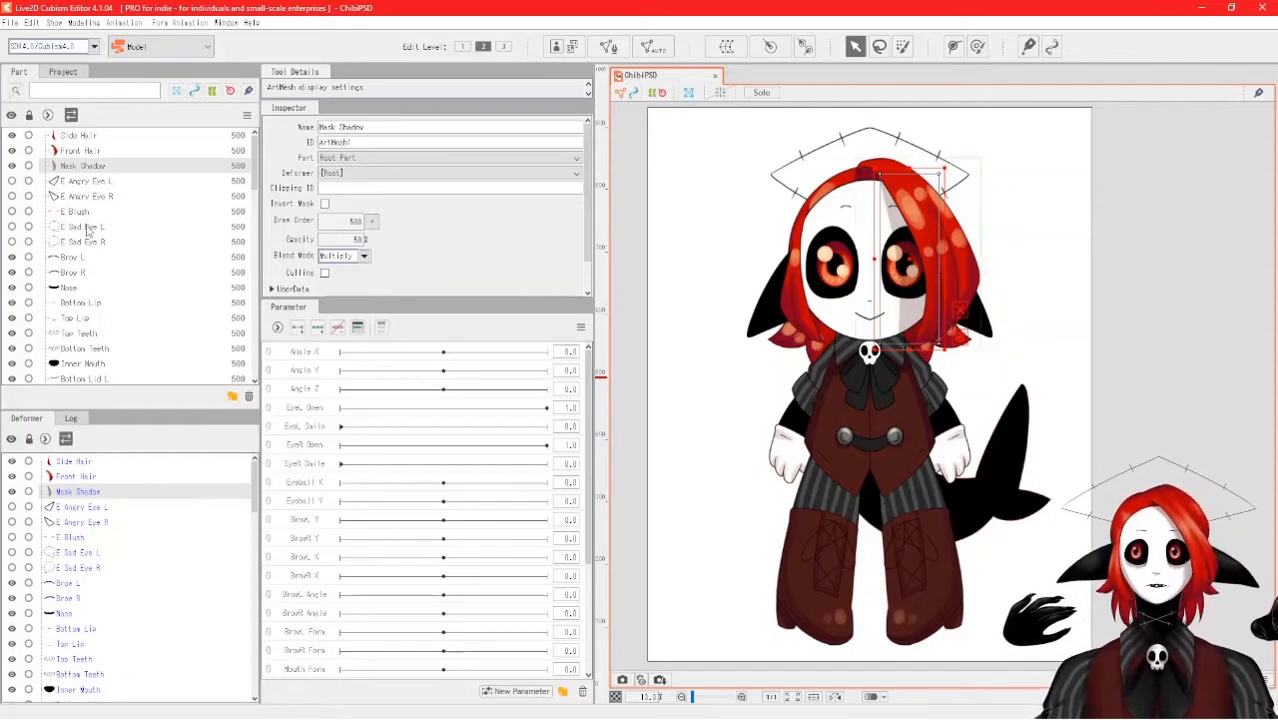
{"action": "left_click", "coordinate": [84, 258]}
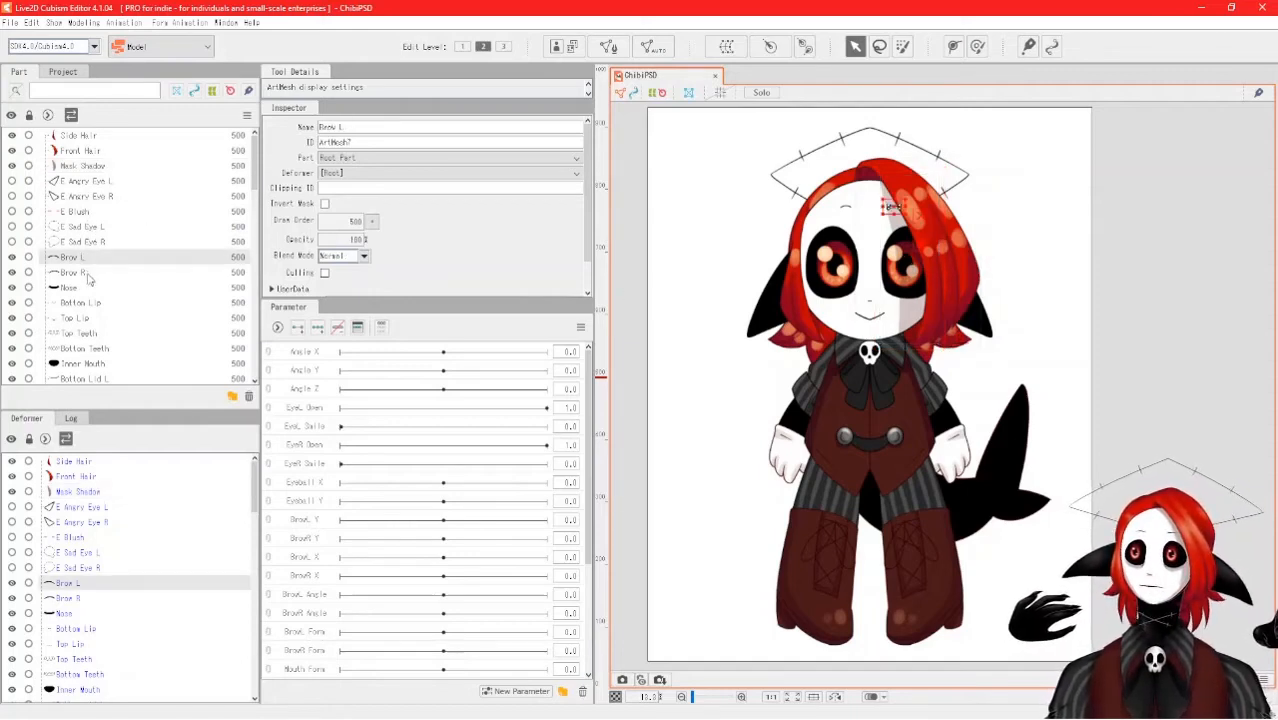
{"action": "left_click", "coordinate": [86, 273]}
{"action": "left_click", "coordinate": [92, 290]}
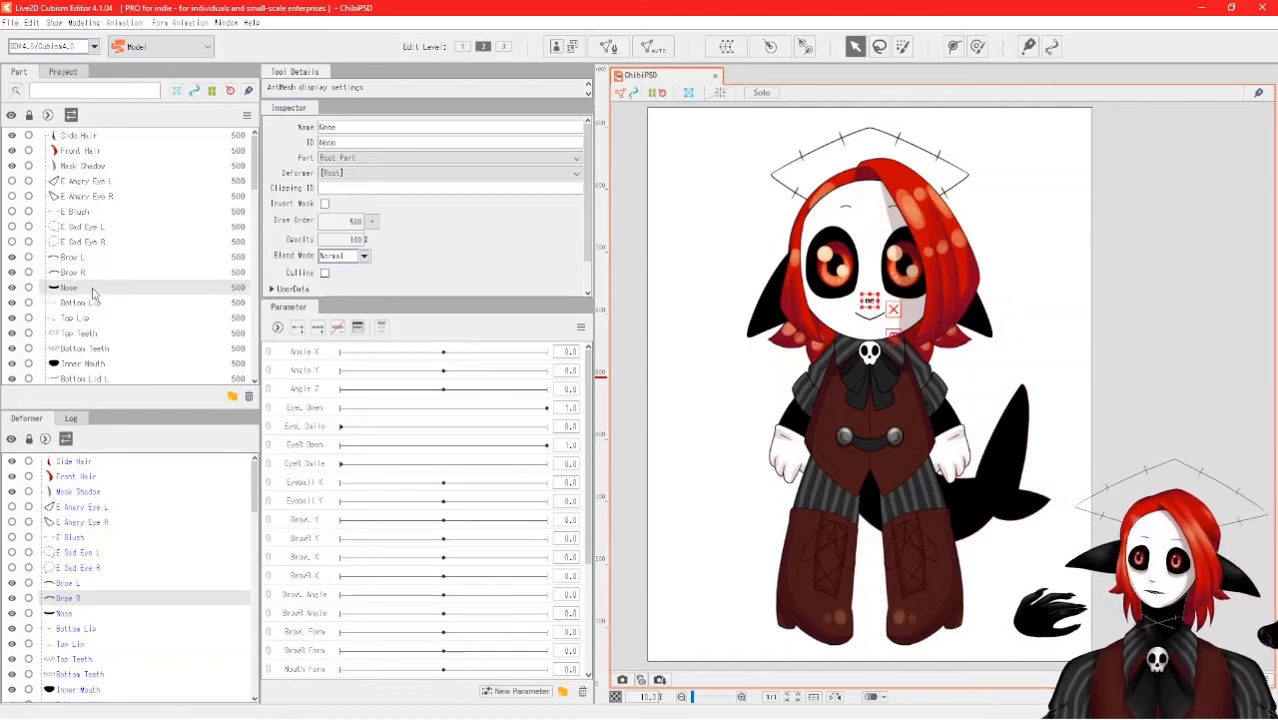
Inspect the lip, teeth and Inner Mouth layers one by one, temporarily hiding the layers above, and restore their visibility.
{"action": "left_click", "coordinate": [93, 305]}
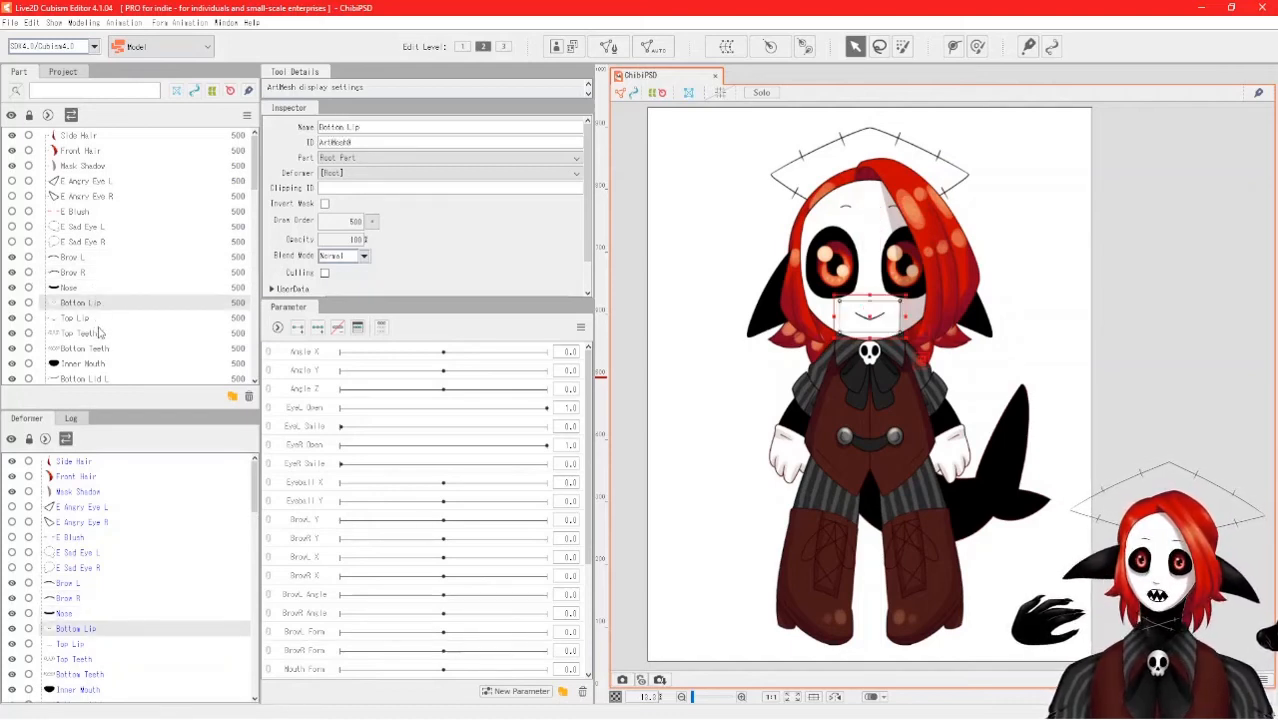
{"action": "left_click", "coordinate": [86, 318]}
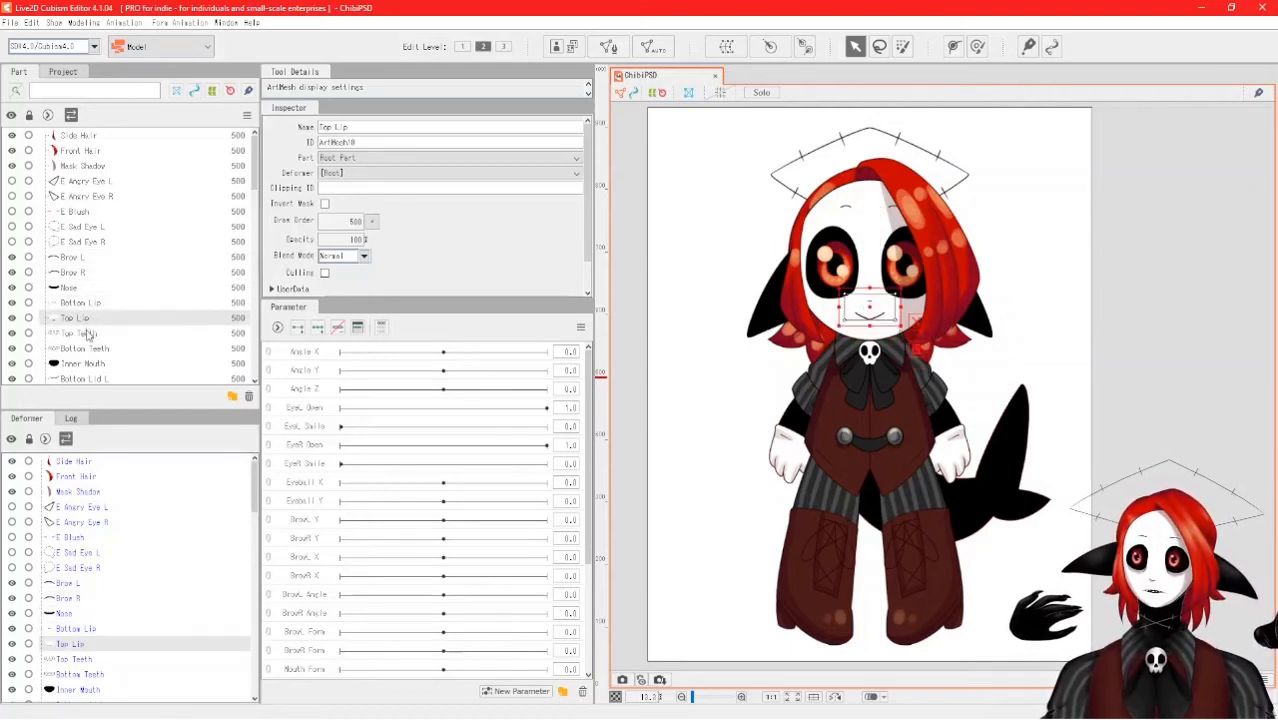
{"action": "left_click", "coordinate": [83, 335]}
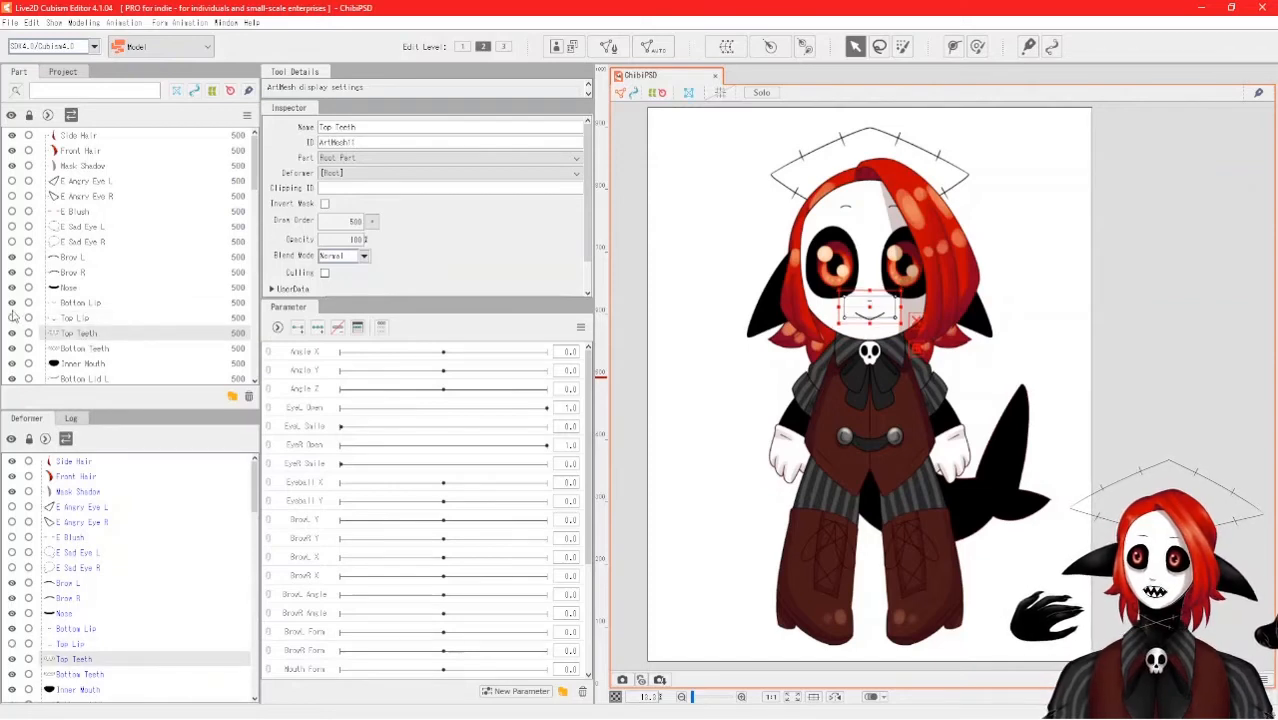
{"action": "left_click", "coordinate": [94, 352]}
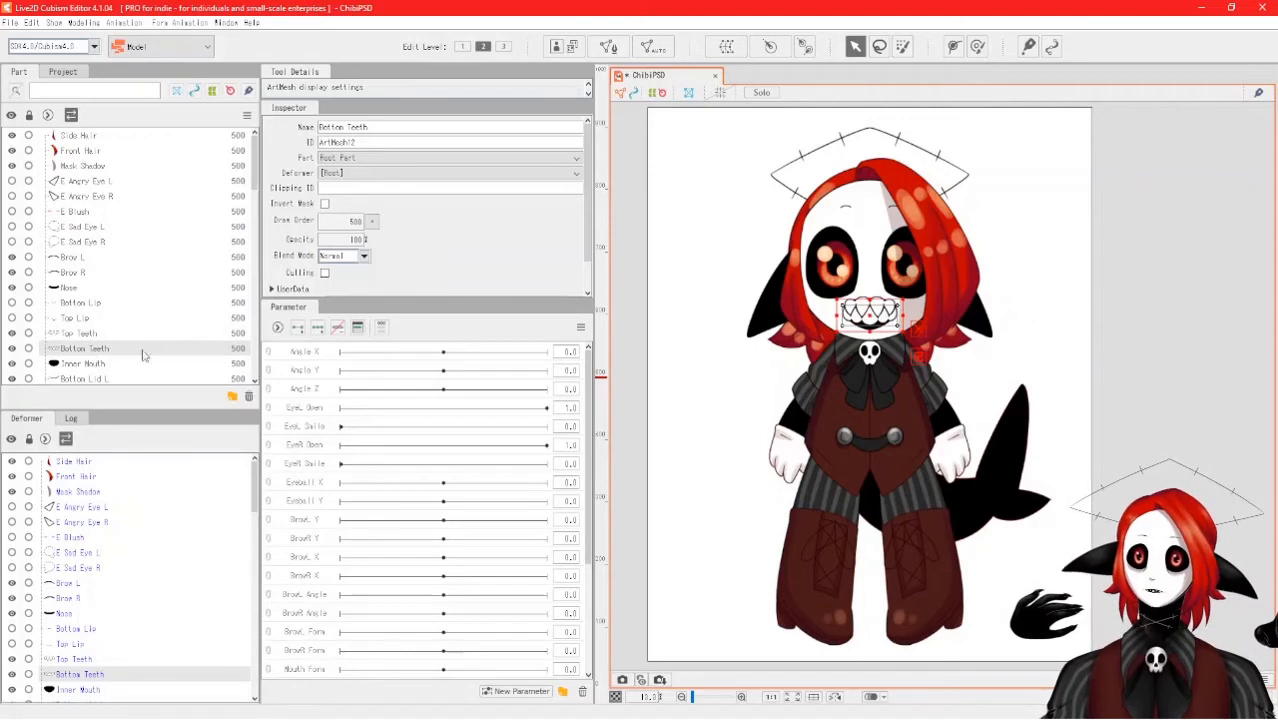
{"action": "left_click", "coordinate": [90, 366]}
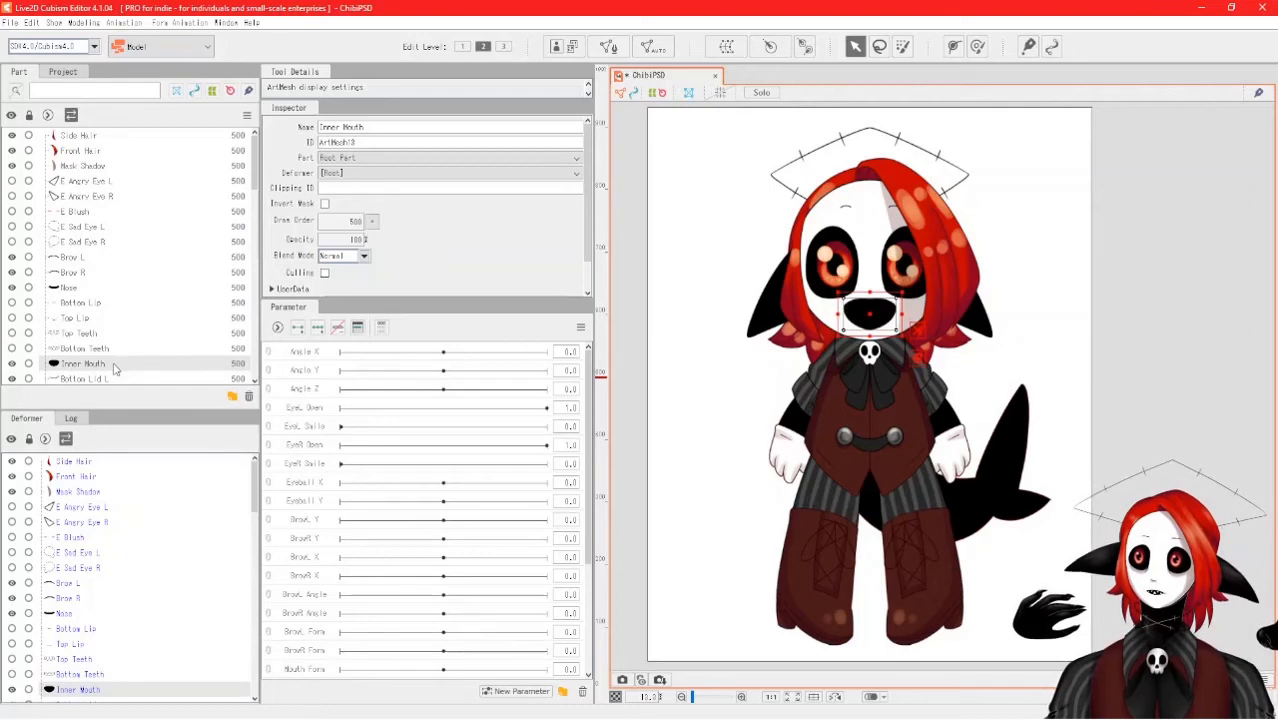
{"action": "left_click", "coordinate": [12, 348]}
{"action": "left_click", "coordinate": [12, 333]}
{"action": "left_click", "coordinate": [12, 317]}
{"action": "left_click", "coordinate": [12, 302]}
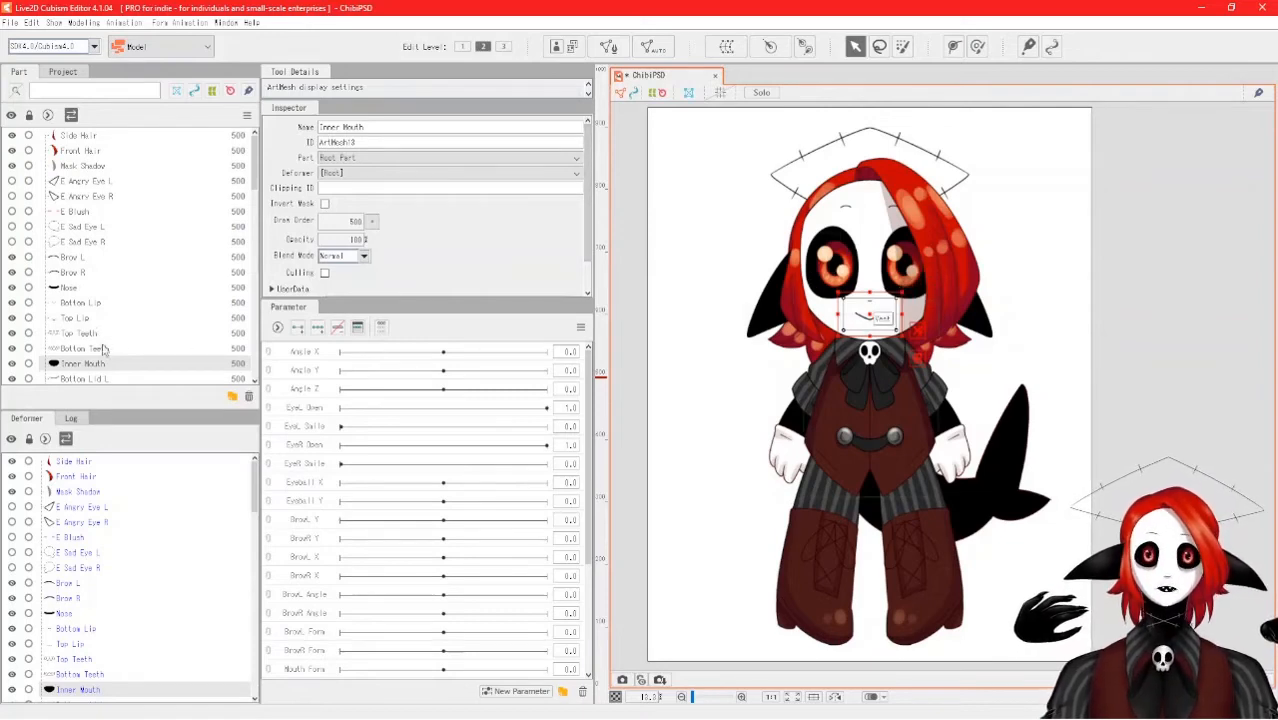
Select the Bottom Lid L, Bottom Lid R, Top Lid L and Top Lid R layers in turn to inspect the eyelids.
{"action": "scroll", "coordinate": [90, 354], "scroll_direction": "down", "scroll_amount": 1}
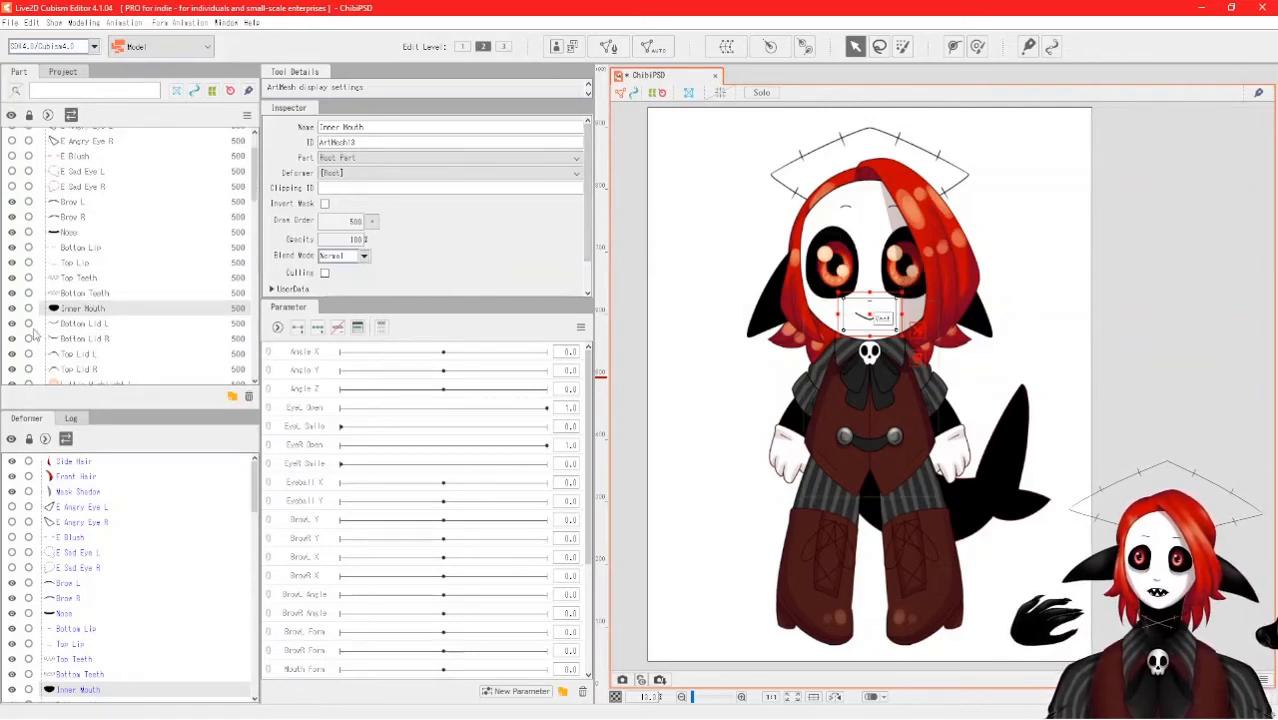
{"action": "left_click", "coordinate": [85, 324]}
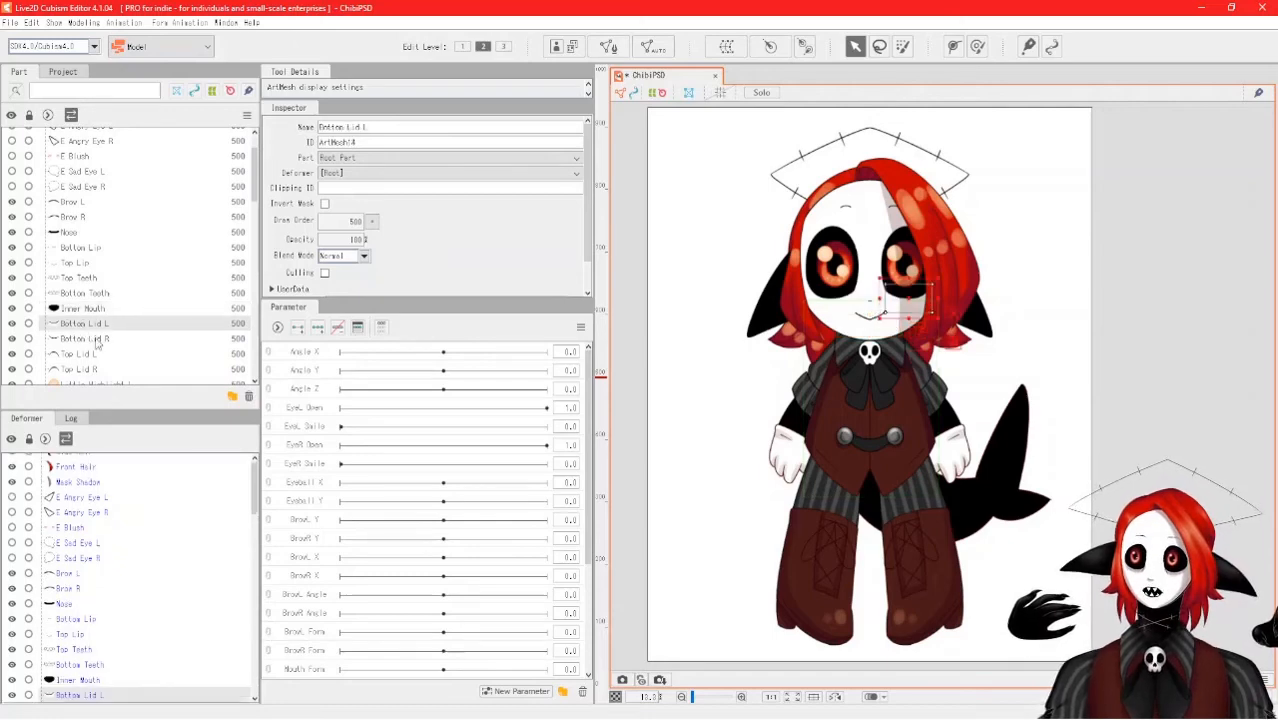
{"action": "left_click", "coordinate": [99, 341]}
{"action": "left_click", "coordinate": [101, 355]}
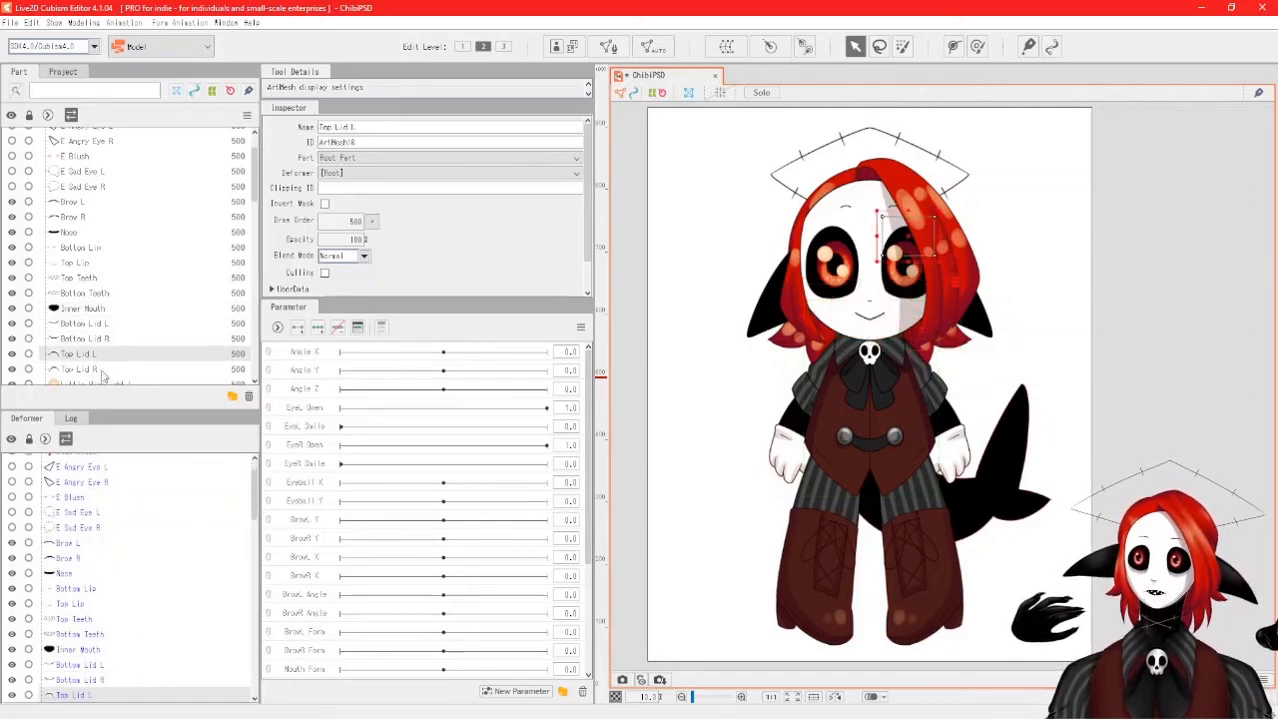
{"action": "left_click", "coordinate": [102, 370]}
{"action": "scroll", "coordinate": [90, 330], "scroll_direction": "down", "scroll_amount": 4}
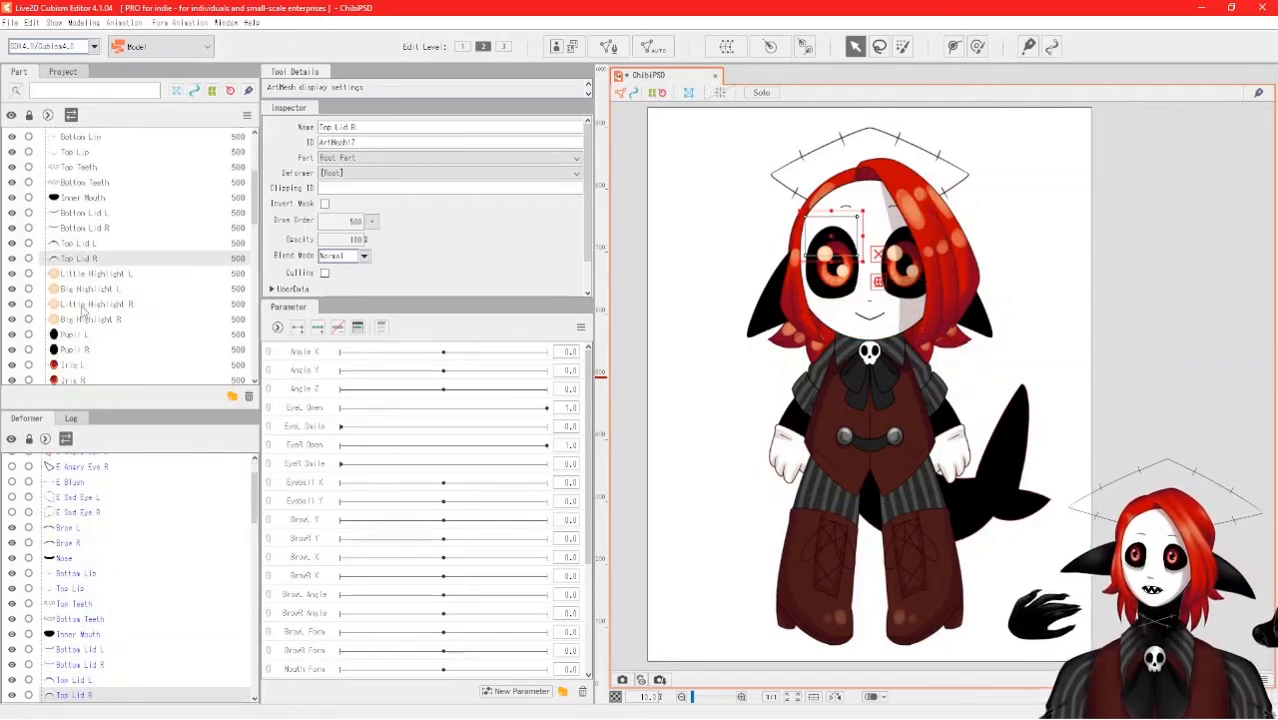
{"action": "scroll", "coordinate": [85, 295], "scroll_direction": "up", "scroll_amount": 1}
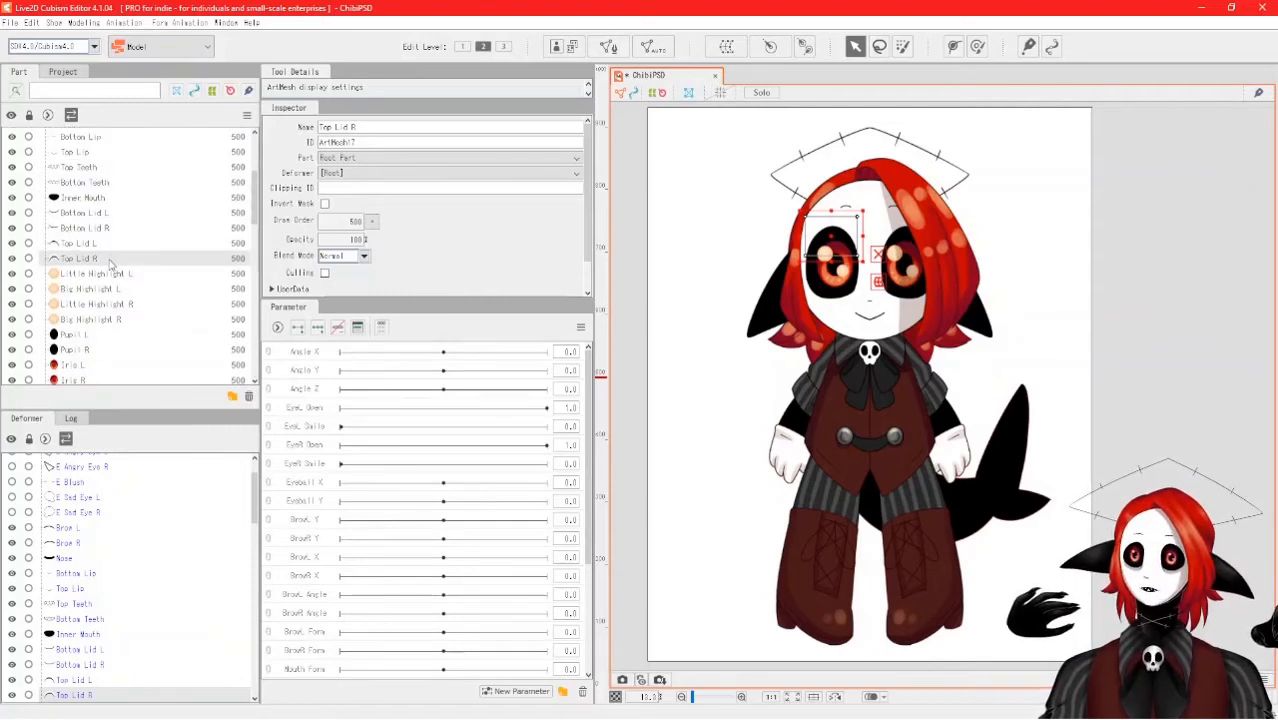
{"action": "left_click", "coordinate": [106, 243]}
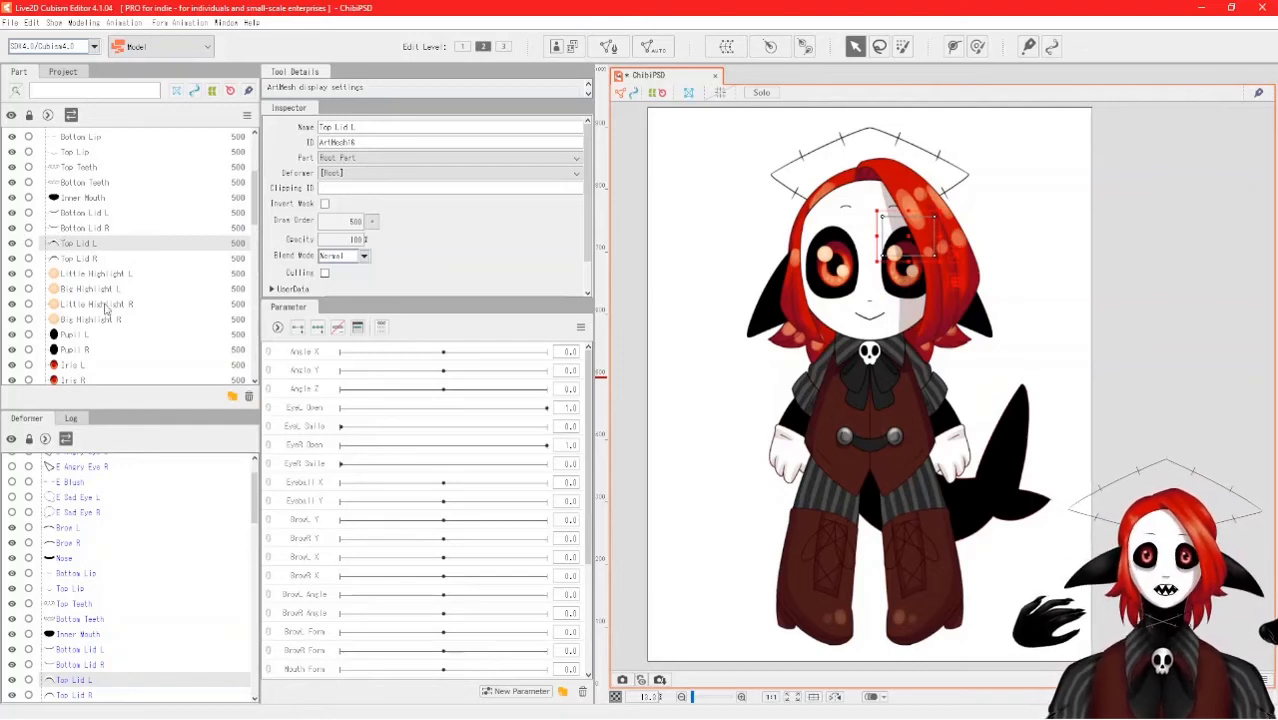
Go through the eye highlight layers, Pupil L and Iris L to inspect how the eyes are separated.
{"action": "scroll", "coordinate": [103, 260], "scroll_direction": "down", "scroll_amount": 2}
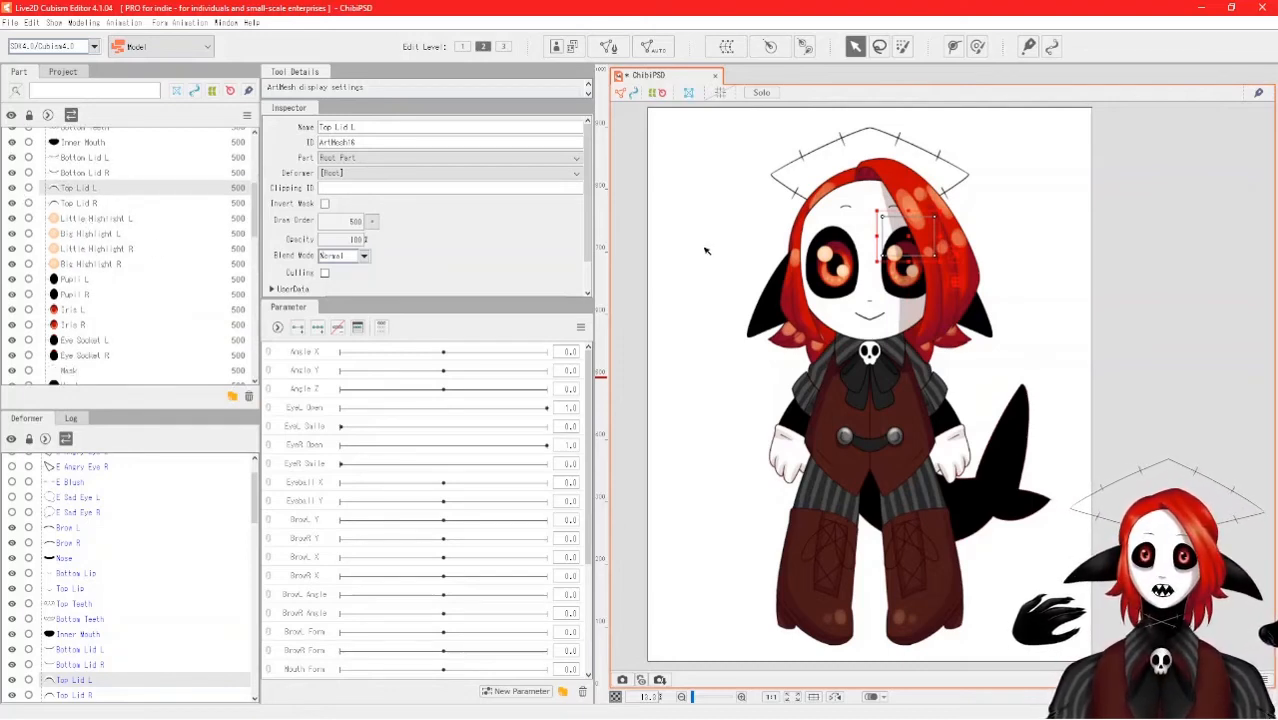
{"action": "left_click", "coordinate": [72, 219]}
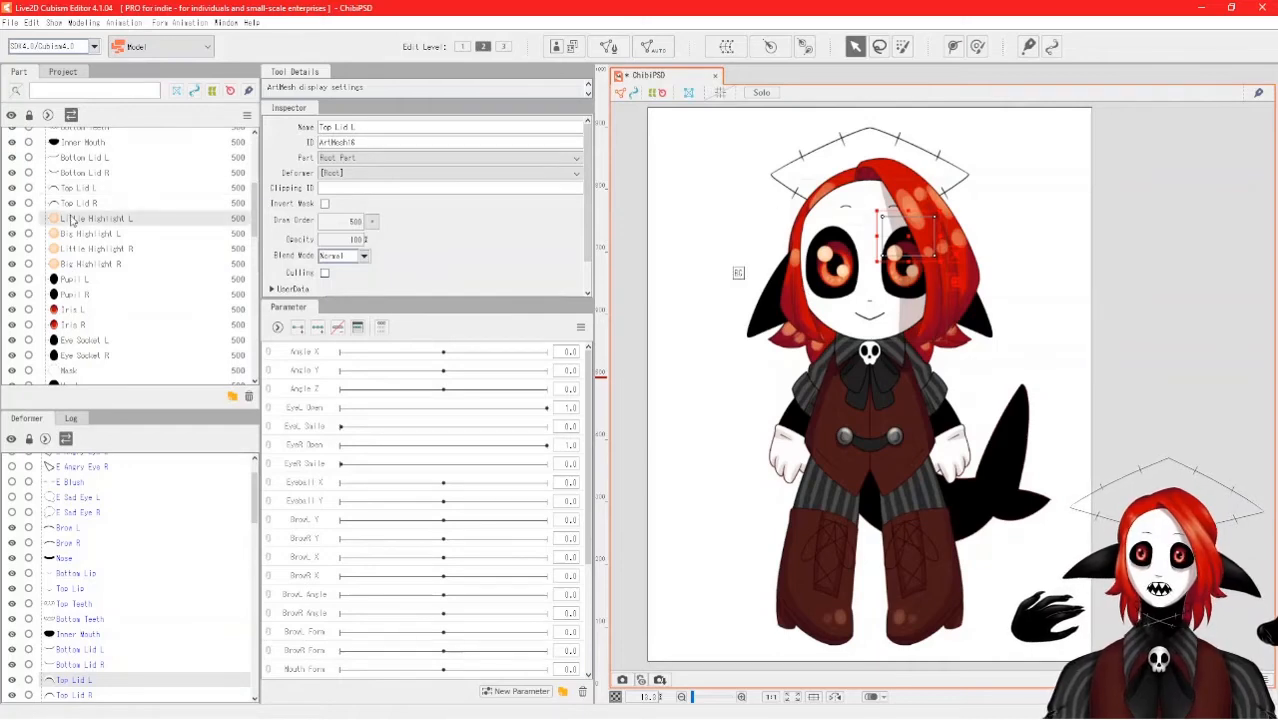
{"action": "key", "text": "Down"}
{"action": "left_click", "coordinate": [100, 265]}
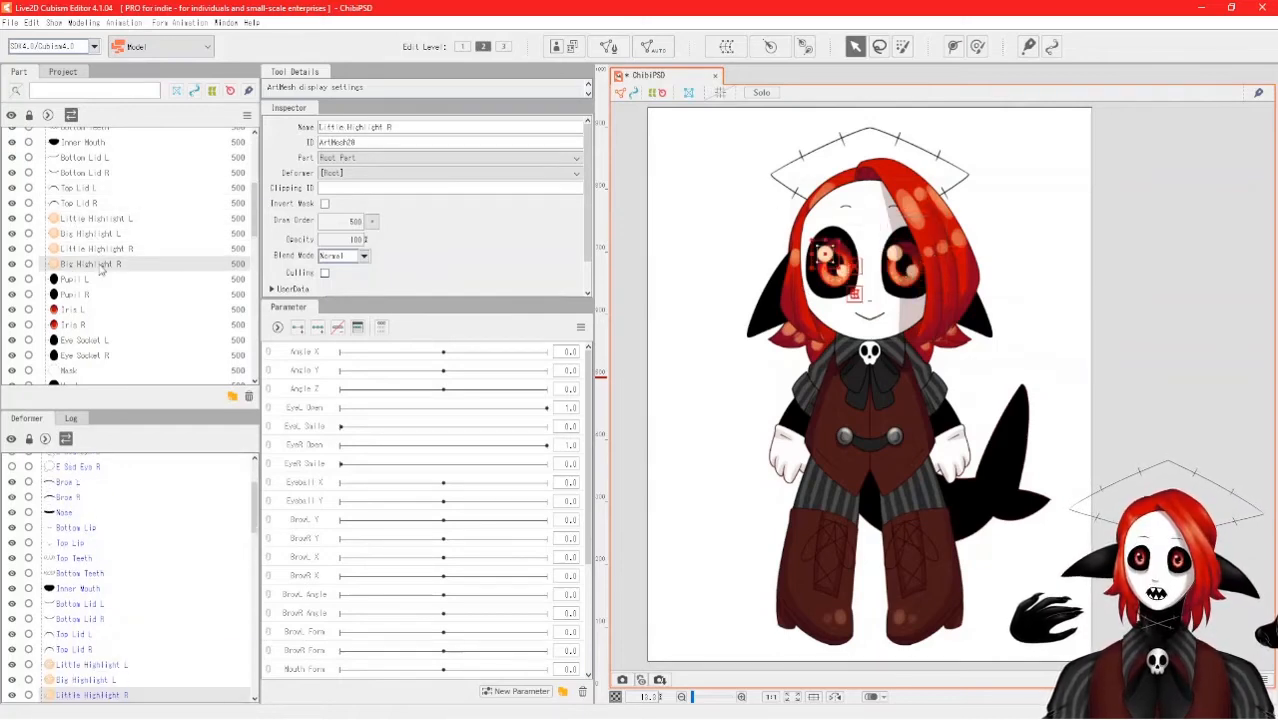
{"action": "left_click", "coordinate": [89, 281]}
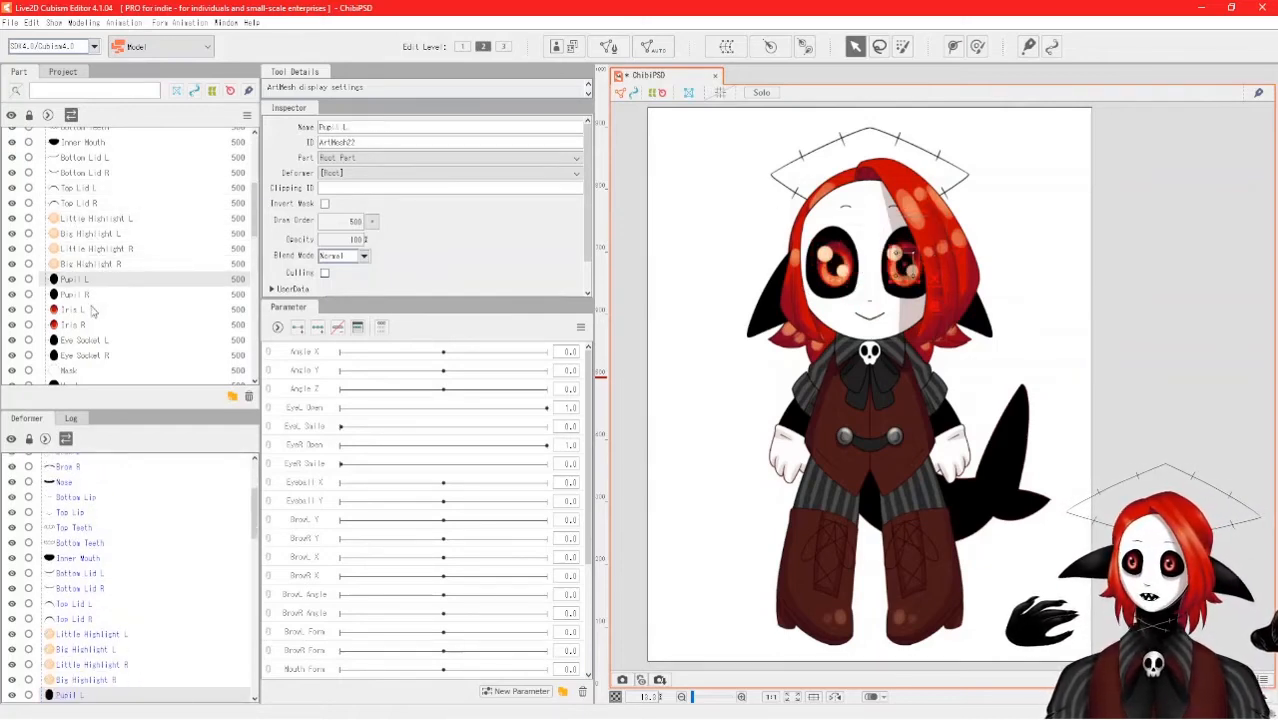
{"action": "left_click", "coordinate": [91, 310]}
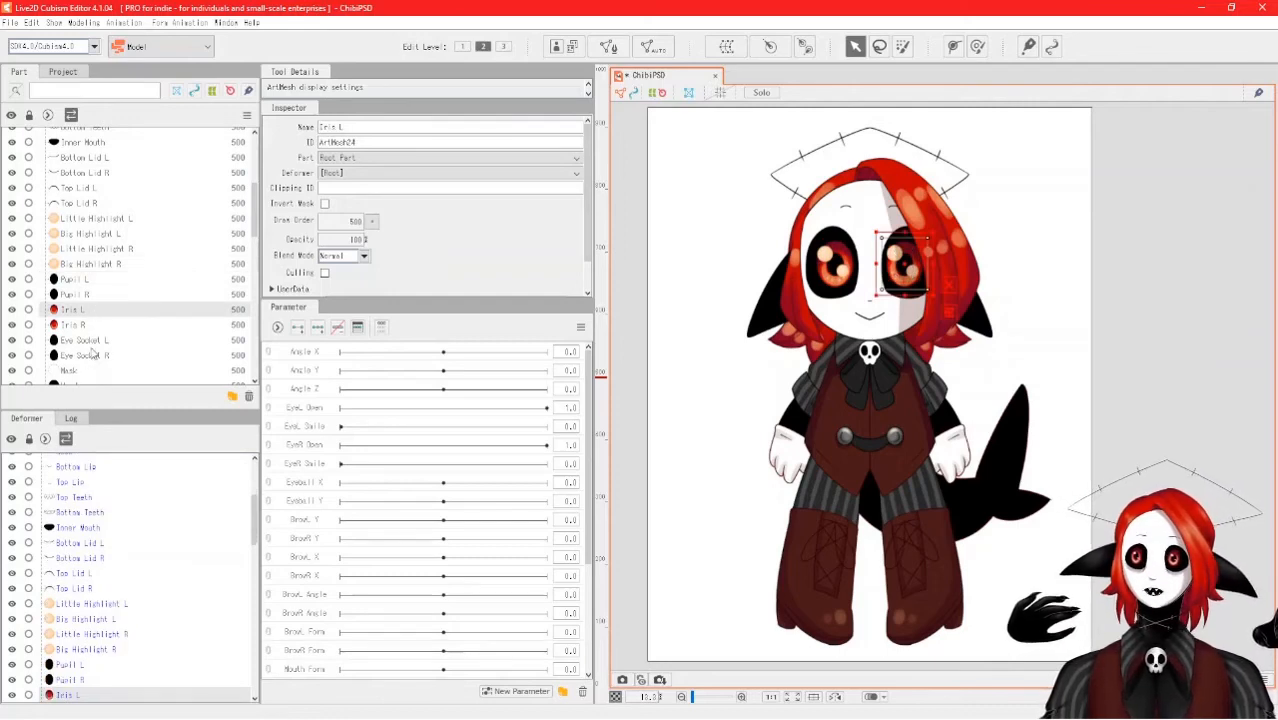
Select the Eye Socket L, Head, Ear L and Ear R layers in turn to inspect them on the model.
{"action": "scroll", "coordinate": [94, 354], "scroll_direction": "down", "scroll_amount": 1}
{"action": "left_click", "coordinate": [82, 289]}
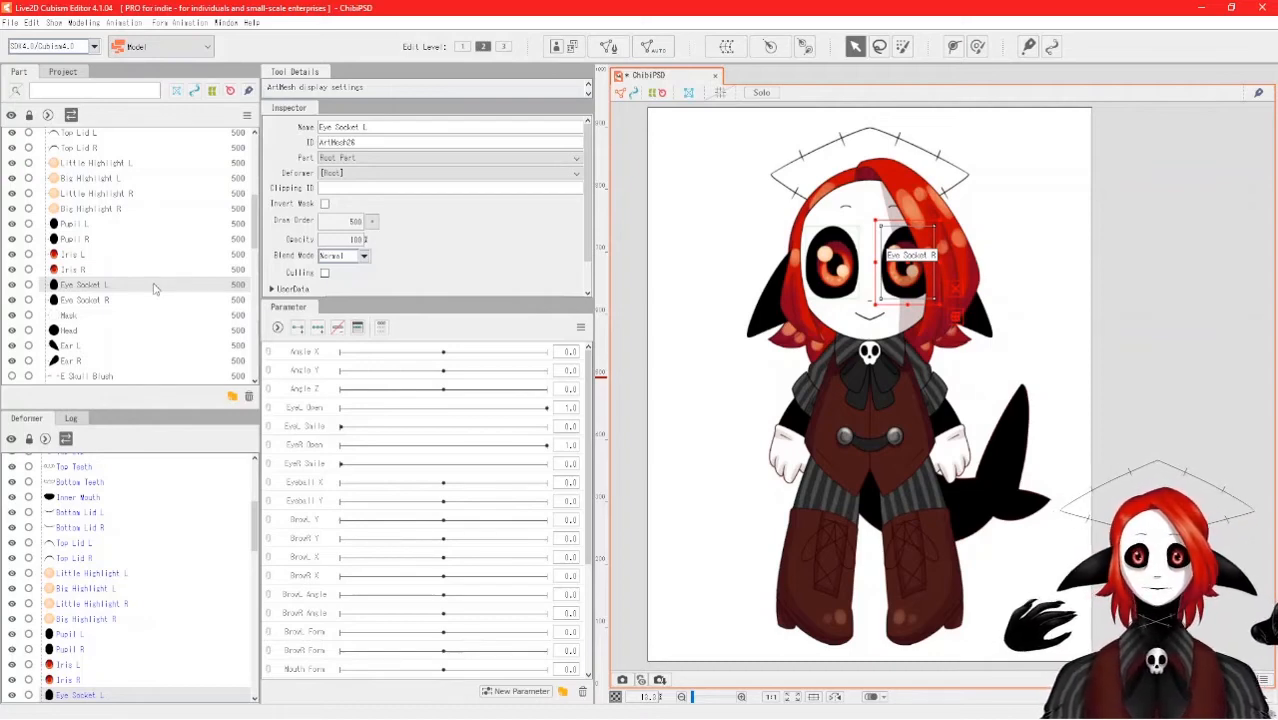
{"action": "scroll", "coordinate": [120, 280], "scroll_direction": "down", "scroll_amount": 1}
{"action": "left_click", "coordinate": [102, 273]}
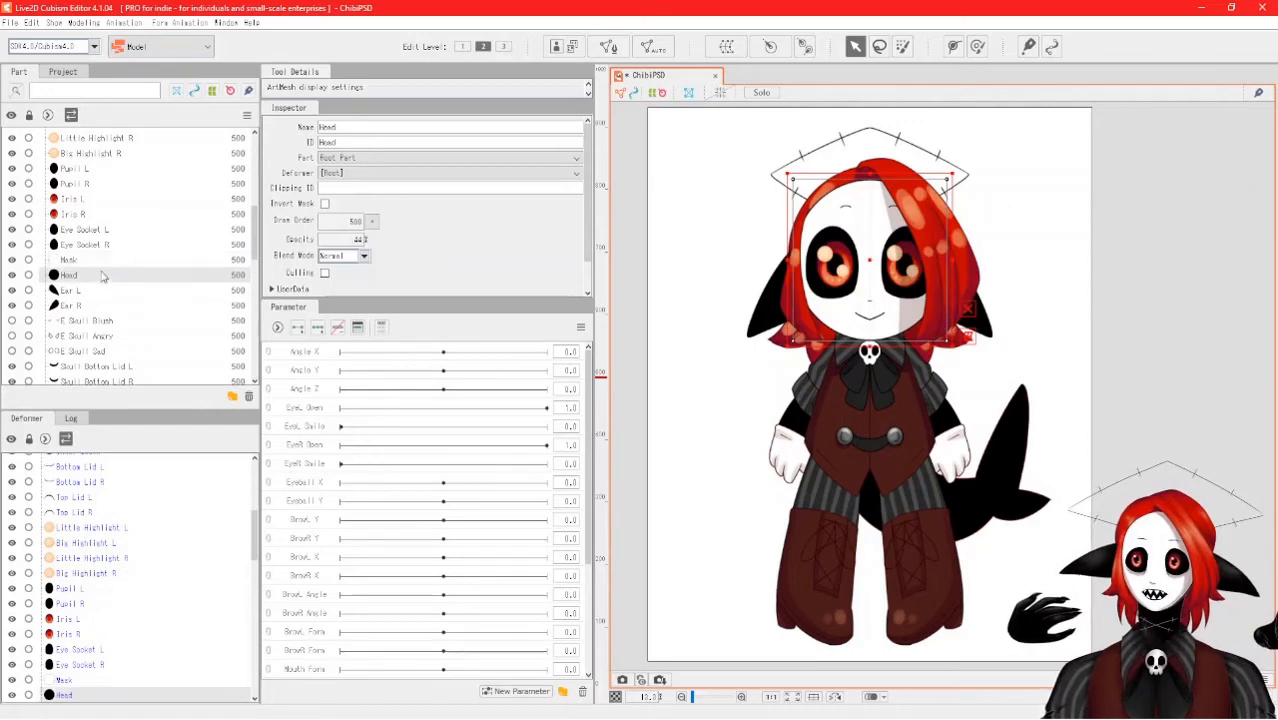
{"action": "left_click", "coordinate": [90, 291]}
{"action": "left_click", "coordinate": [88, 306]}
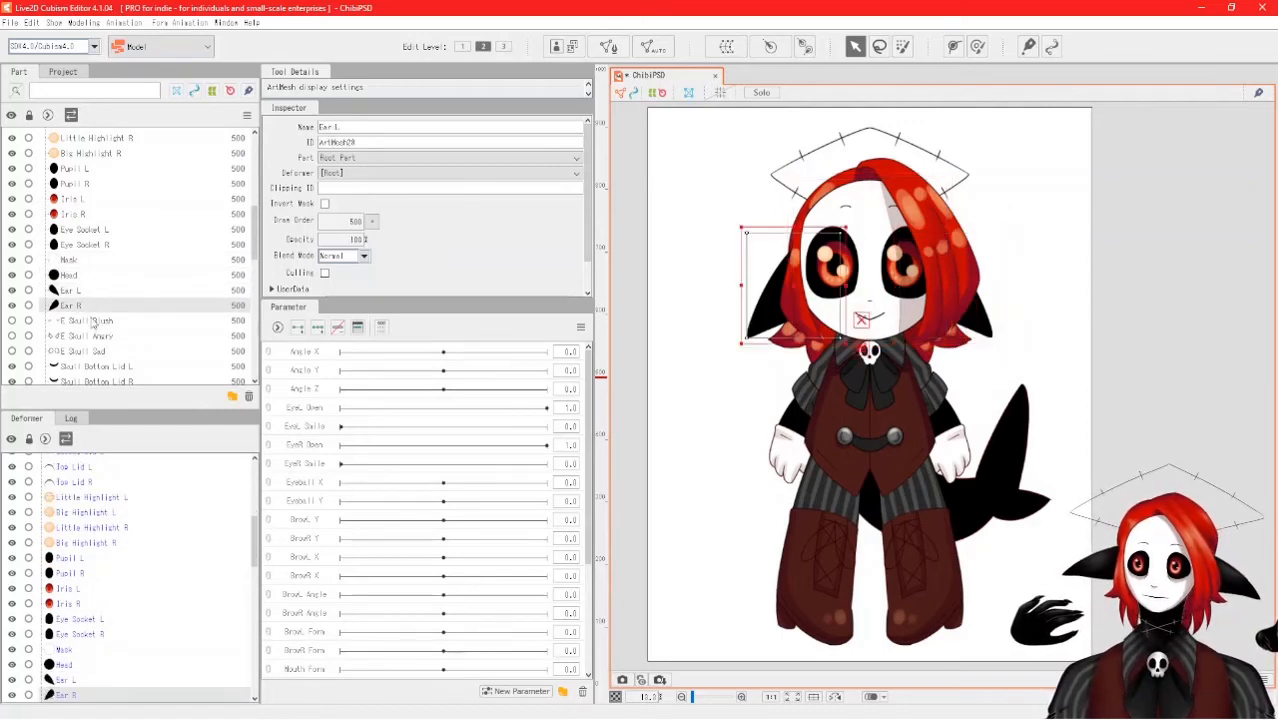
Make the E Skull Blush layer visible to inspect it, and hide it again.
{"action": "scroll", "coordinate": [100, 338], "scroll_direction": "down", "scroll_amount": 1}
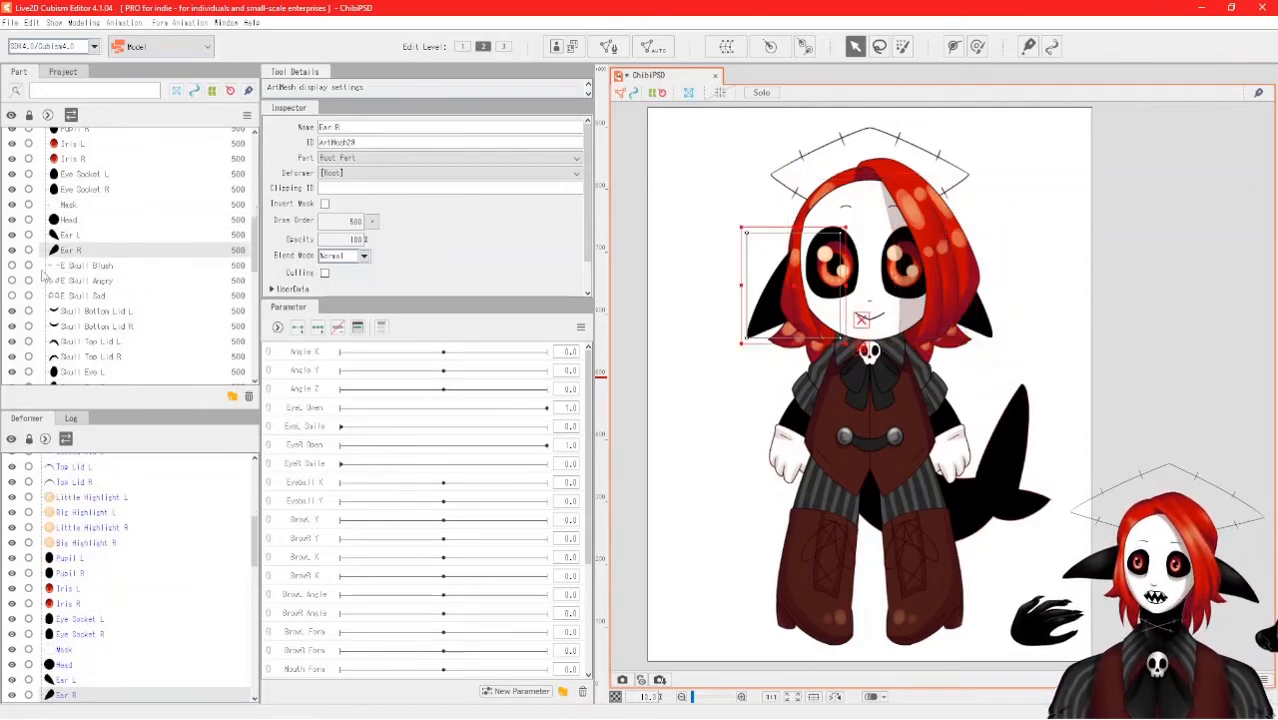
{"action": "left_click", "coordinate": [12, 266]}
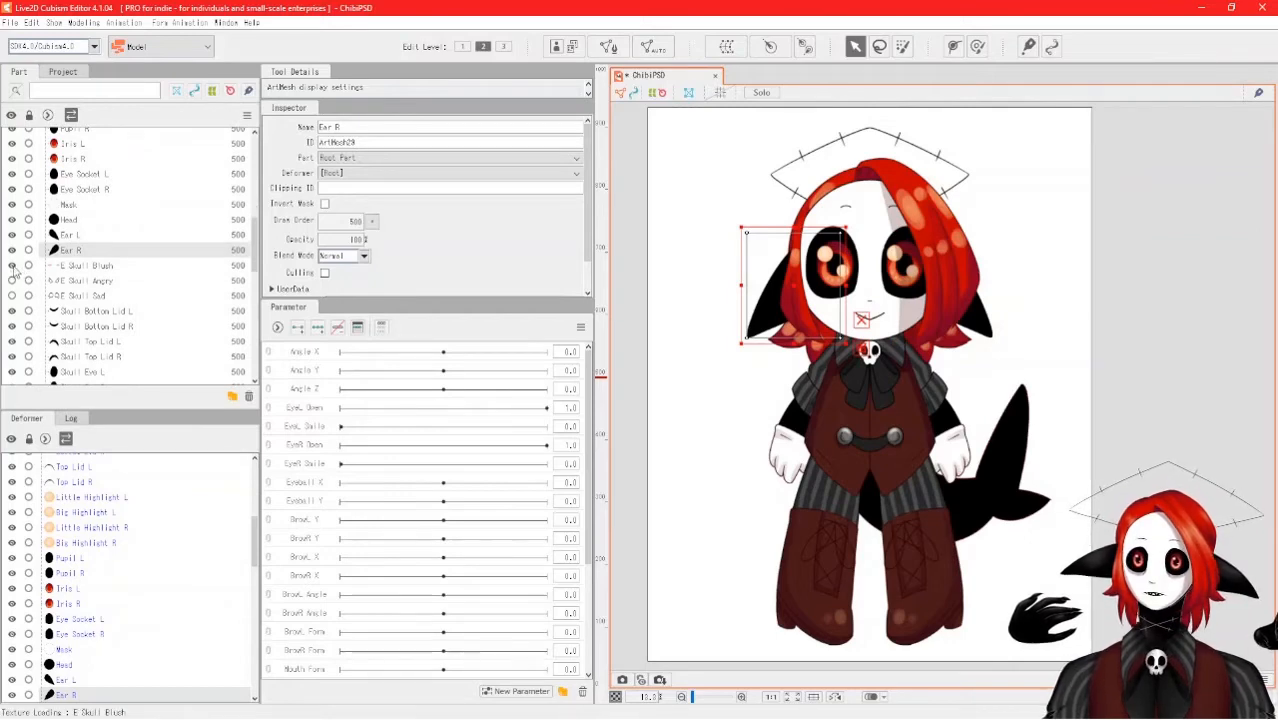
{"action": "left_click", "coordinate": [12, 266]}
Select the skull's eyelid, Skull Eye and Skull layers in turn to inspect the skull ornament, and clear the selection.
{"action": "scroll", "coordinate": [90, 300], "scroll_direction": "down", "scroll_amount": 1}
{"action": "left_click", "coordinate": [92, 331]}
{"action": "left_click", "coordinate": [98, 271]}
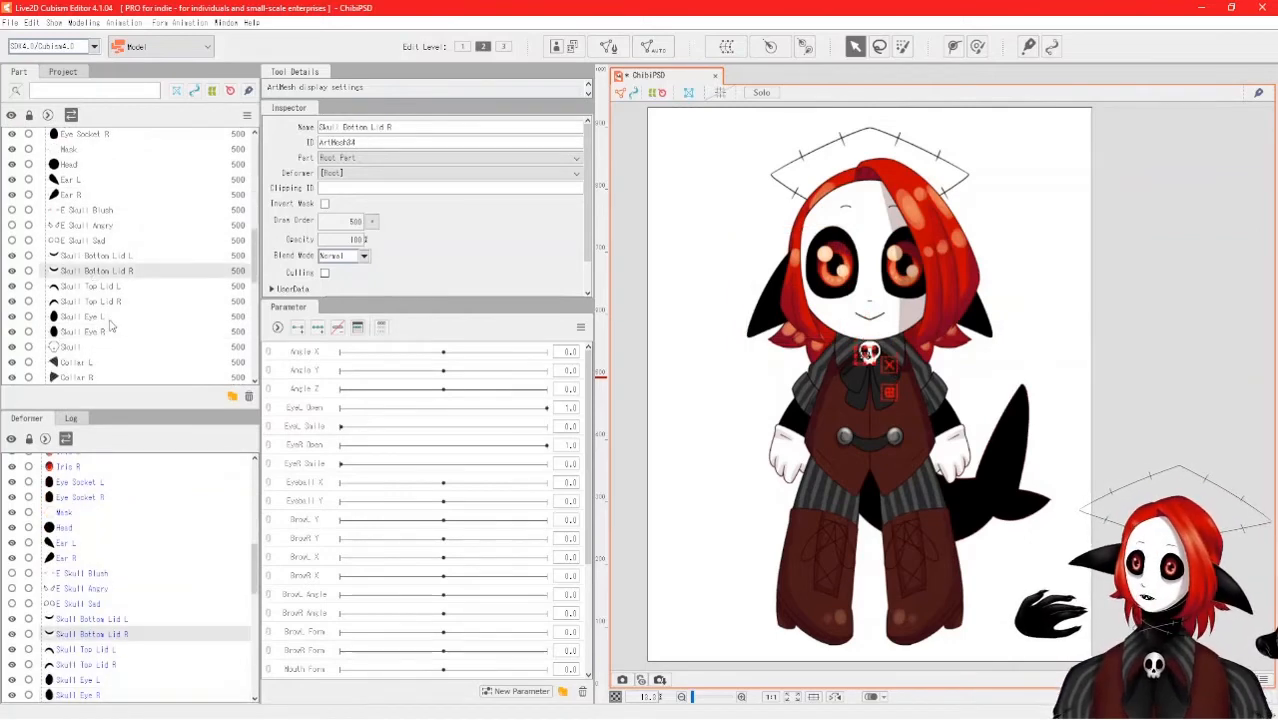
{"action": "left_click", "coordinate": [105, 317]}
{"action": "left_click", "coordinate": [126, 337]}
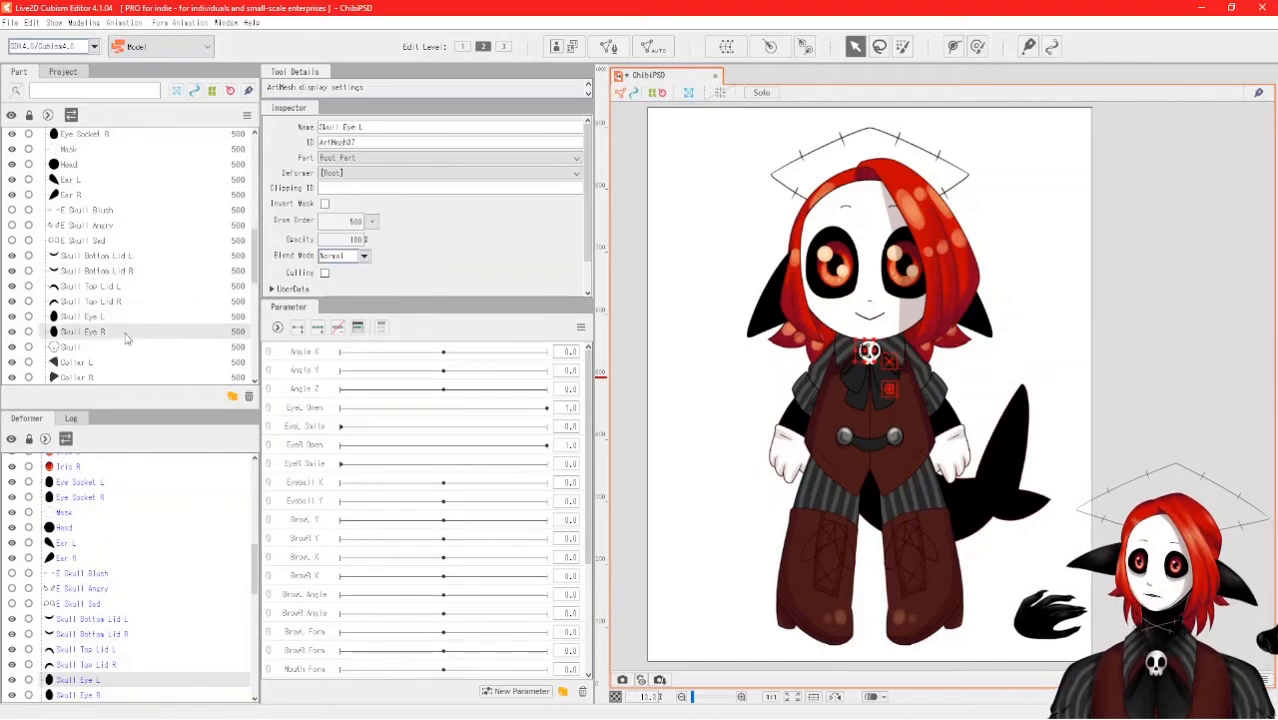
{"action": "scroll", "coordinate": [116, 331], "scroll_direction": "down", "scroll_amount": 1}
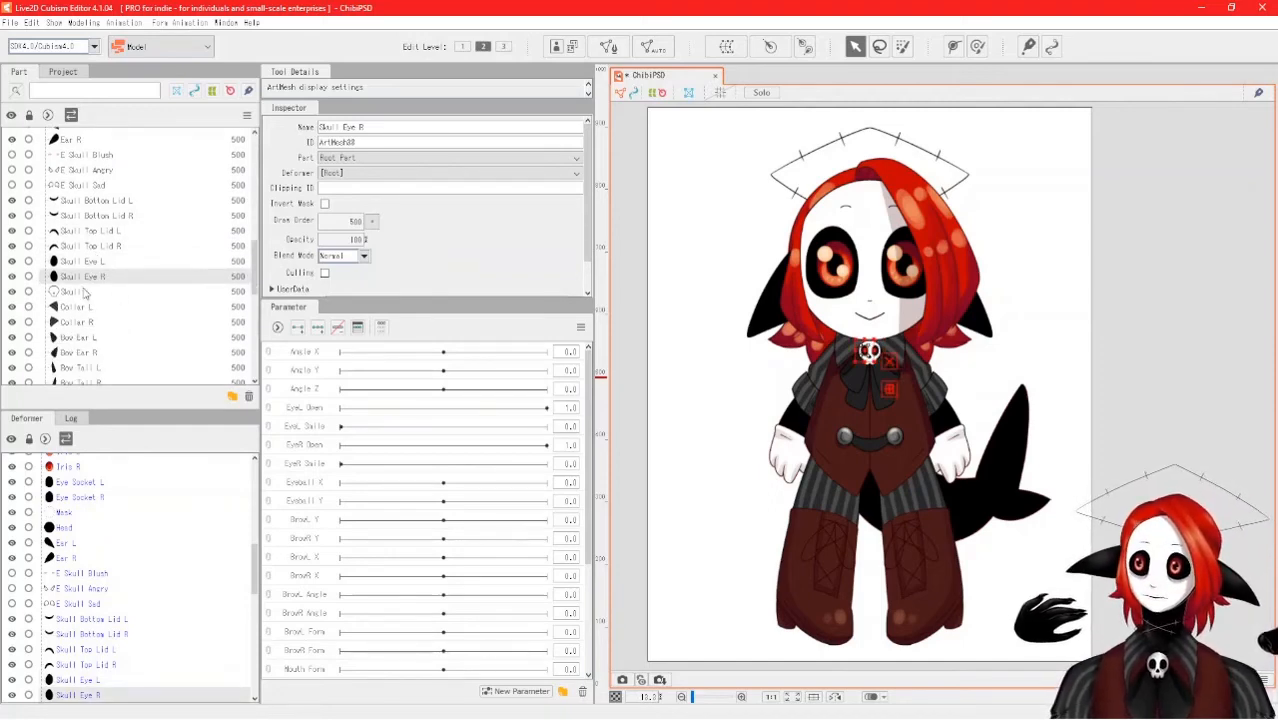
{"action": "left_click", "coordinate": [88, 292]}
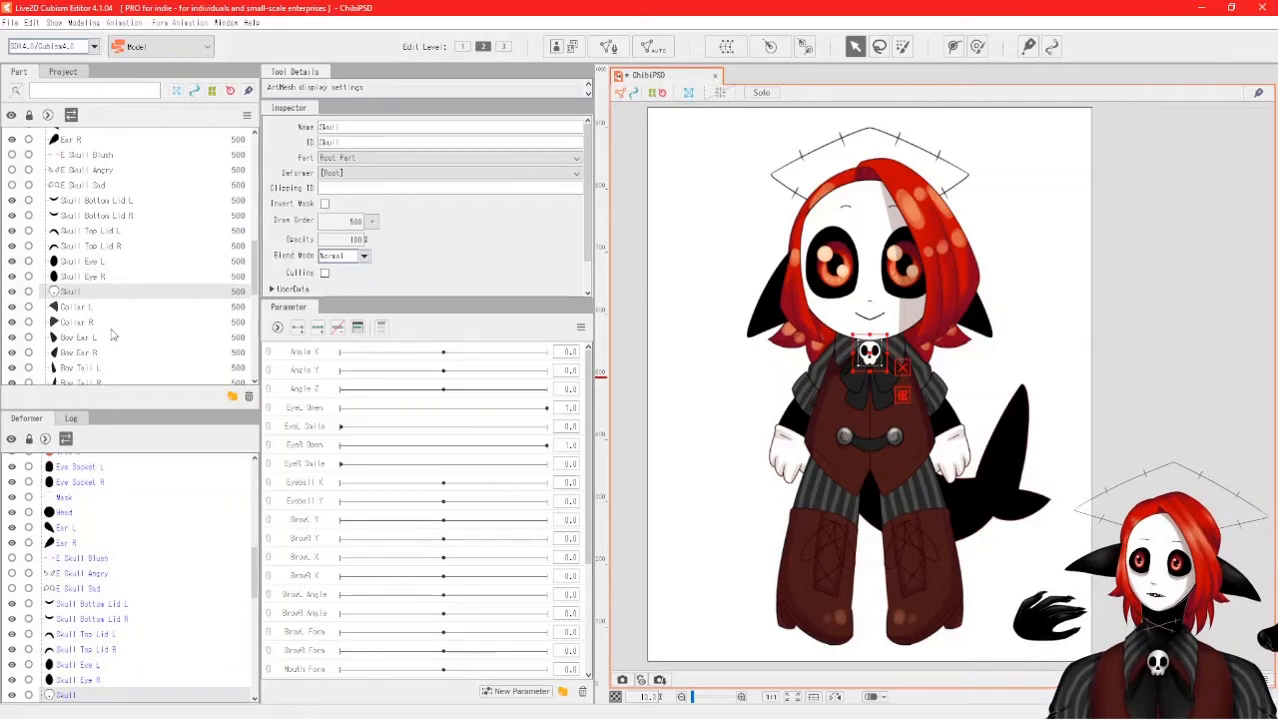
{"action": "left_click", "coordinate": [678, 265]}
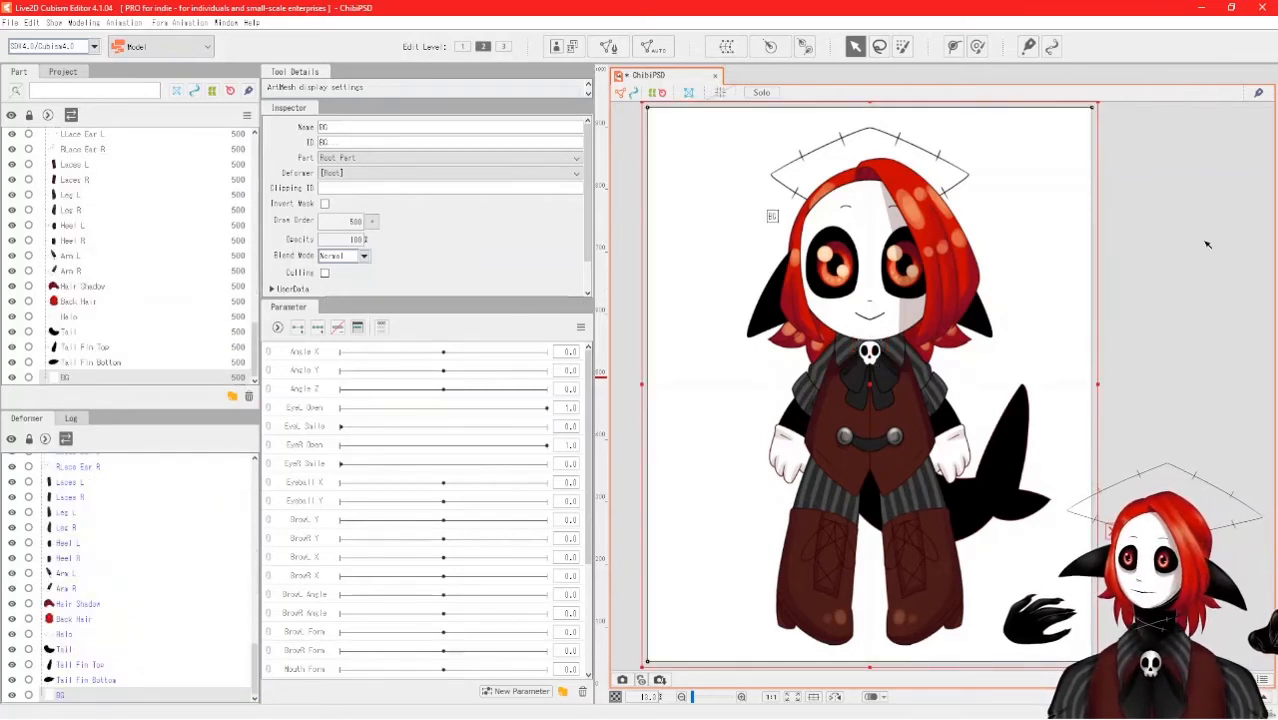
{"action": "left_click", "coordinate": [1109, 275]}
Select the collar, Bow Ear and Bow Tail layers in turn to inspect how the collar and bow are separated.
{"action": "scroll", "coordinate": [145, 241], "scroll_direction": "up", "scroll_amount": 2}
{"action": "scroll", "coordinate": [145, 241], "scroll_direction": "up", "scroll_amount": 5}
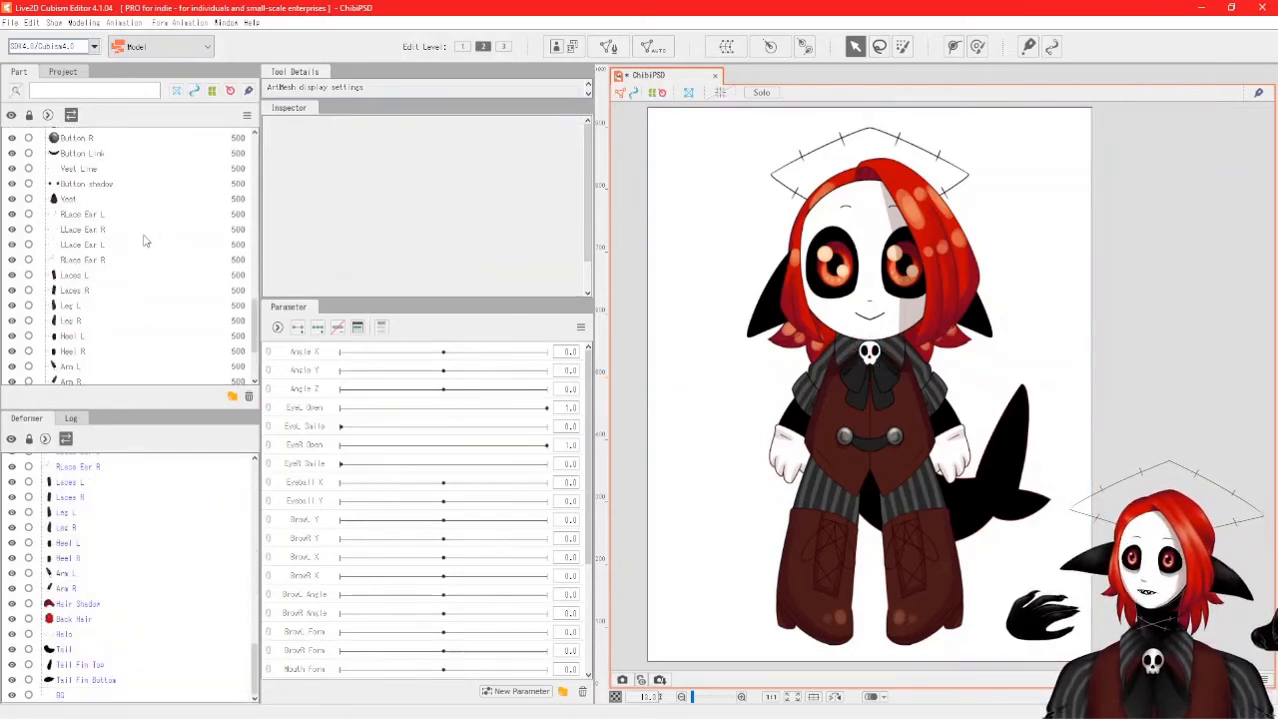
{"action": "scroll", "coordinate": [143, 241], "scroll_direction": "up", "scroll_amount": 2}
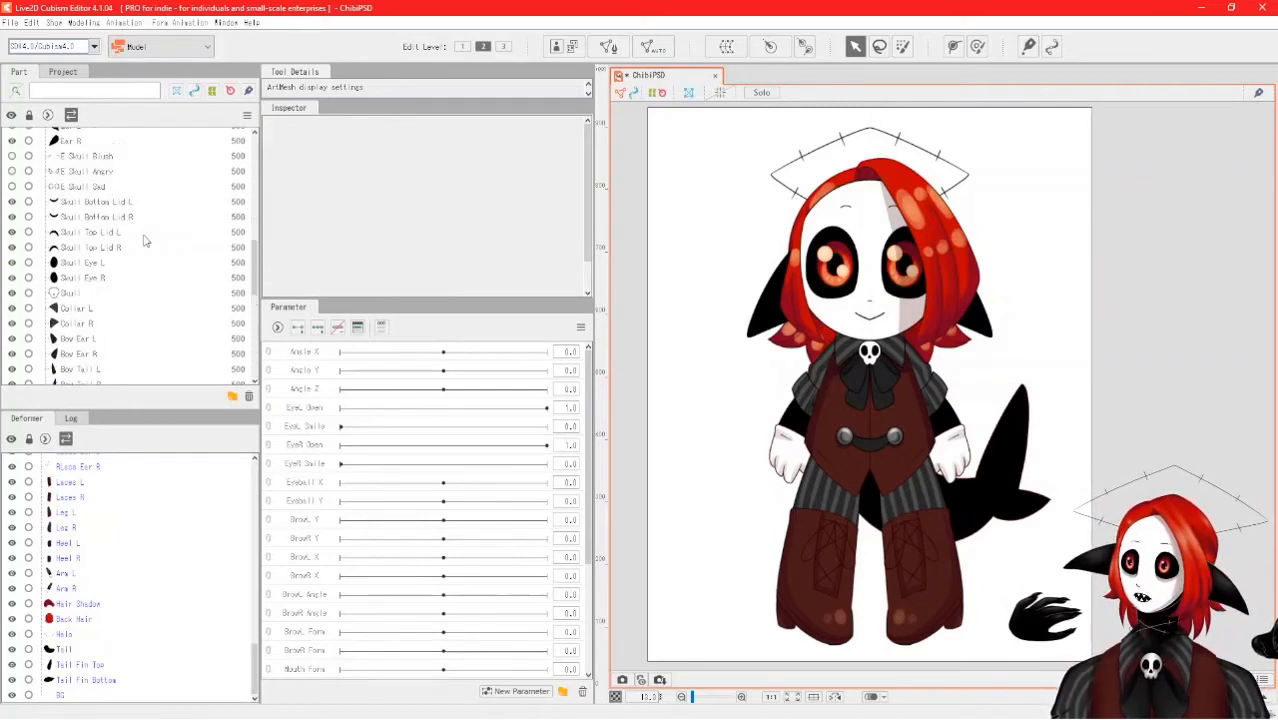
{"action": "left_click", "coordinate": [68, 266]}
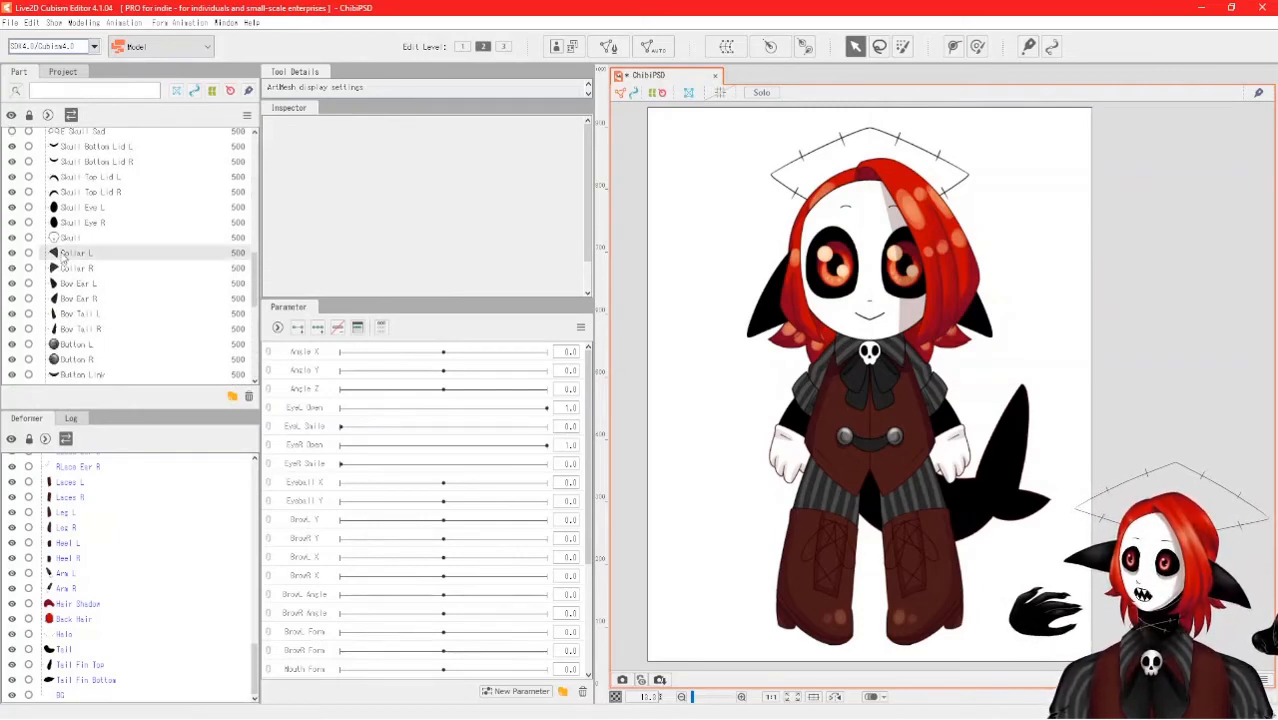
{"action": "left_click", "coordinate": [91, 284]}
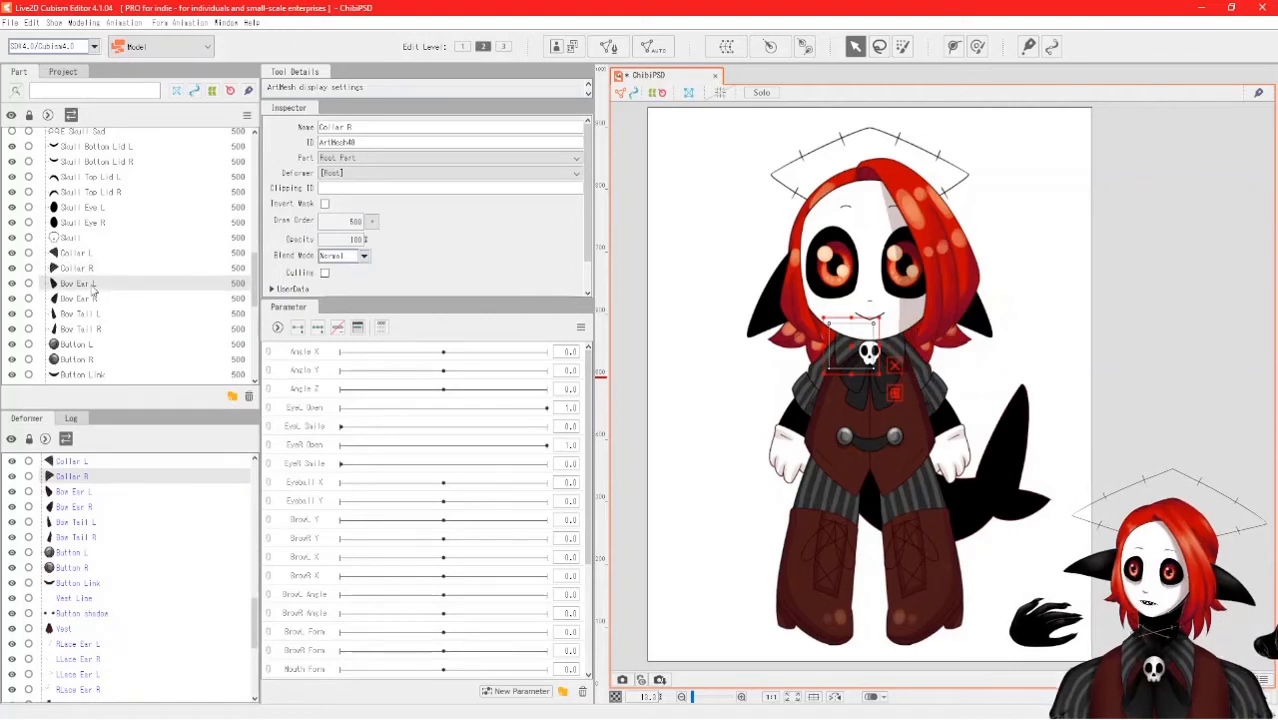
{"action": "left_click", "coordinate": [95, 299]}
{"action": "left_click", "coordinate": [98, 314]}
{"action": "left_click", "coordinate": [100, 329]}
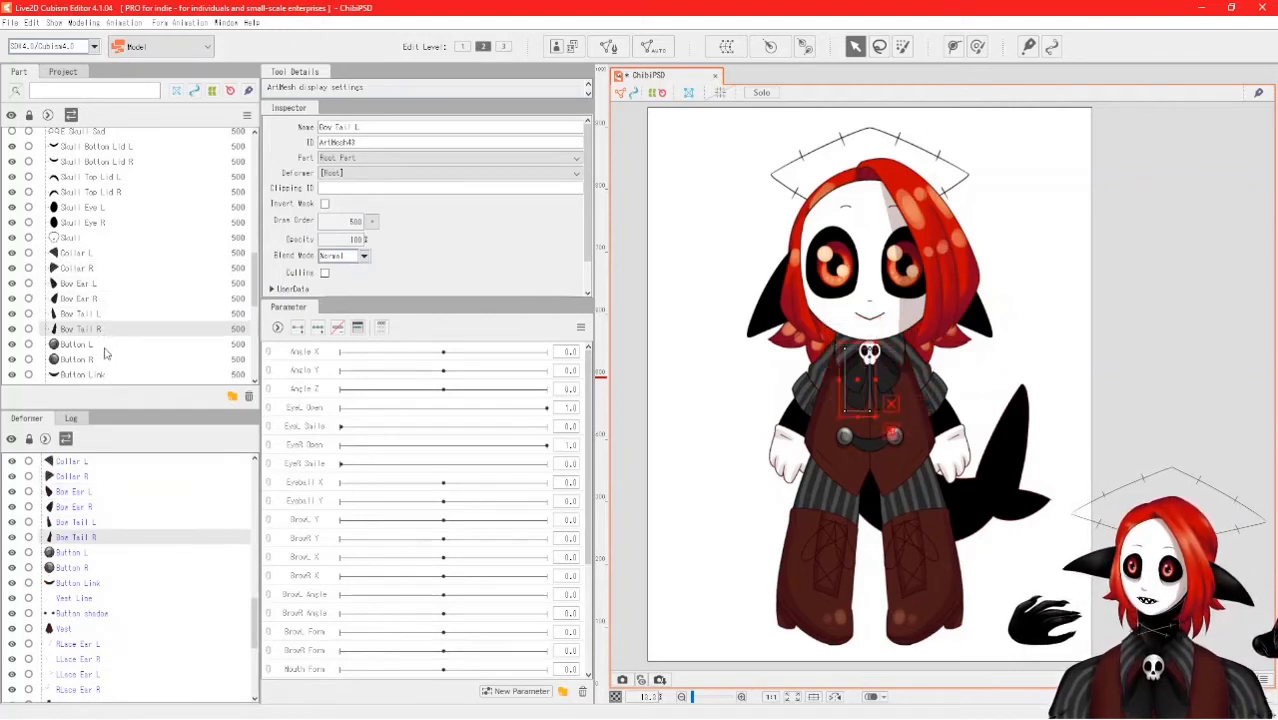
Go through Button L, Button R, Button Link, Vest Line, Button shadow and Vest to inspect the vest layers.
{"action": "left_click", "coordinate": [102, 344]}
{"action": "left_click", "coordinate": [105, 359]}
{"action": "left_click", "coordinate": [112, 375]}
{"action": "scroll", "coordinate": [121, 340], "scroll_direction": "down", "scroll_amount": 2}
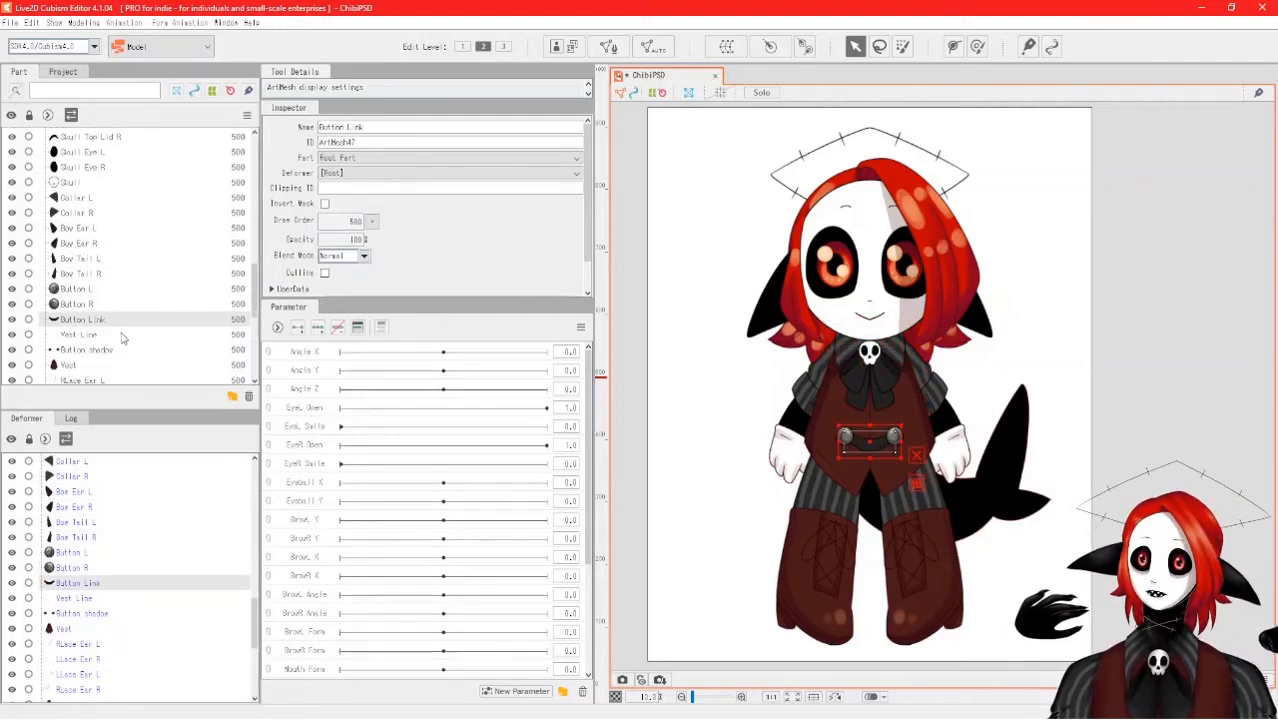
{"action": "left_click", "coordinate": [90, 280]}
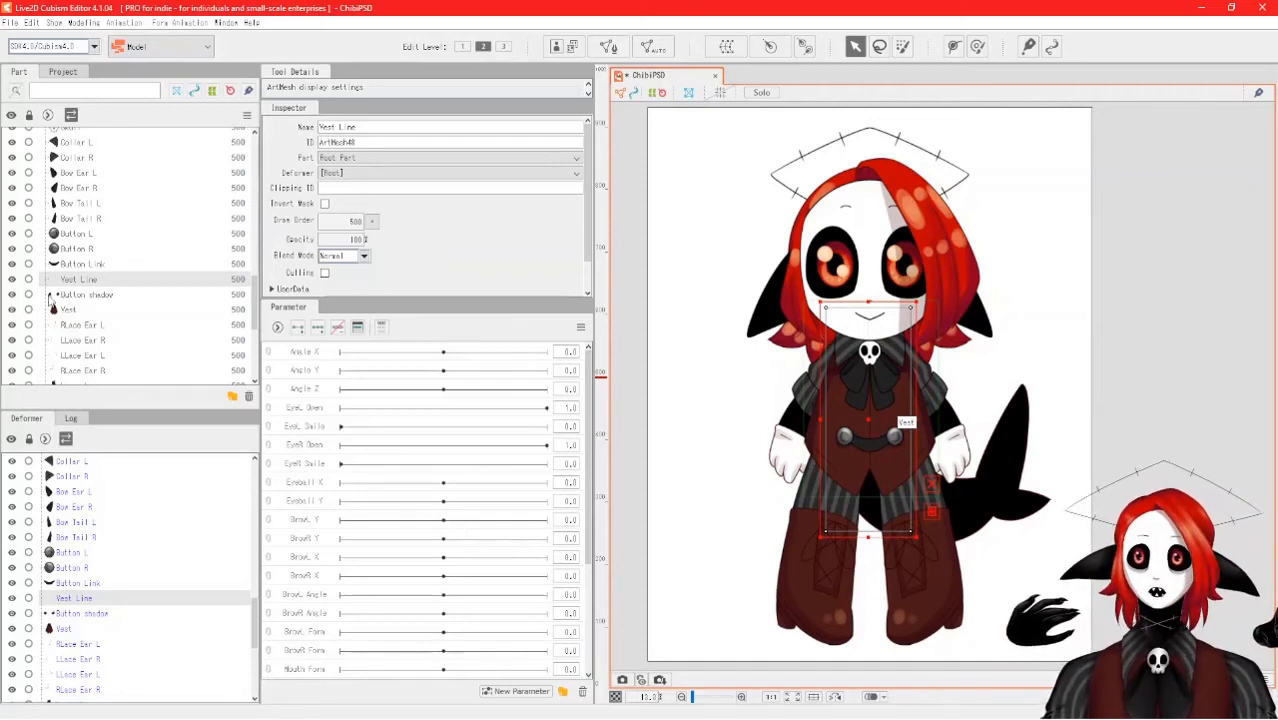
{"action": "left_click", "coordinate": [88, 295]}
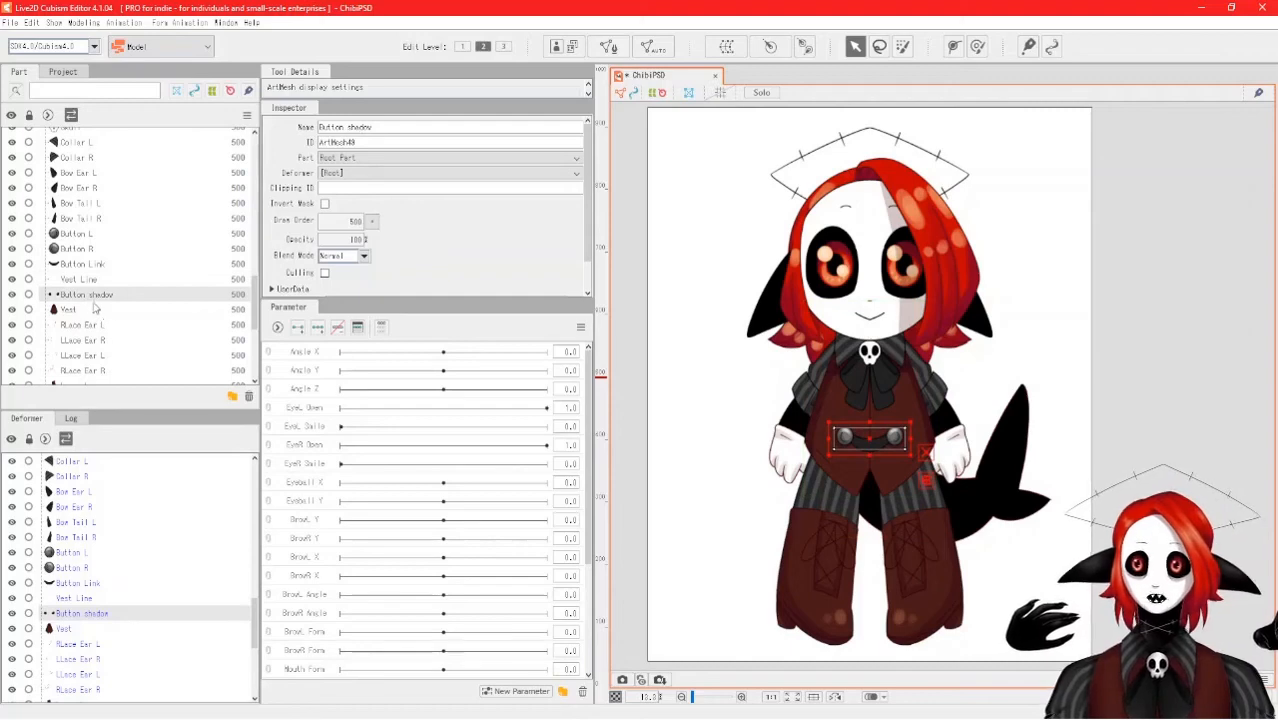
{"action": "left_click", "coordinate": [94, 310]}
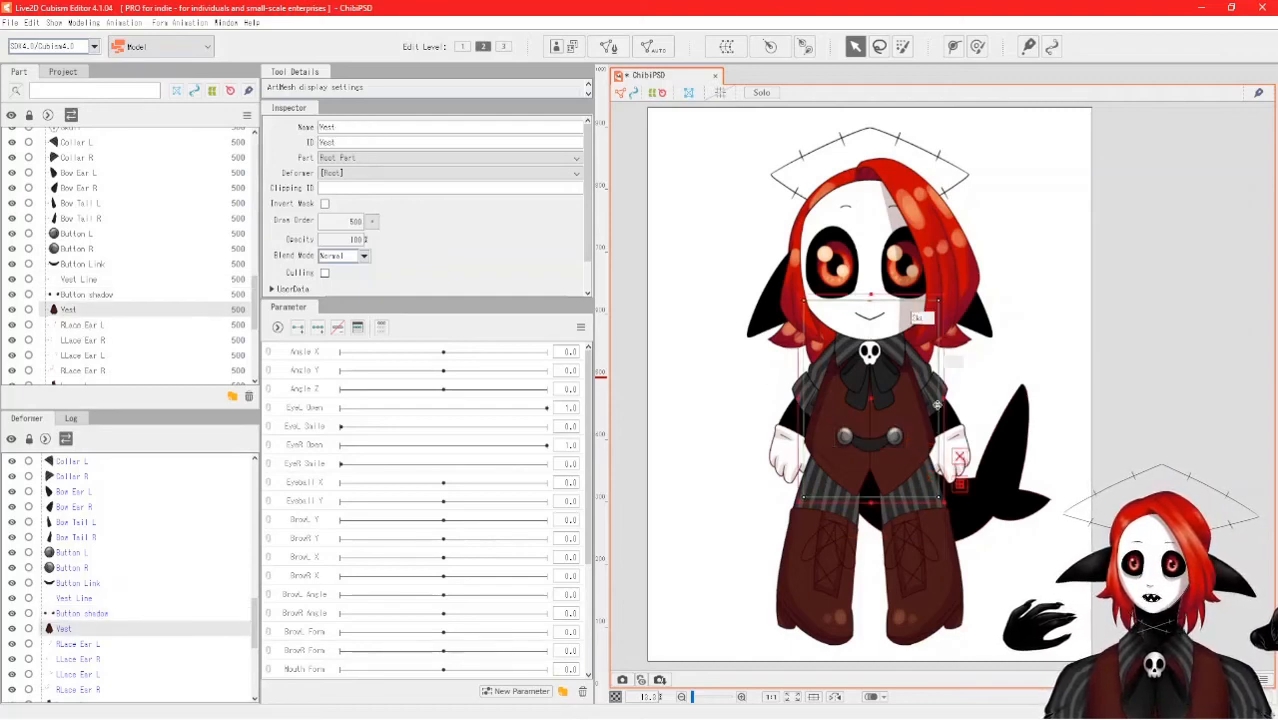
Select the four Lace Ear layers, Laces L and Laces R in turn to inspect how the boot laces are divided.
{"action": "left_click", "coordinate": [120, 325]}
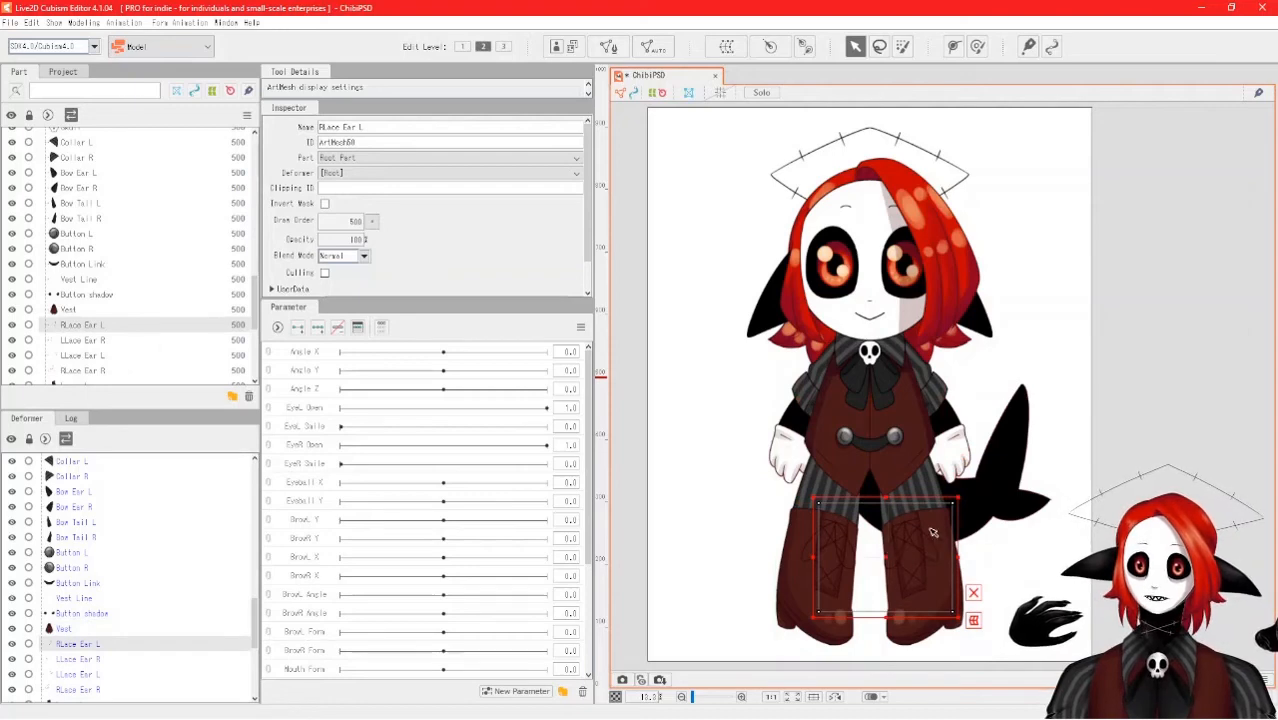
{"action": "left_click", "coordinate": [120, 340]}
{"action": "left_click", "coordinate": [118, 355]}
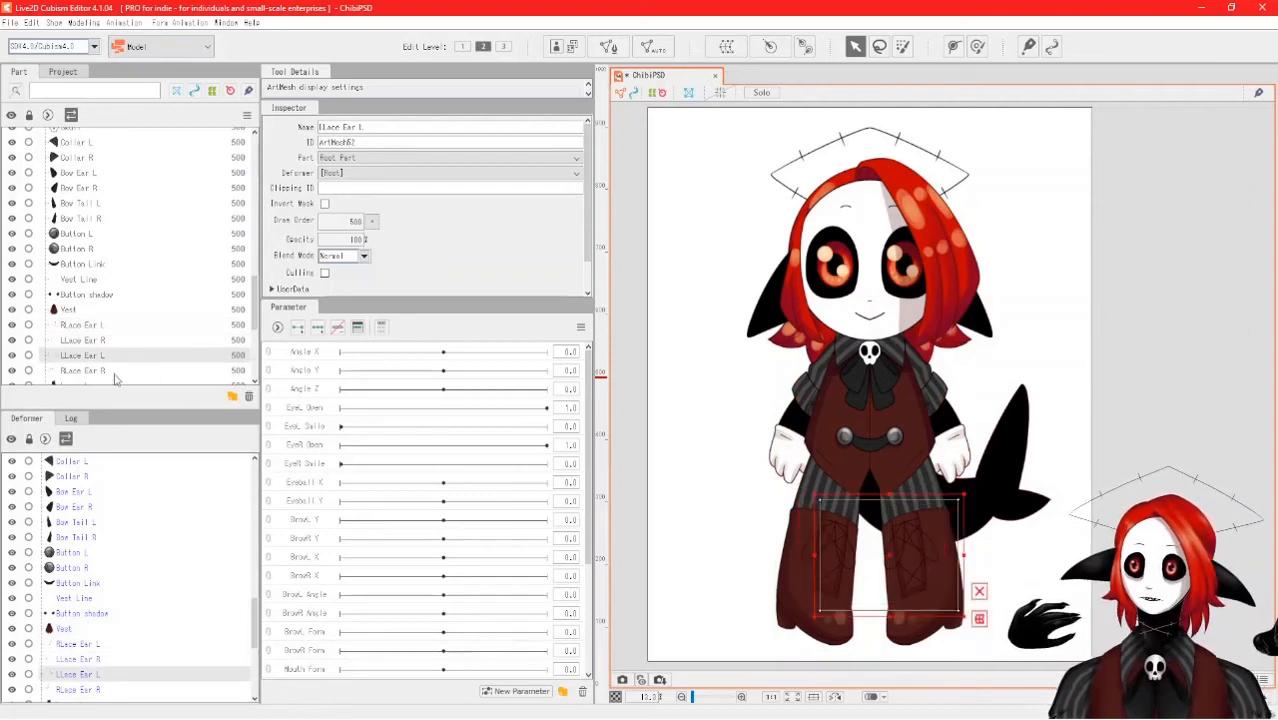
{"action": "left_click", "coordinate": [114, 370]}
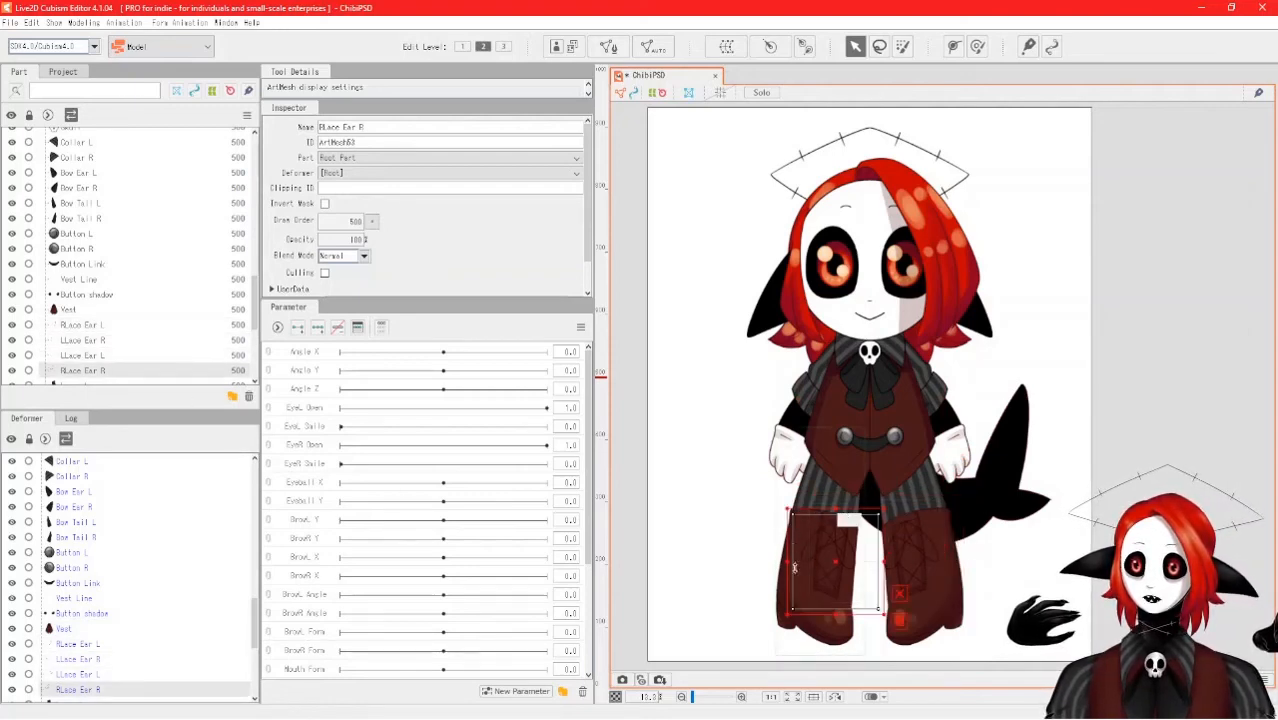
{"action": "scroll", "coordinate": [196, 352], "scroll_direction": "down", "scroll_amount": 2}
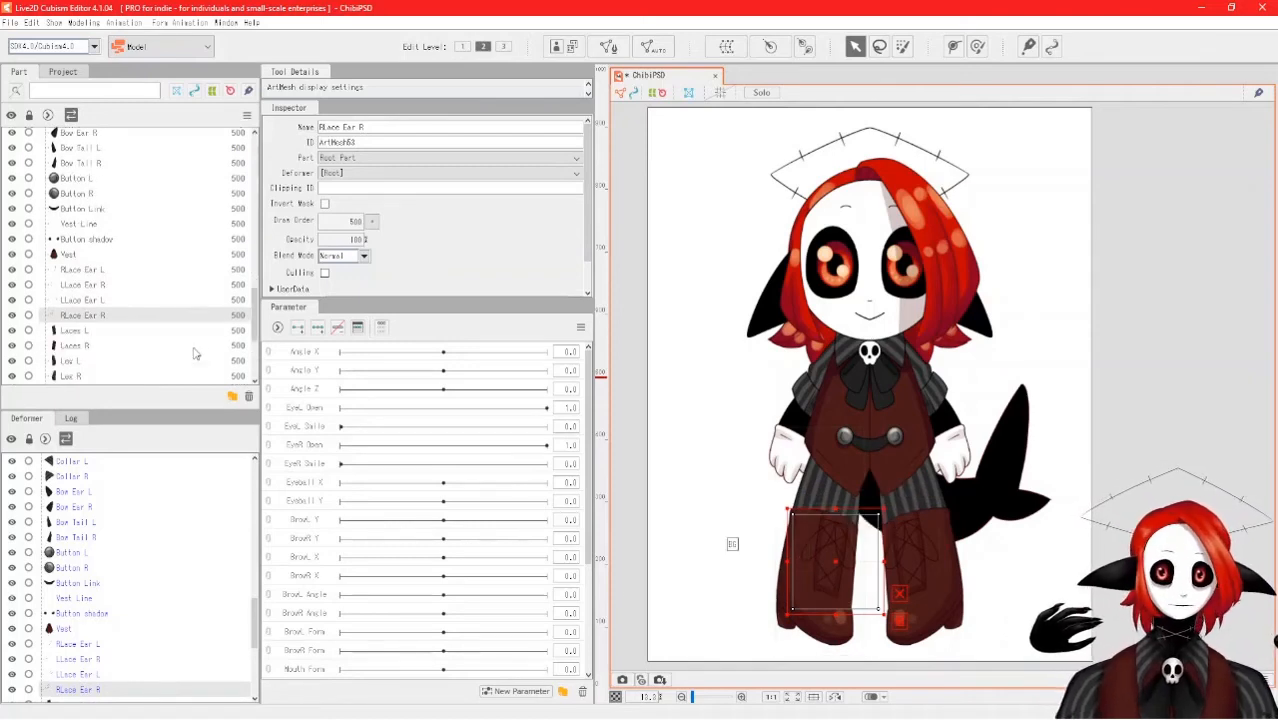
{"action": "left_click", "coordinate": [99, 333]}
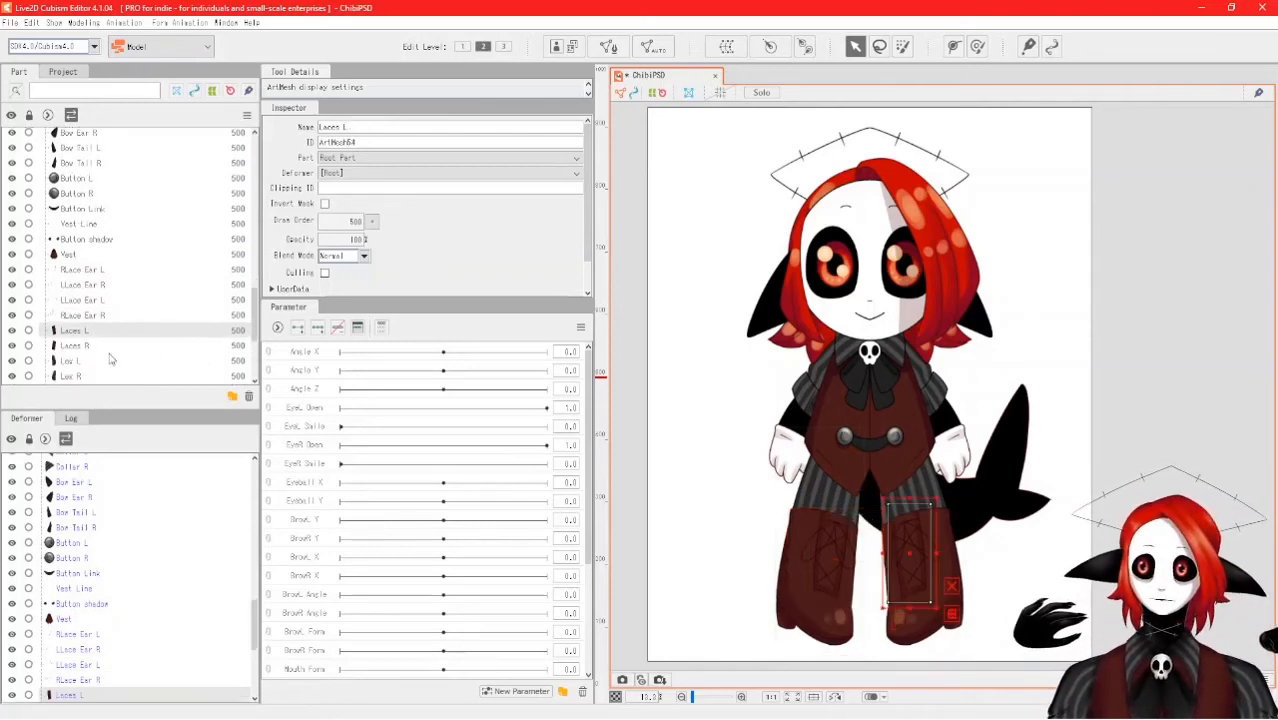
{"action": "left_click", "coordinate": [103, 347]}
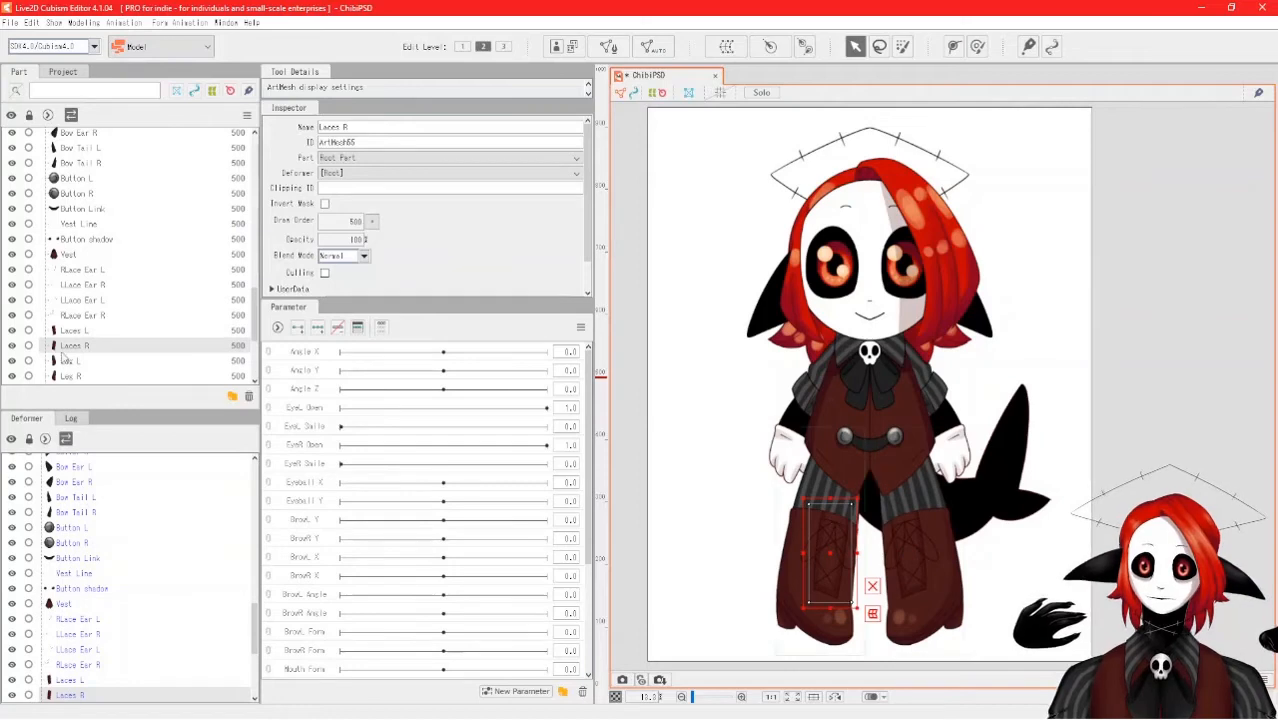
Select the Leg L, Leg R, Heel L and Heel R layers in turn to inspect them, and return to Leg L.
{"action": "scroll", "coordinate": [82, 320], "scroll_direction": "down", "scroll_amount": 2}
{"action": "left_click", "coordinate": [82, 306]}
{"action": "left_click", "coordinate": [78, 321]}
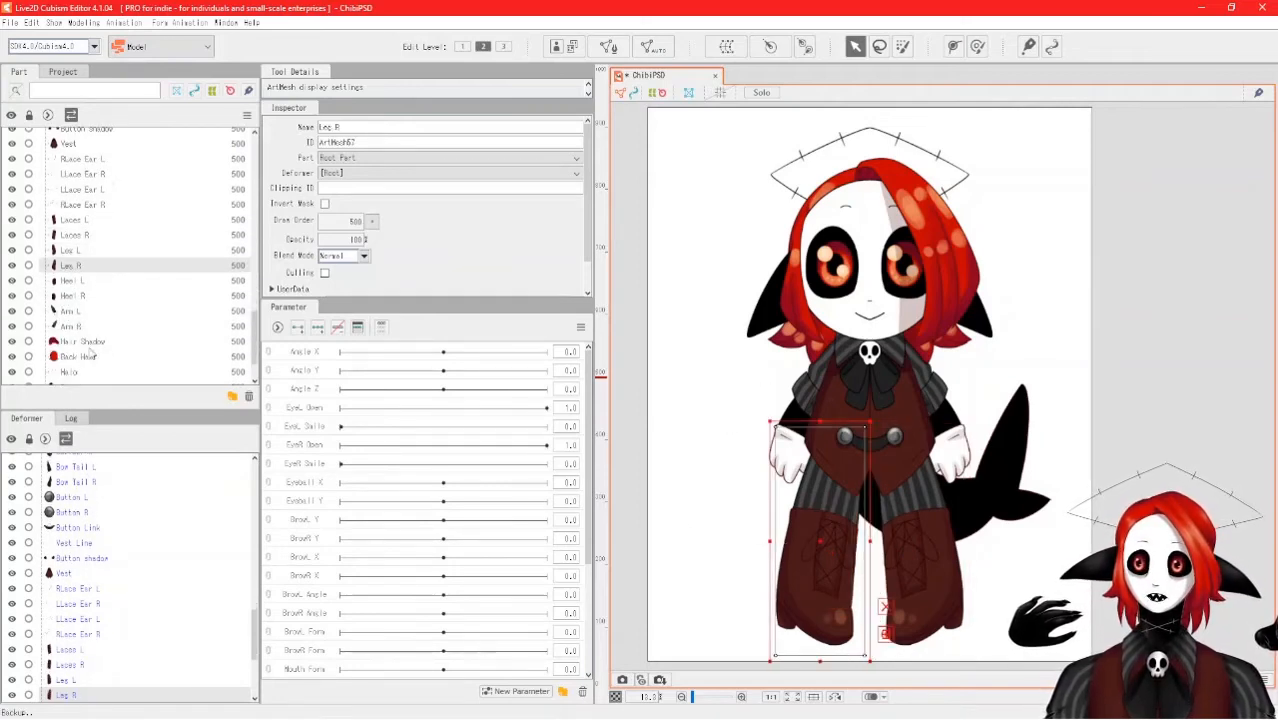
{"action": "scroll", "coordinate": [95, 350], "scroll_direction": "down", "scroll_amount": 2}
{"action": "left_click", "coordinate": [78, 281]}
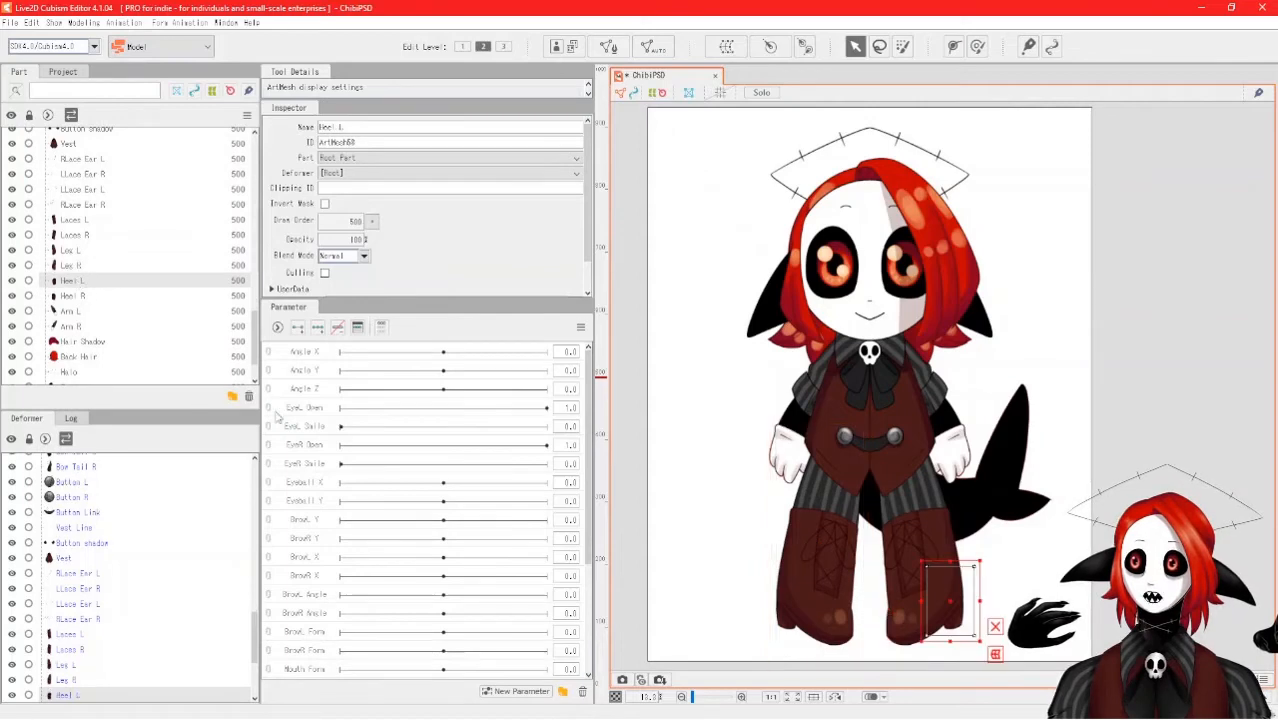
{"action": "left_click", "coordinate": [98, 296]}
{"action": "left_click", "coordinate": [86, 251]}
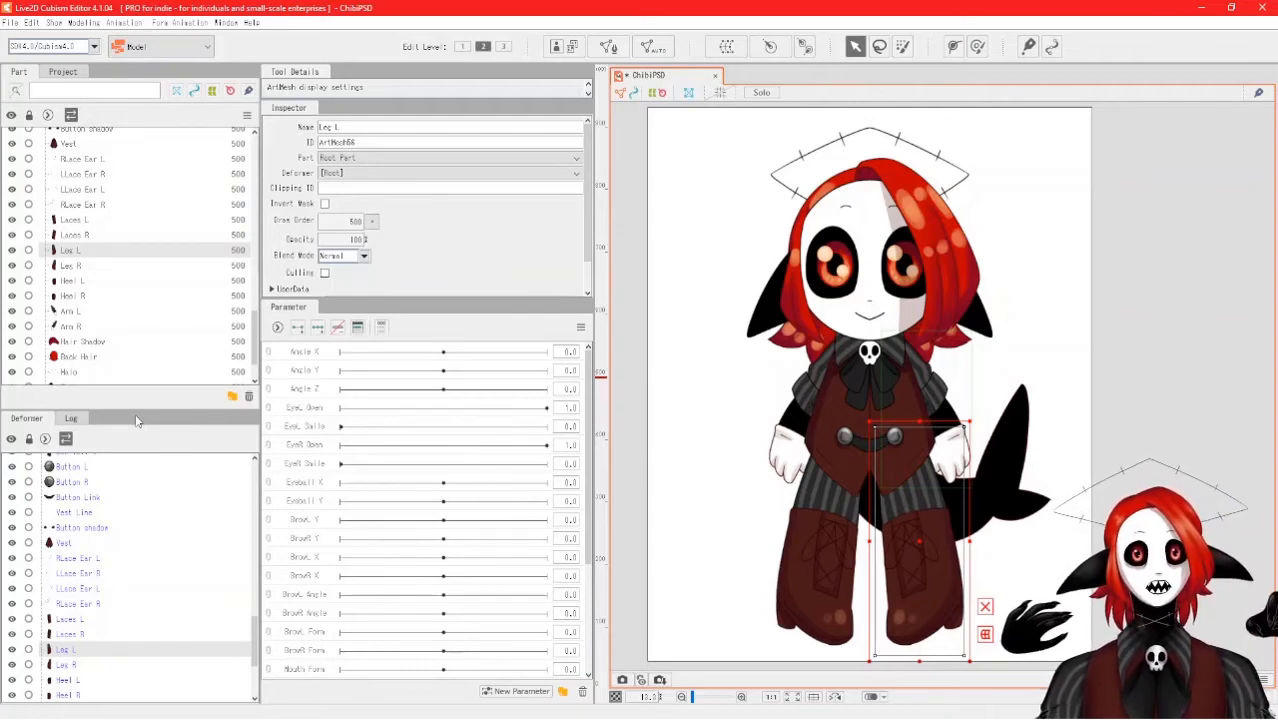
Go through Hair Shadow, Back Hair, Halo, Tail and Tail Fin Bottom to inspect the rearmost character layers.
{"action": "left_click", "coordinate": [108, 342]}
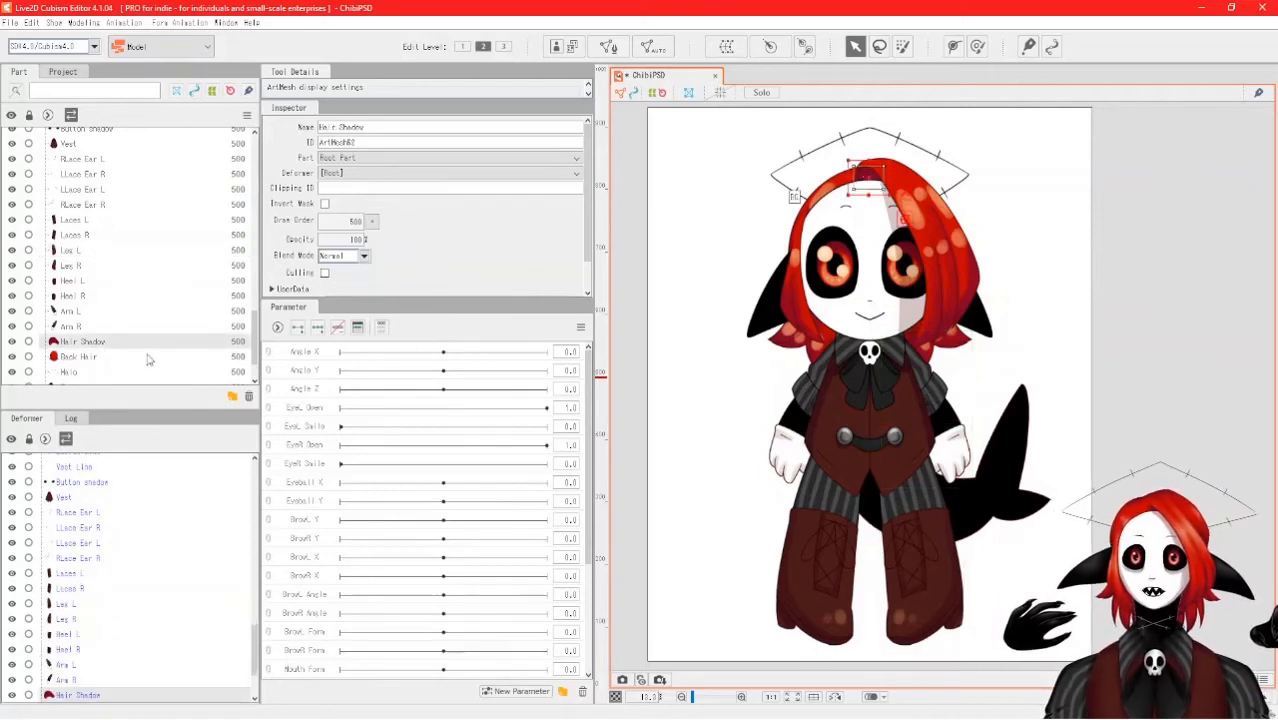
{"action": "left_click", "coordinate": [150, 358]}
{"action": "scroll", "coordinate": [139, 336], "scroll_direction": "down", "scroll_amount": 2}
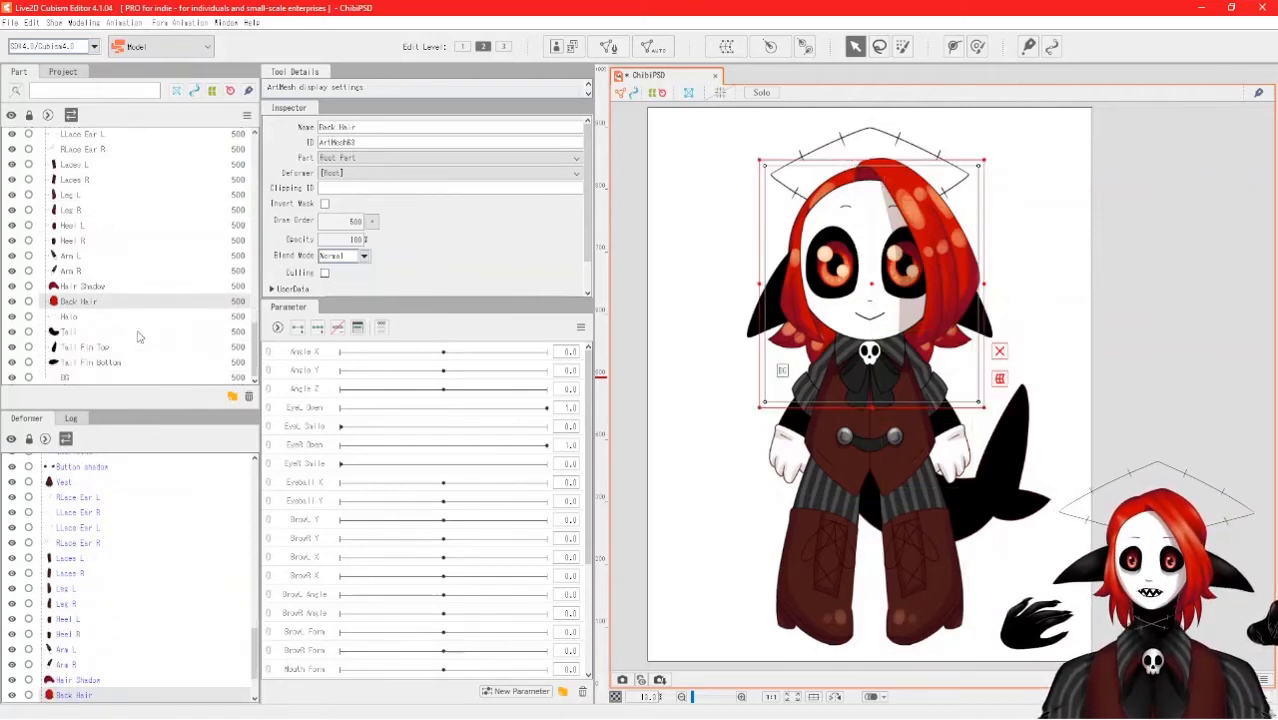
{"action": "left_click", "coordinate": [68, 316]}
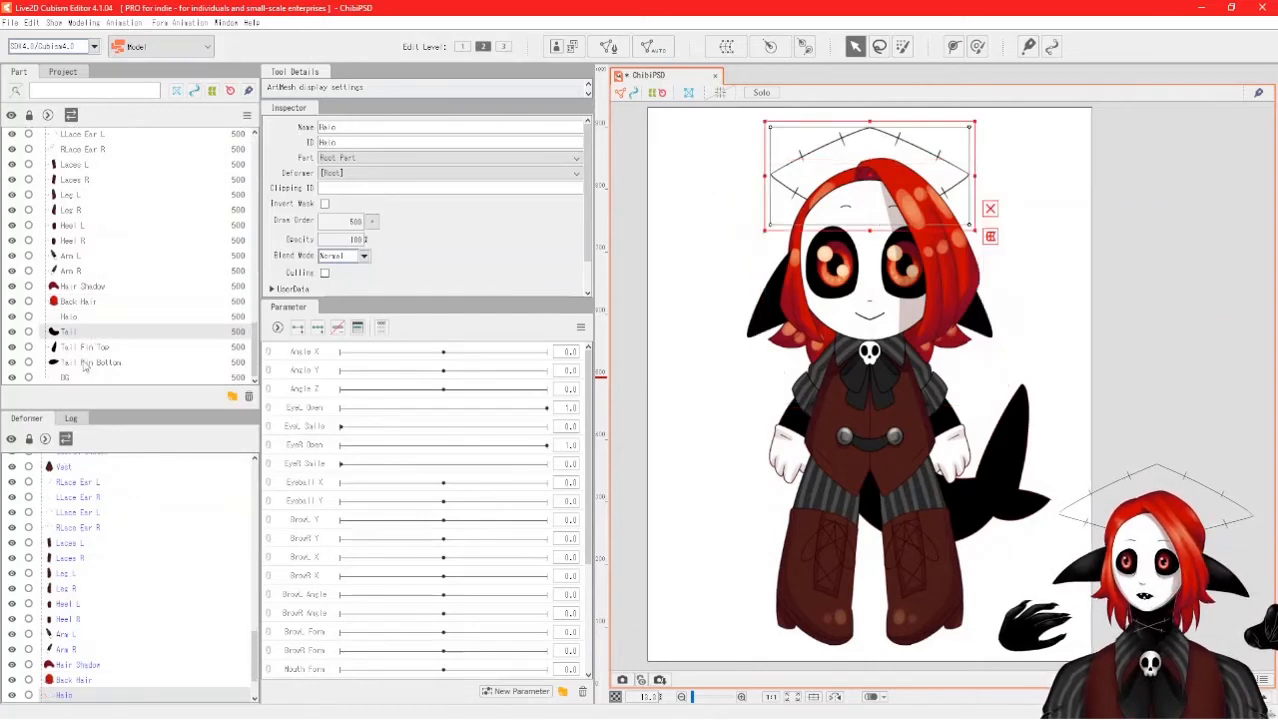
{"action": "left_click", "coordinate": [68, 331]}
{"action": "left_click", "coordinate": [80, 364]}
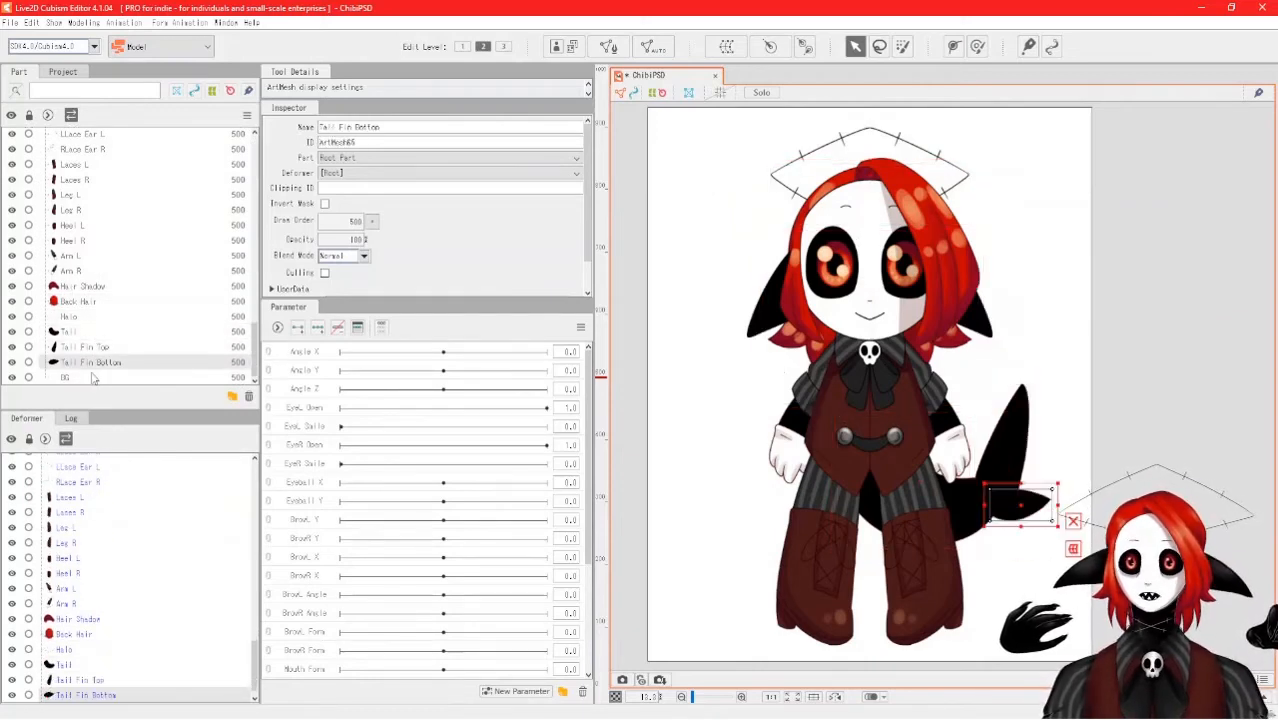
Cut the BG layer to remove the white background from the model.
{"action": "left_click", "coordinate": [90, 378]}
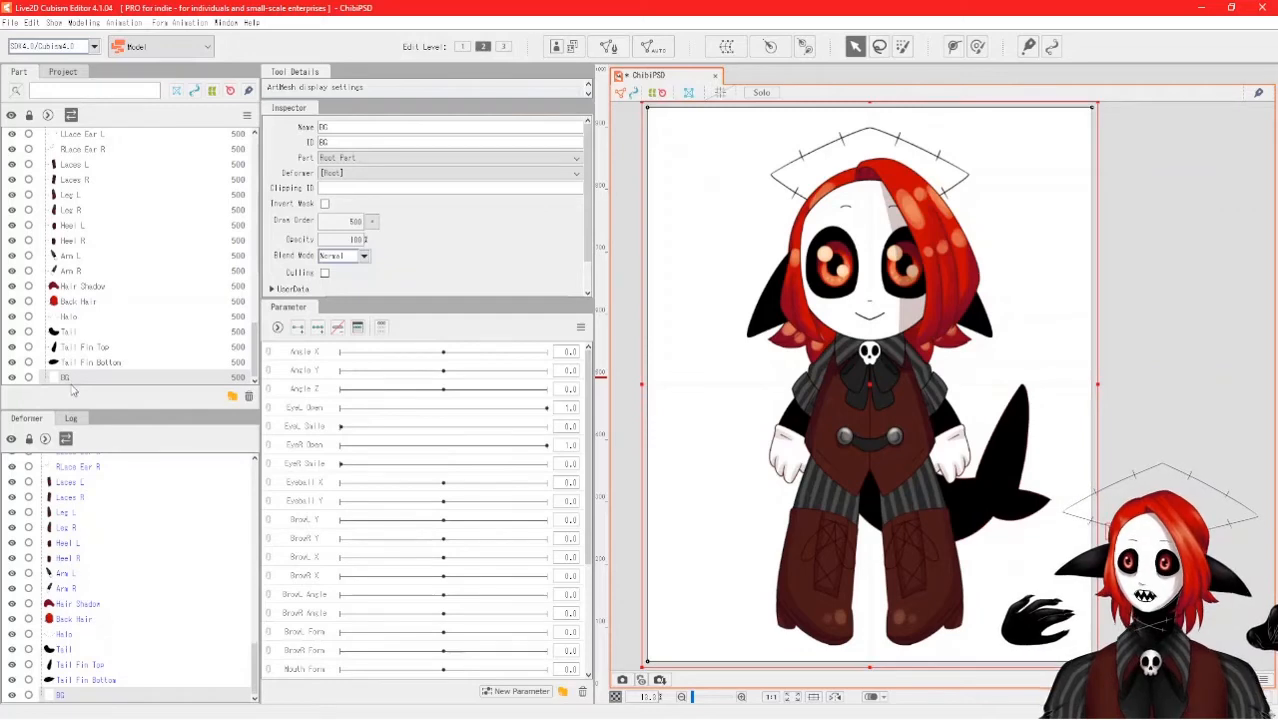
{"action": "right_click", "coordinate": [72, 390]}
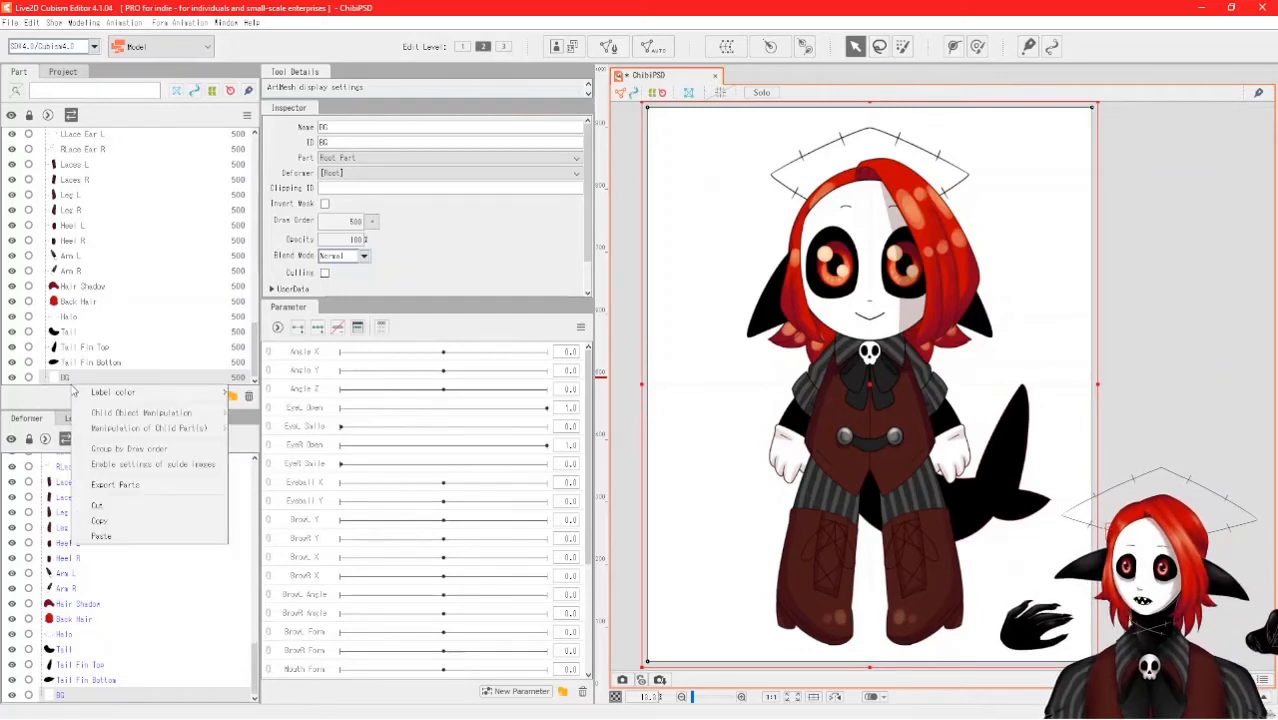
{"action": "left_click", "coordinate": [118, 508]}
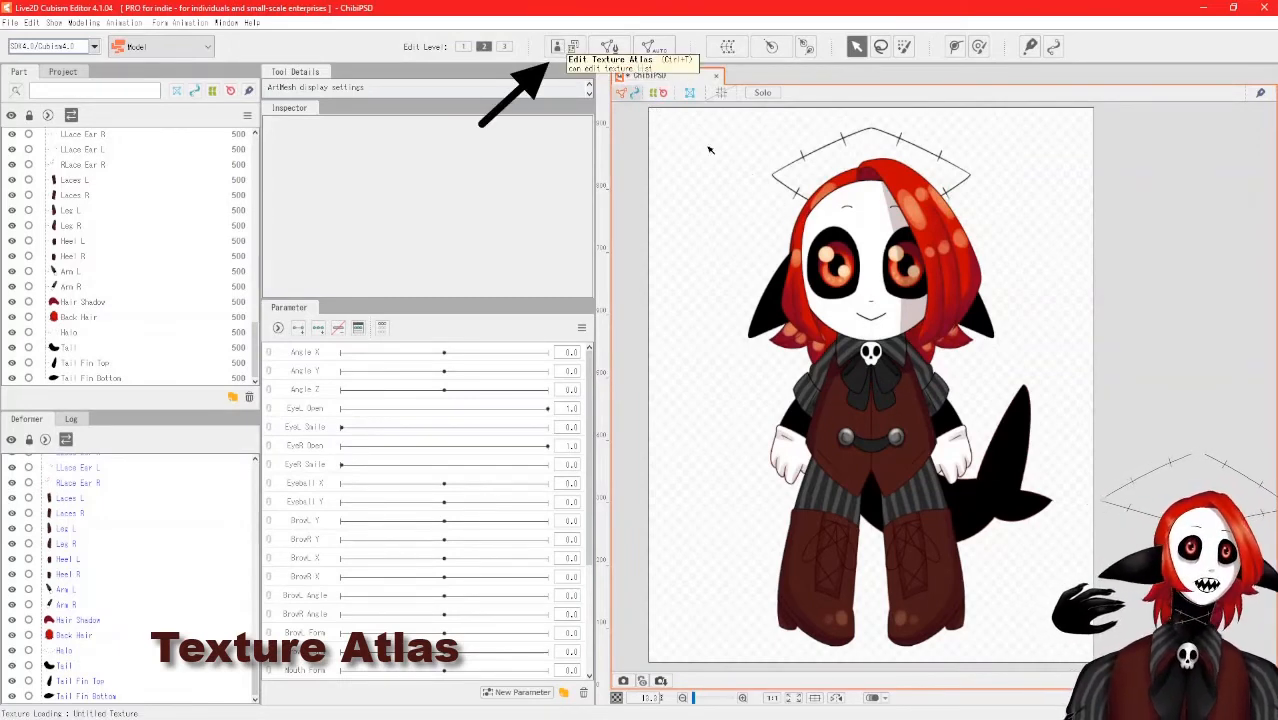
Create a new 1024 × 1024 px texture atlas using the displayed model images as its default layout.
{"action": "left_click", "coordinate": [573, 46]}
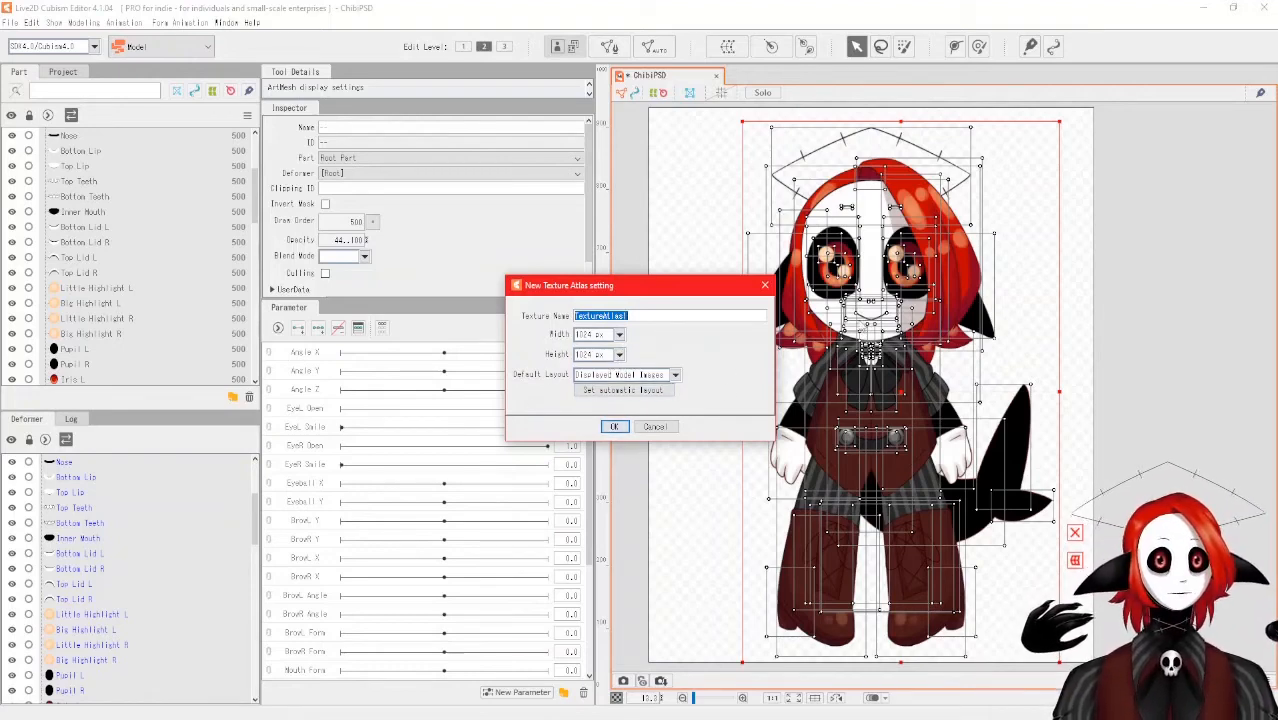
{"action": "left_click", "coordinate": [616, 427]}
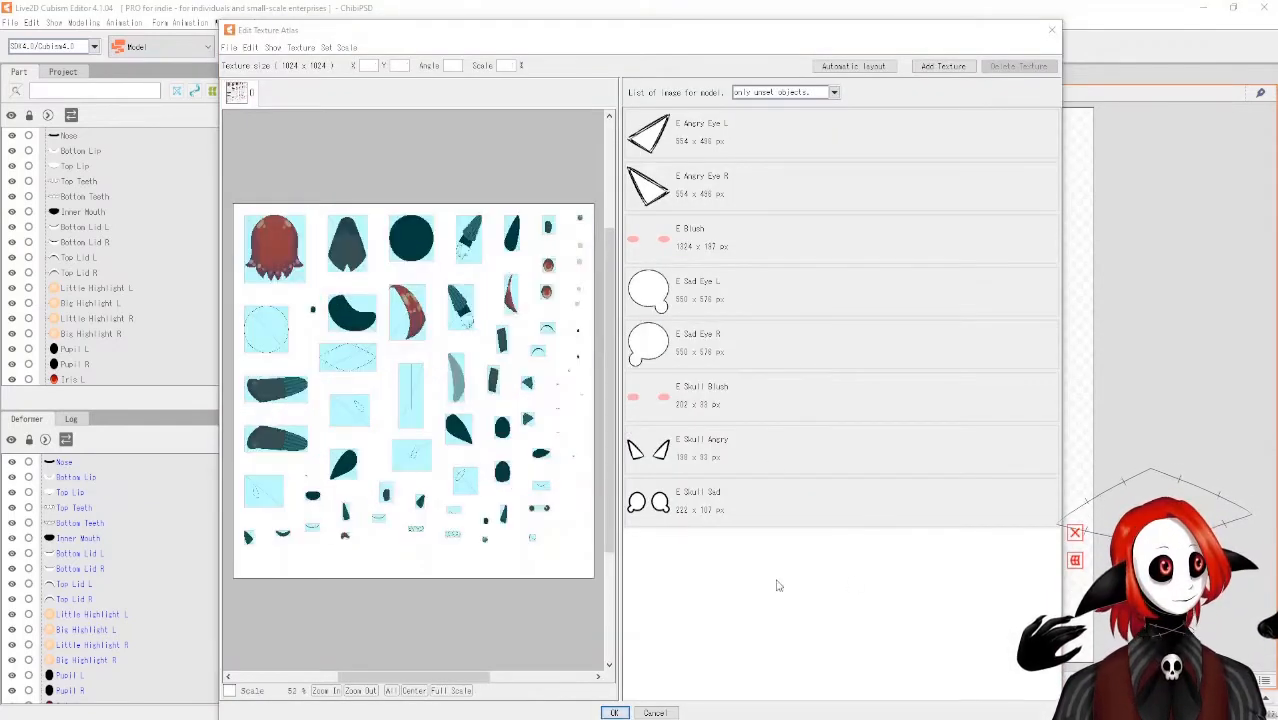
{"action": "left_click", "coordinate": [782, 631]}
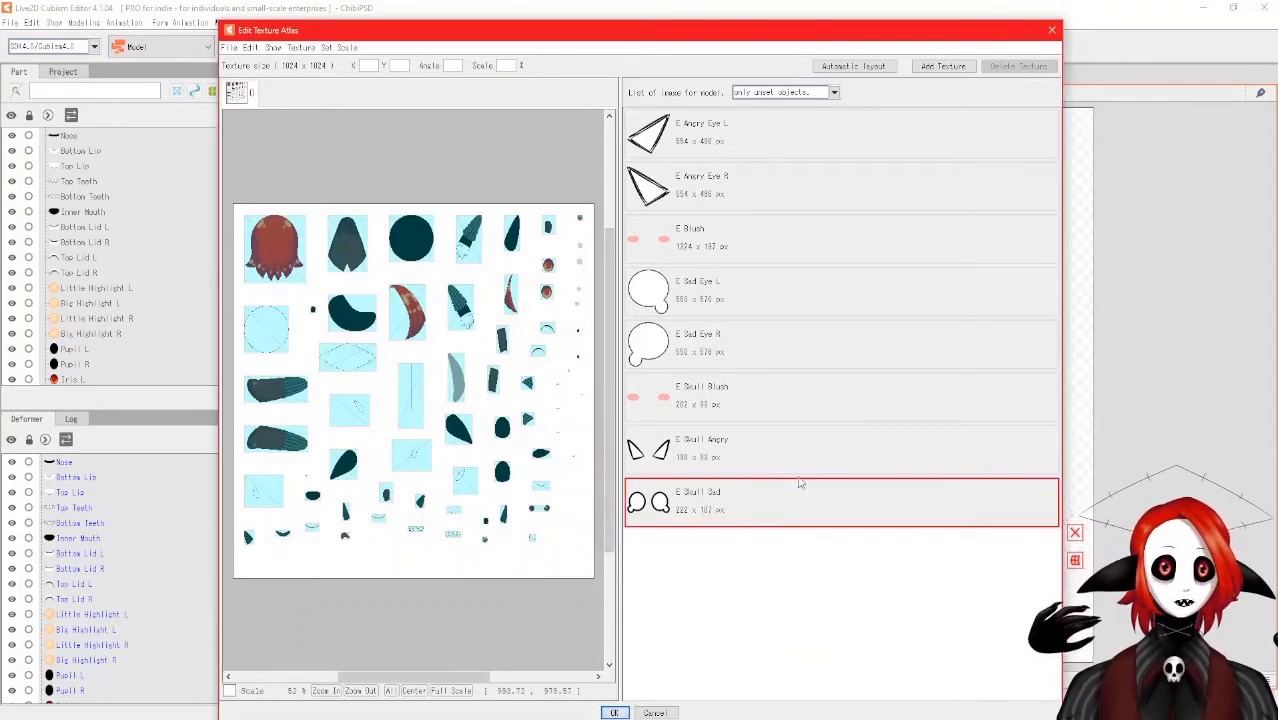
Add all eight unset expression images, from E Angry Eye L through E Skull Sad, to the texture atlas.
{"action": "left_click", "coordinate": [742, 133]}
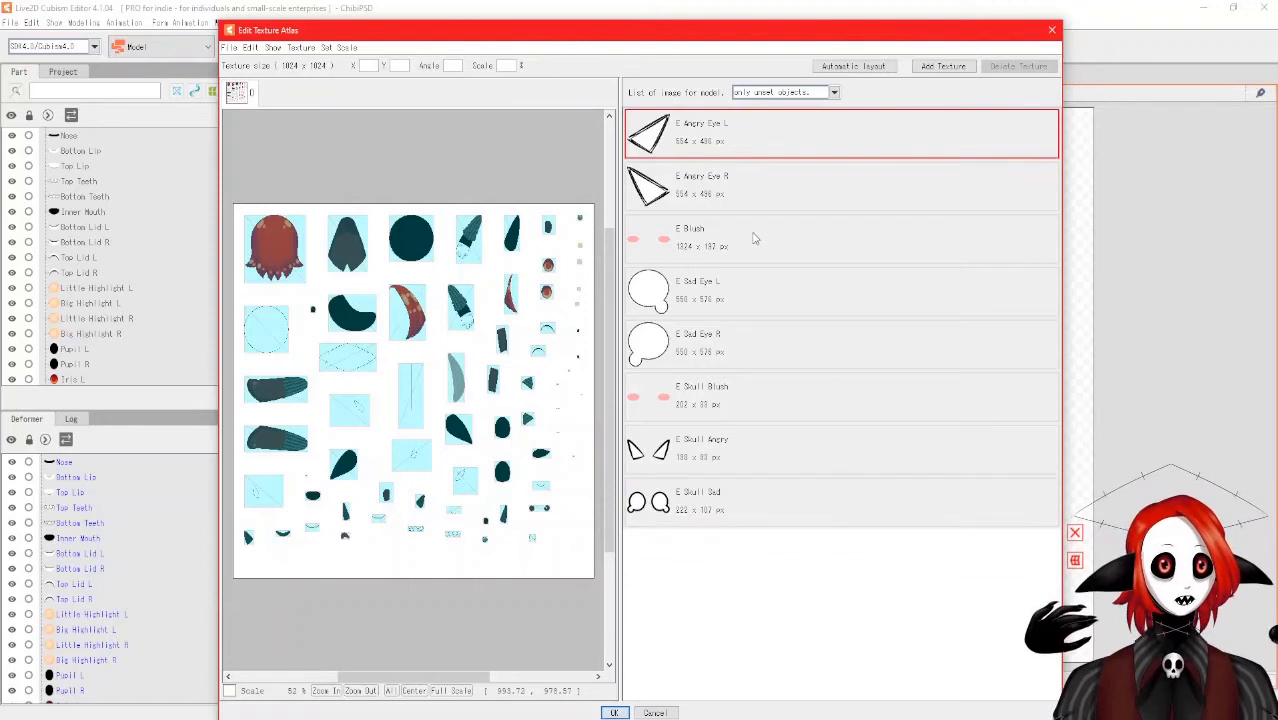
{"action": "double_click", "coordinate": [770, 151]}
{"action": "double_click", "coordinate": [735, 138]}
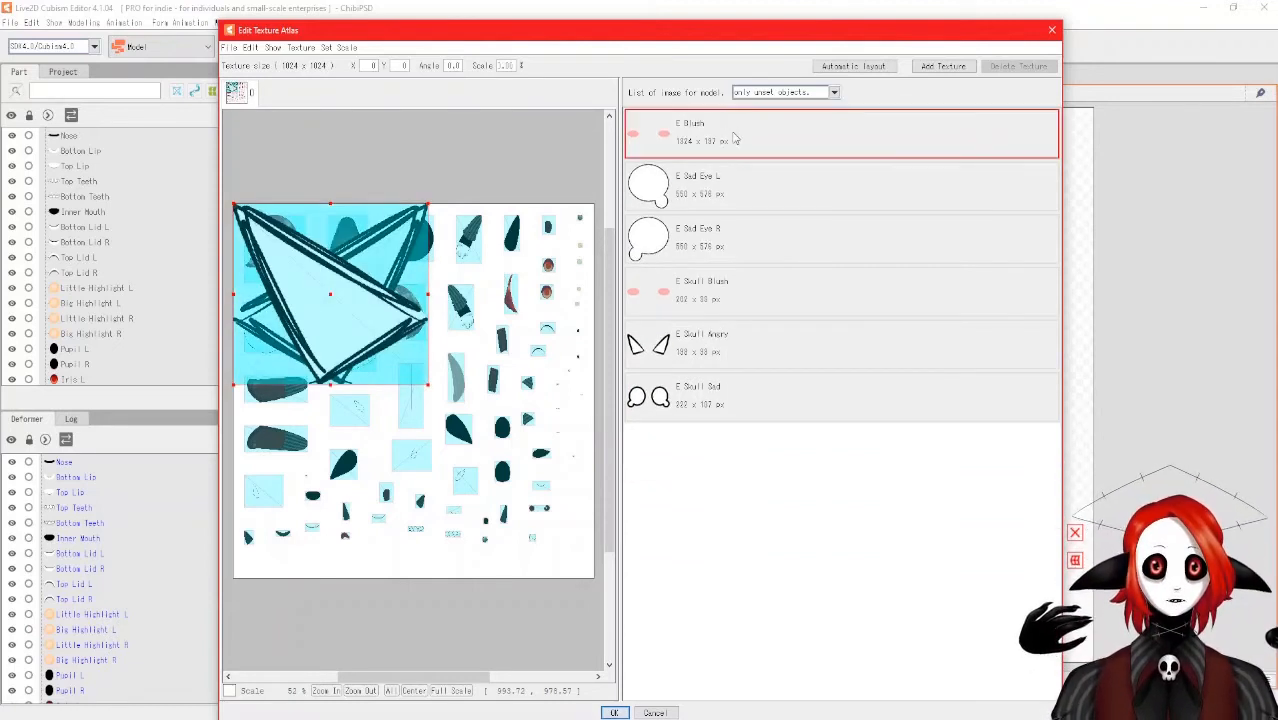
{"action": "double_click", "coordinate": [735, 140]}
{"action": "double_click", "coordinate": [736, 146]}
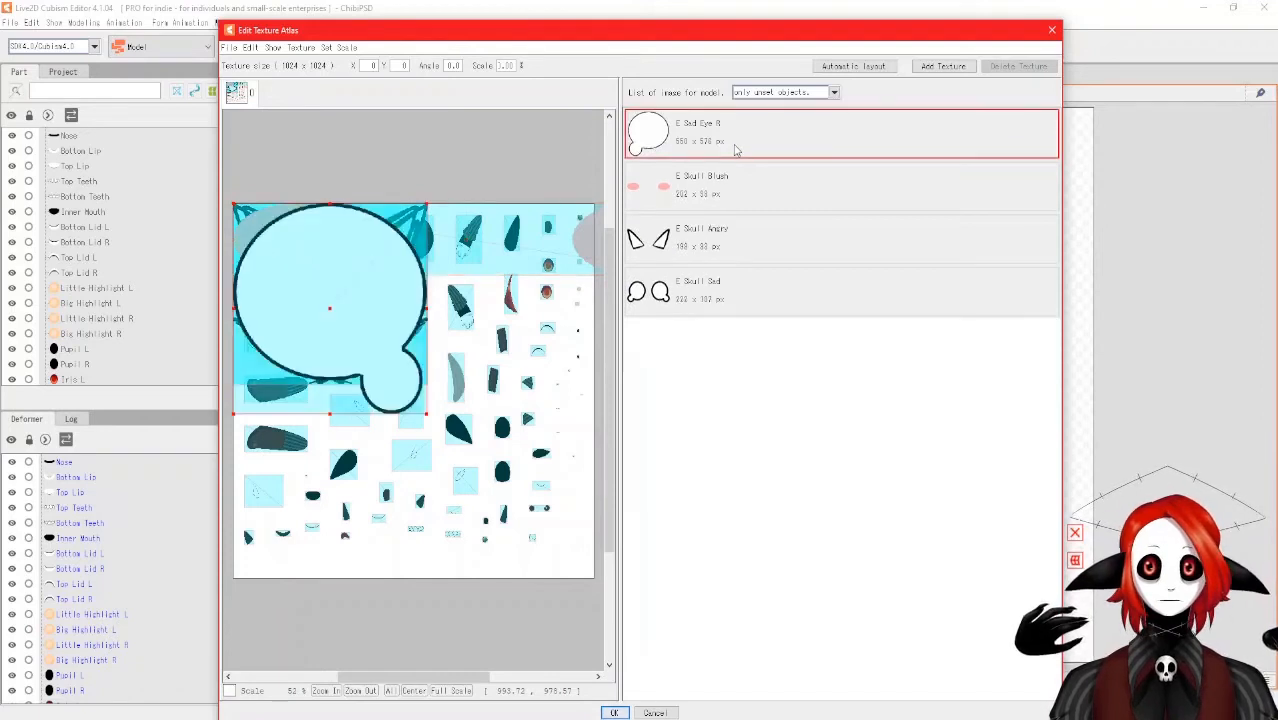
{"action": "double_click", "coordinate": [735, 148]}
{"action": "double_click", "coordinate": [735, 142]}
{"action": "double_click", "coordinate": [740, 140]}
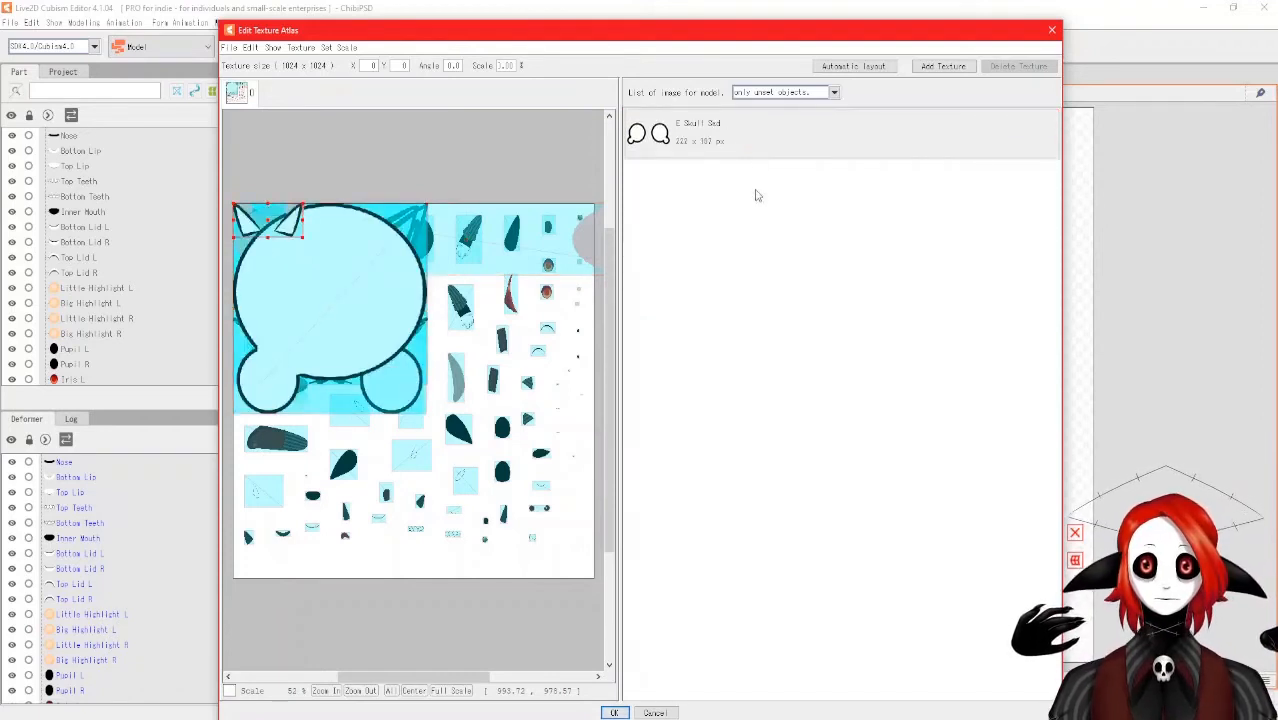
{"action": "double_click", "coordinate": [758, 136]}
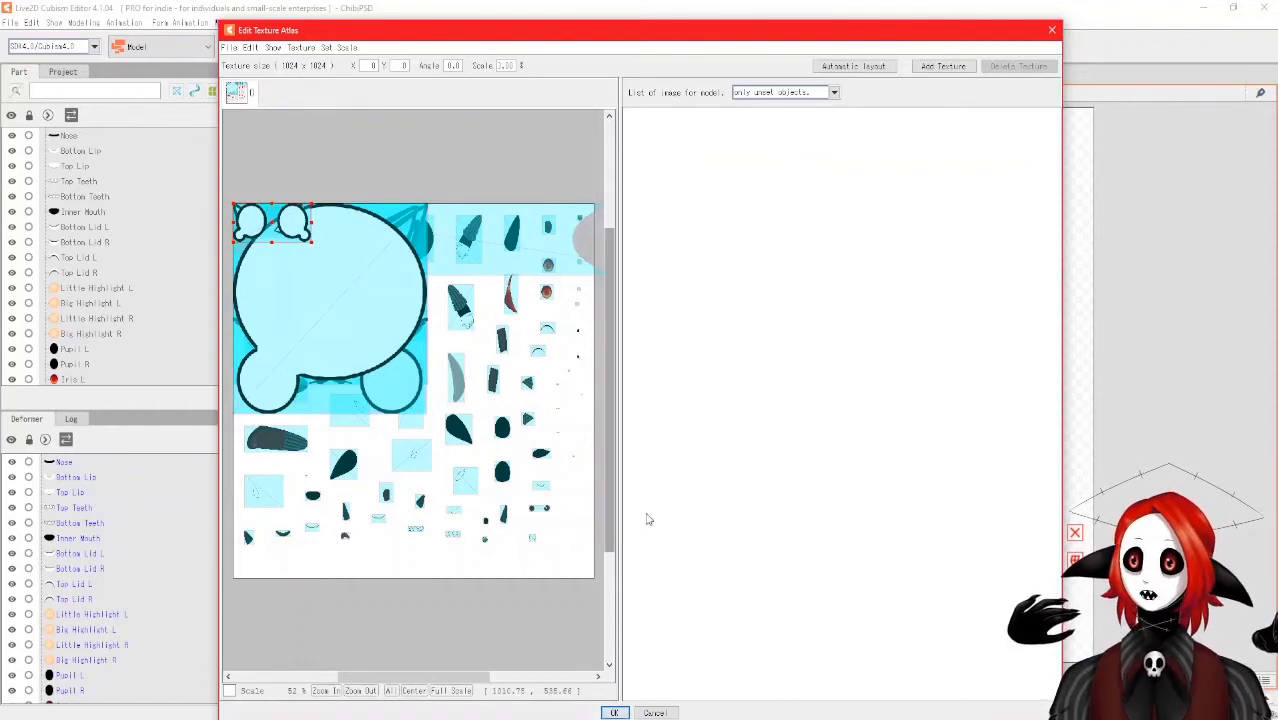
Arrange the atlas images with automatic layout, using automatic scale and allowing rotations, and accept the texture atlas.
{"action": "left_click", "coordinate": [836, 67]}
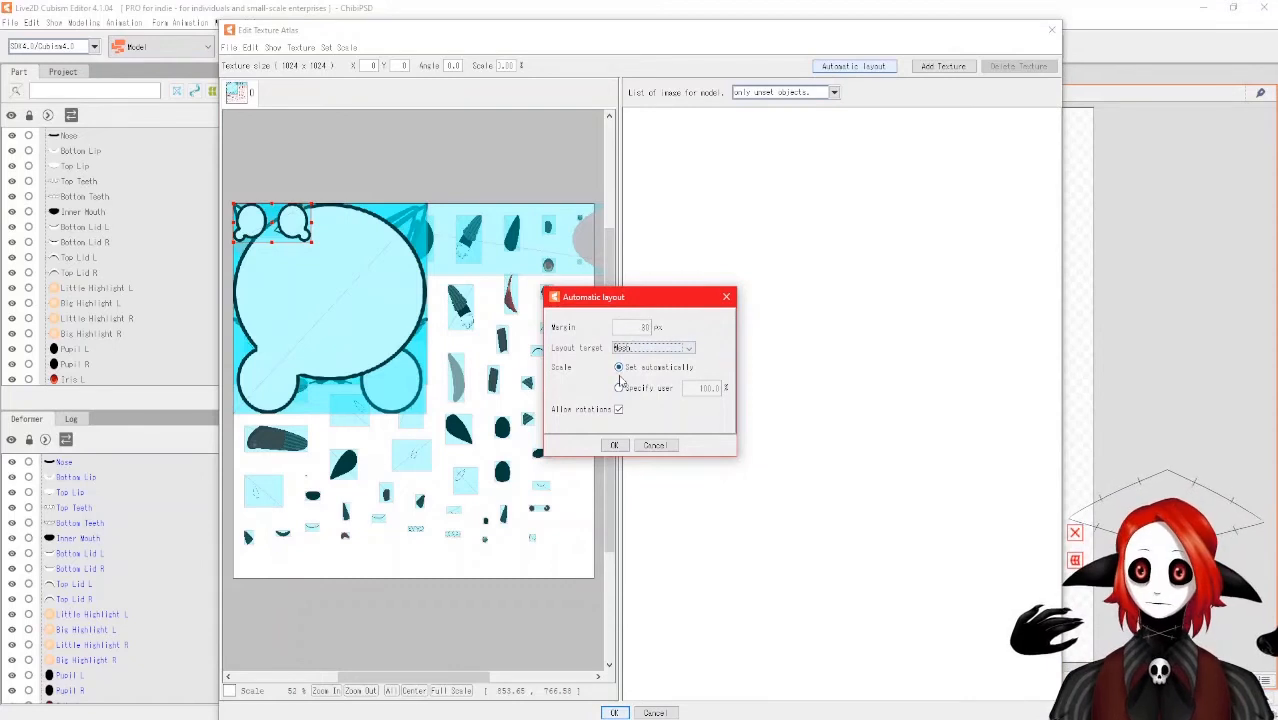
{"action": "left_click", "coordinate": [615, 445]}
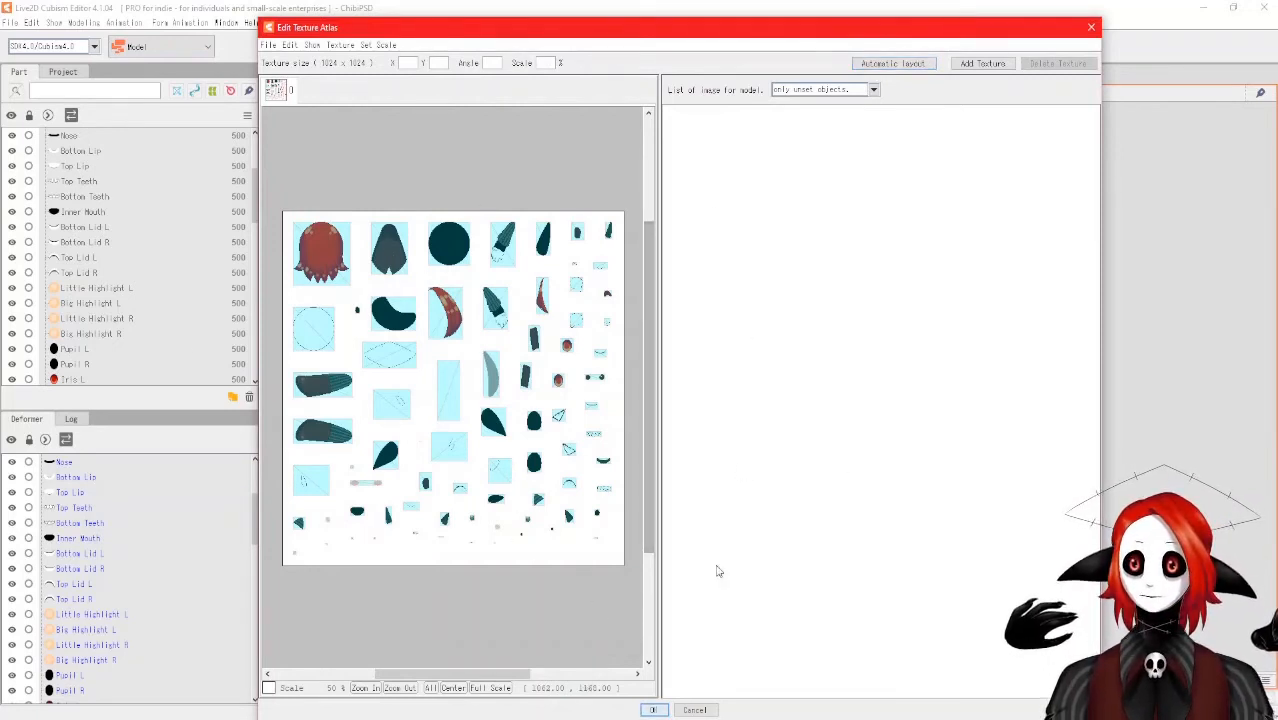
{"action": "left_click", "coordinate": [649, 710]}
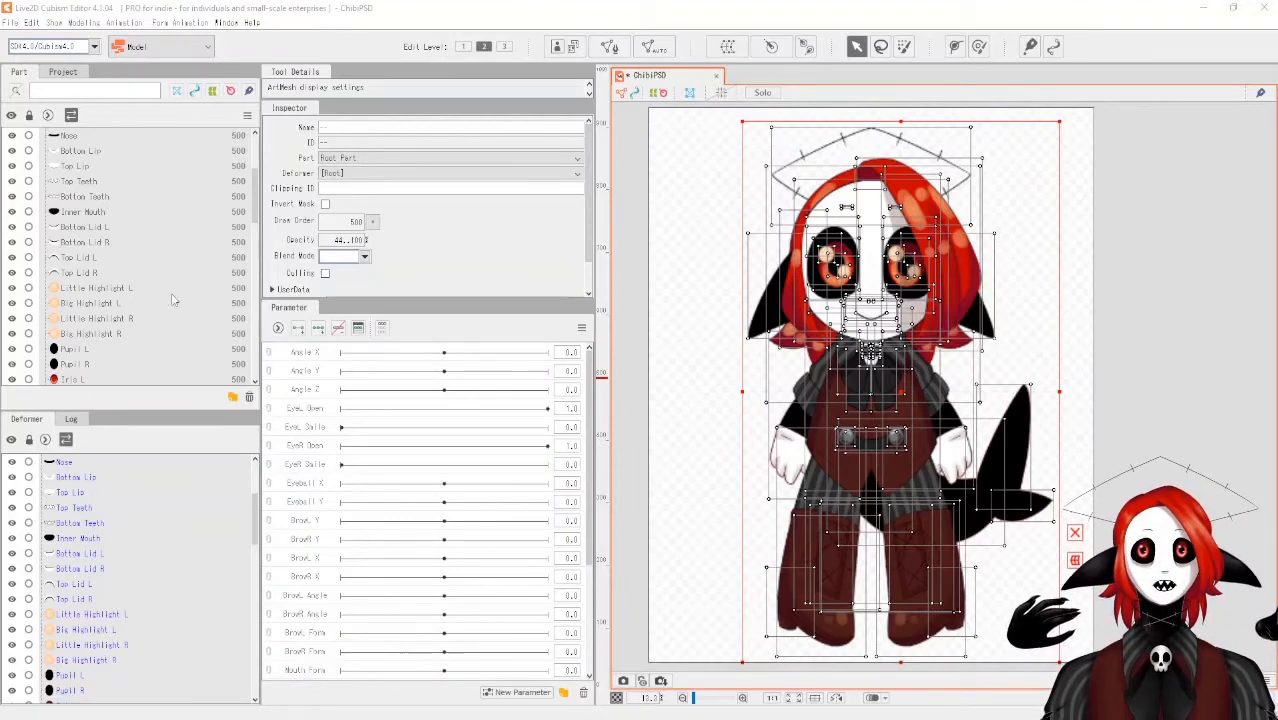
Select every part from Side Hair through Tail Fin Bottom, including the hidden expression layers.
{"action": "scroll", "coordinate": [153, 260], "scroll_direction": "up", "scroll_amount": 3}
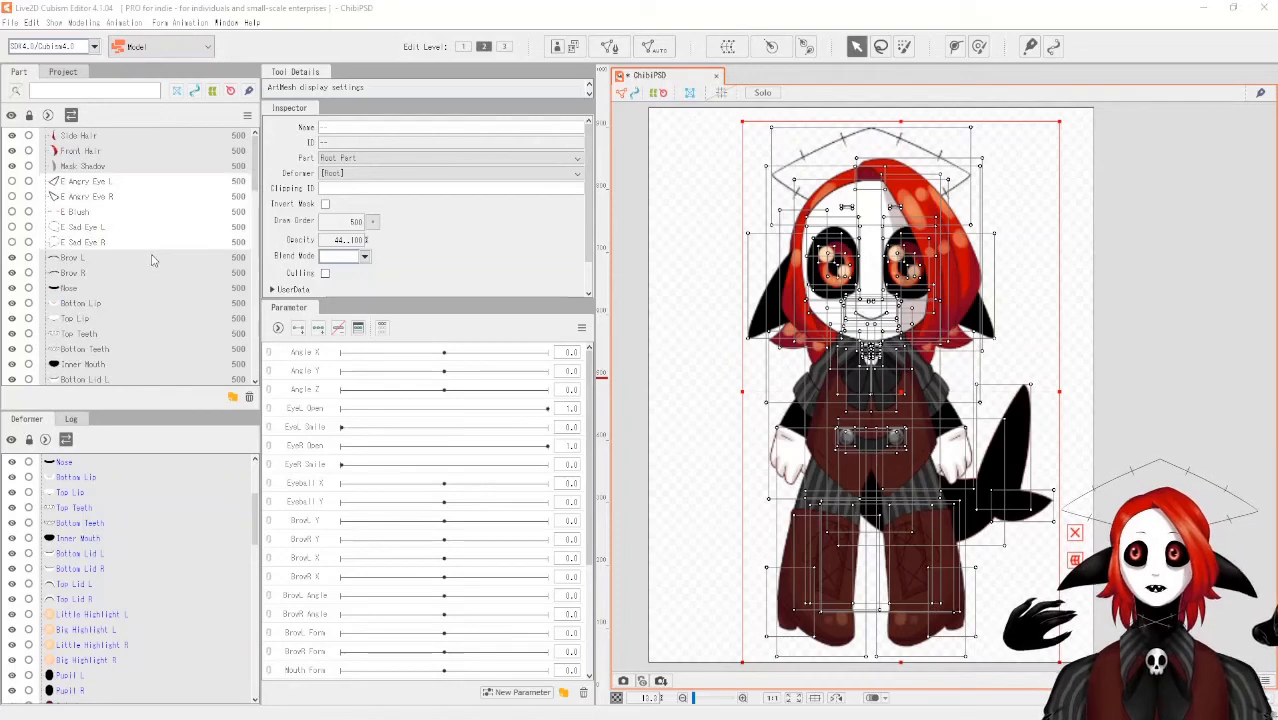
{"action": "left_click", "coordinate": [97, 187]}
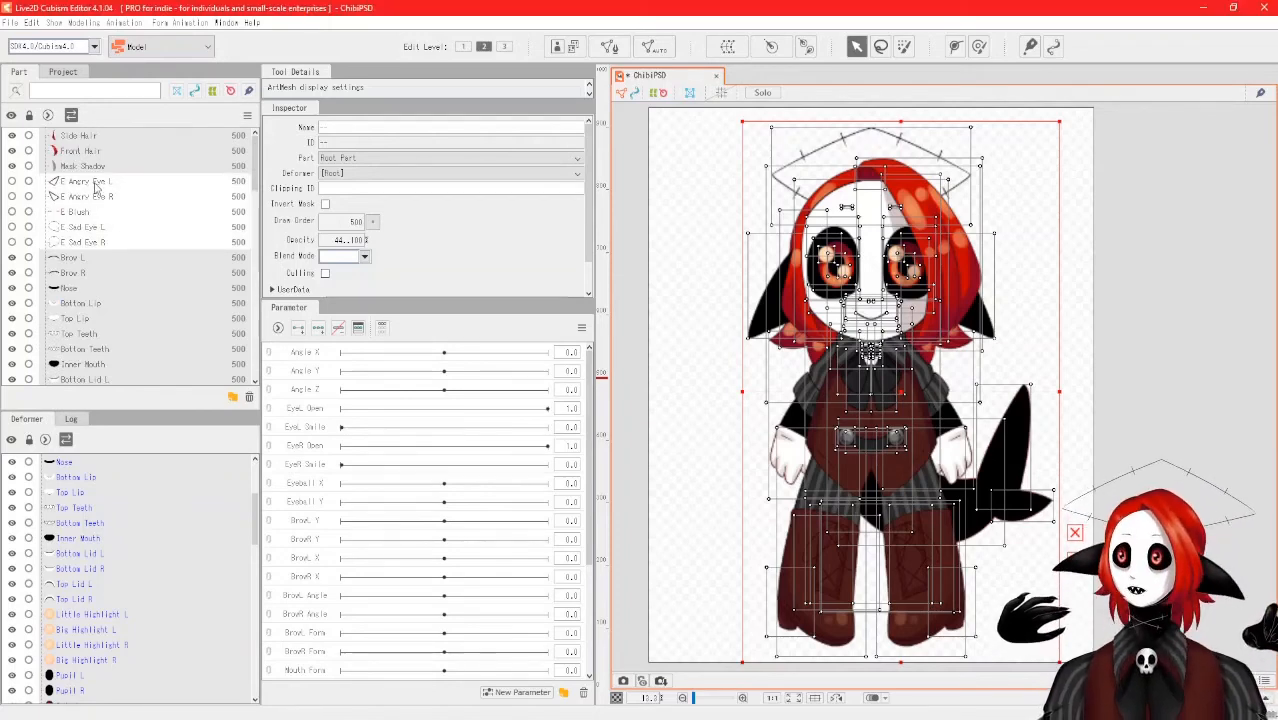
{"action": "left_click", "coordinate": [99, 141]}
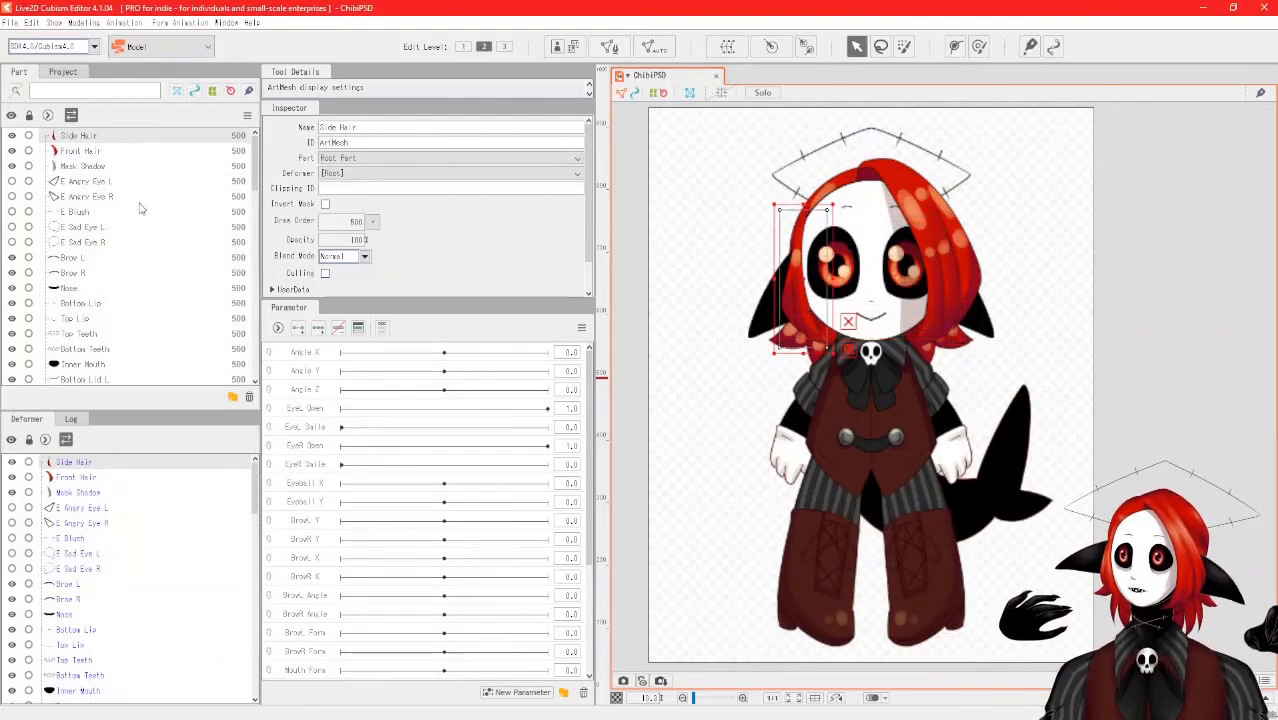
{"action": "scroll", "coordinate": [140, 208], "scroll_direction": "down", "scroll_amount": 10}
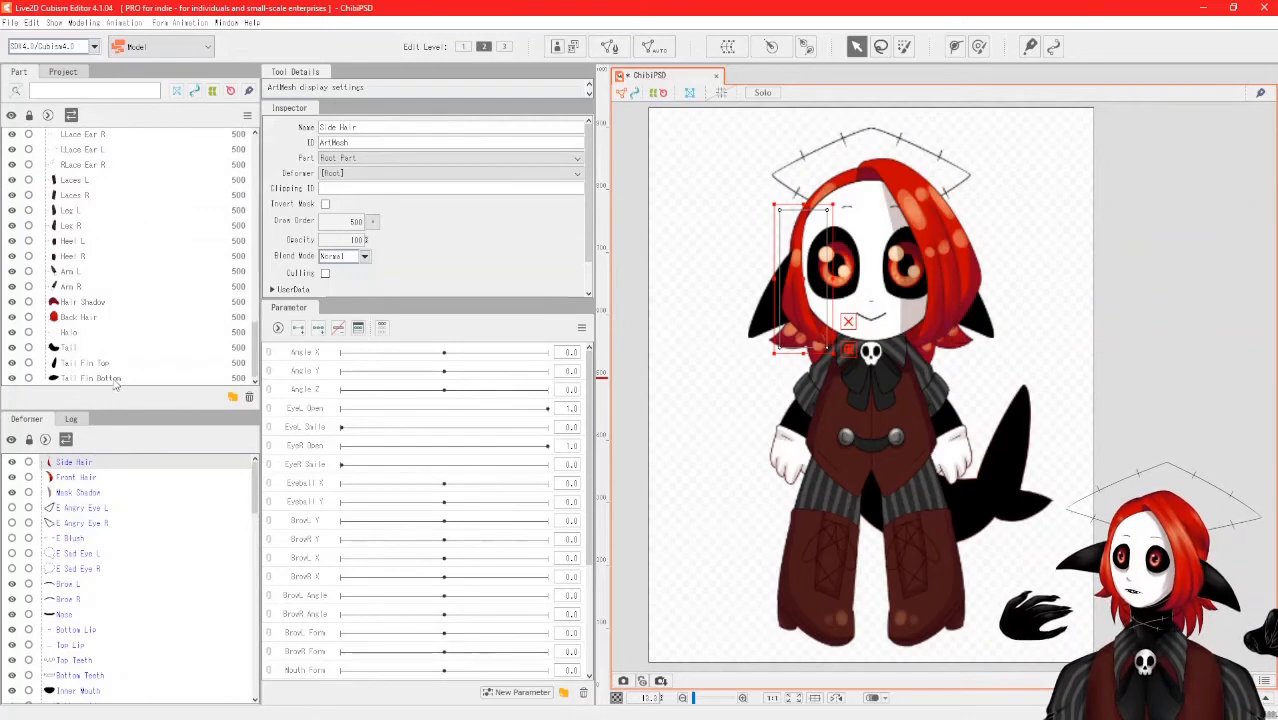
{"action": "left_click", "coordinate": [115, 380], "text": "shift"}
{"action": "scroll", "coordinate": [169, 235], "scroll_direction": "up", "scroll_amount": 2}
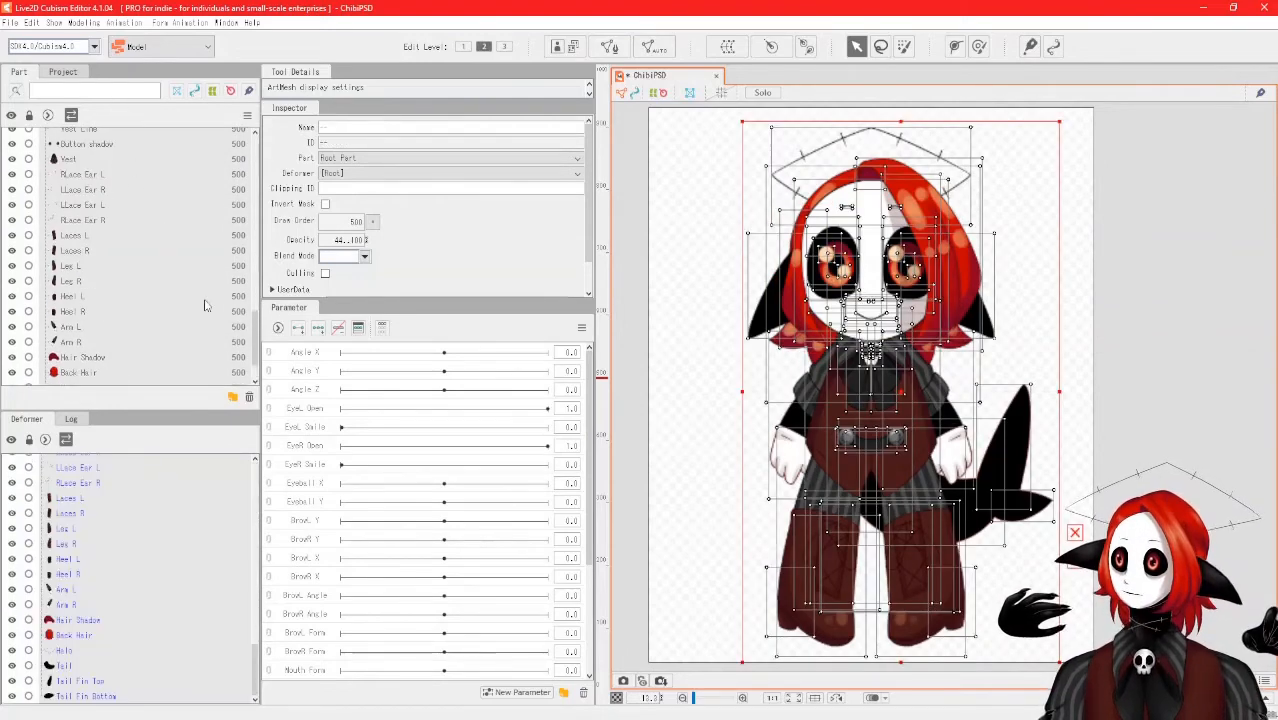
{"action": "scroll", "coordinate": [137, 249], "scroll_direction": "up", "scroll_amount": 10}
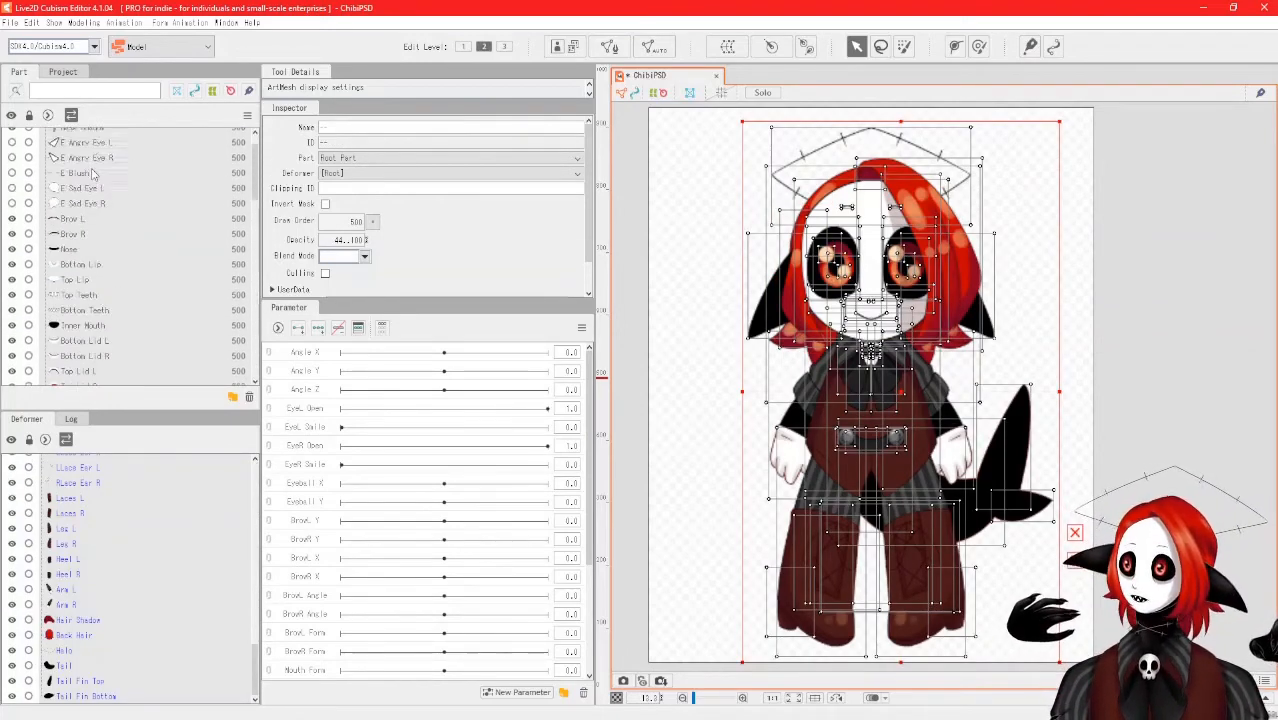
{"action": "scroll", "coordinate": [92, 174], "scroll_direction": "up", "scroll_amount": 1}
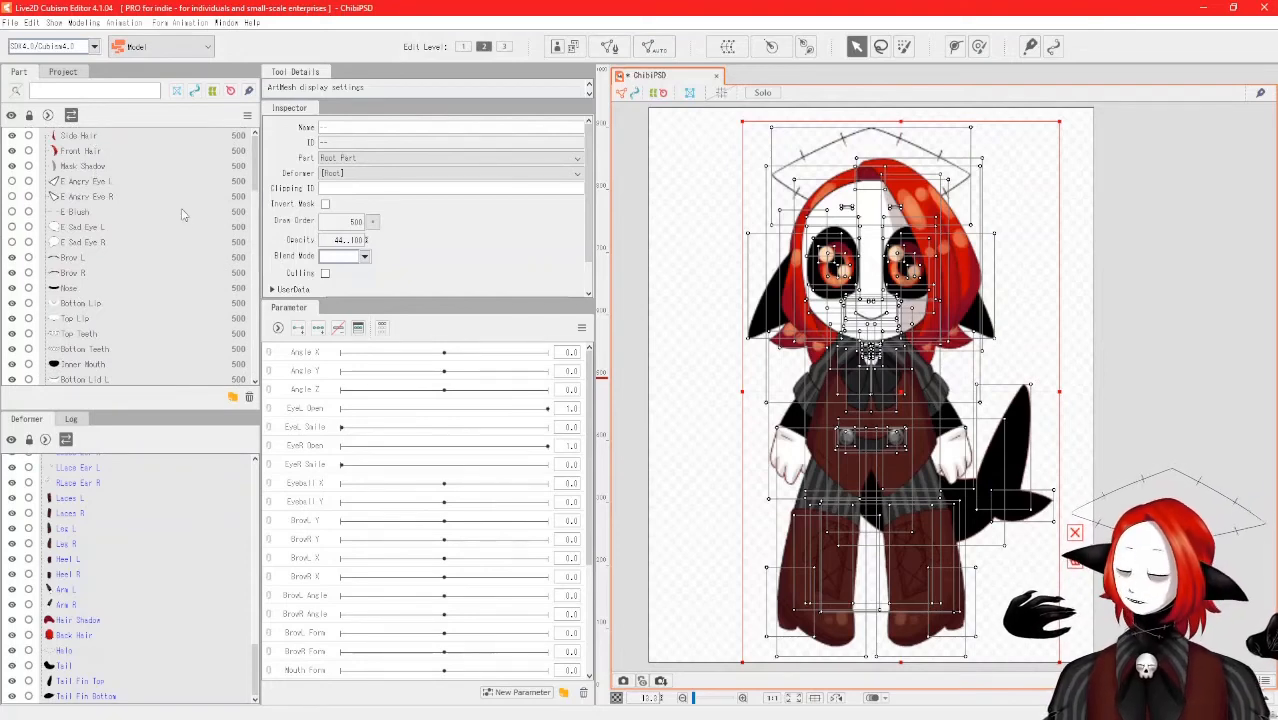
{"action": "scroll", "coordinate": [180, 260], "scroll_direction": "down", "scroll_amount": 10}
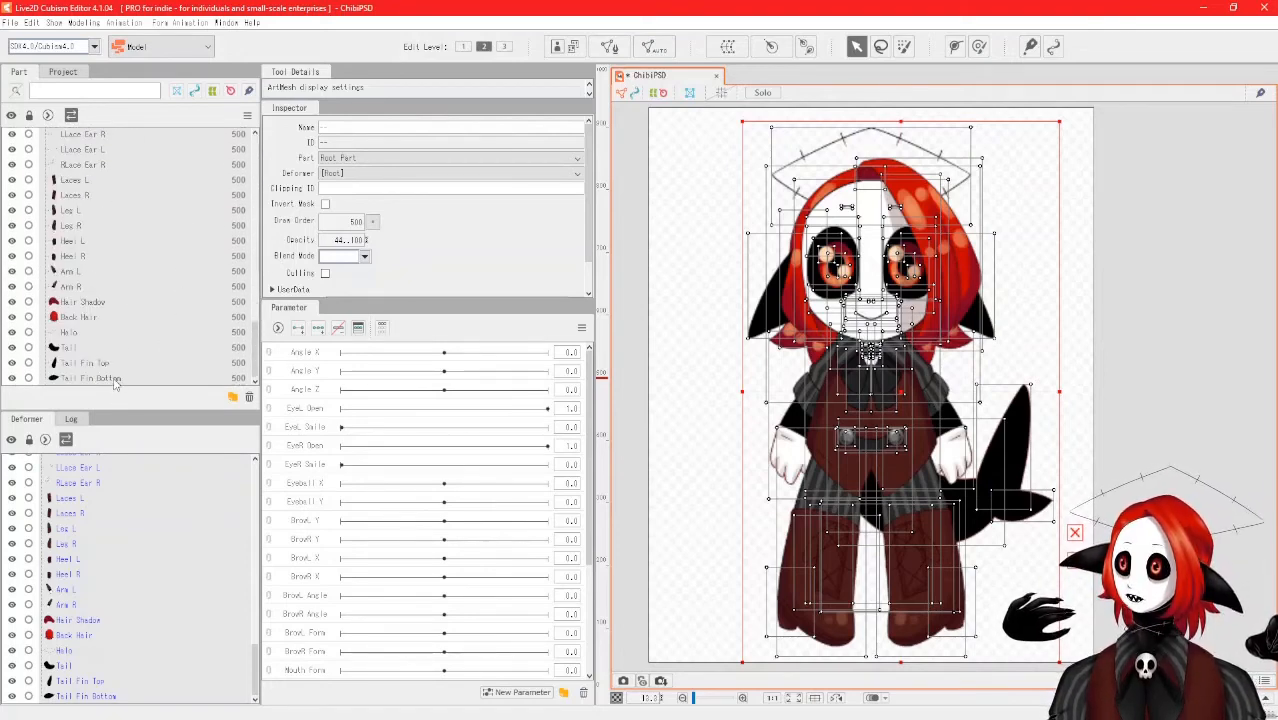
Generate automatic meshes for all selected parts with the Standard preset, close the generator and clear the selection.
{"action": "left_click", "coordinate": [652, 47]}
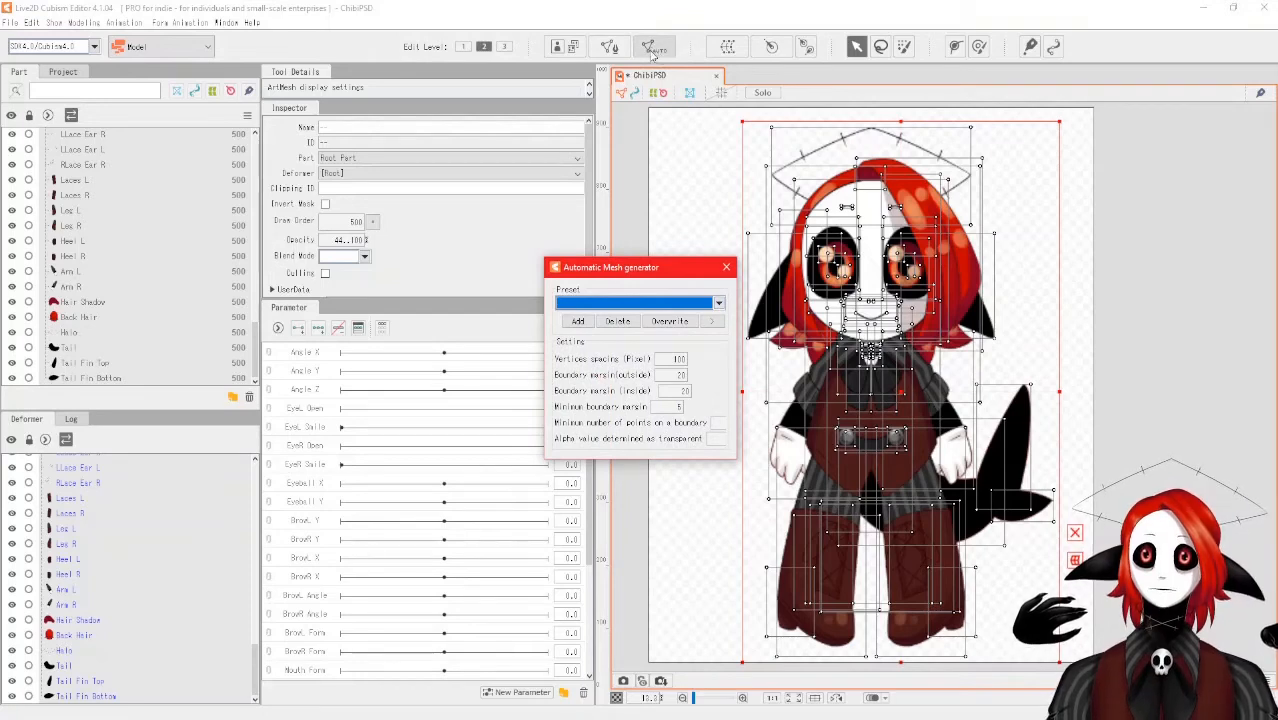
{"action": "left_click", "coordinate": [718, 304]}
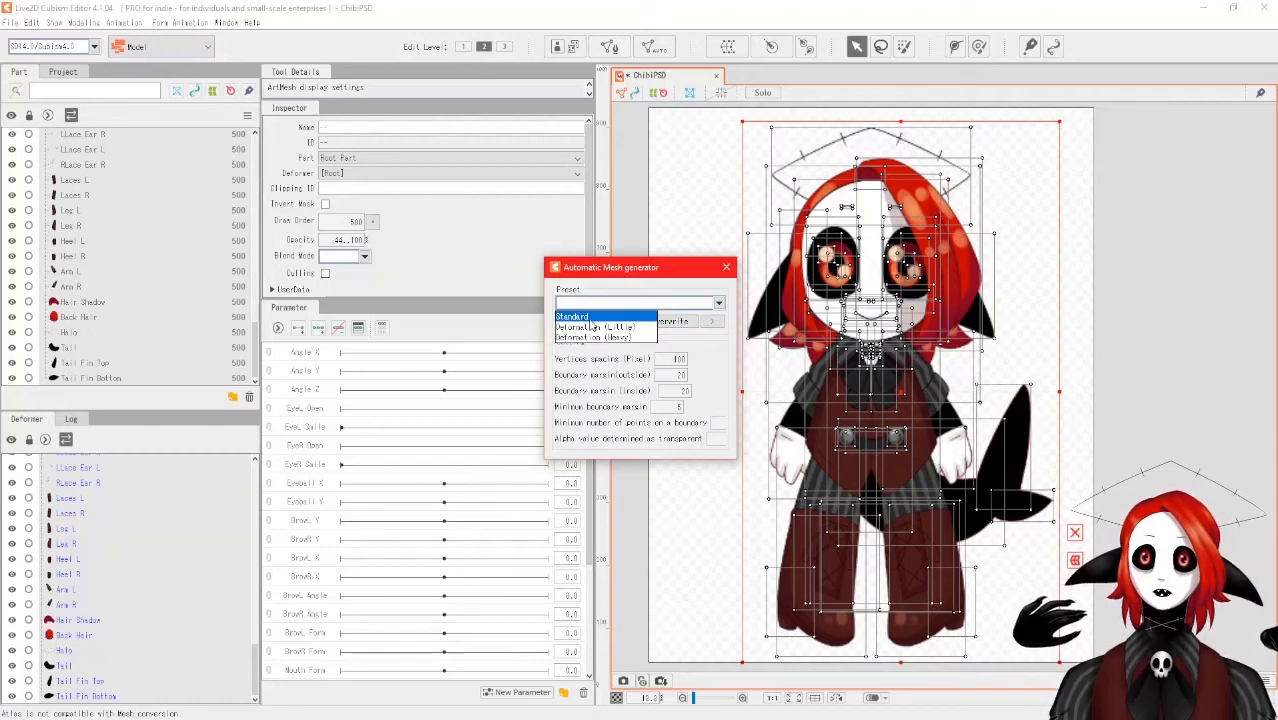
{"action": "left_click", "coordinate": [588, 317]}
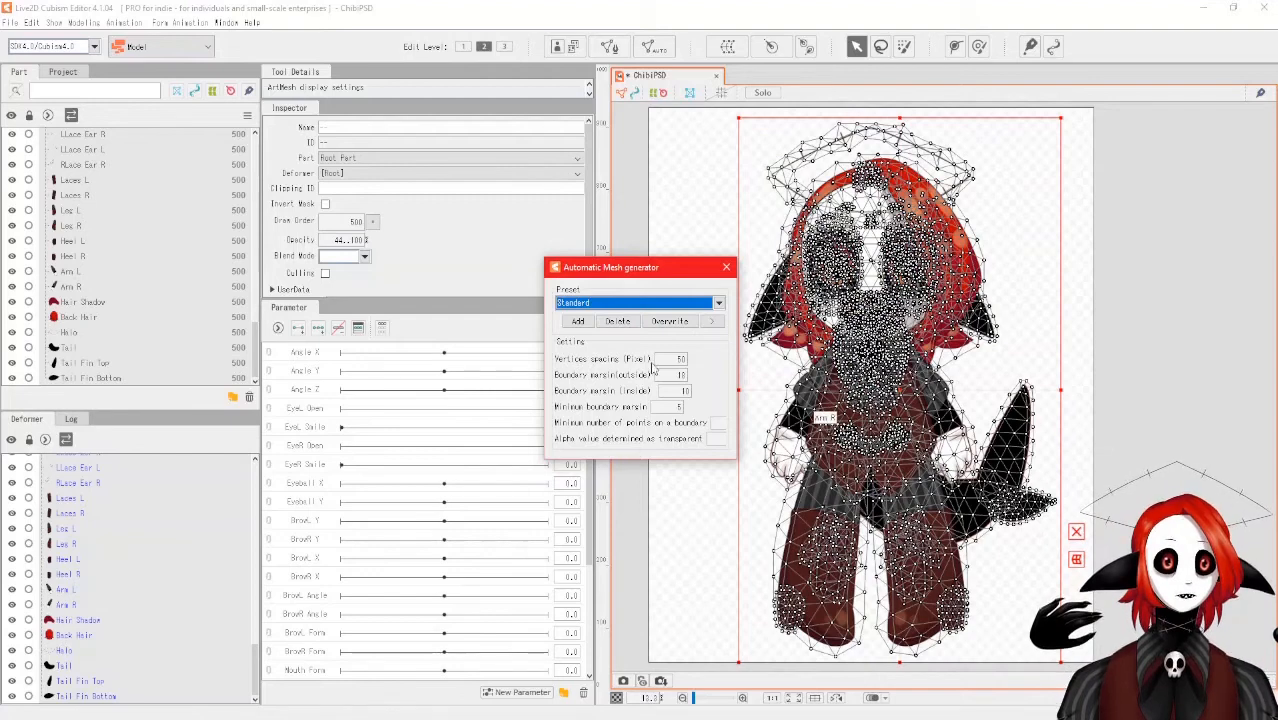
{"action": "left_click", "coordinate": [727, 269]}
{"action": "left_click", "coordinate": [1119, 287]}
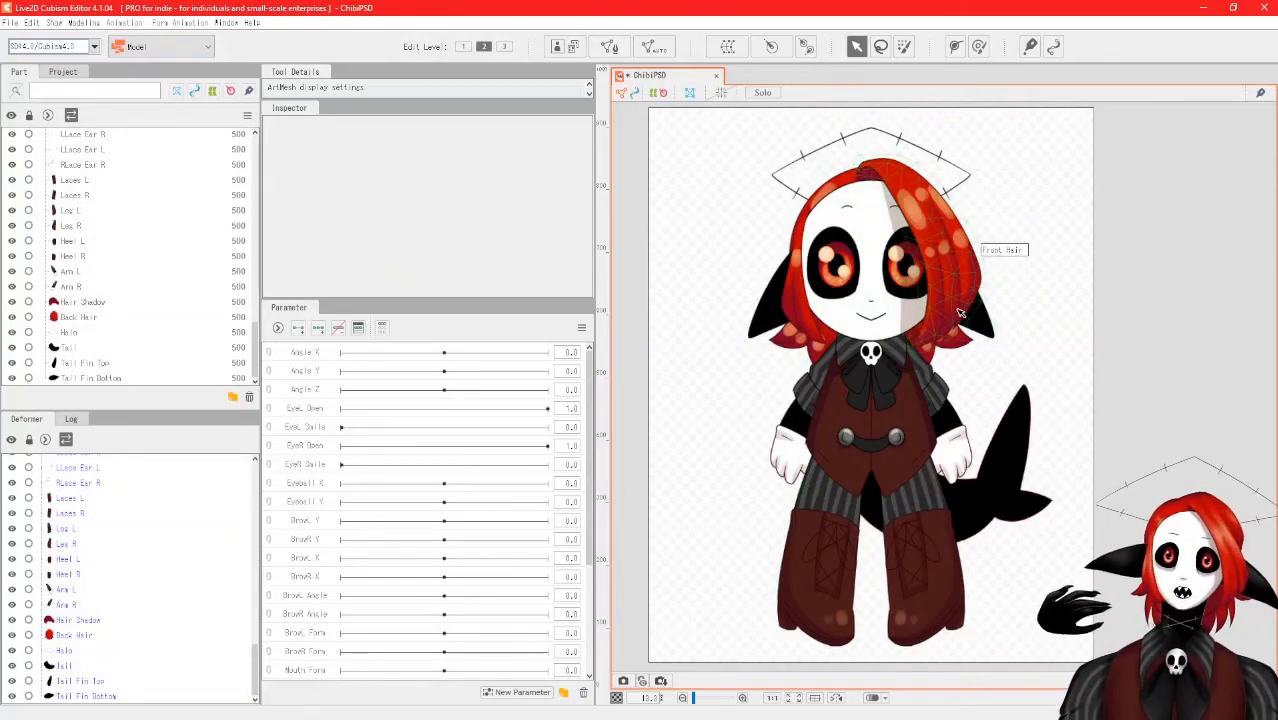
Try pulling one outer mesh vertex of Front Hair away from the head, undo the deformation and deselect the part.
{"action": "scroll", "coordinate": [957, 310], "scroll_direction": "up", "scroll_amount": 5}
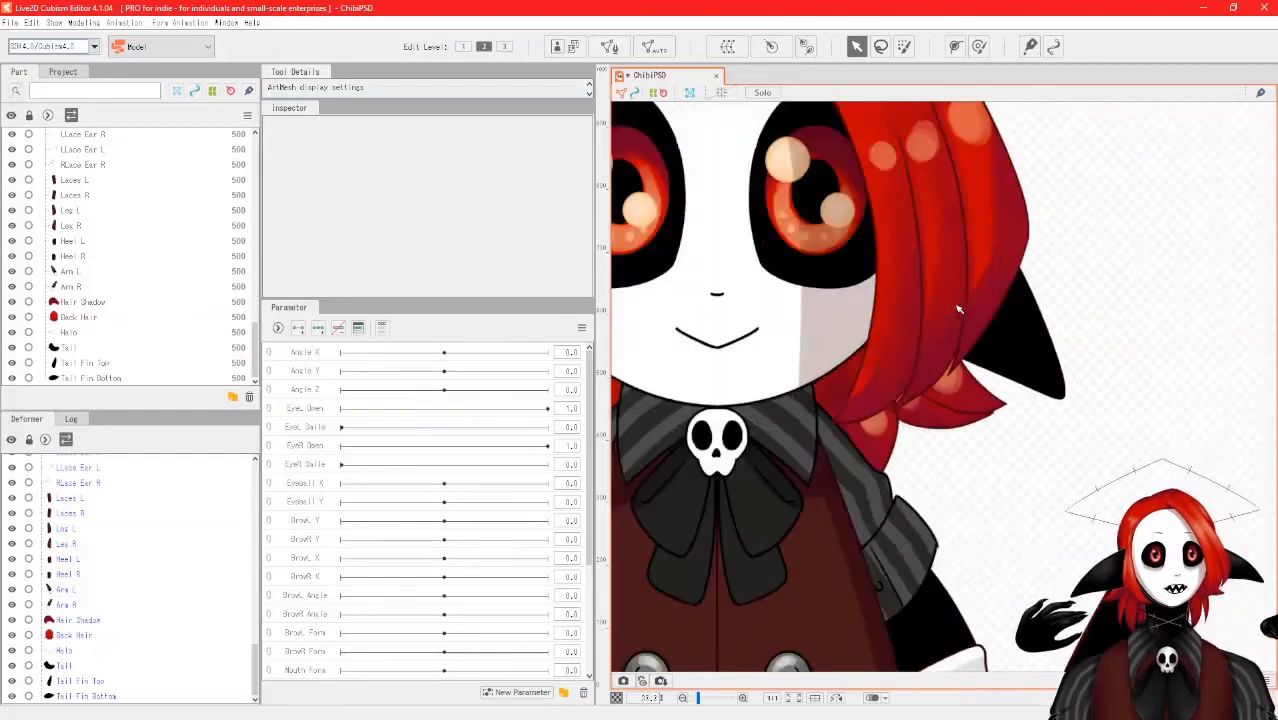
{"action": "scroll", "coordinate": [958, 342], "scroll_direction": "down", "scroll_amount": 5}
{"action": "scroll", "coordinate": [955, 316], "scroll_direction": "up", "scroll_amount": 3}
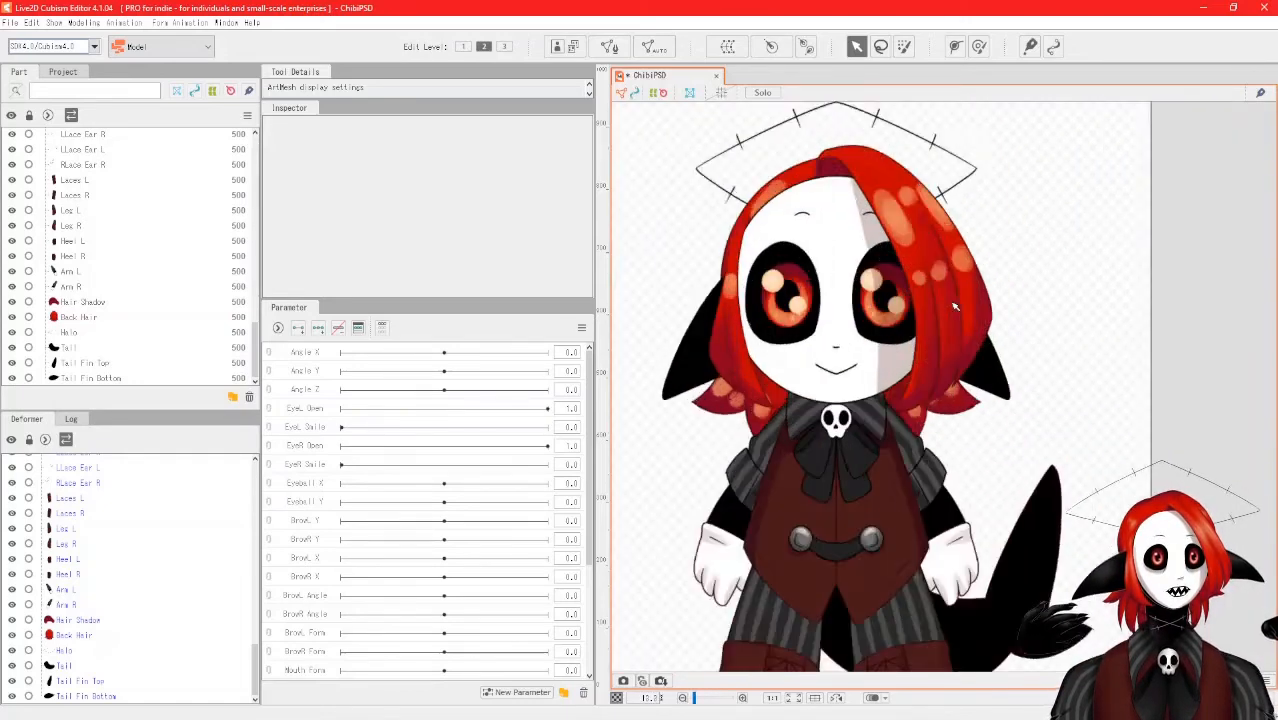
{"action": "left_click", "coordinate": [953, 334]}
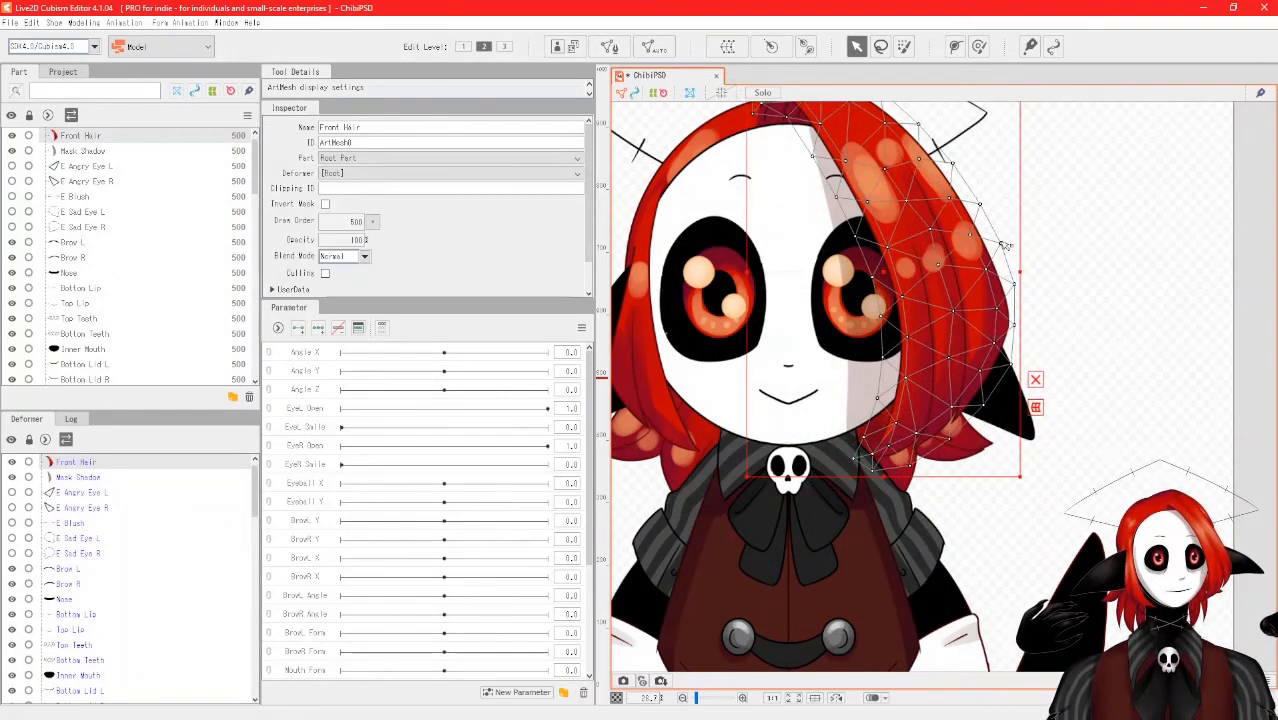
{"action": "left_click_drag", "start_coordinate": [1002, 245], "coordinate": [1121, 195]}
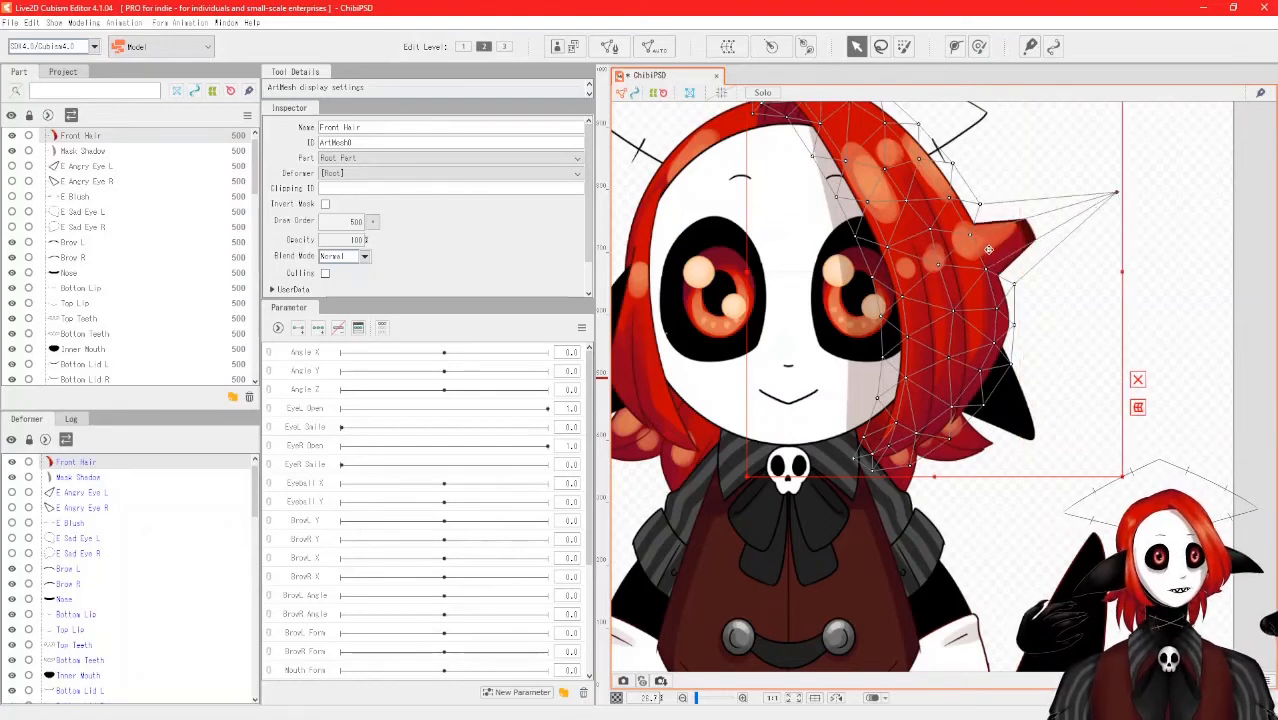
{"action": "key", "text": "ctrl+z"}
{"action": "scroll", "coordinate": [998, 258], "scroll_direction": "down", "scroll_amount": 5}
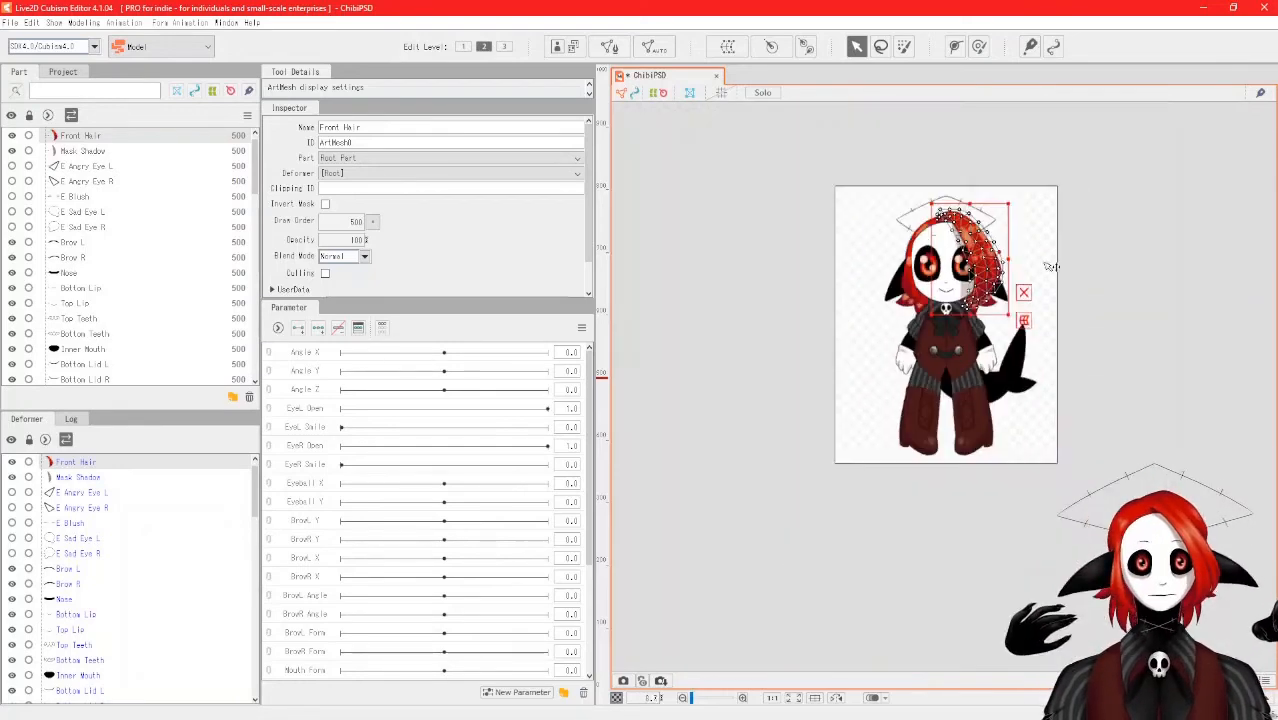
{"action": "left_click", "coordinate": [1013, 260]}
Examine the generated mesh around the mouth by selecting Top Lip, and clear the selection.
{"action": "scroll", "coordinate": [984, 243], "scroll_direction": "up", "scroll_amount": 5}
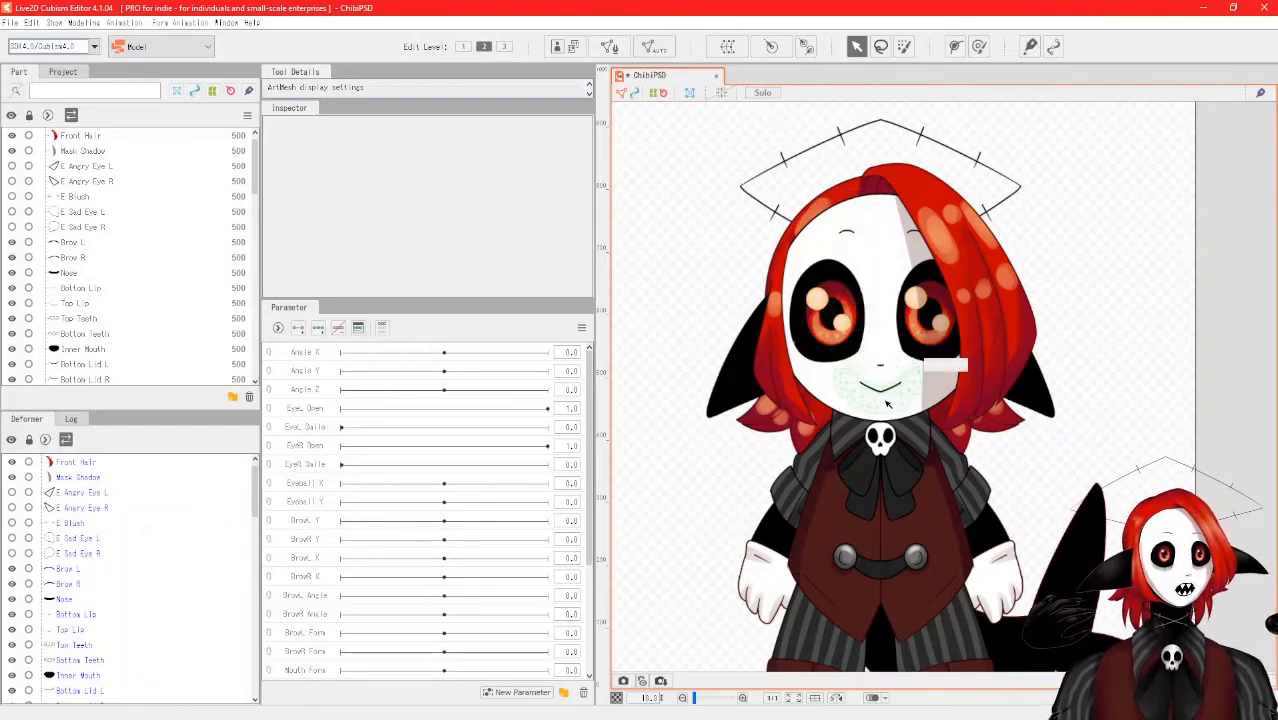
{"action": "scroll", "coordinate": [706, 168], "scroll_direction": "down", "scroll_amount": 2}
{"action": "scroll", "coordinate": [706, 168], "scroll_direction": "down", "scroll_amount": 2}
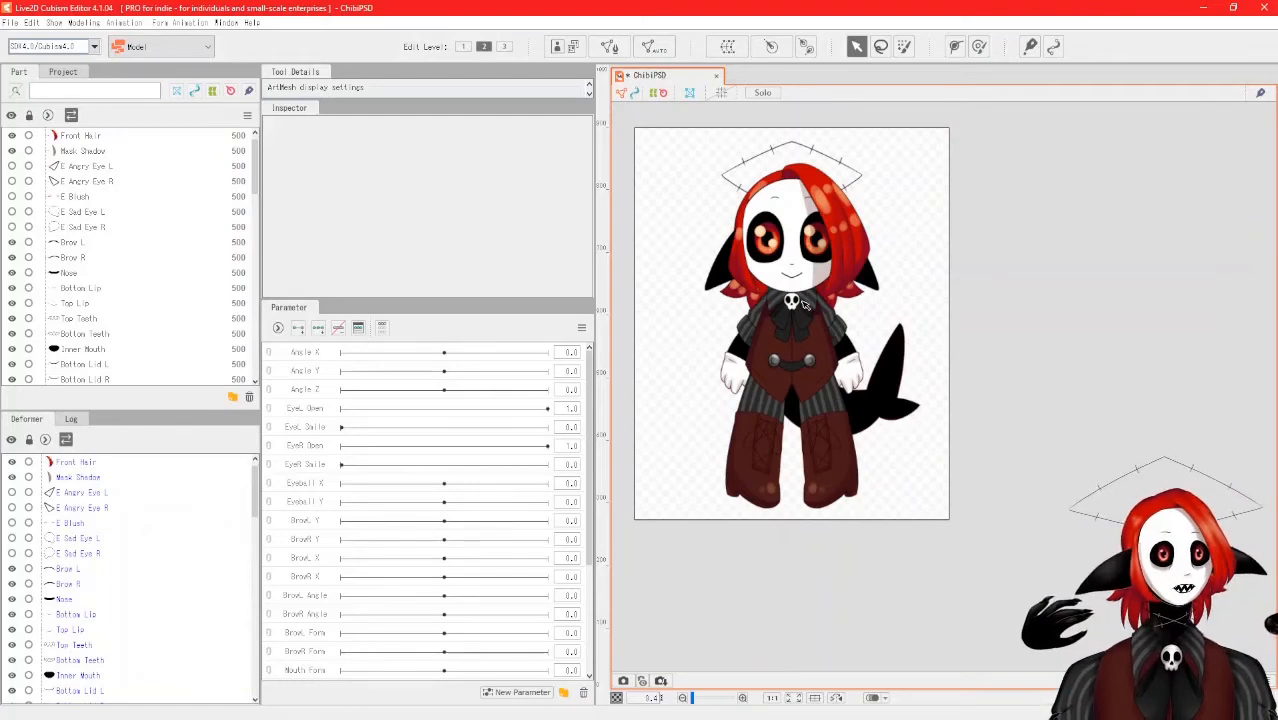
{"action": "scroll", "coordinate": [797, 296], "scroll_direction": "up", "scroll_amount": 3}
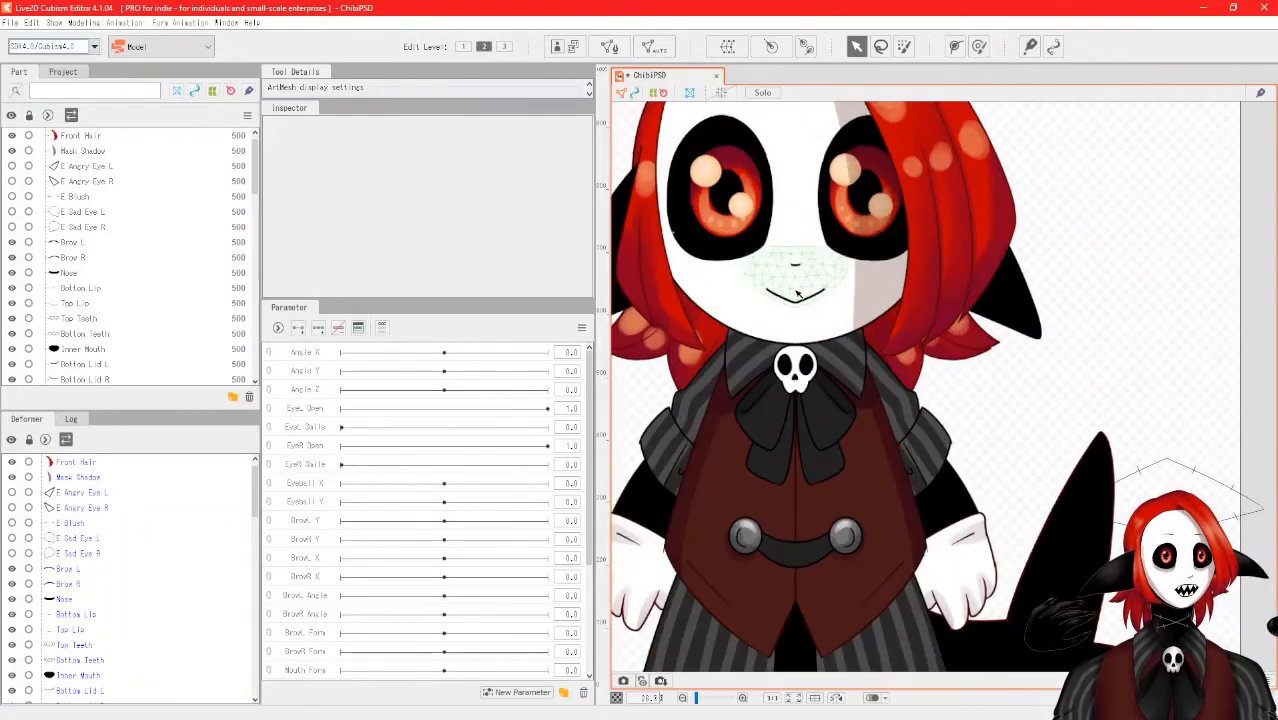
{"action": "scroll", "coordinate": [798, 293], "scroll_direction": "up", "scroll_amount": 1}
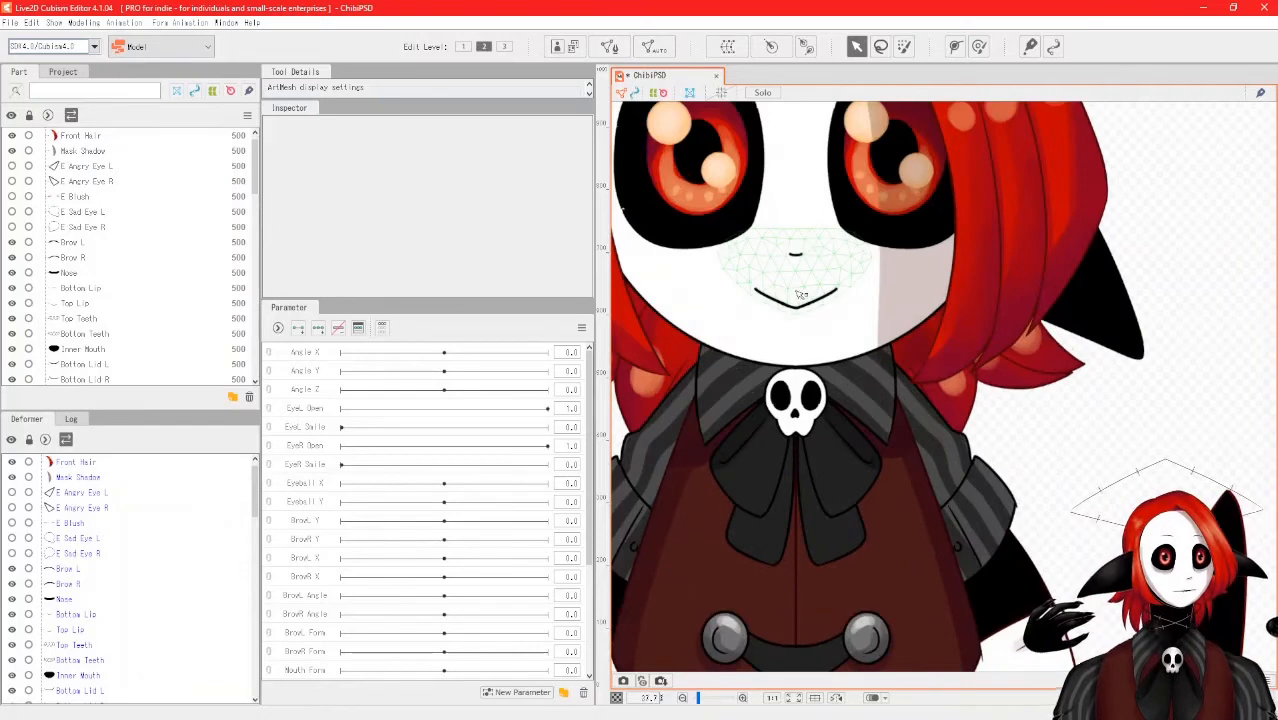
{"action": "left_click", "coordinate": [800, 294]}
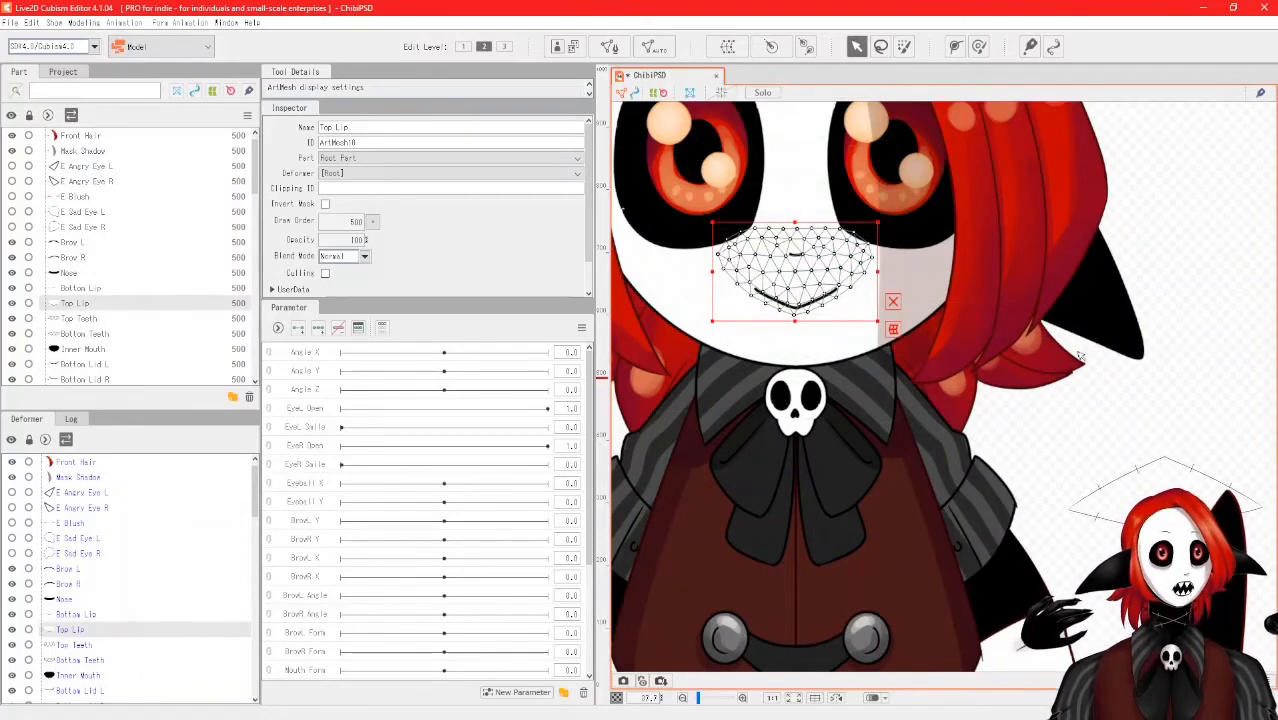
{"action": "scroll", "coordinate": [1079, 357], "scroll_direction": "down", "scroll_amount": 3}
{"action": "left_click", "coordinate": [688, 202]}
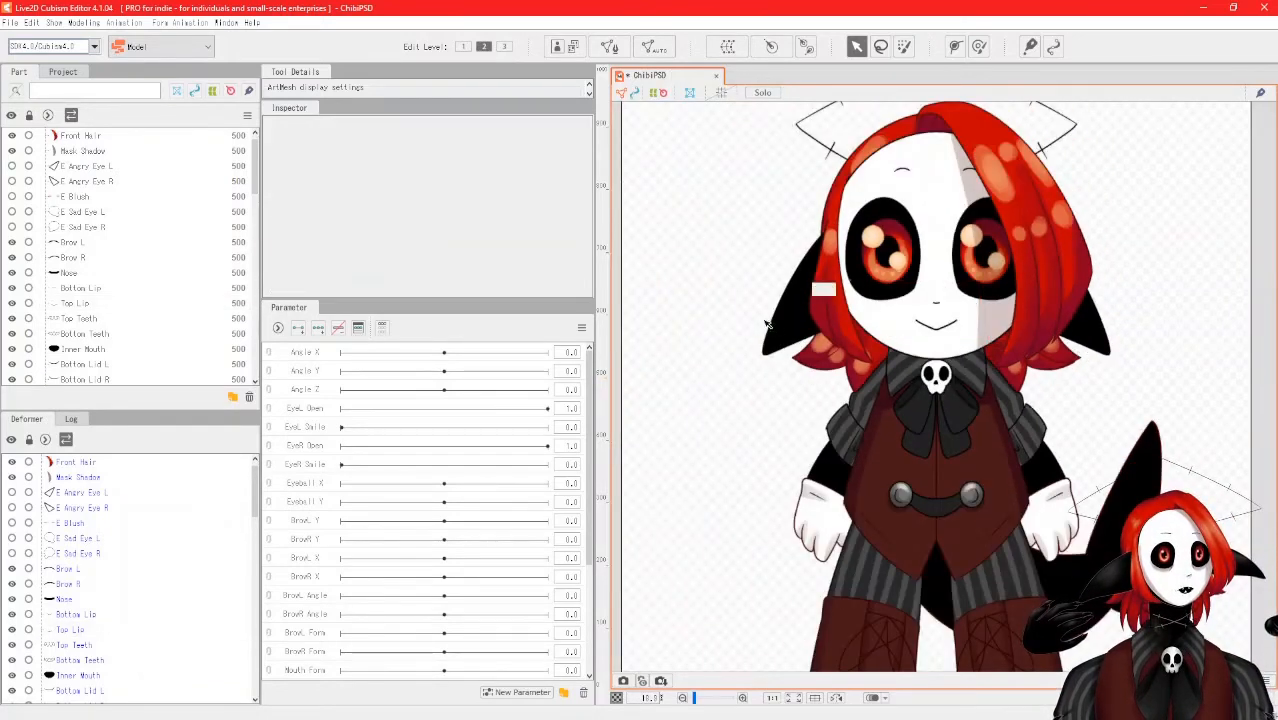
{"action": "scroll", "coordinate": [742, 278], "scroll_direction": "down", "scroll_amount": 2}
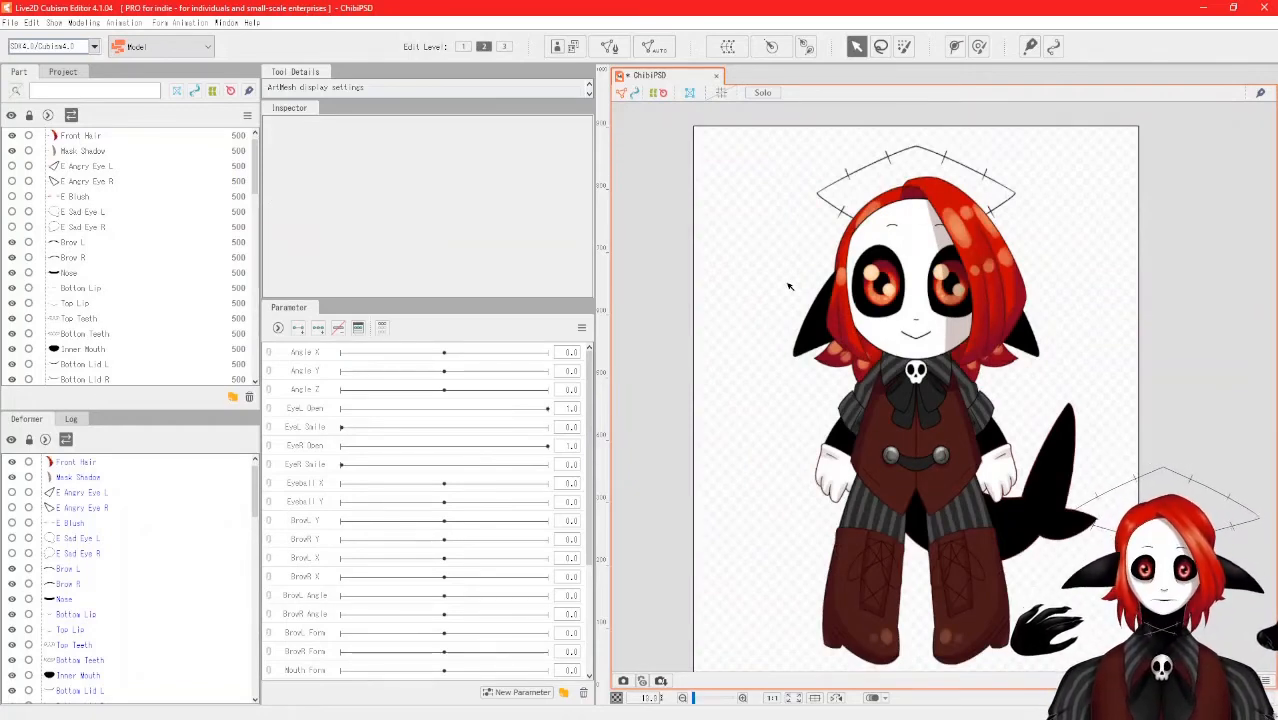
Begin saving the model and create a folder named Chibi Model inside the Live2d Models folder.
{"action": "left_click", "coordinate": [11, 22]}
{"action": "left_click", "coordinate": [11, 22]}
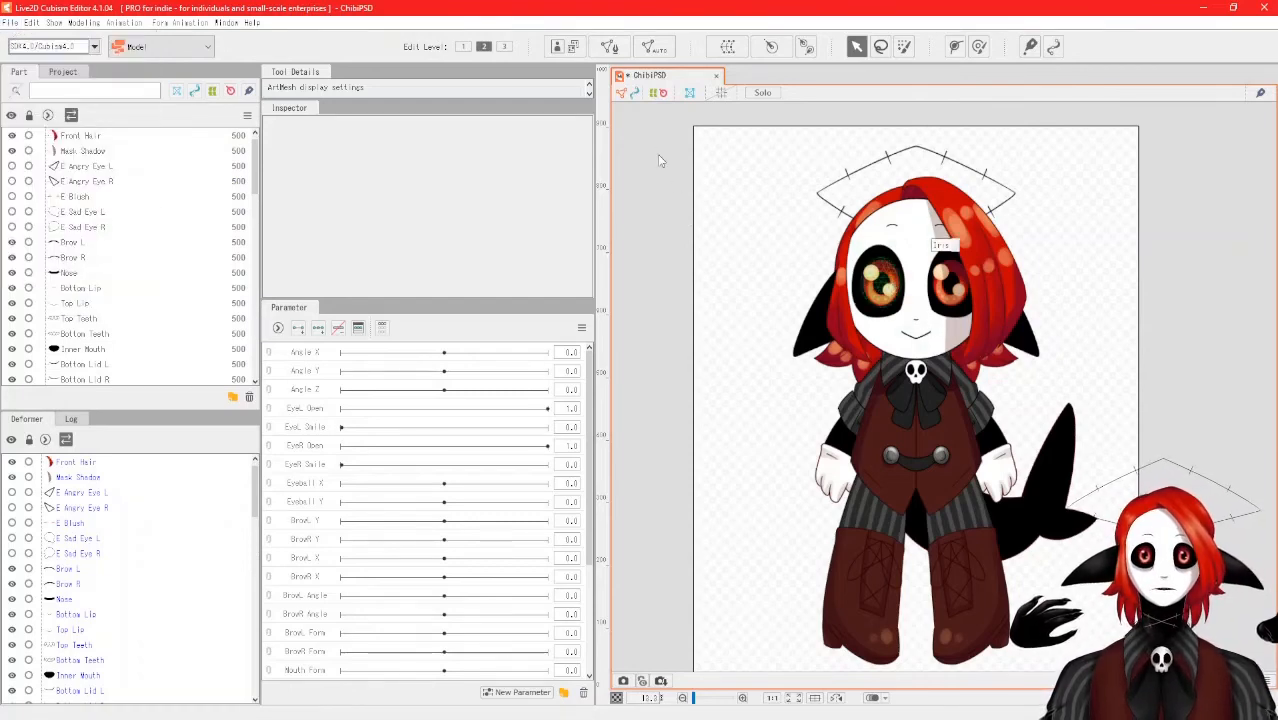
{"action": "key", "text": "ctrl+s"}
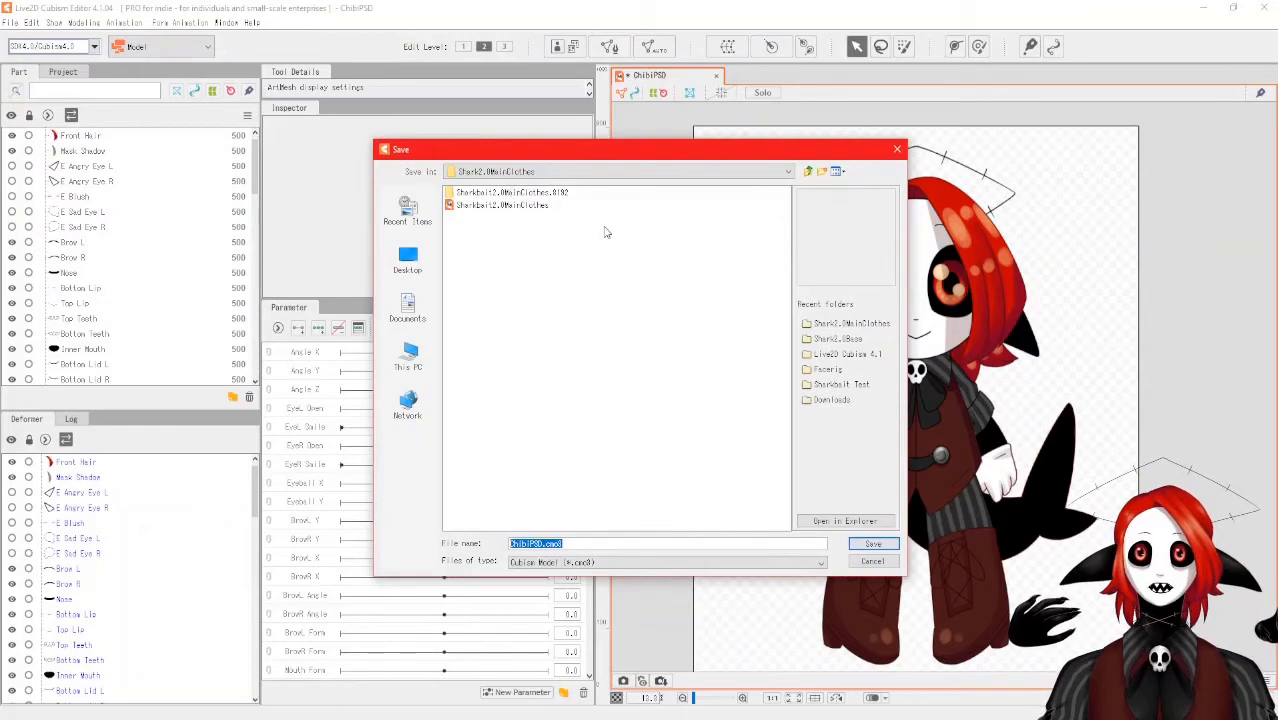
{"action": "left_click", "coordinate": [500, 171]}
{"action": "left_click", "coordinate": [532, 316]}
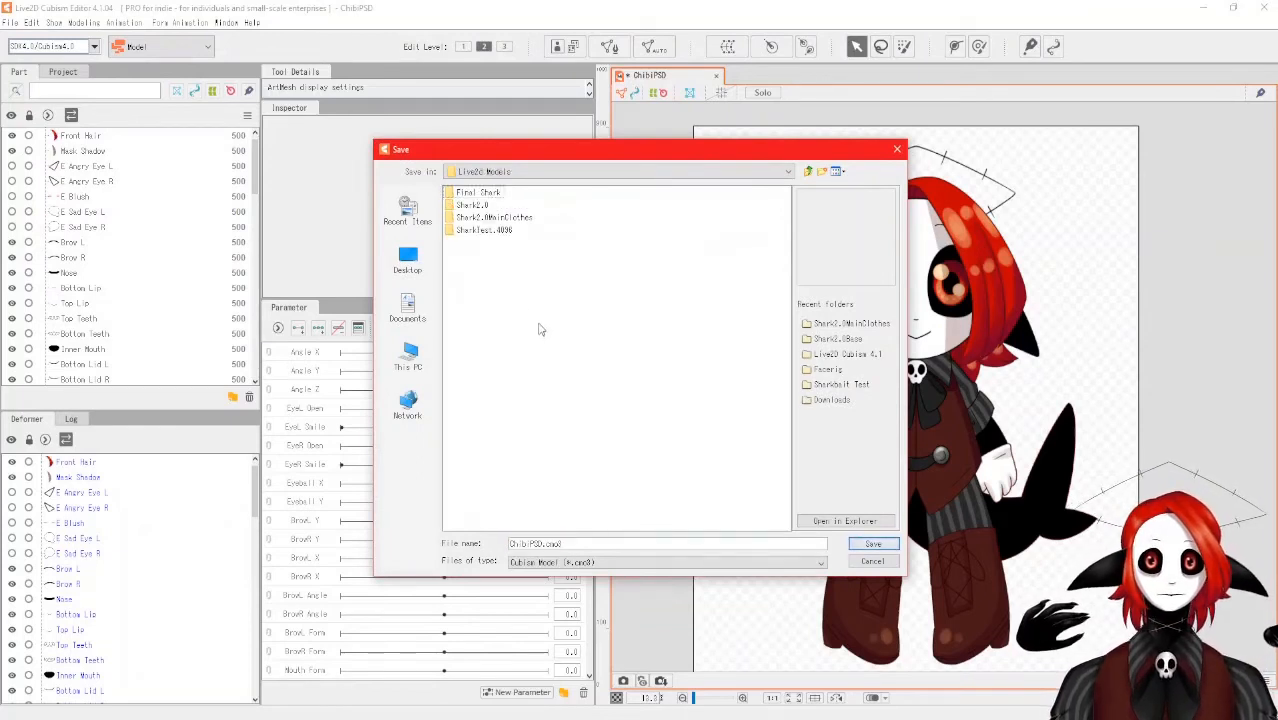
{"action": "right_click", "coordinate": [538, 322]}
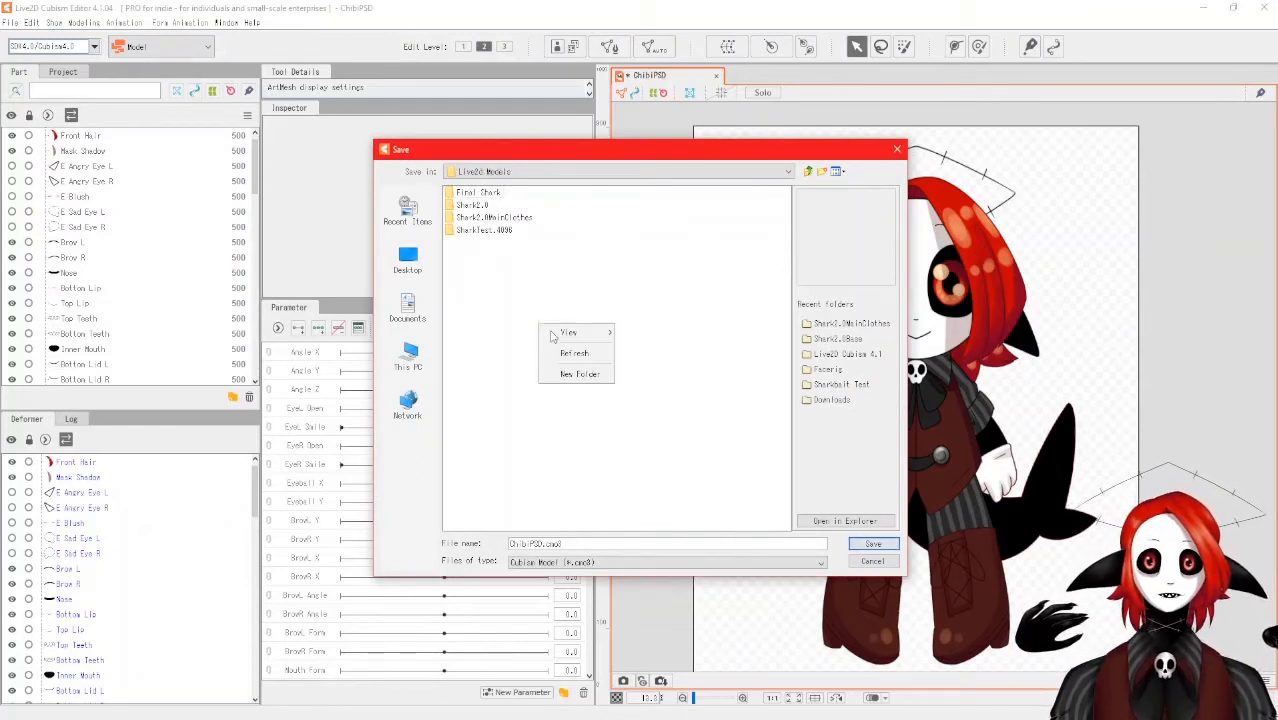
{"action": "left_click", "coordinate": [581, 376]}
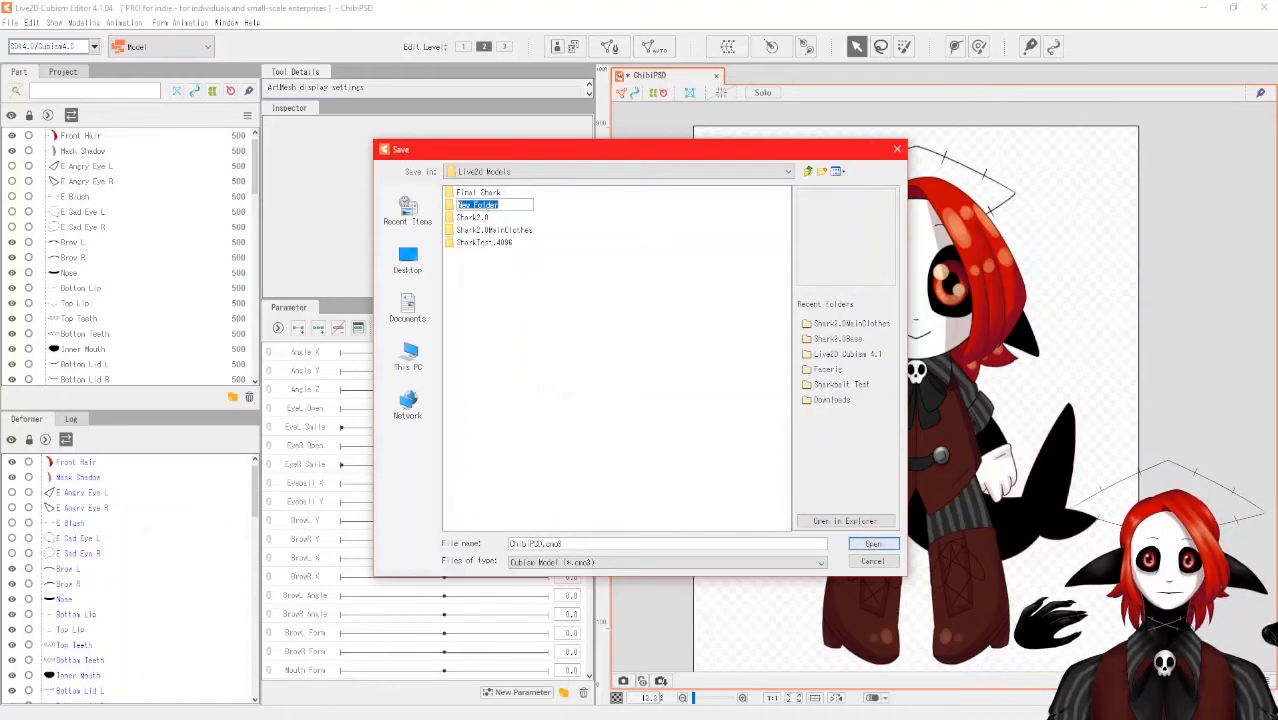
{"action": "type", "text": "Chibi "}
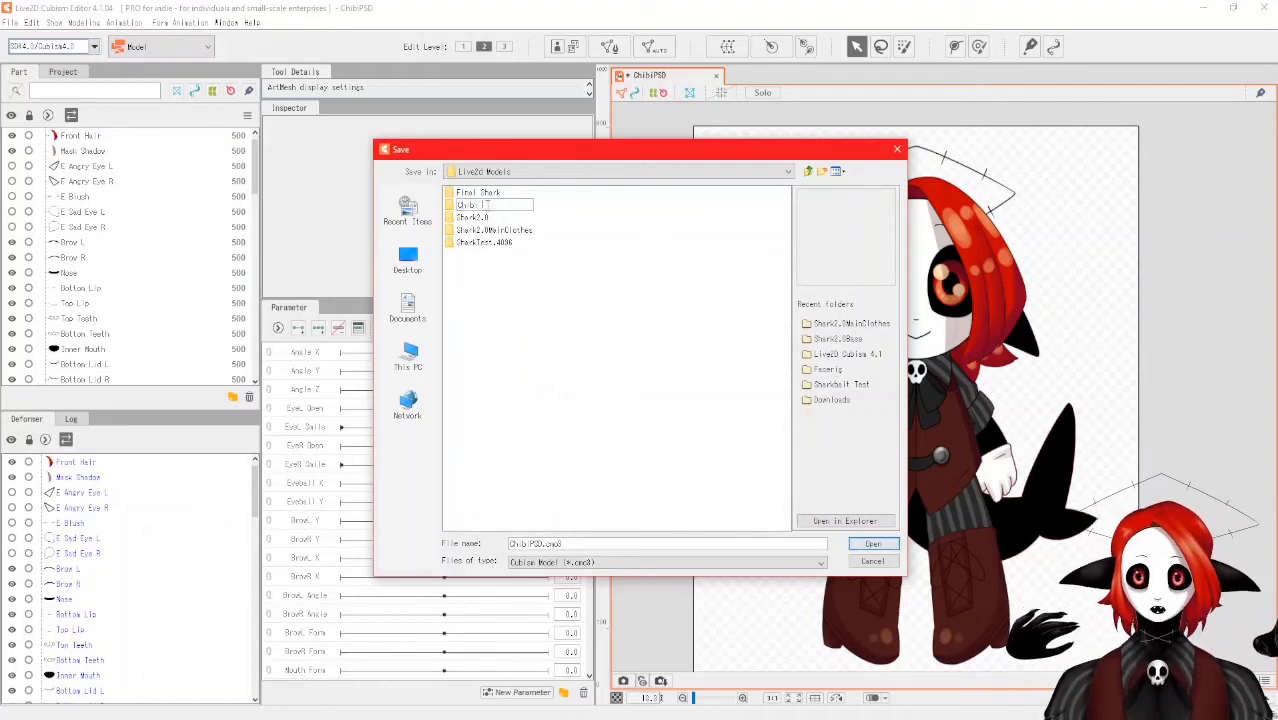
{"action": "type", "text": "Model"}
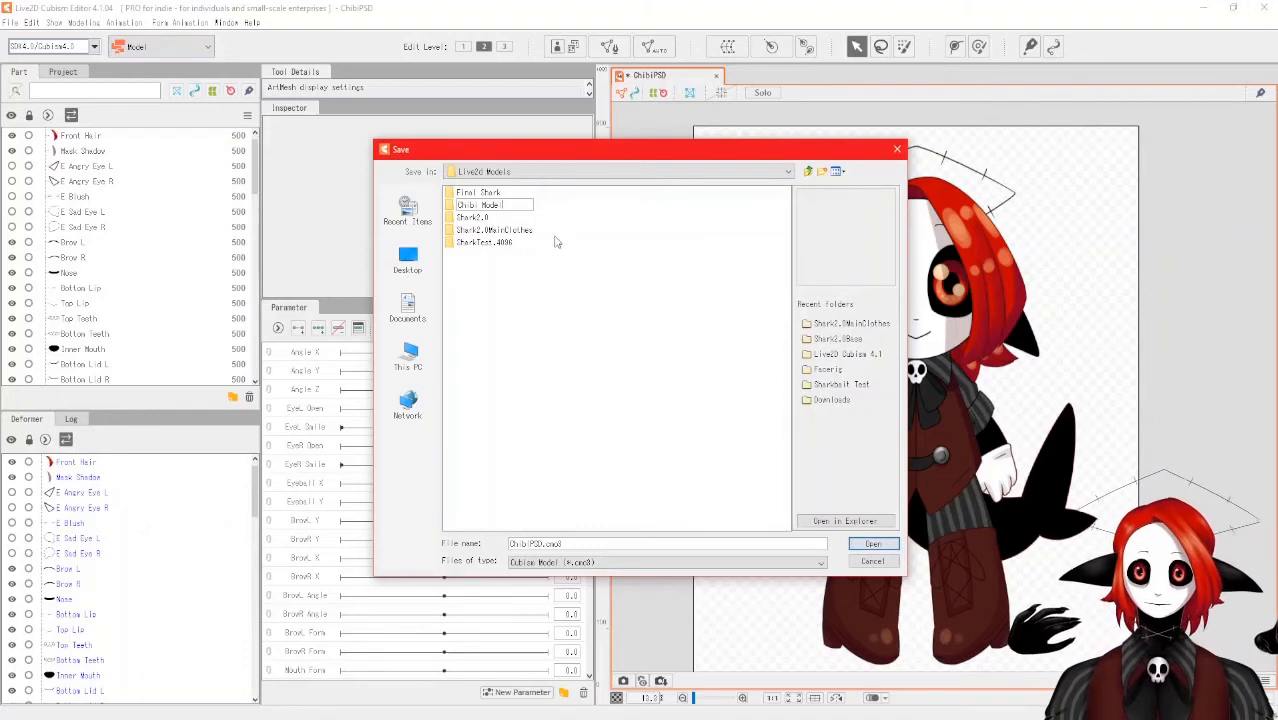
{"action": "key", "text": "Return"}
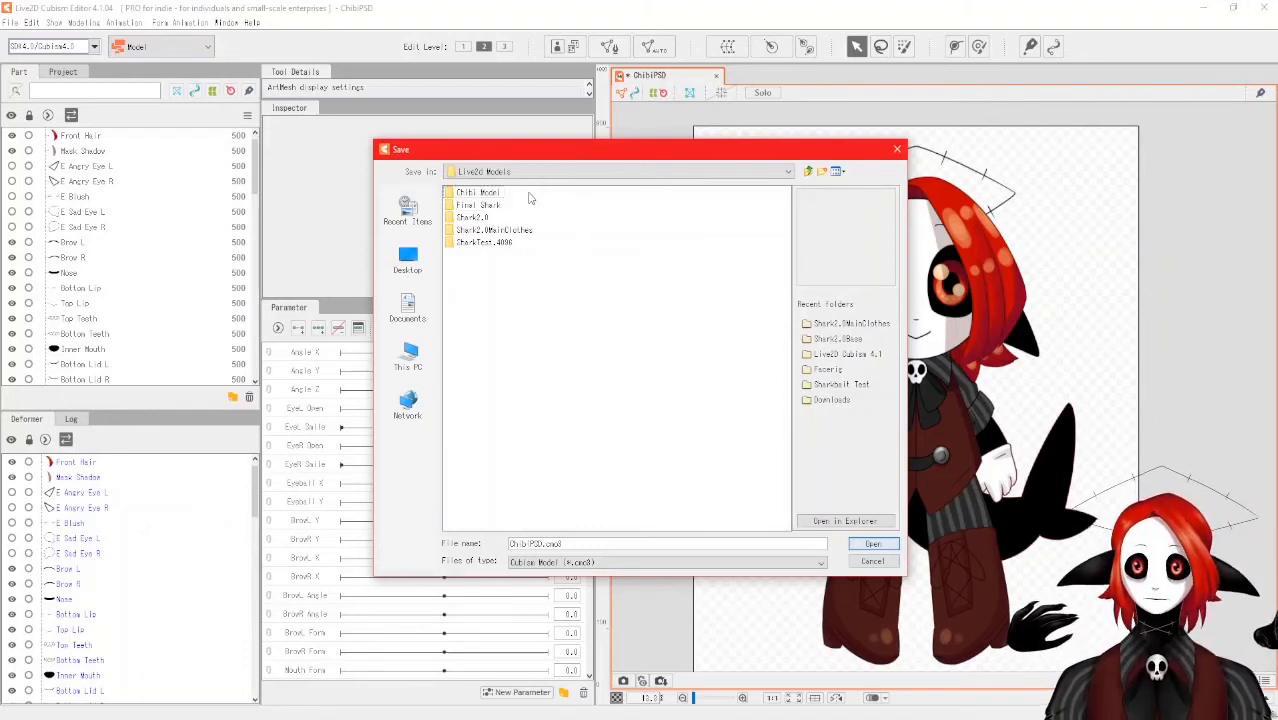
Save the model in the Chibi Model folder under the file name ChibiModel.cmo3.
{"action": "double_click", "coordinate": [463, 193]}
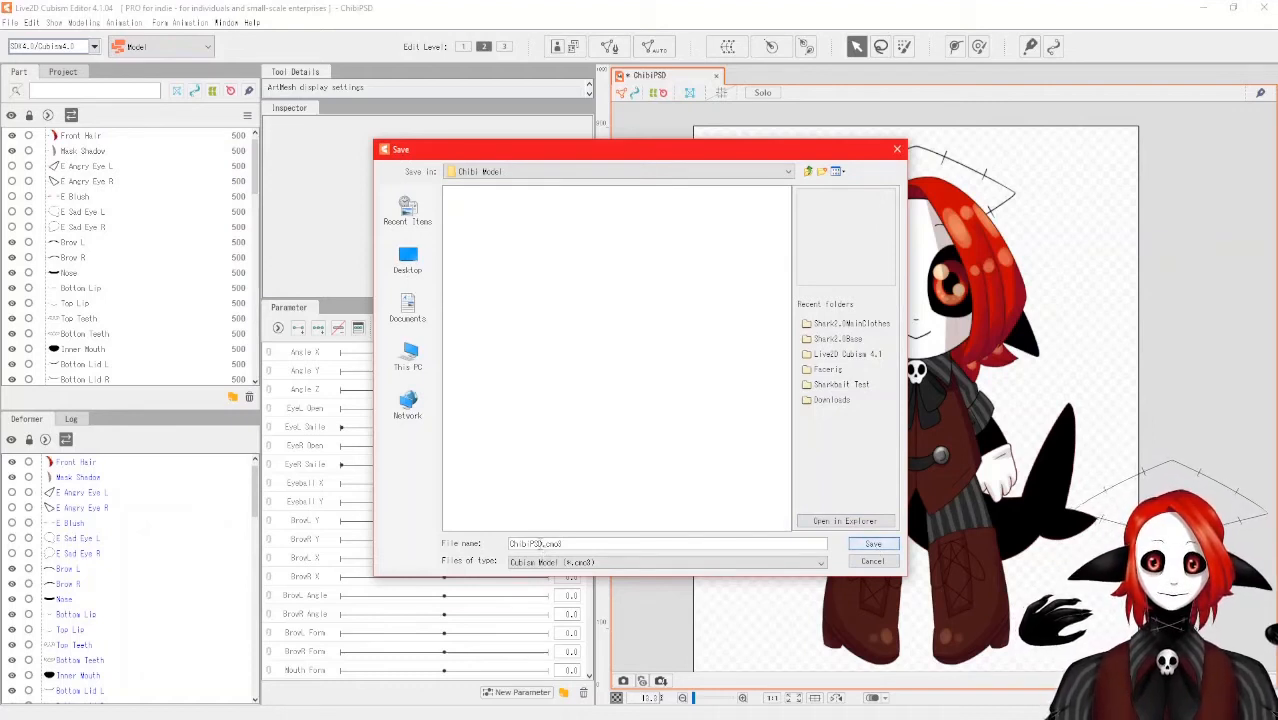
{"action": "key", "text": "BackSpace"}
{"action": "key", "text": "BackSpace"}
{"action": "key", "text": "BackSpace"}
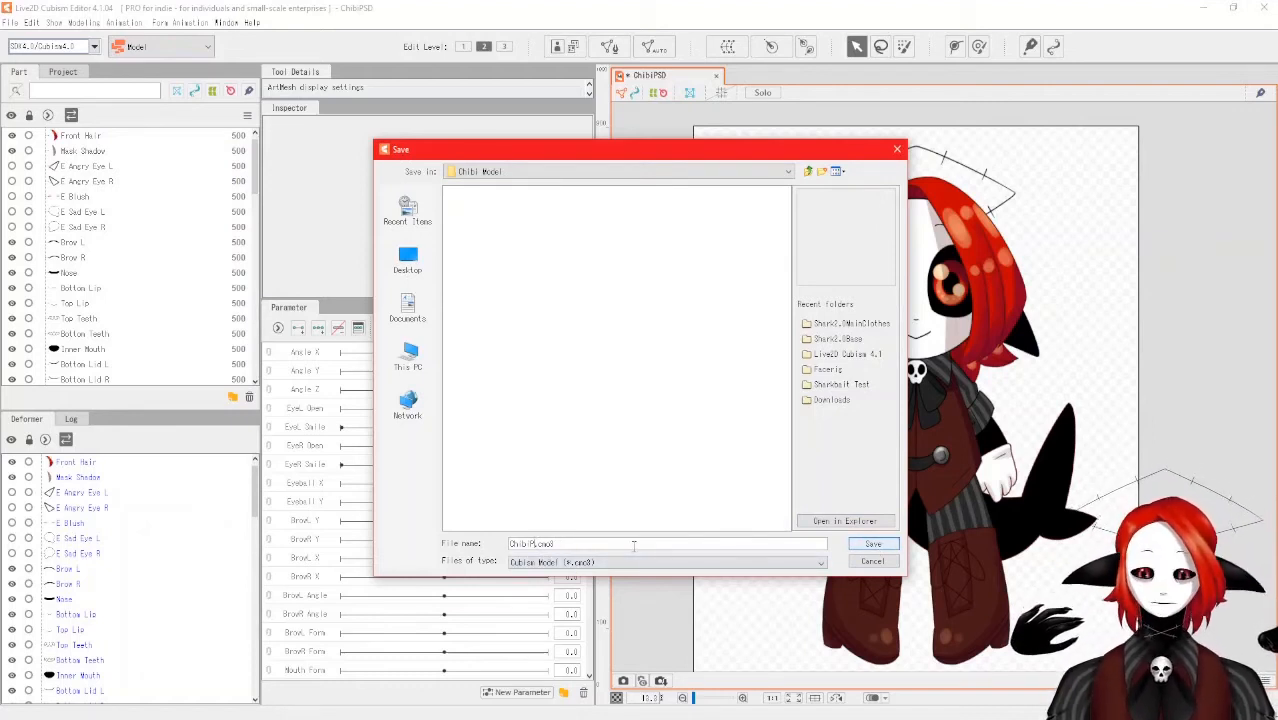
{"action": "type", "text": "Model"}
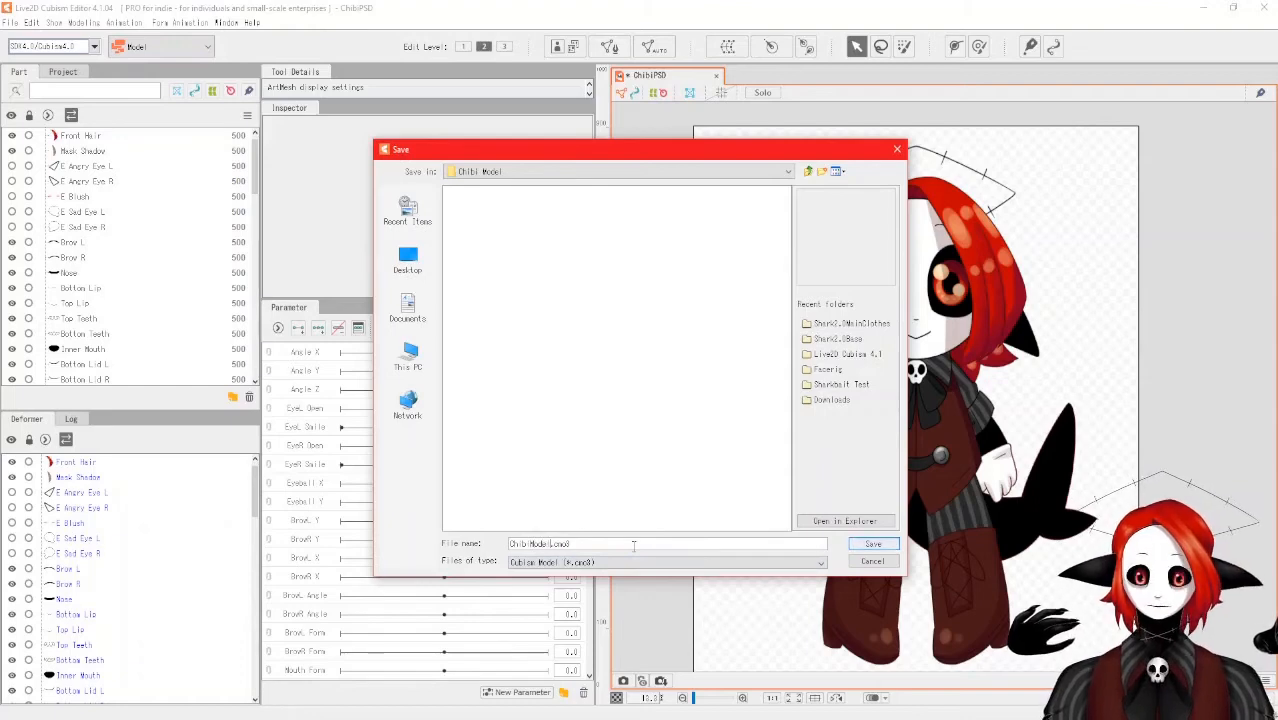
{"action": "left_click", "coordinate": [866, 544]}
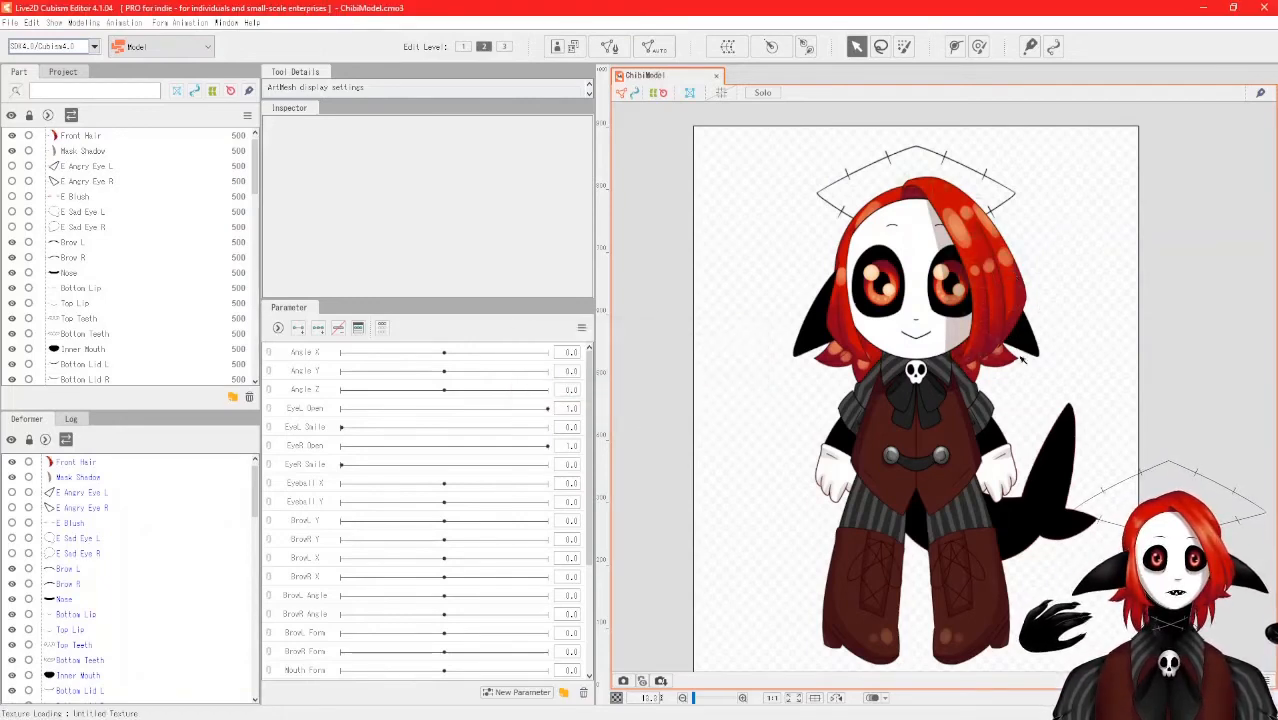
Examine the full part list from Side Hair to Tail Fin Bottom to see how the layers are ordered.
{"action": "left_click_drag", "start_coordinate": [1100, 273], "coordinate": [1055, 280]}
{"action": "scroll", "coordinate": [160, 253], "scroll_direction": "up", "scroll_amount": 1}
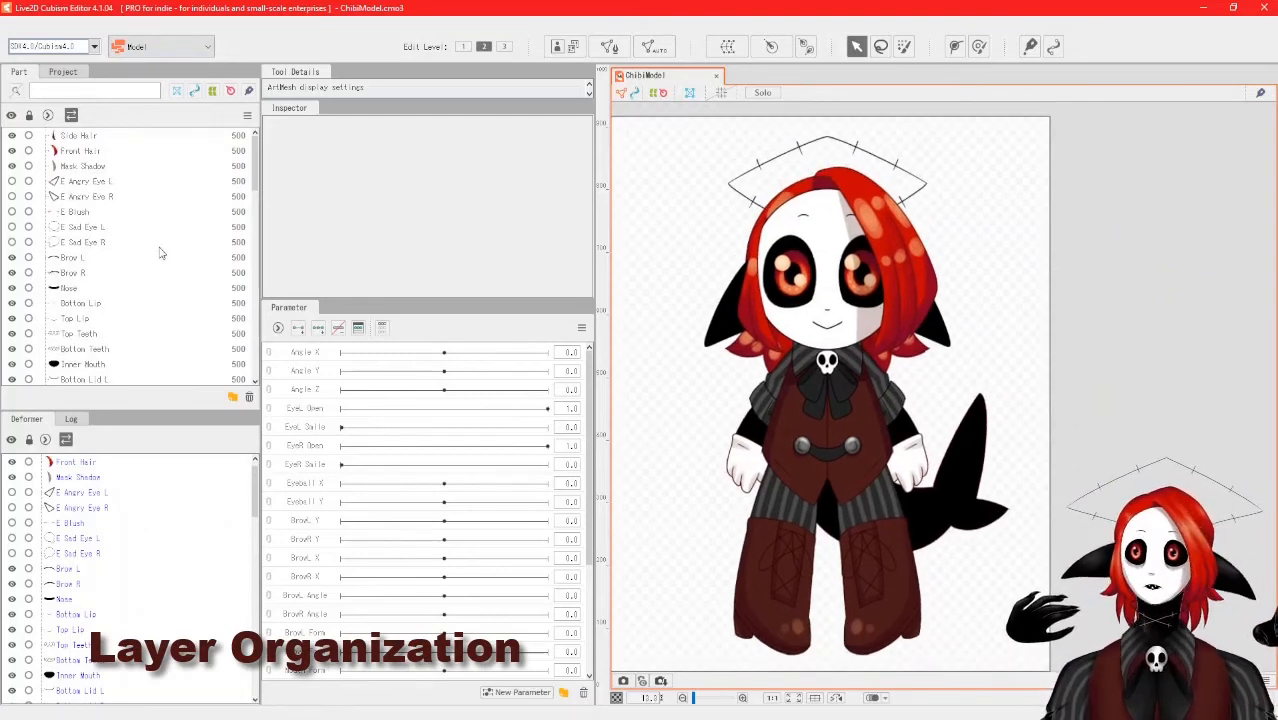
{"action": "scroll", "coordinate": [81, 320], "scroll_direction": "down", "scroll_amount": 10}
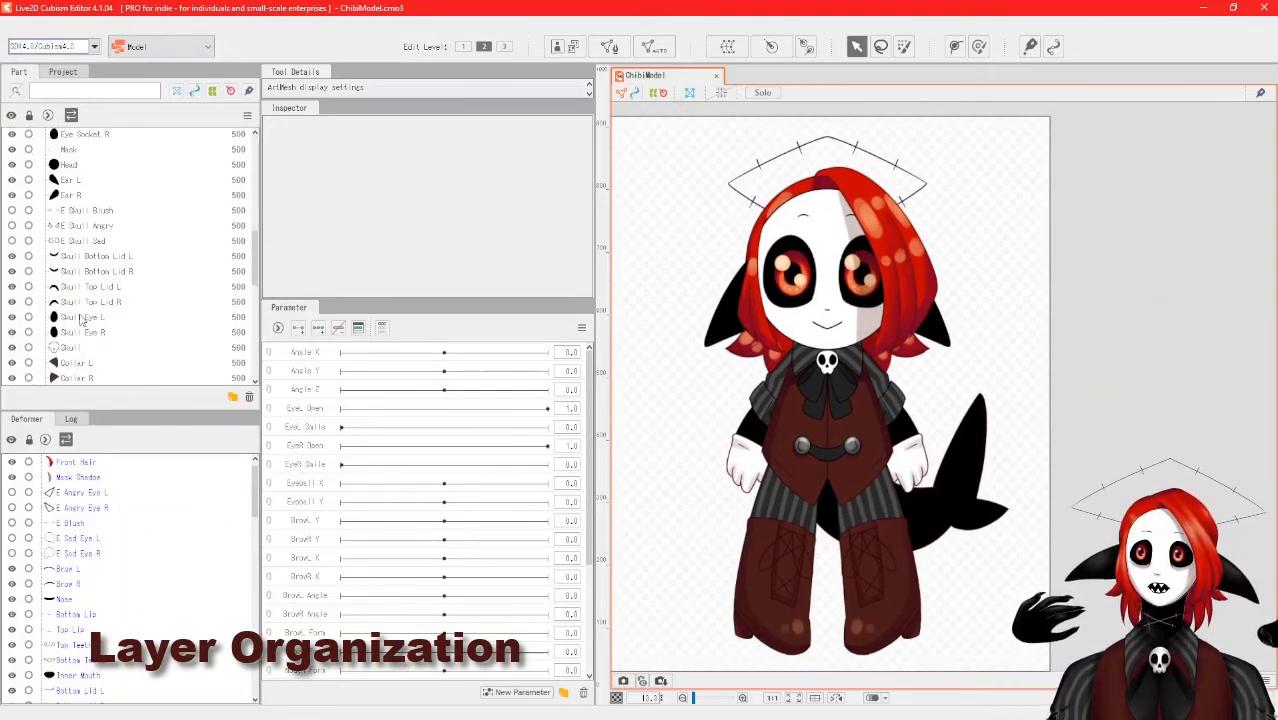
{"action": "scroll", "coordinate": [81, 320], "scroll_direction": "up", "scroll_amount": 10}
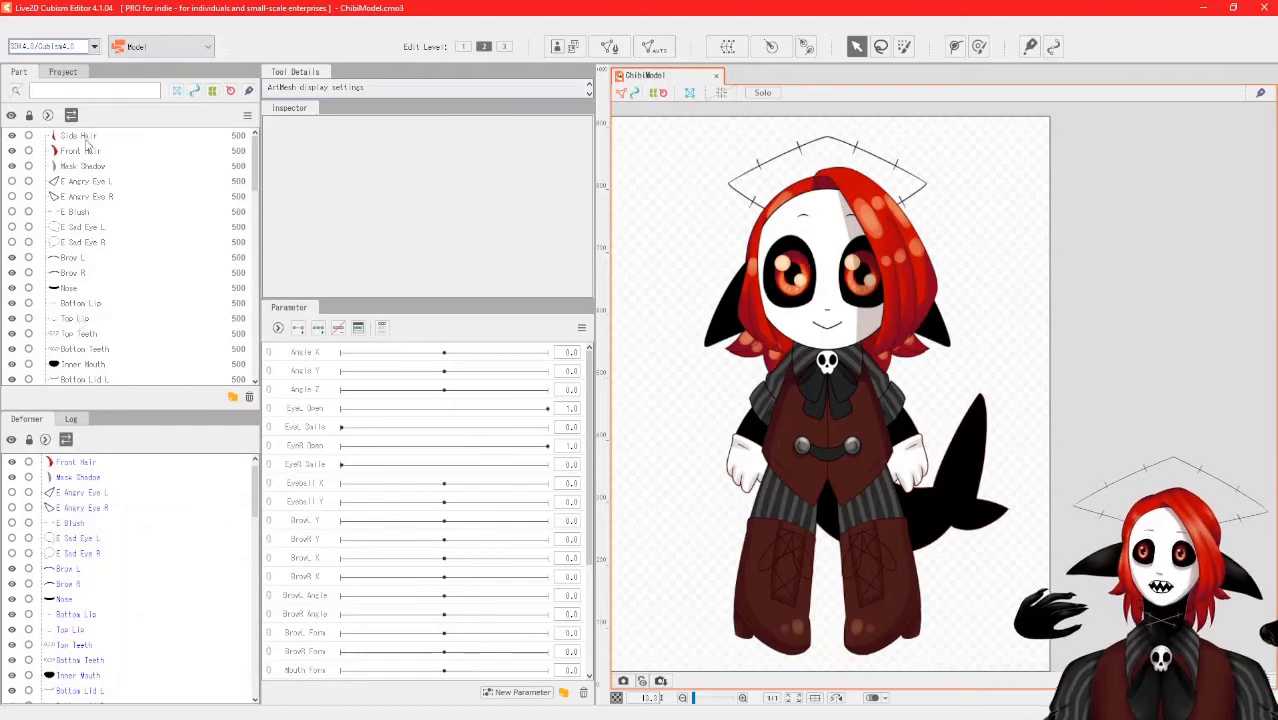
{"action": "scroll", "coordinate": [100, 270], "scroll_direction": "down", "scroll_amount": 8}
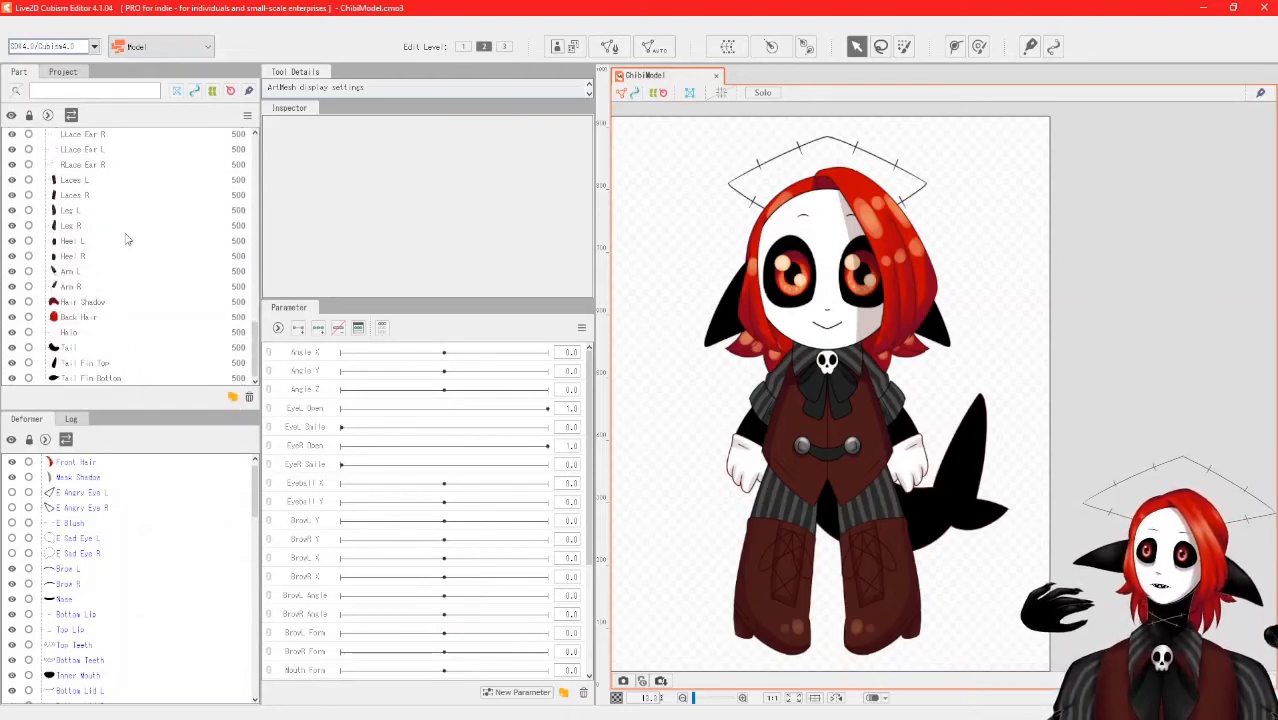
{"action": "scroll", "coordinate": [126, 239], "scroll_direction": "up", "scroll_amount": 8}
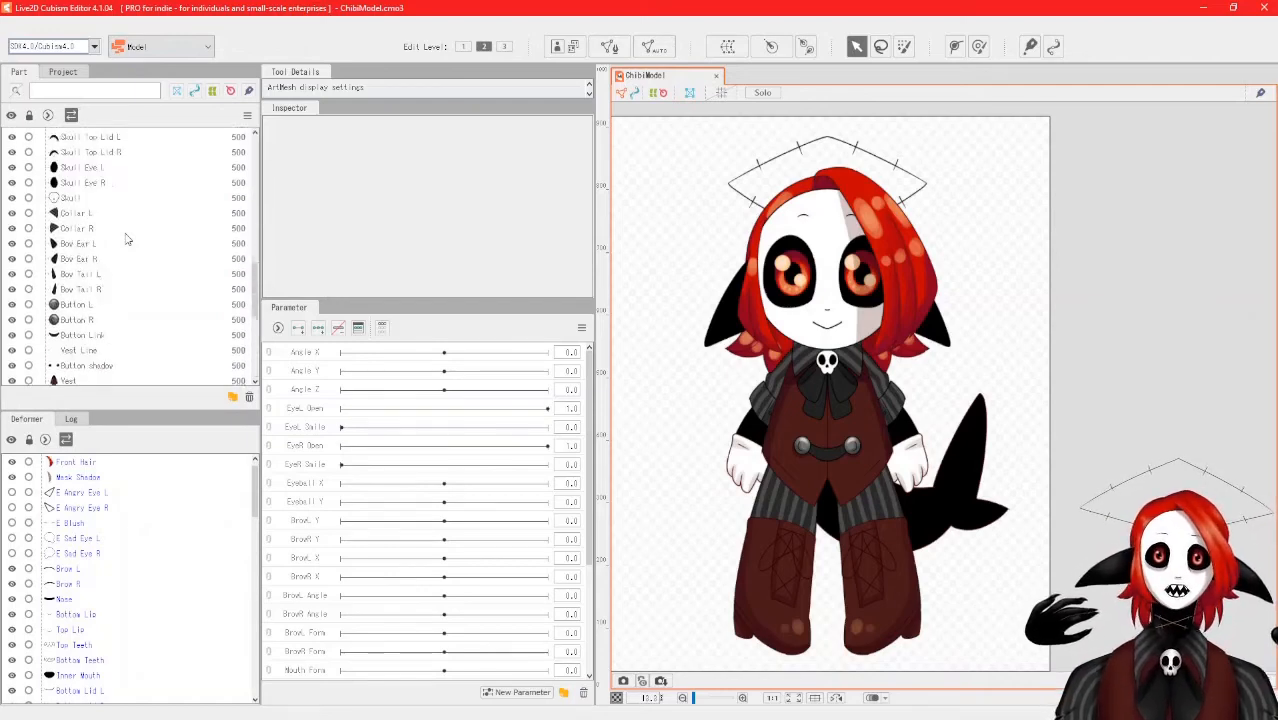
{"action": "scroll", "coordinate": [126, 239], "scroll_direction": "up", "scroll_amount": 2}
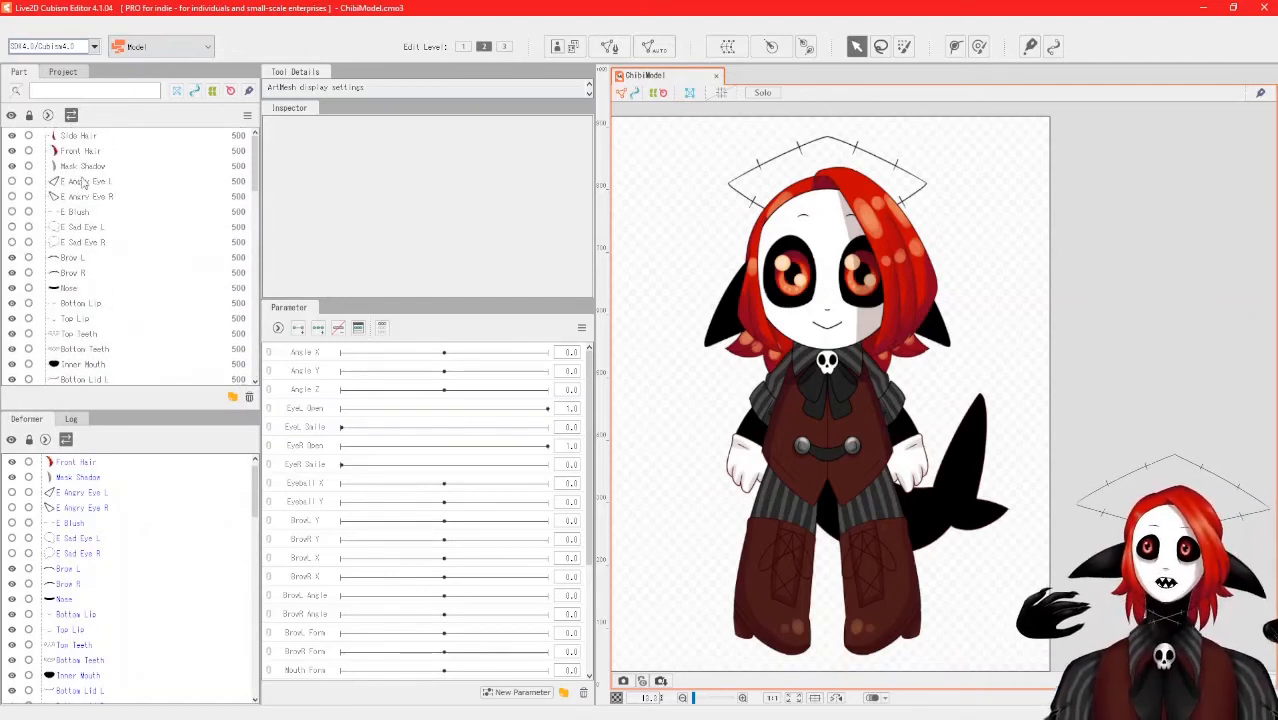
{"action": "scroll", "coordinate": [194, 277], "scroll_direction": "down", "scroll_amount": 10}
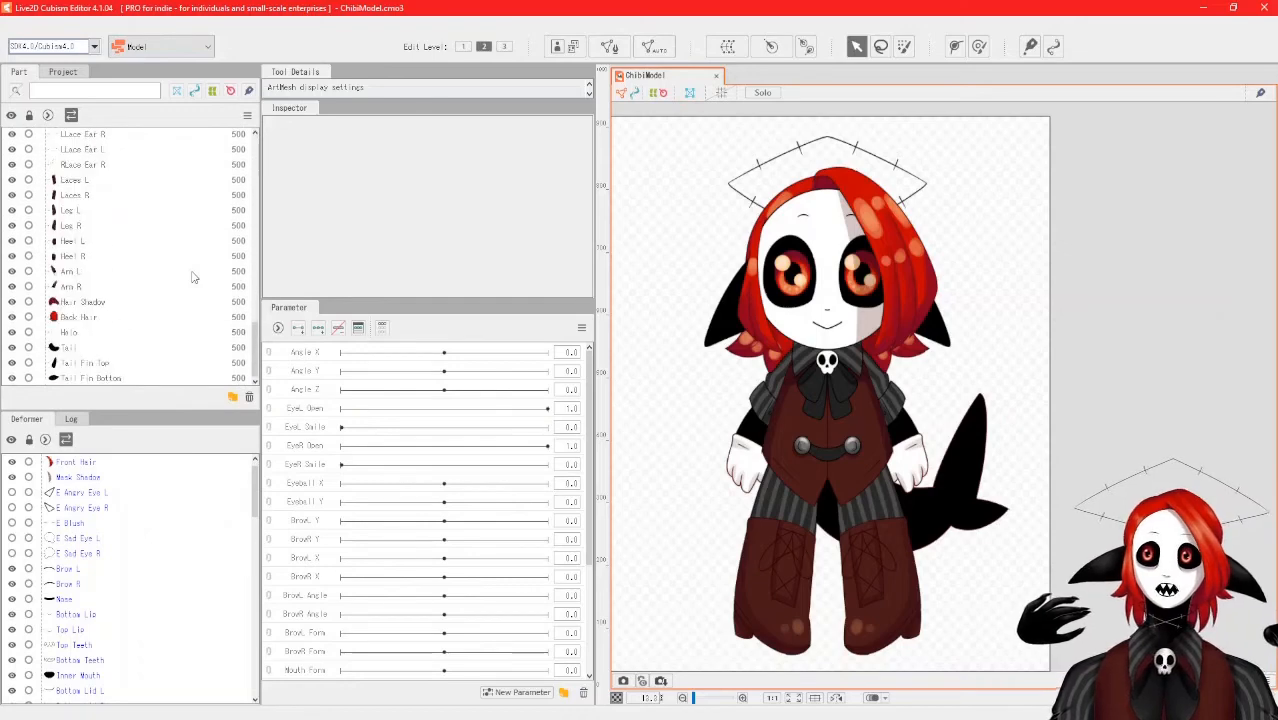
{"action": "scroll", "coordinate": [194, 277], "scroll_direction": "up", "scroll_amount": 10}
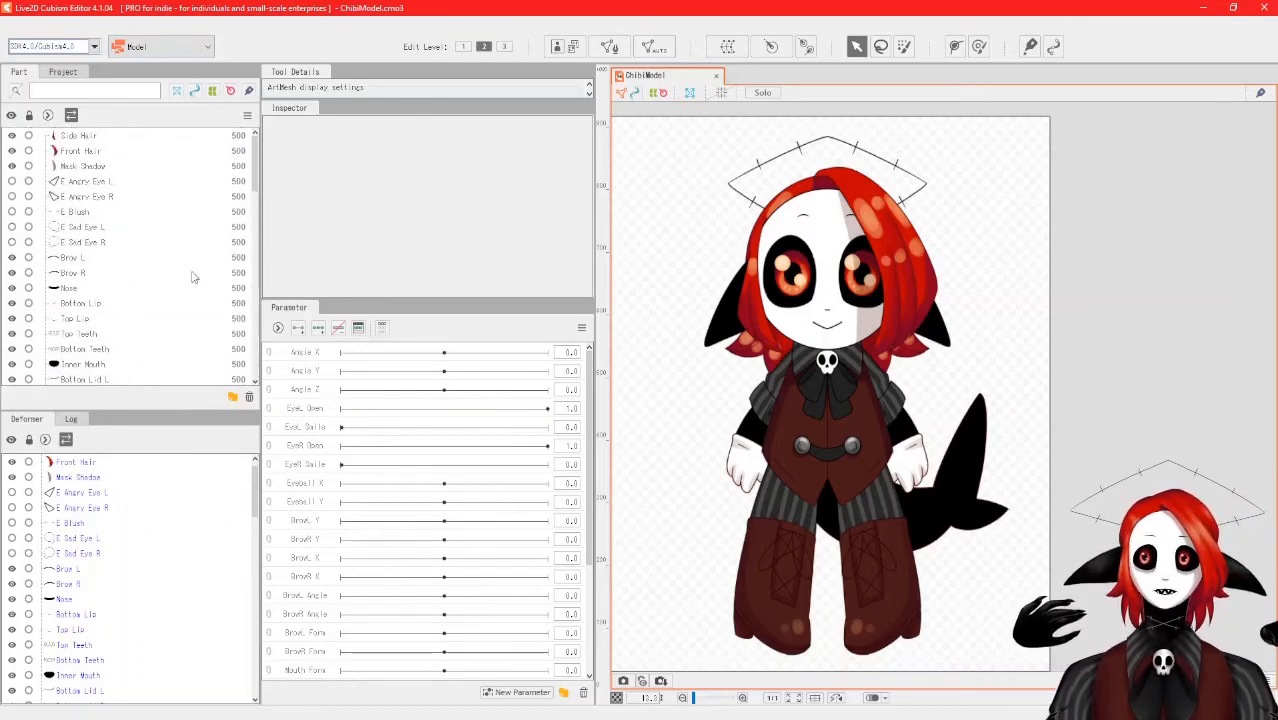
{"action": "scroll", "coordinate": [160, 237], "scroll_direction": "down", "scroll_amount": 3}
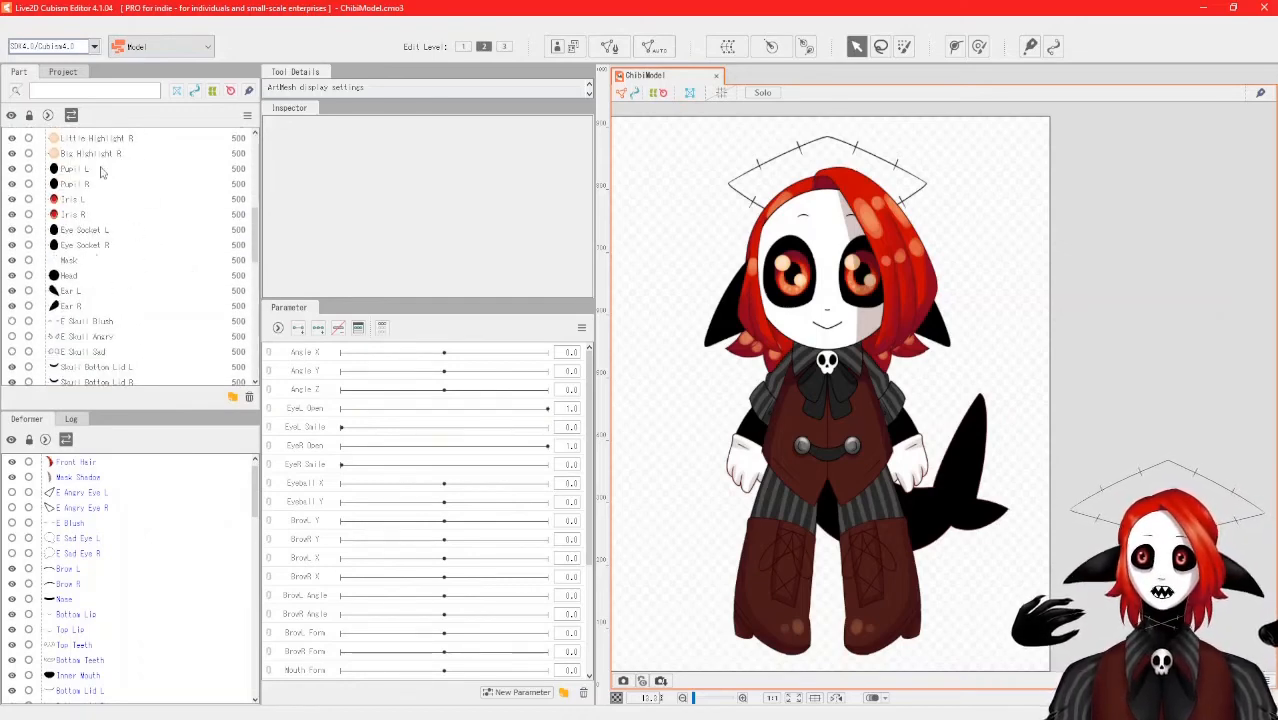
{"action": "scroll", "coordinate": [160, 250], "scroll_direction": "up", "scroll_amount": 5}
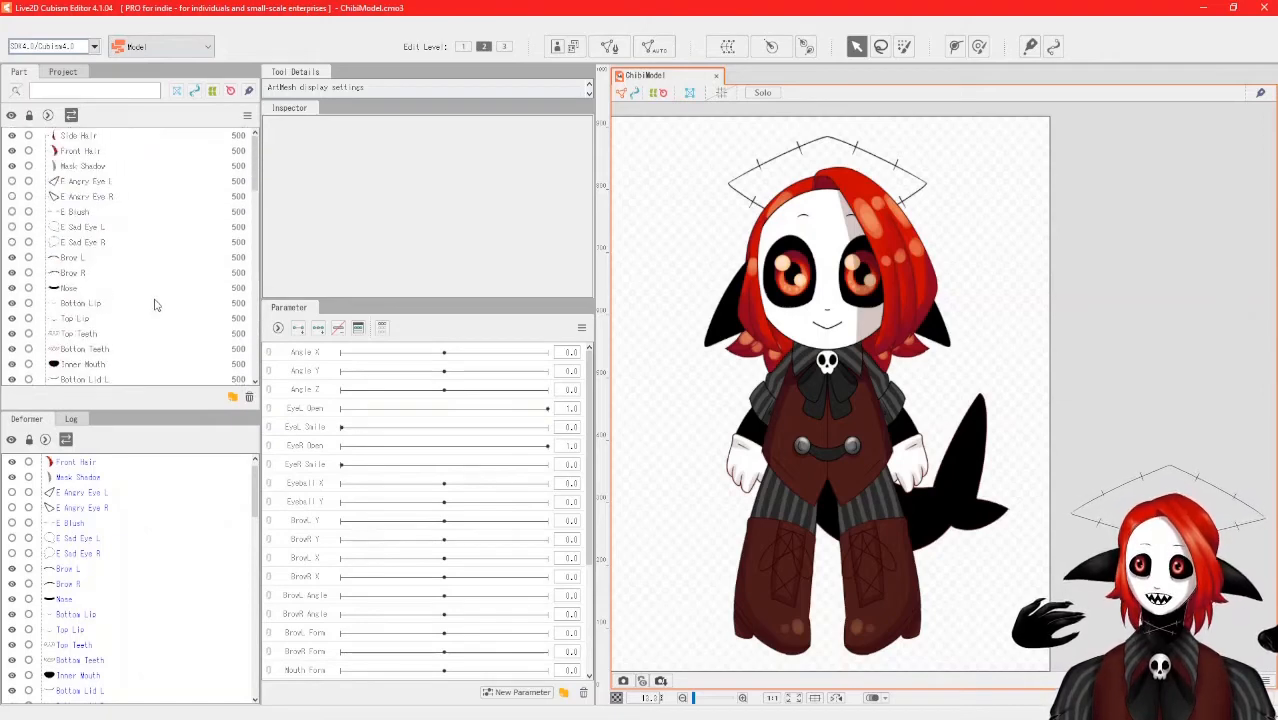
{"action": "left_click", "coordinate": [82, 137]}
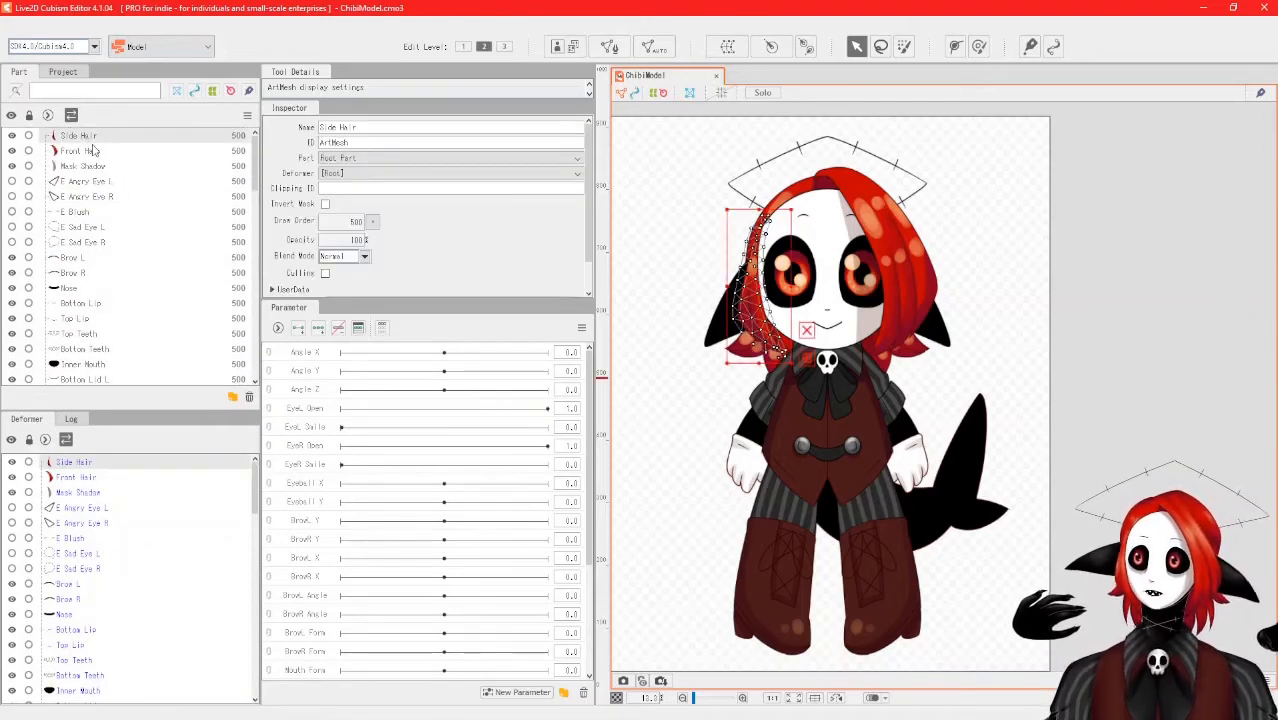
{"action": "left_click", "coordinate": [100, 152]}
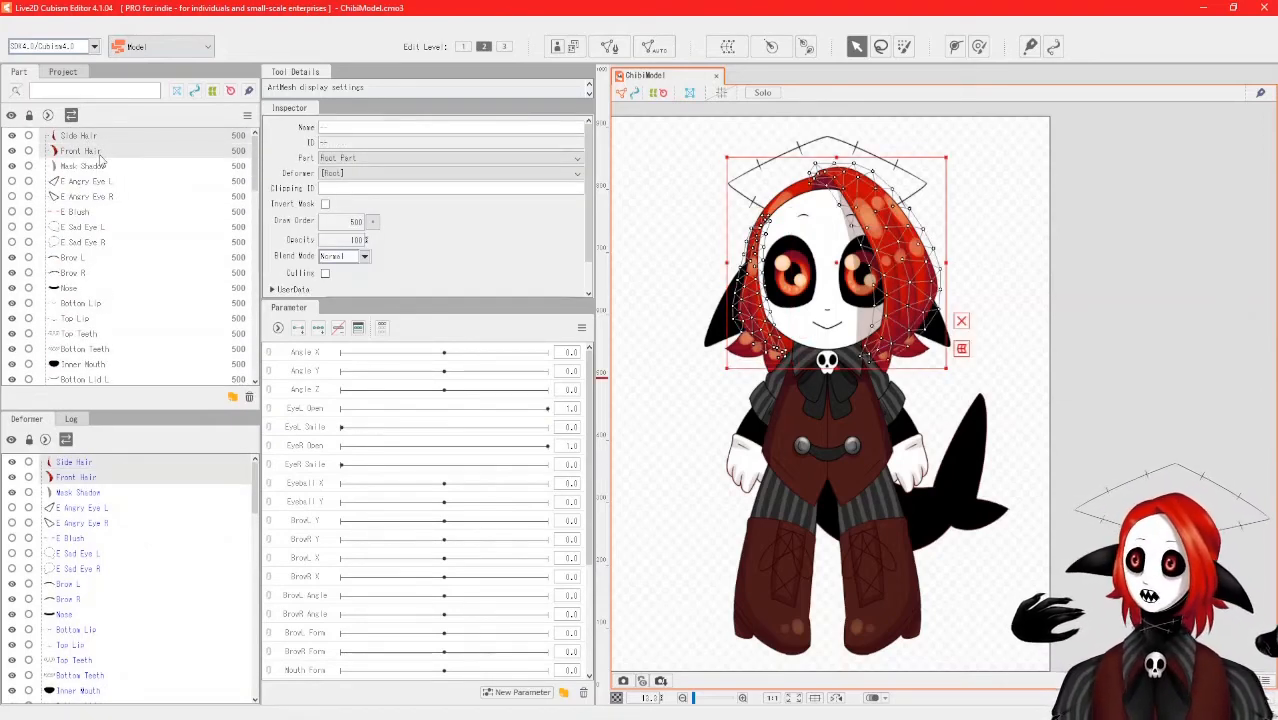
{"action": "left_click", "coordinate": [105, 167]}
{"action": "left_click", "coordinate": [112, 137]}
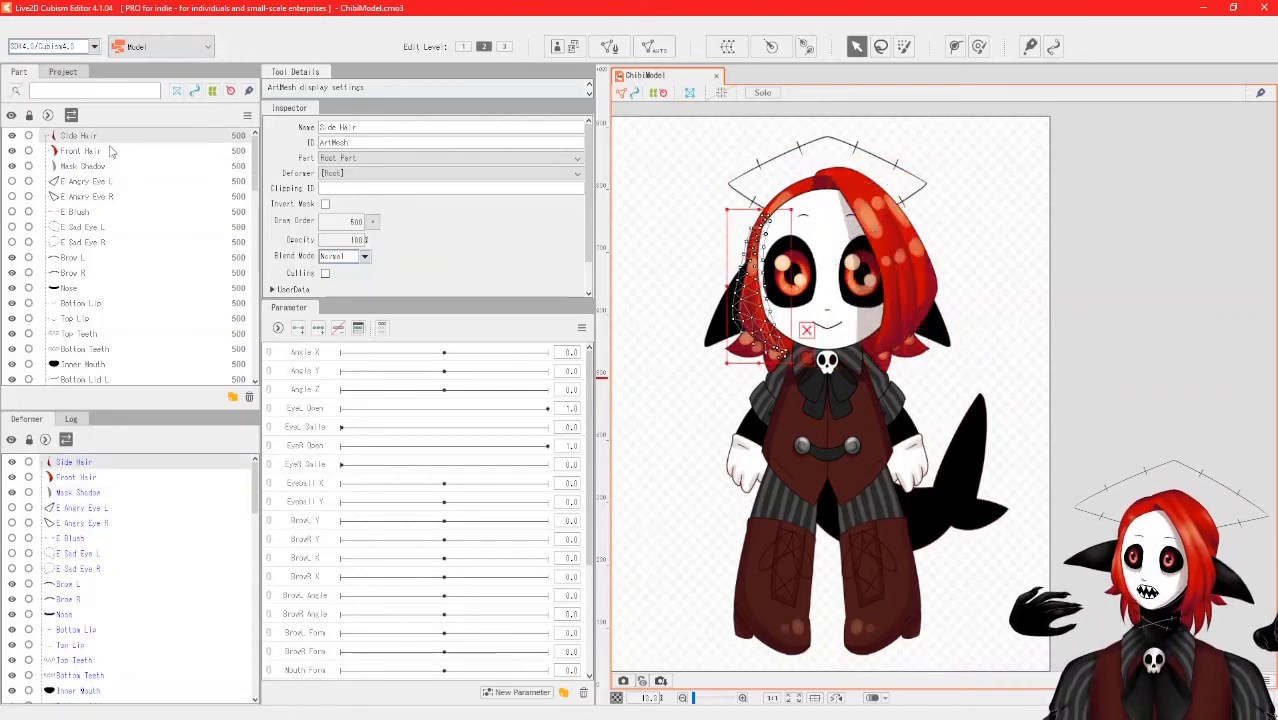
{"action": "left_click", "coordinate": [125, 152], "text": "ctrl"}
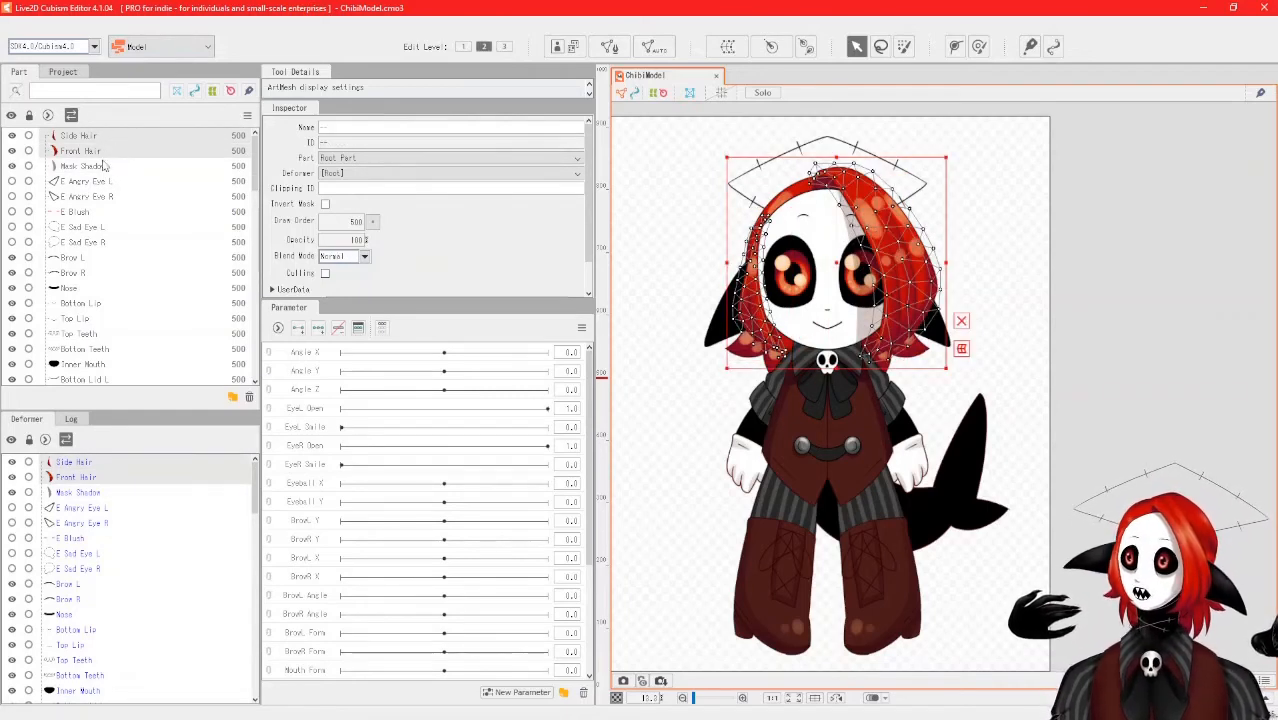
{"action": "left_click", "coordinate": [103, 166]}
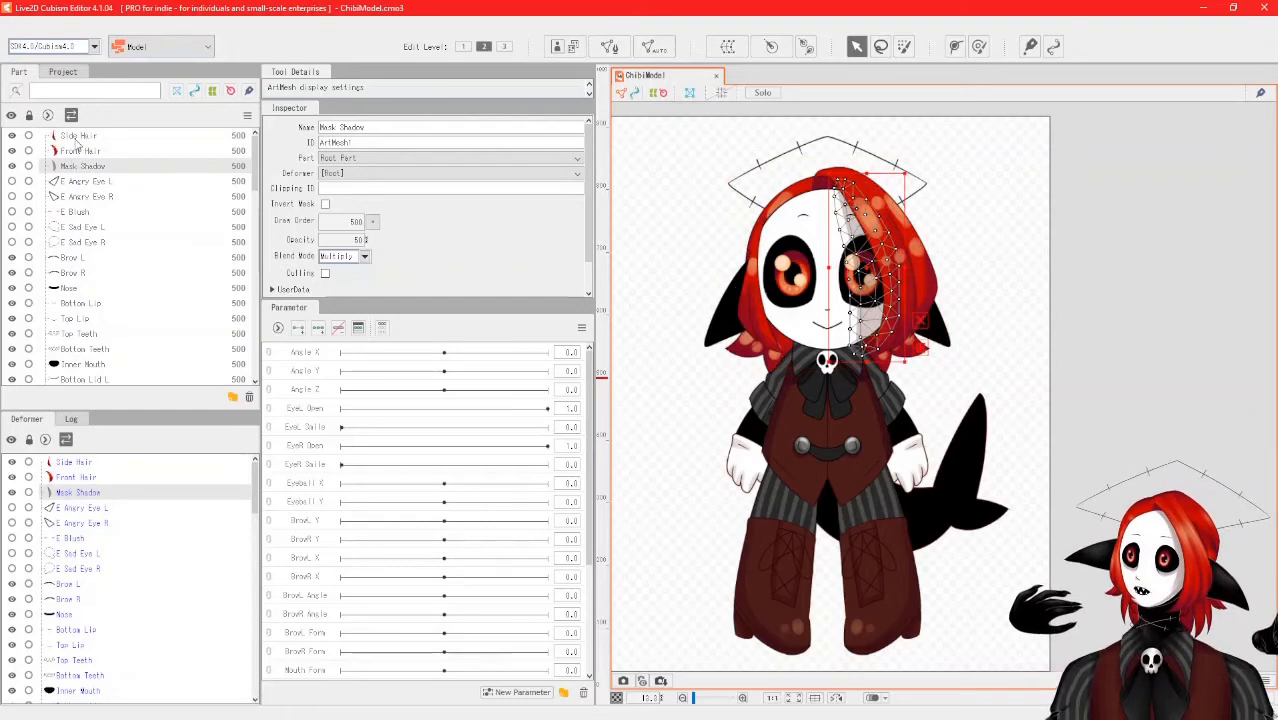
Group Side Hair, Front Hair, Mask Shadow, Hair Shadow and Back Hair into a new part folder named Hair.
{"action": "left_click", "coordinate": [77, 139]}
{"action": "left_click", "coordinate": [93, 168], "text": "shift"}
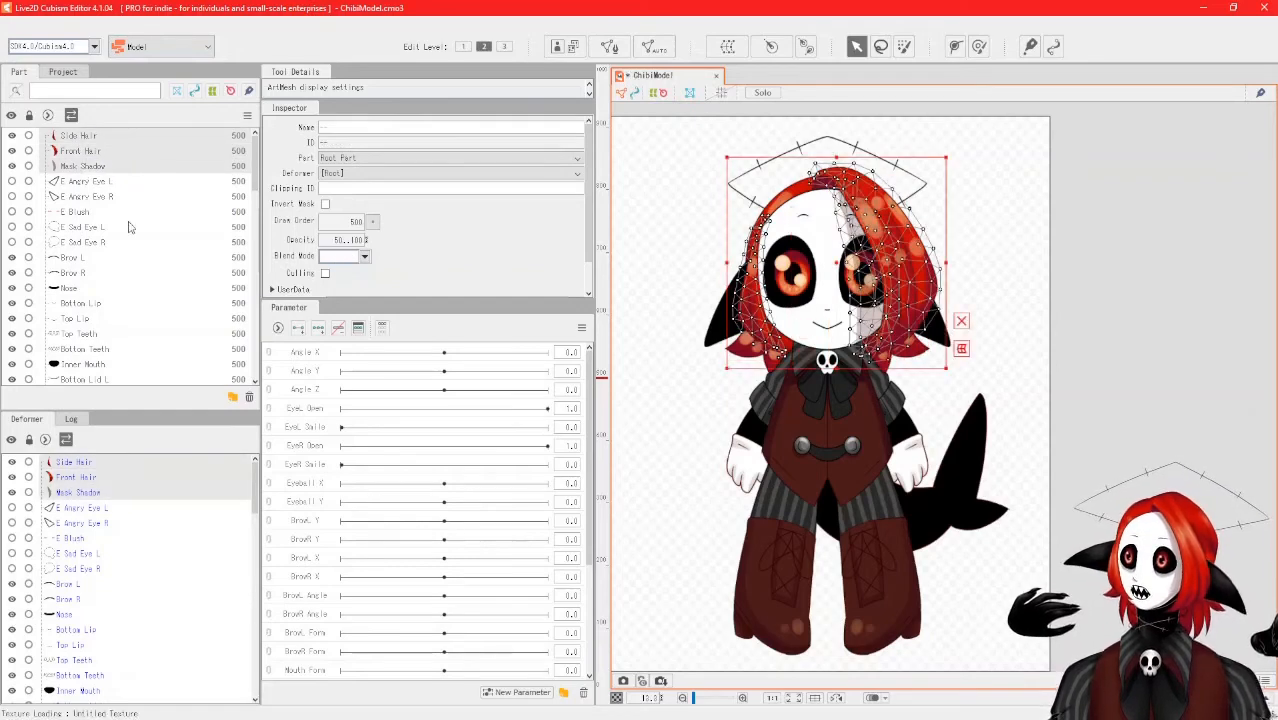
{"action": "scroll", "coordinate": [120, 228], "scroll_direction": "down", "scroll_amount": 3}
{"action": "scroll", "coordinate": [115, 229], "scroll_direction": "up", "scroll_amount": 3}
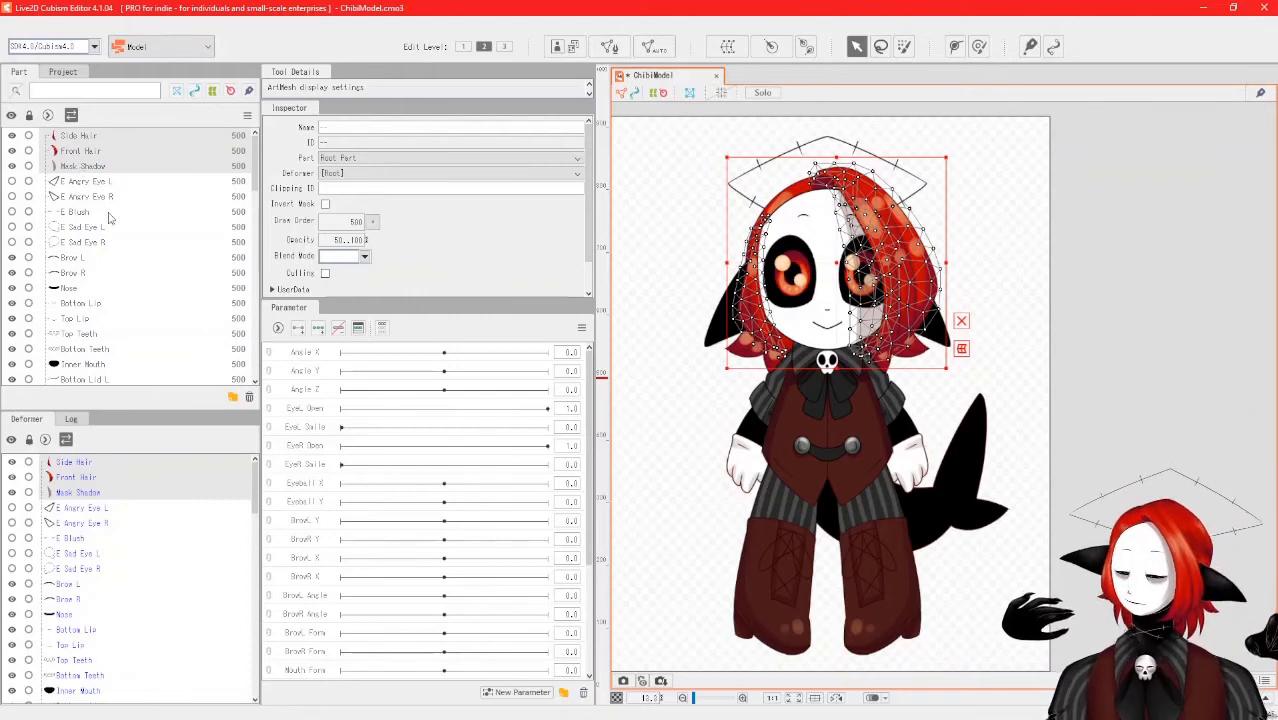
{"action": "scroll", "coordinate": [118, 234], "scroll_direction": "down", "scroll_amount": 5}
{"action": "scroll", "coordinate": [111, 277], "scroll_direction": "down", "scroll_amount": 10}
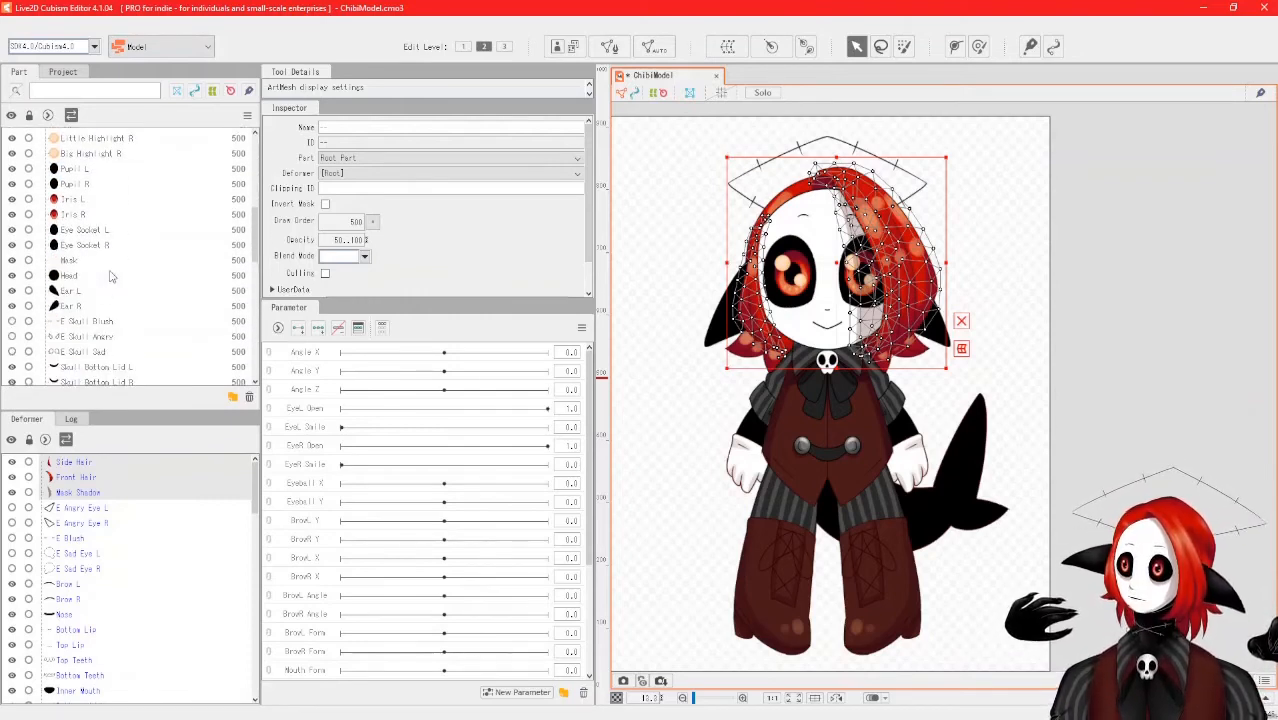
{"action": "scroll", "coordinate": [111, 277], "scroll_direction": "down", "scroll_amount": 2}
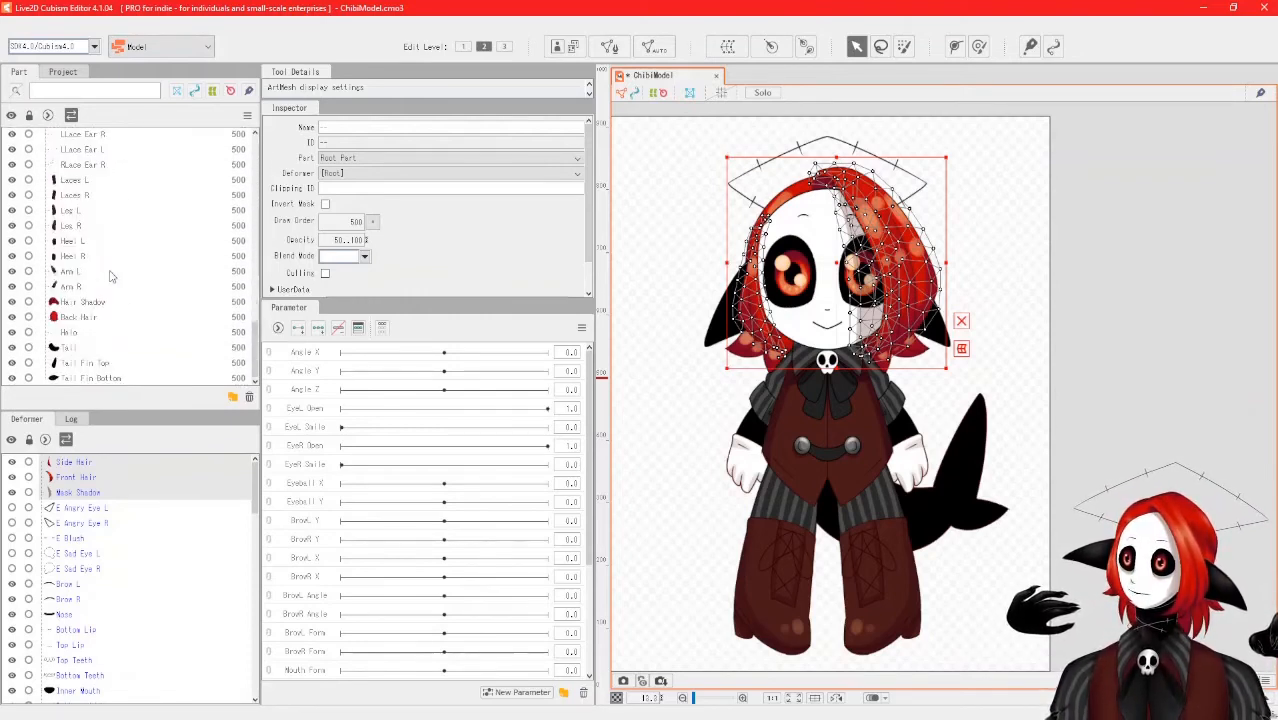
{"action": "left_click", "coordinate": [79, 304]}
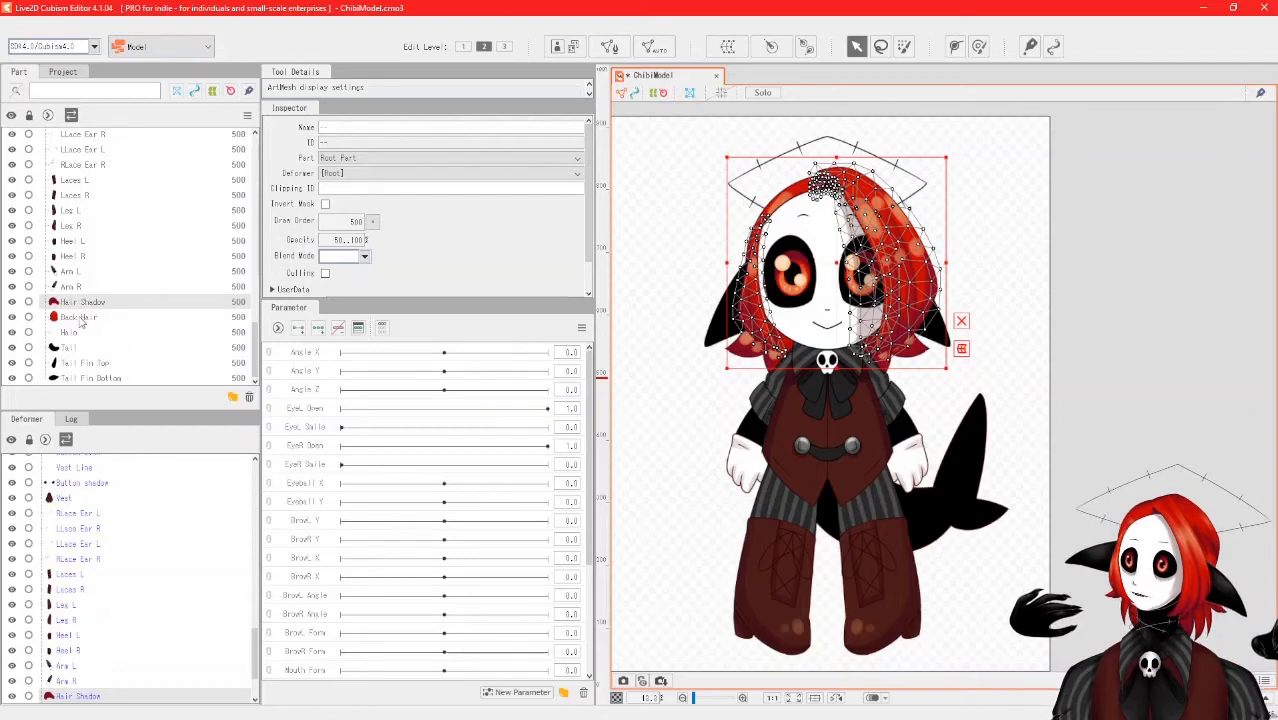
{"action": "left_click", "coordinate": [80, 317], "text": "ctrl"}
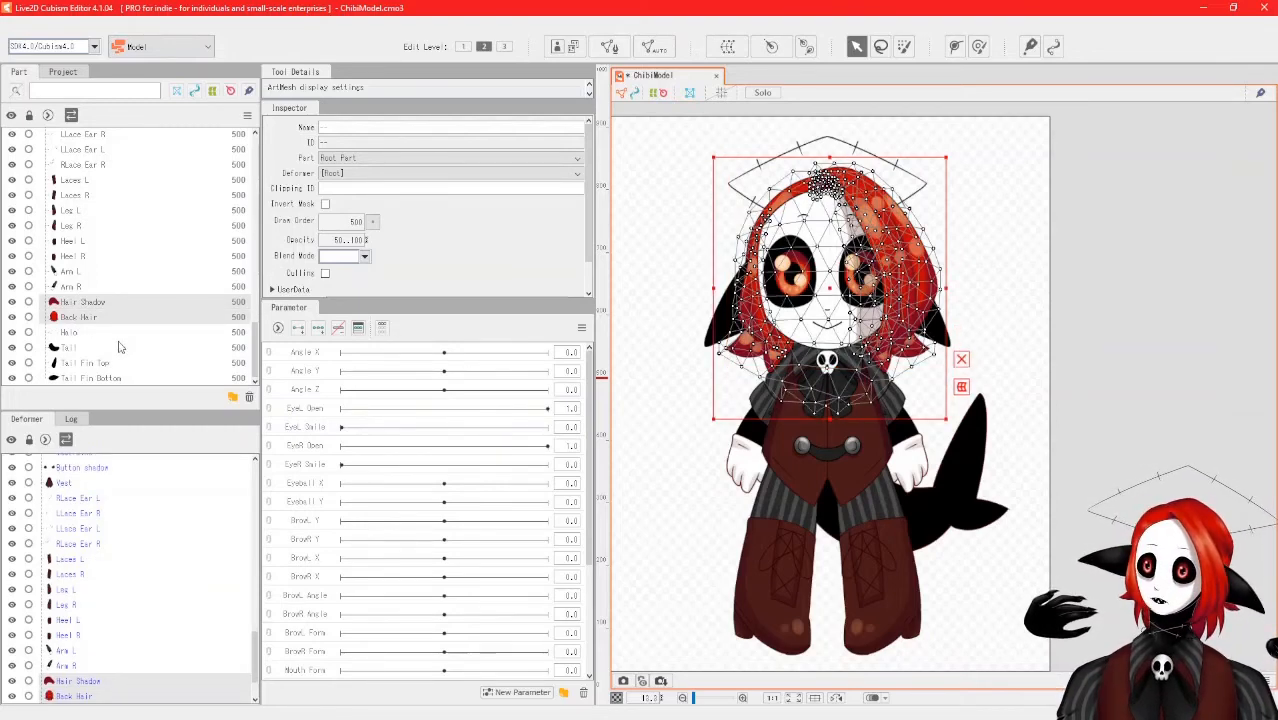
{"action": "scroll", "coordinate": [118, 347], "scroll_direction": "up", "scroll_amount": 10}
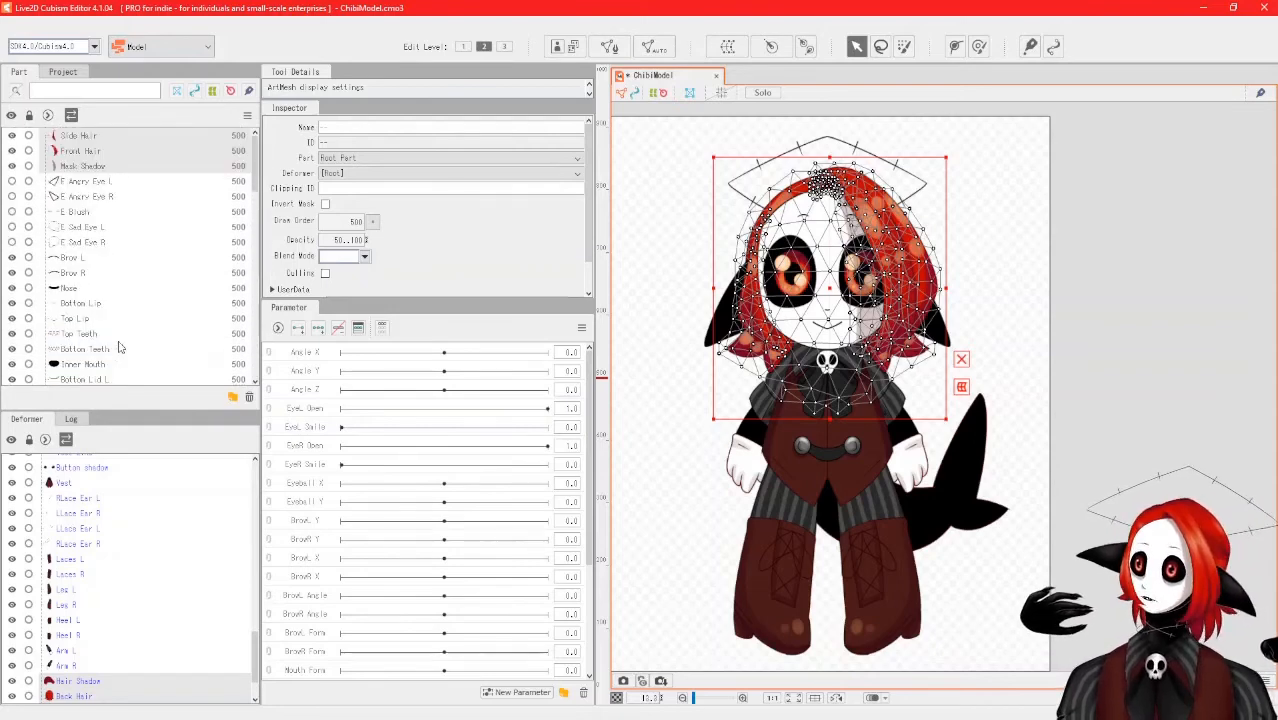
{"action": "left_click", "coordinate": [232, 398]}
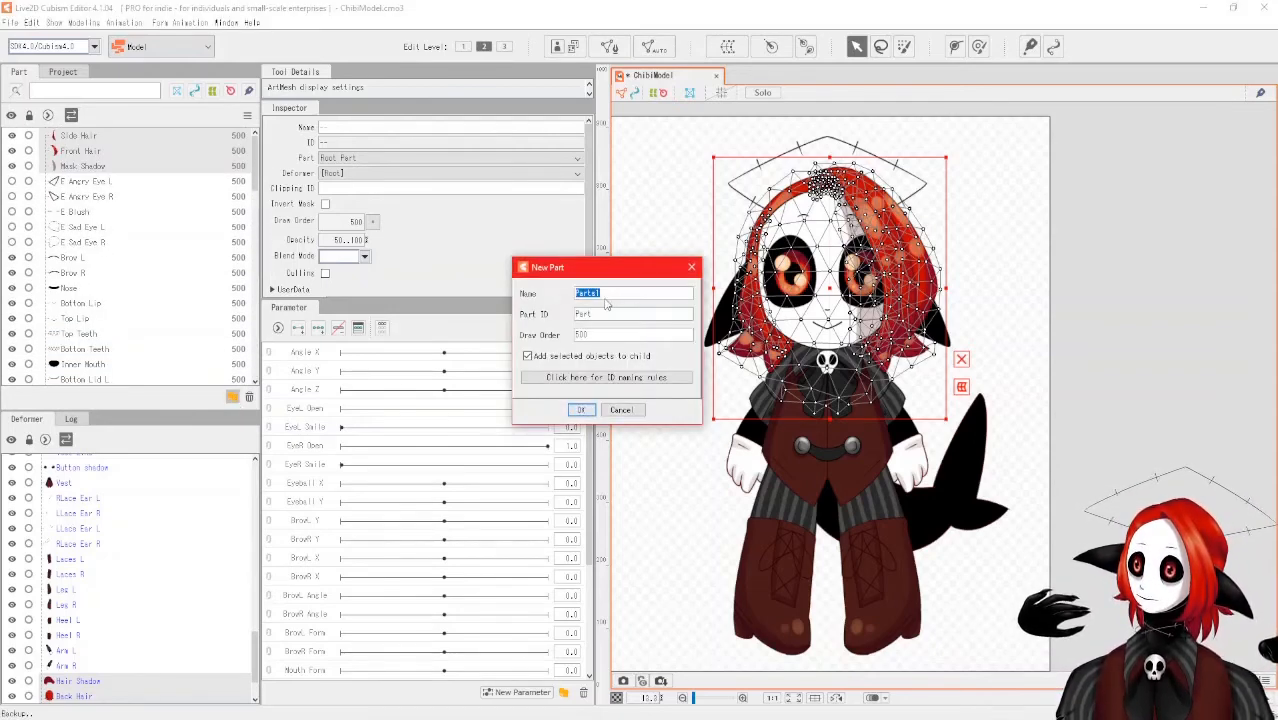
{"action": "type", "text": "Hair"}
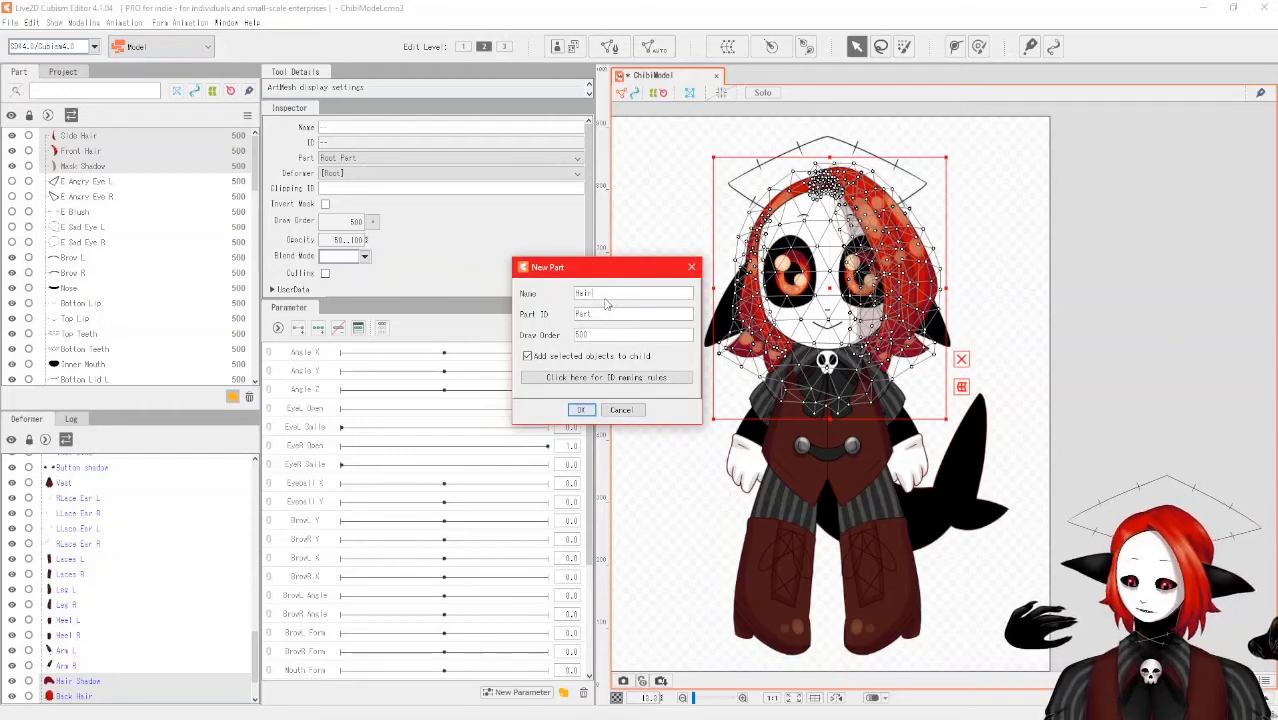
{"action": "left_click", "coordinate": [588, 411]}
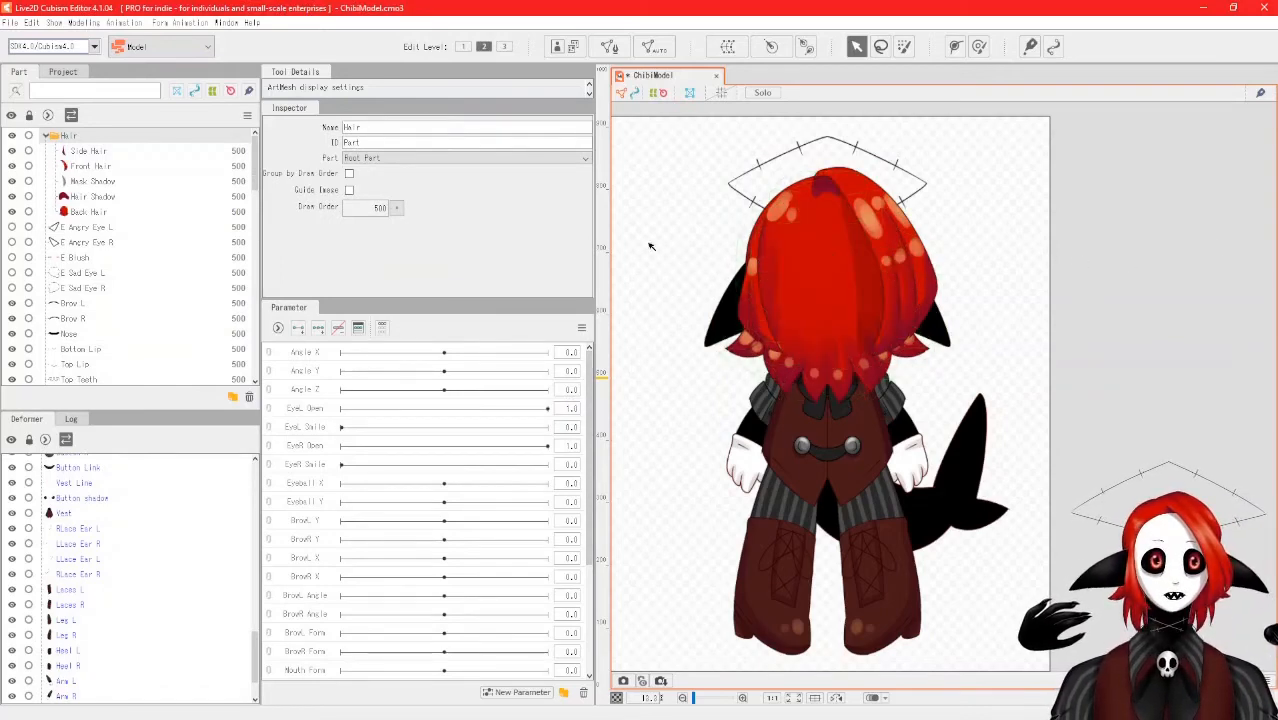
Set the draw order to 450 for Back Hair and Hair Shadow, and to 445 for Halo.
{"action": "left_click", "coordinate": [112, 213]}
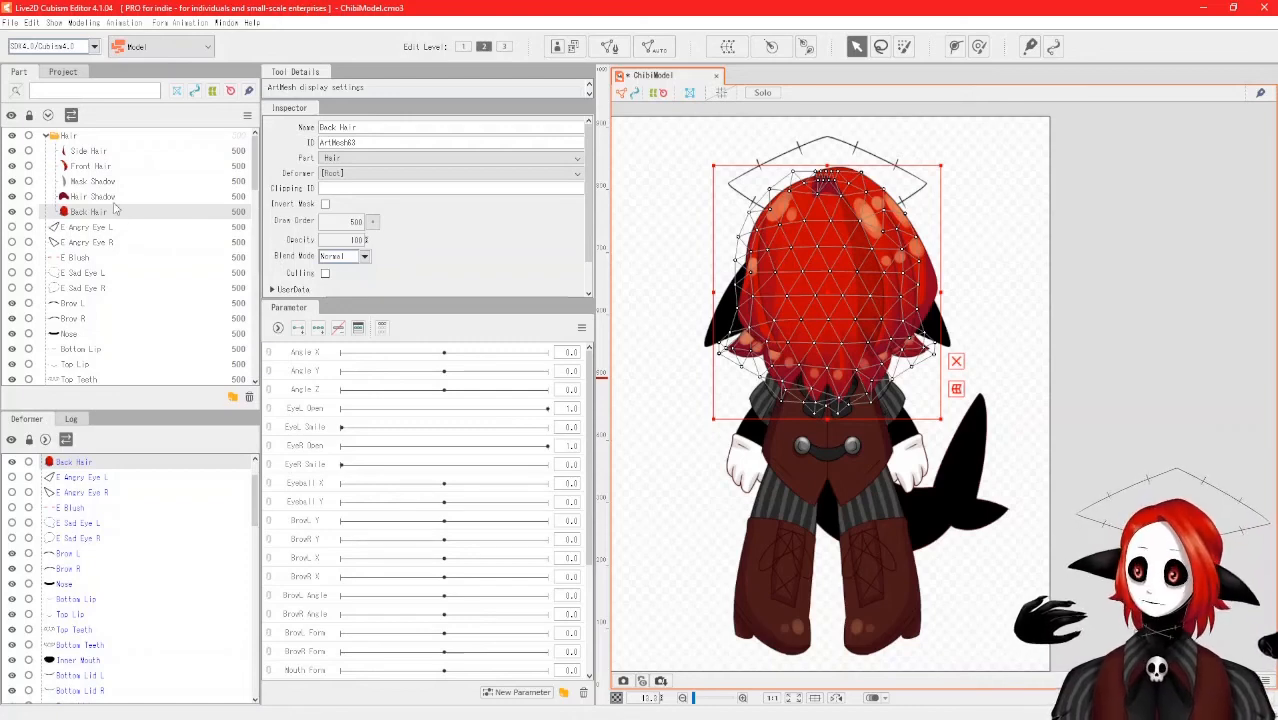
{"action": "left_click", "coordinate": [110, 197], "text": "ctrl"}
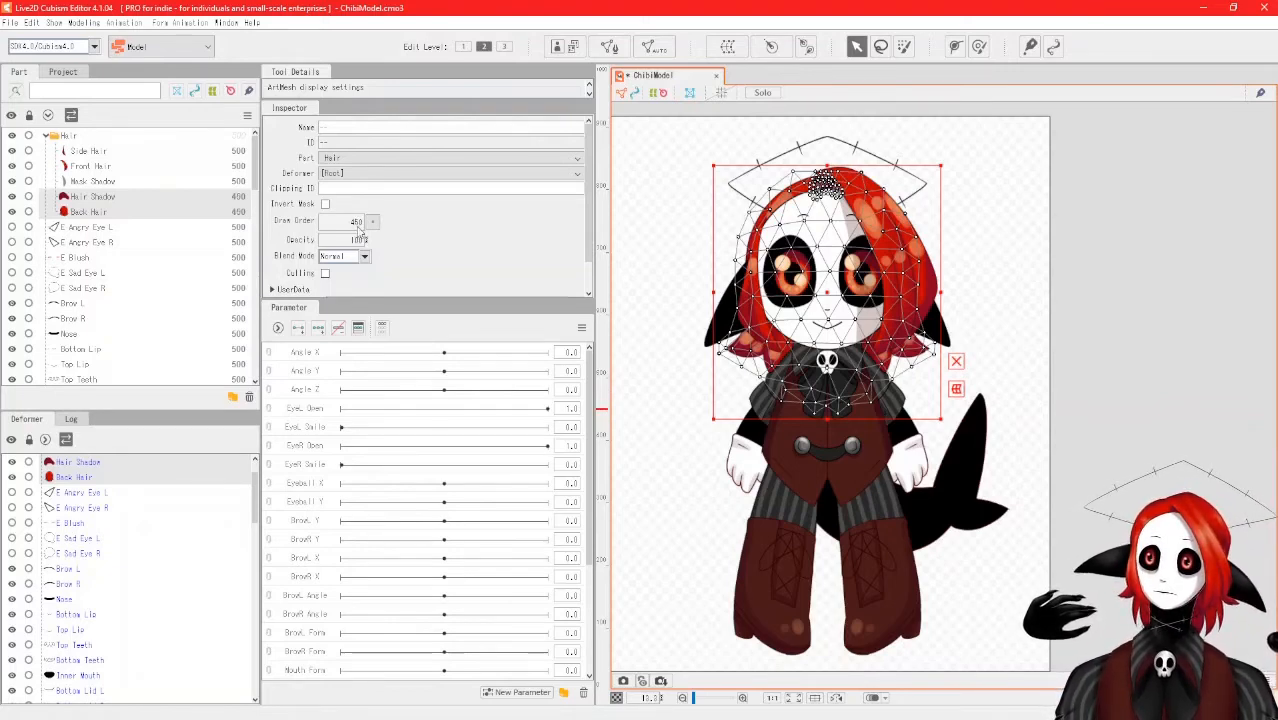
{"action": "scroll", "coordinate": [143, 290], "scroll_direction": "down", "scroll_amount": 10}
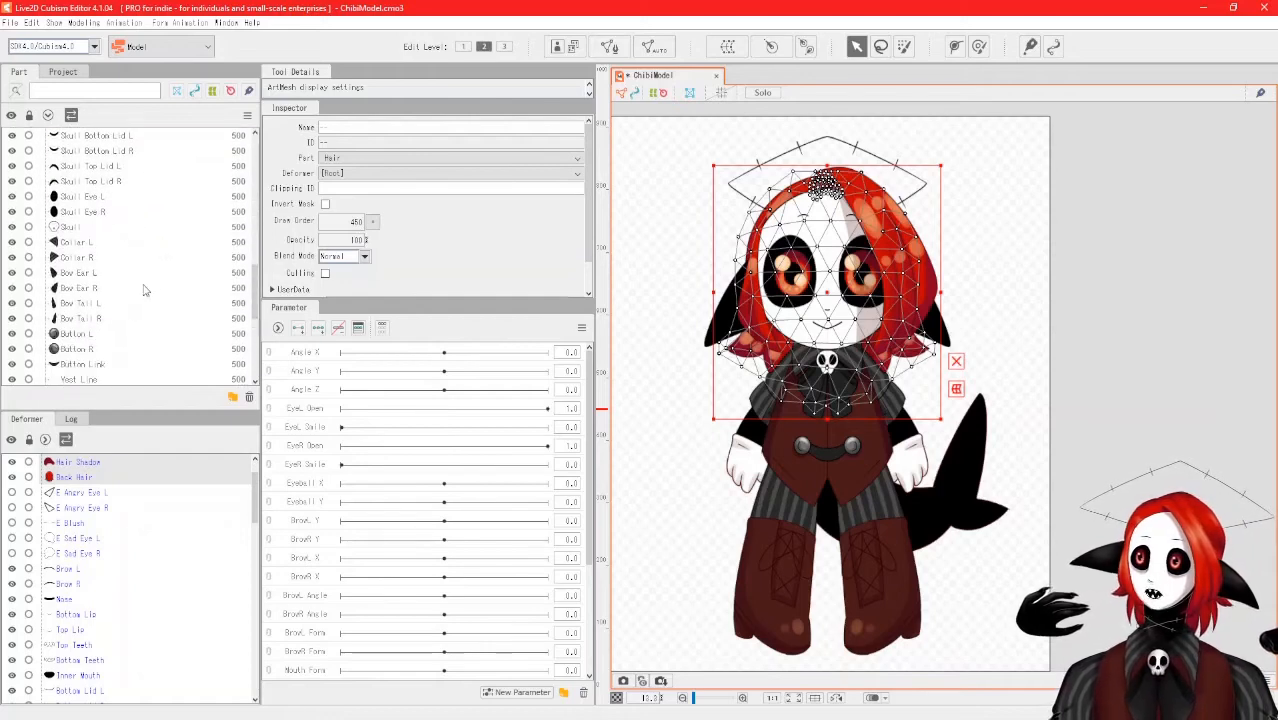
{"action": "scroll", "coordinate": [120, 300], "scroll_direction": "down", "scroll_amount": 5}
{"action": "left_click", "coordinate": [68, 332]}
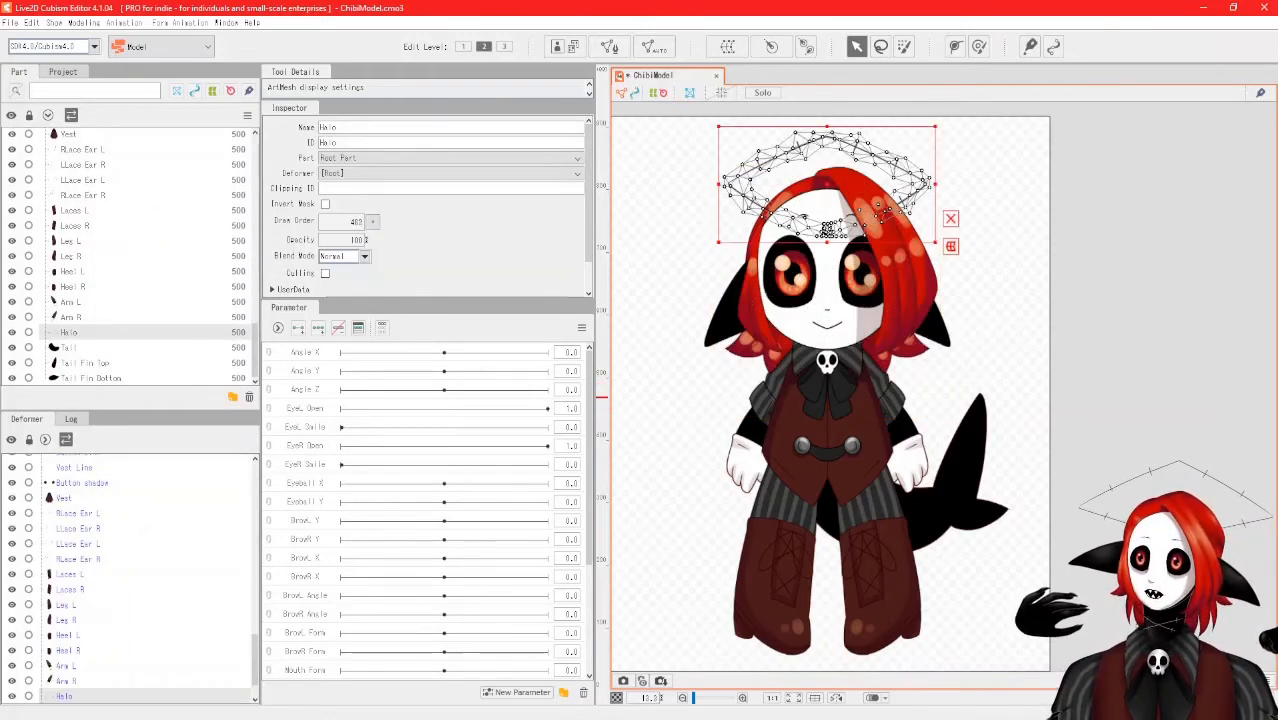
{"action": "left_click_drag", "start_coordinate": [602, 397], "coordinate": [602, 404]}
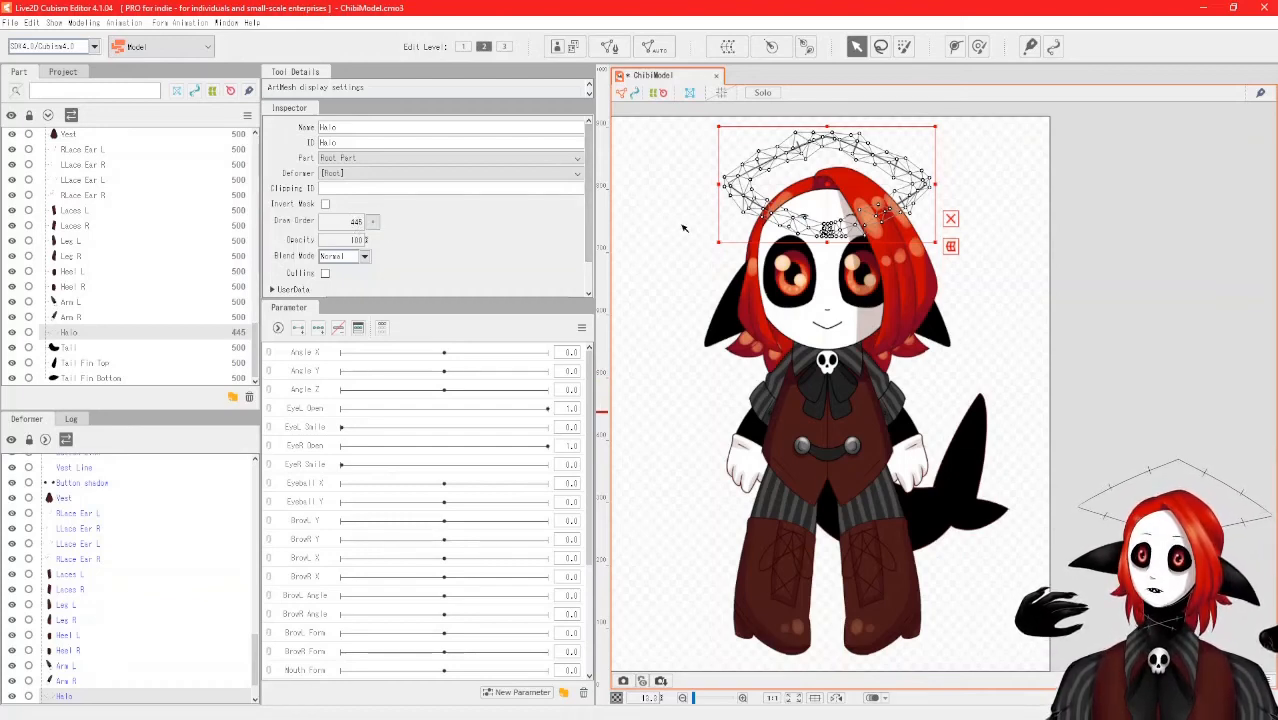
Check the draw order and layering of Back Hair and Hair Shadow on the model, and clear the selection.
{"action": "left_click", "coordinate": [772, 212]}
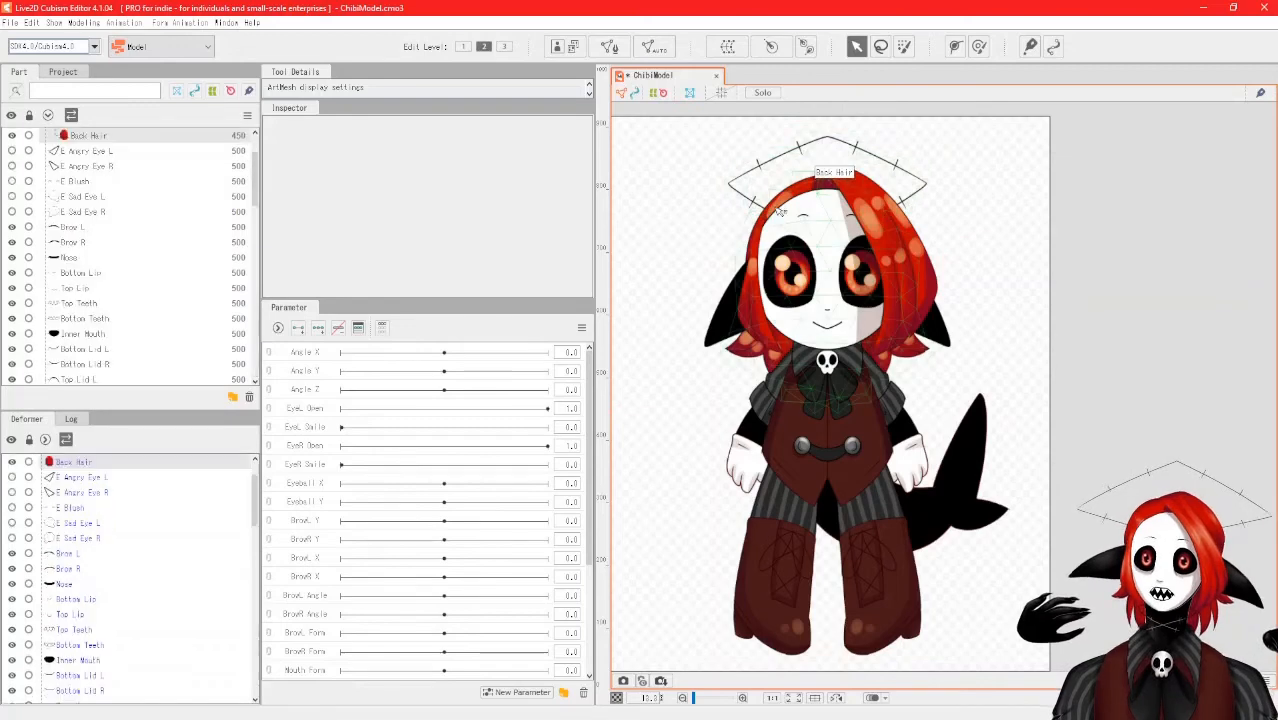
{"action": "left_click", "coordinate": [647, 215]}
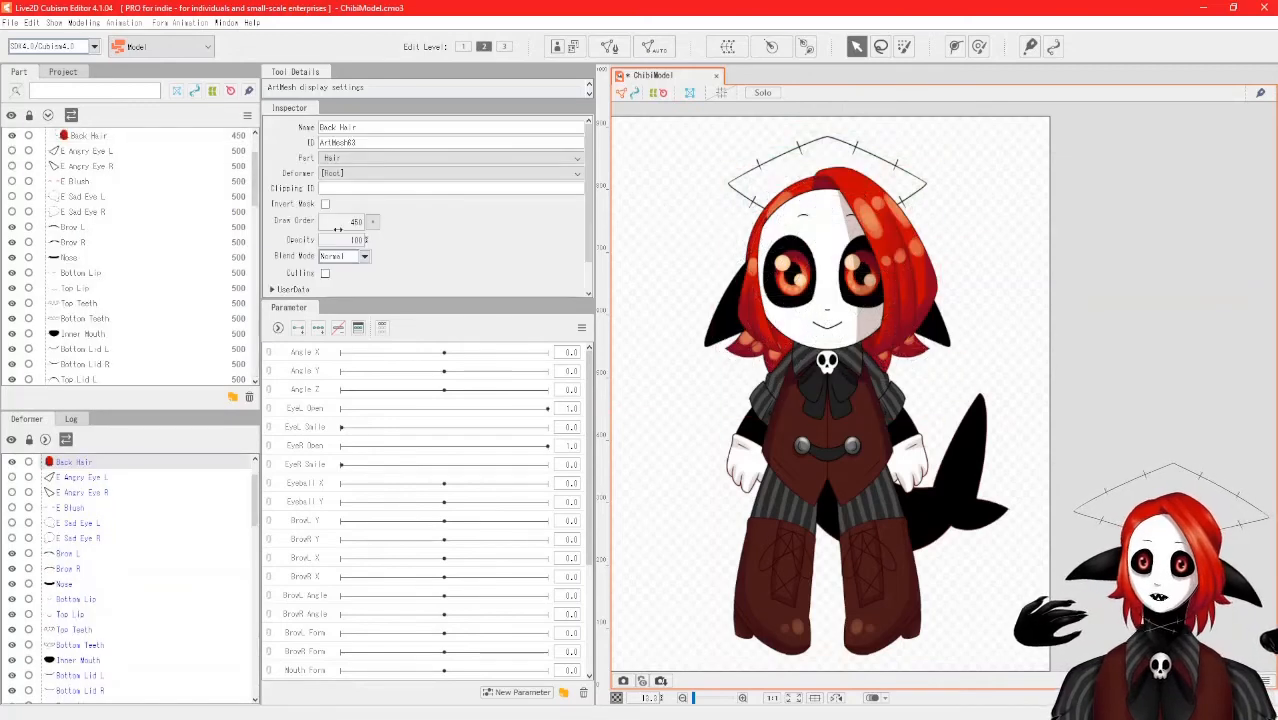
{"action": "scroll", "coordinate": [135, 207], "scroll_direction": "up", "scroll_amount": 2}
{"action": "left_click", "coordinate": [121, 212]}
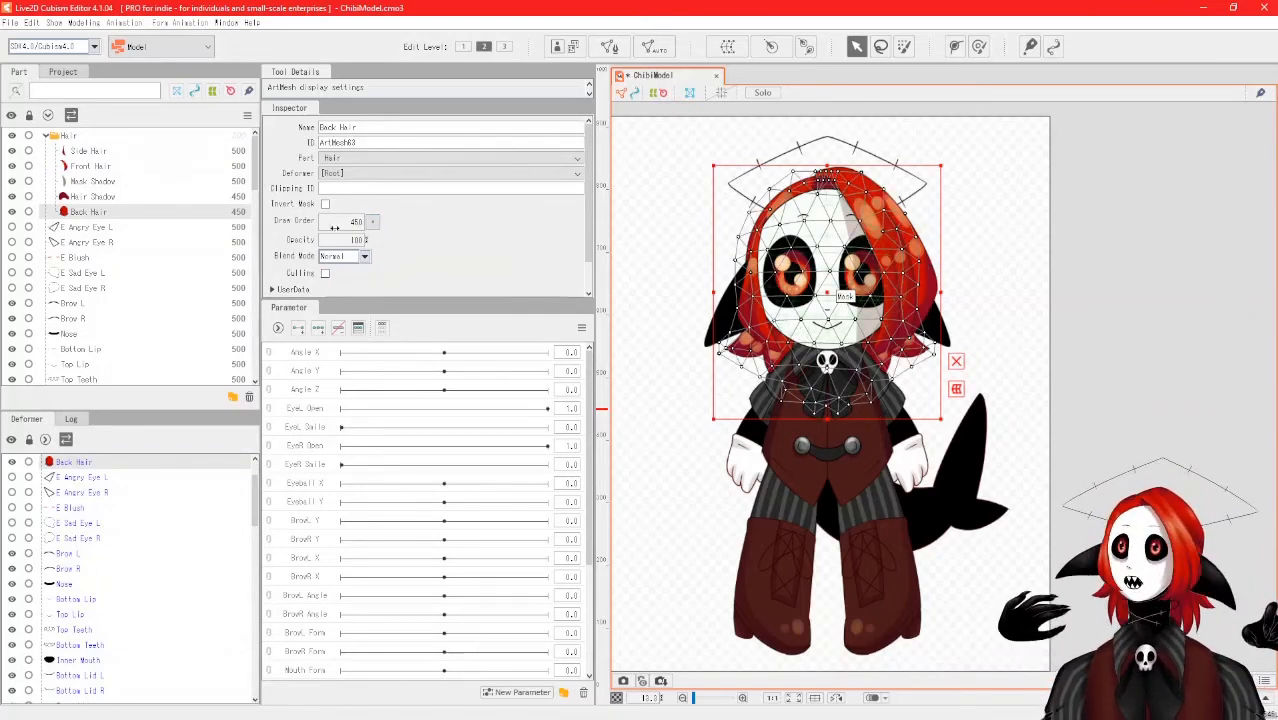
{"action": "left_click", "coordinate": [683, 234]}
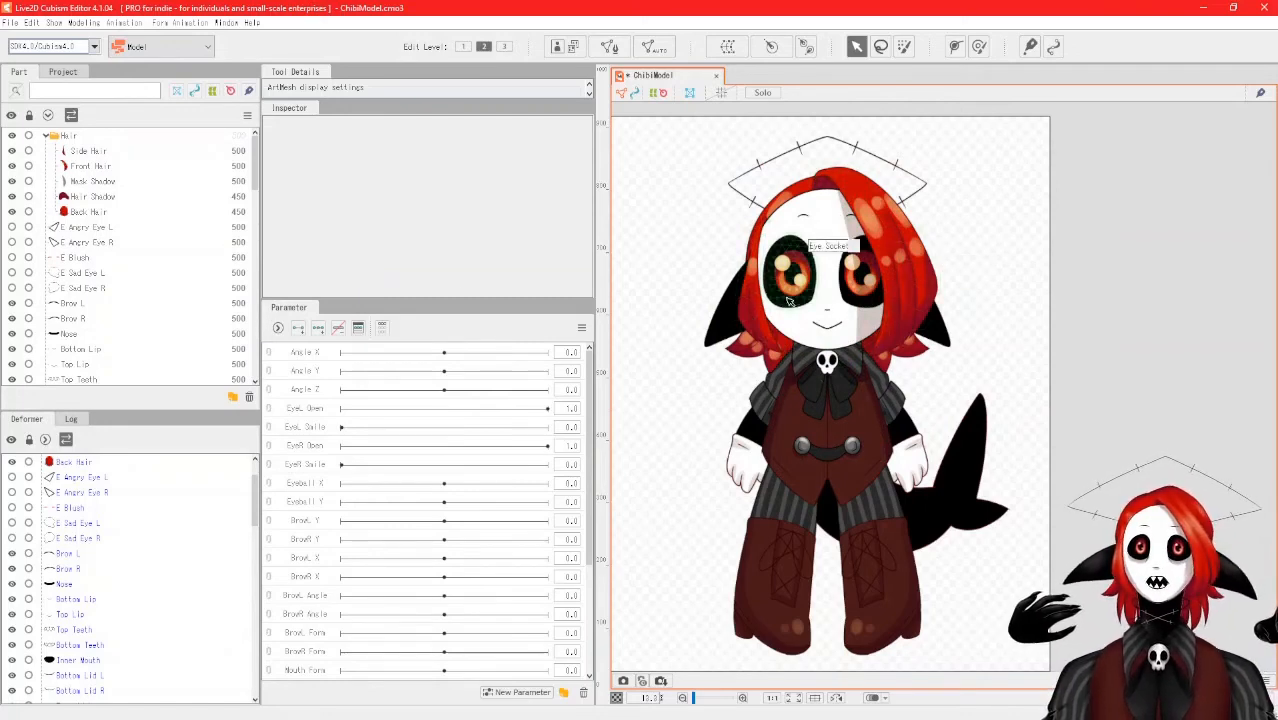
{"action": "left_click", "coordinate": [147, 214]}
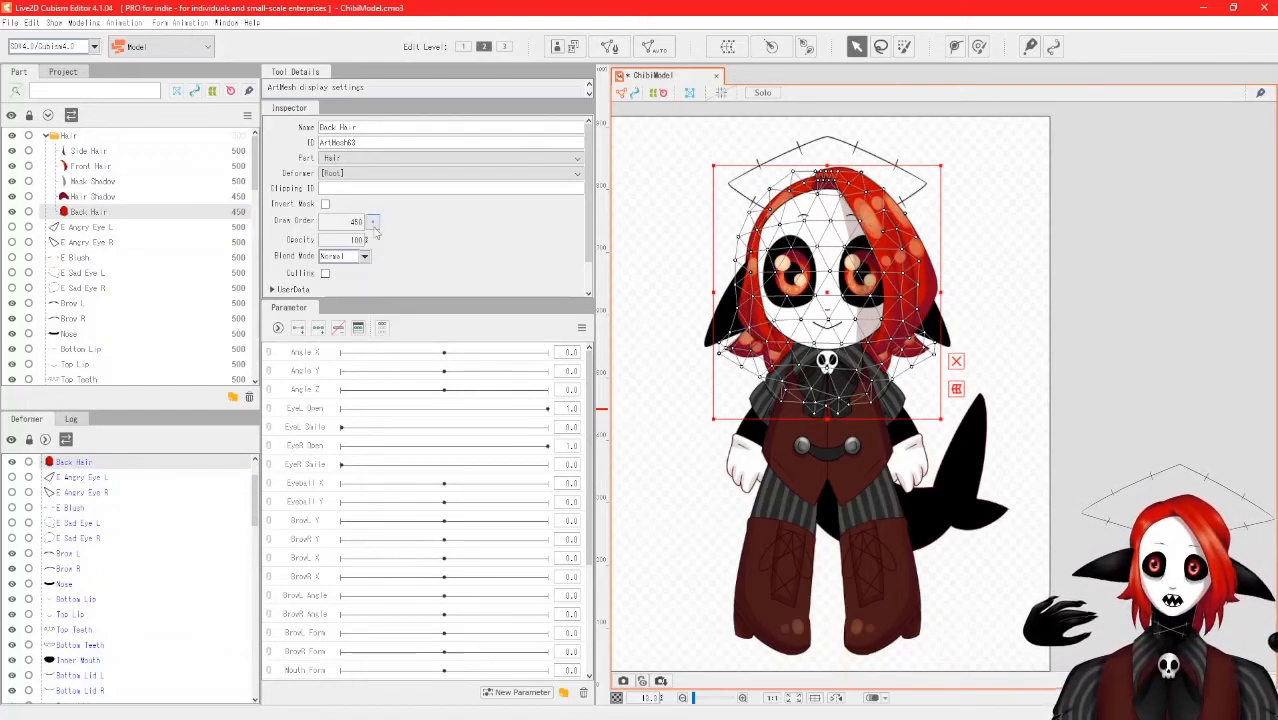
{"action": "left_click", "coordinate": [95, 196]}
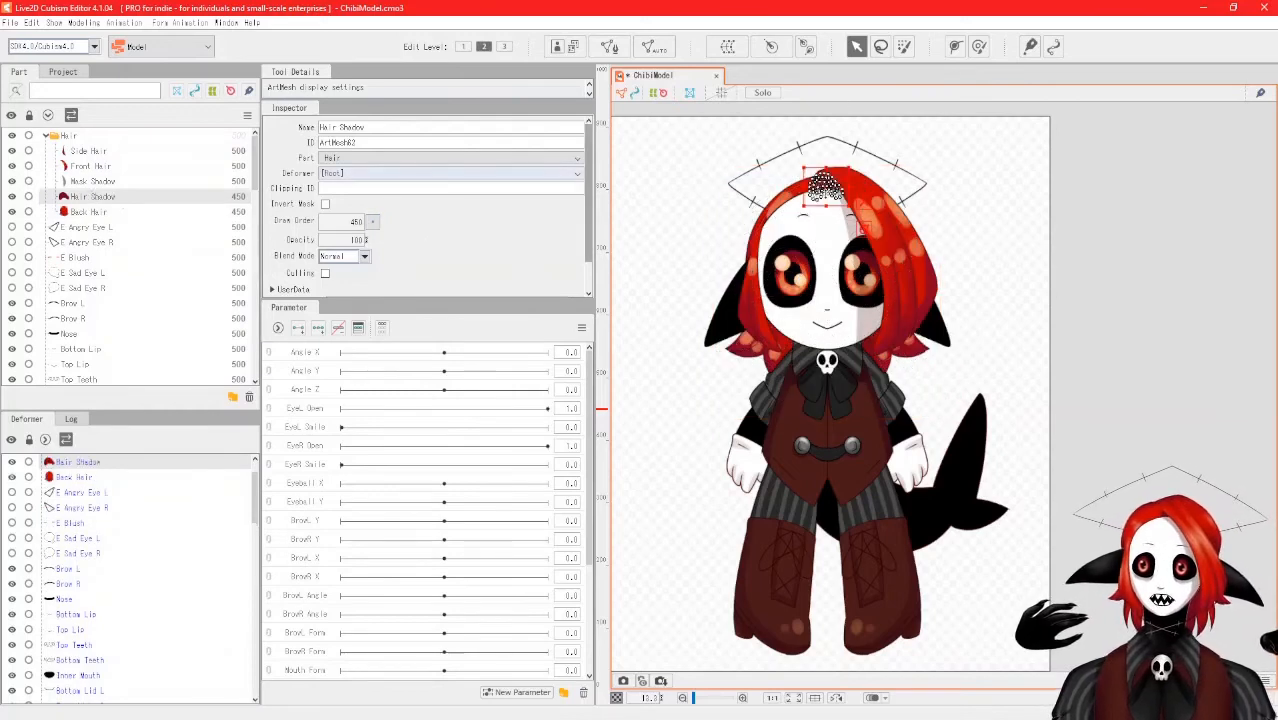
{"action": "left_click", "coordinate": [655, 246]}
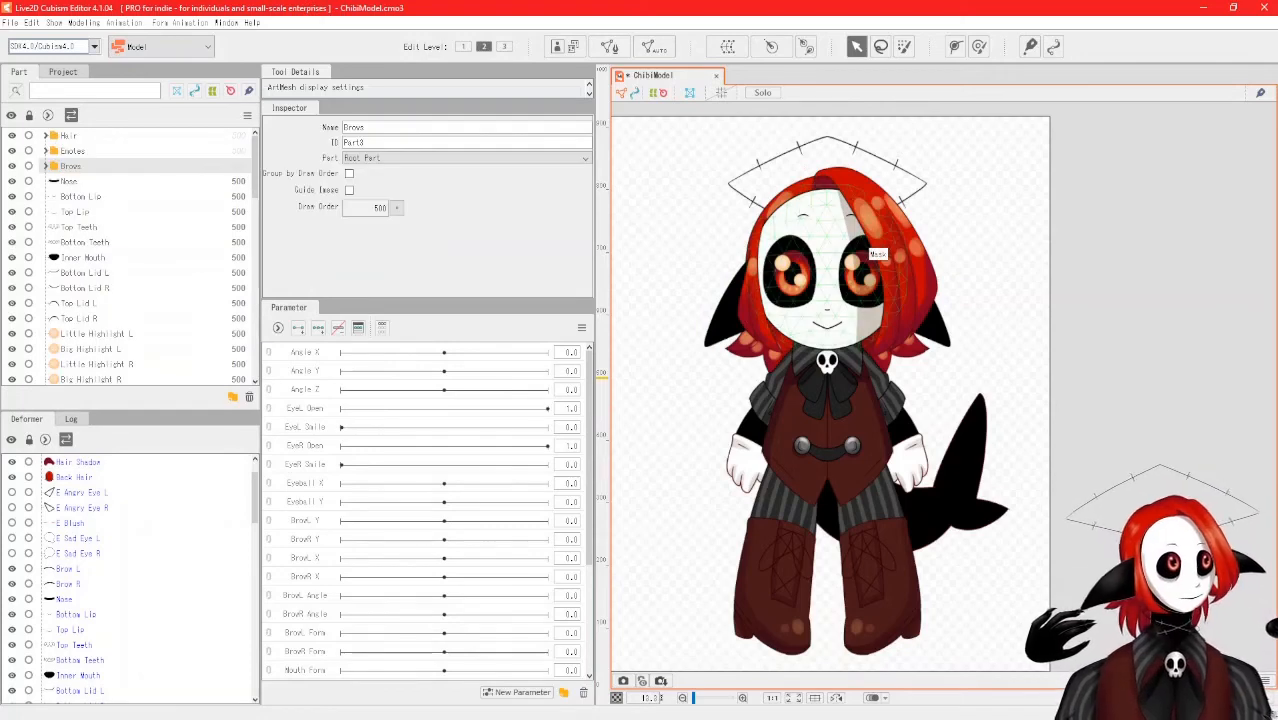
Examine the part list to review how the layers are grouped into folders from Hair to Tail.
{"action": "scroll", "coordinate": [118, 338], "scroll_direction": "down", "scroll_amount": 3}
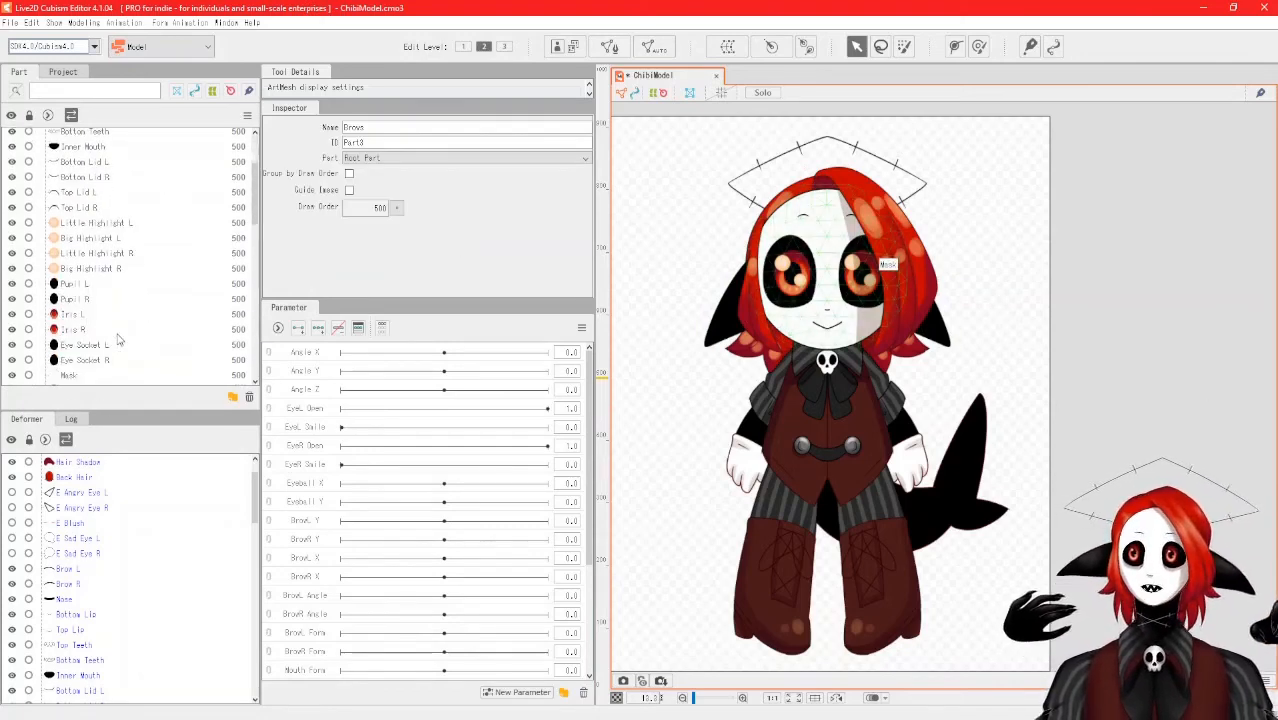
{"action": "scroll", "coordinate": [118, 338], "scroll_direction": "up", "scroll_amount": 3}
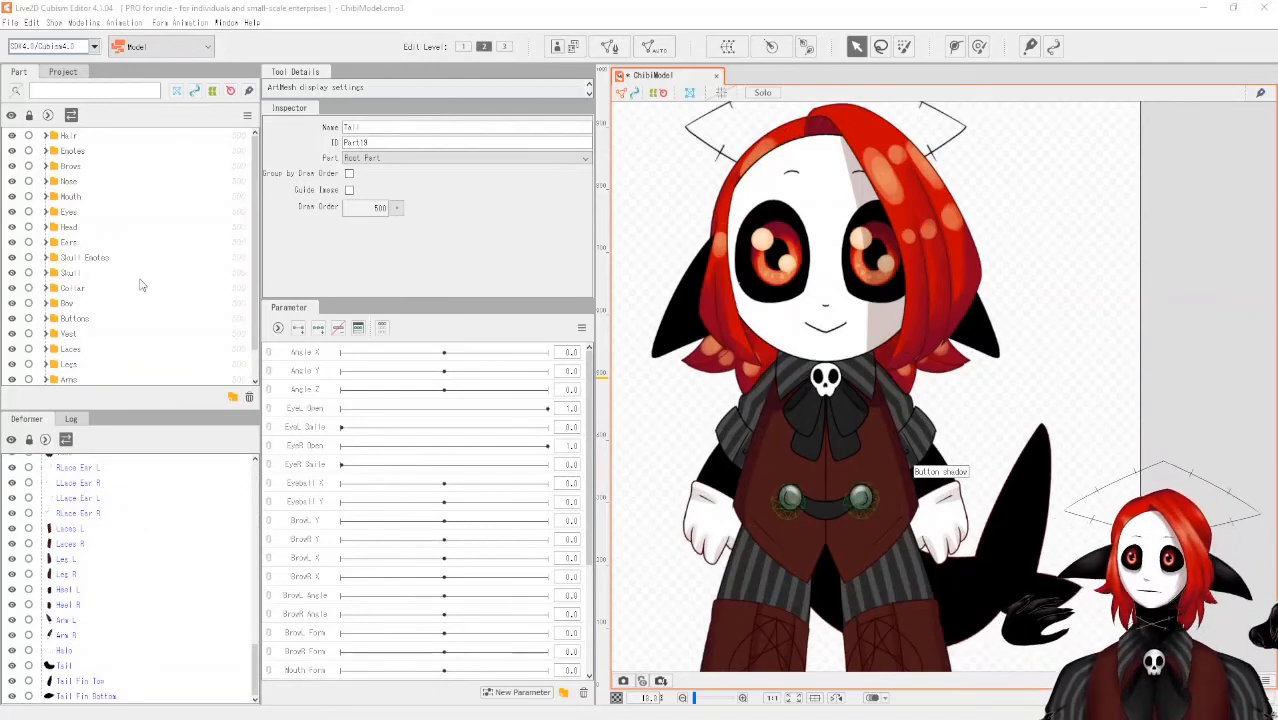
{"action": "scroll", "coordinate": [141, 285], "scroll_direction": "down", "scroll_amount": 1}
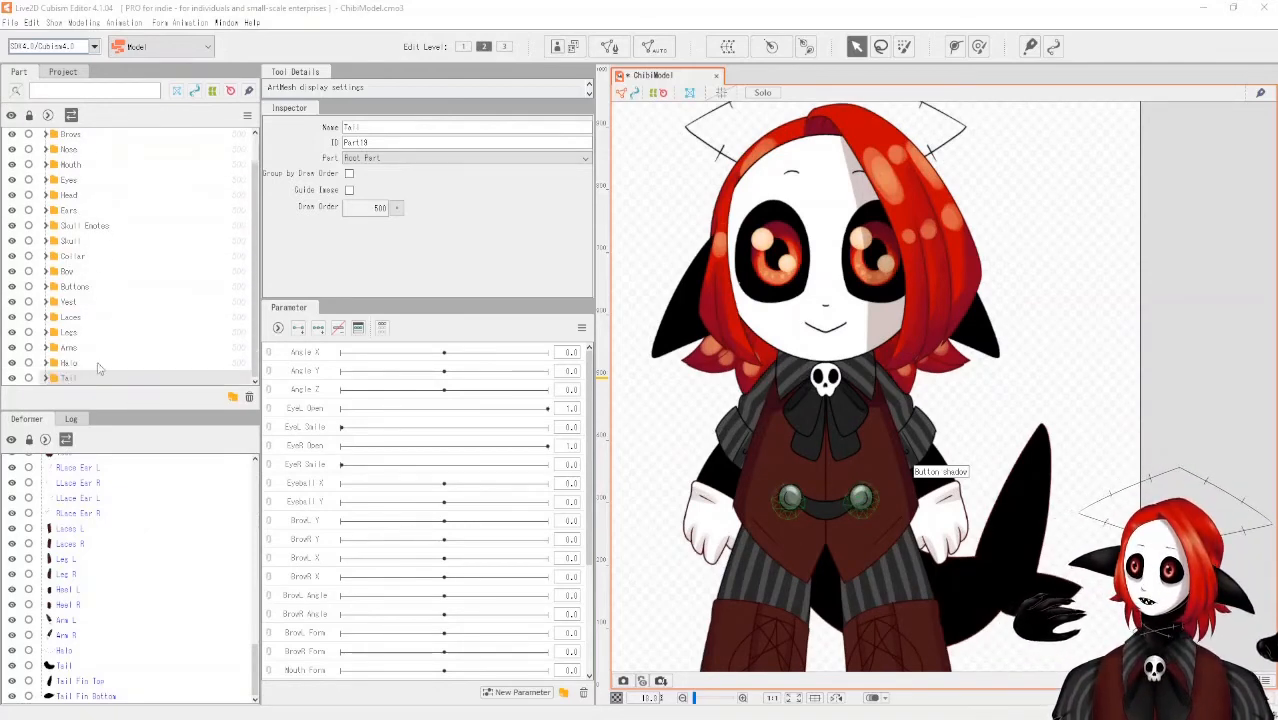
{"action": "scroll", "coordinate": [98, 368], "scroll_direction": "up", "scroll_amount": 1}
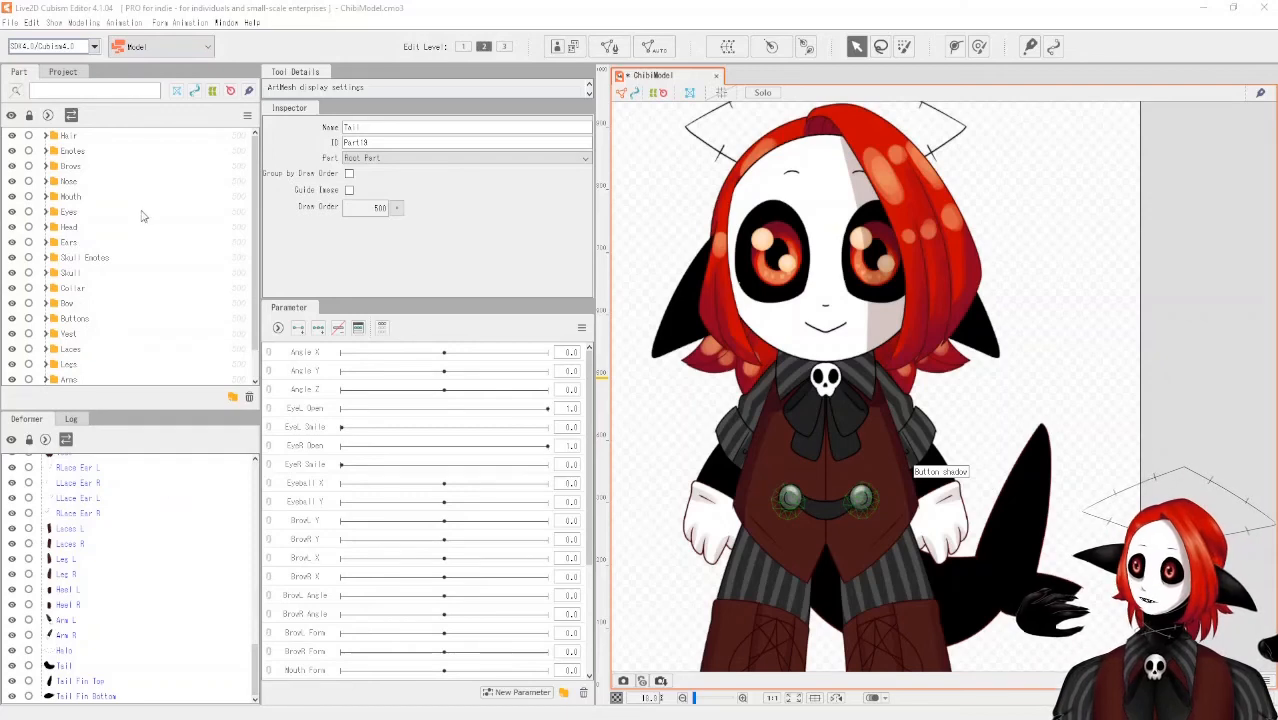
Inspect the layers inside the Hair and Emotes folders, collapsing each folder again.
{"action": "left_click", "coordinate": [99, 136]}
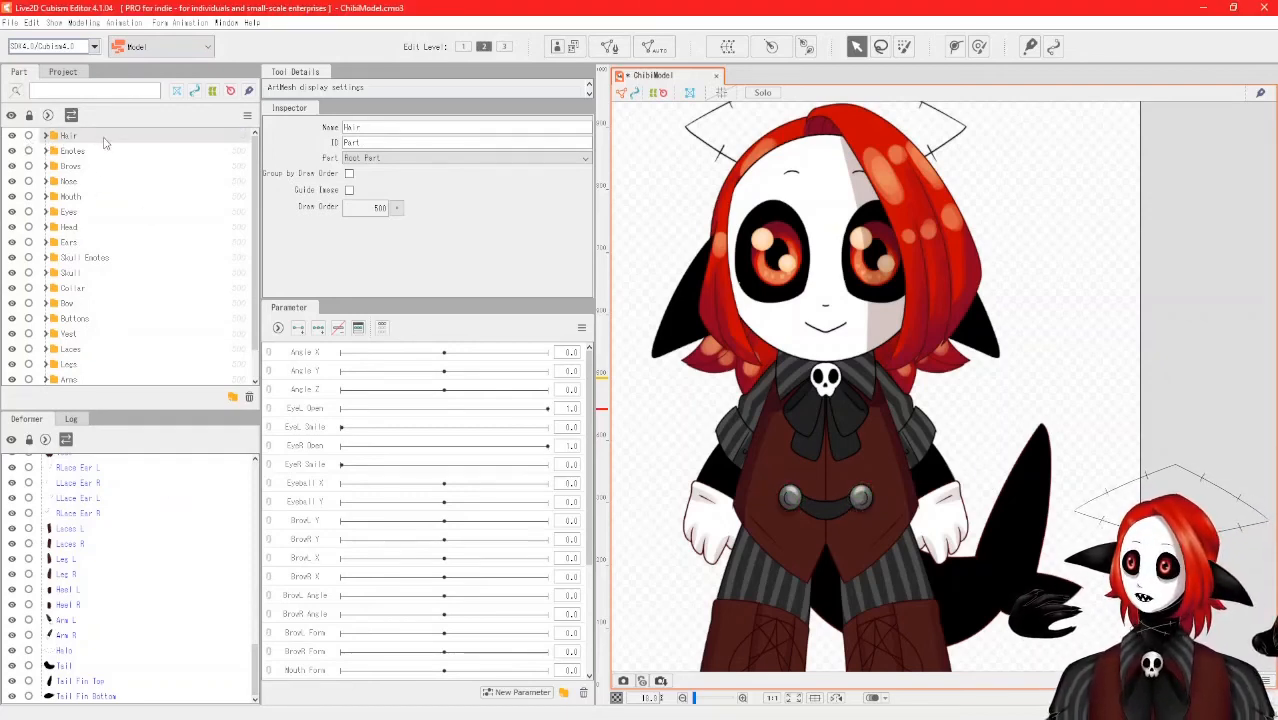
{"action": "left_click", "coordinate": [45, 136]}
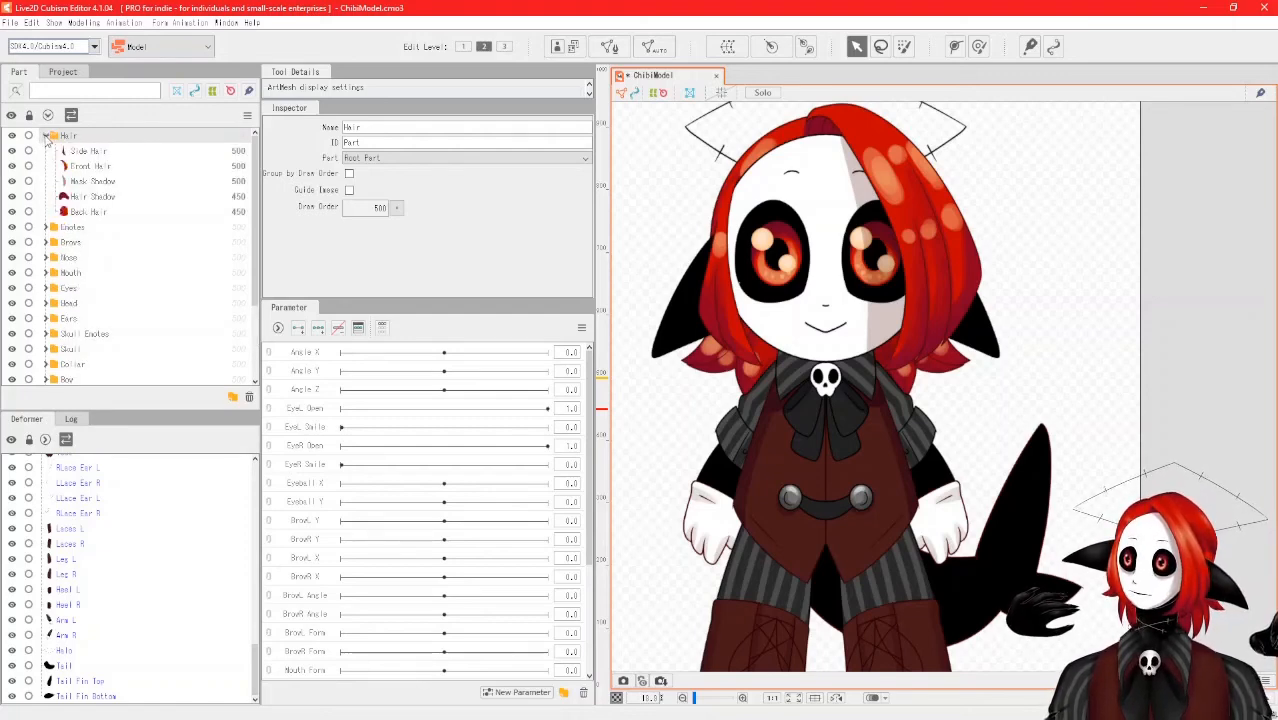
{"action": "left_click", "coordinate": [45, 136]}
{"action": "left_click", "coordinate": [46, 151]}
{"action": "left_click", "coordinate": [46, 151]}
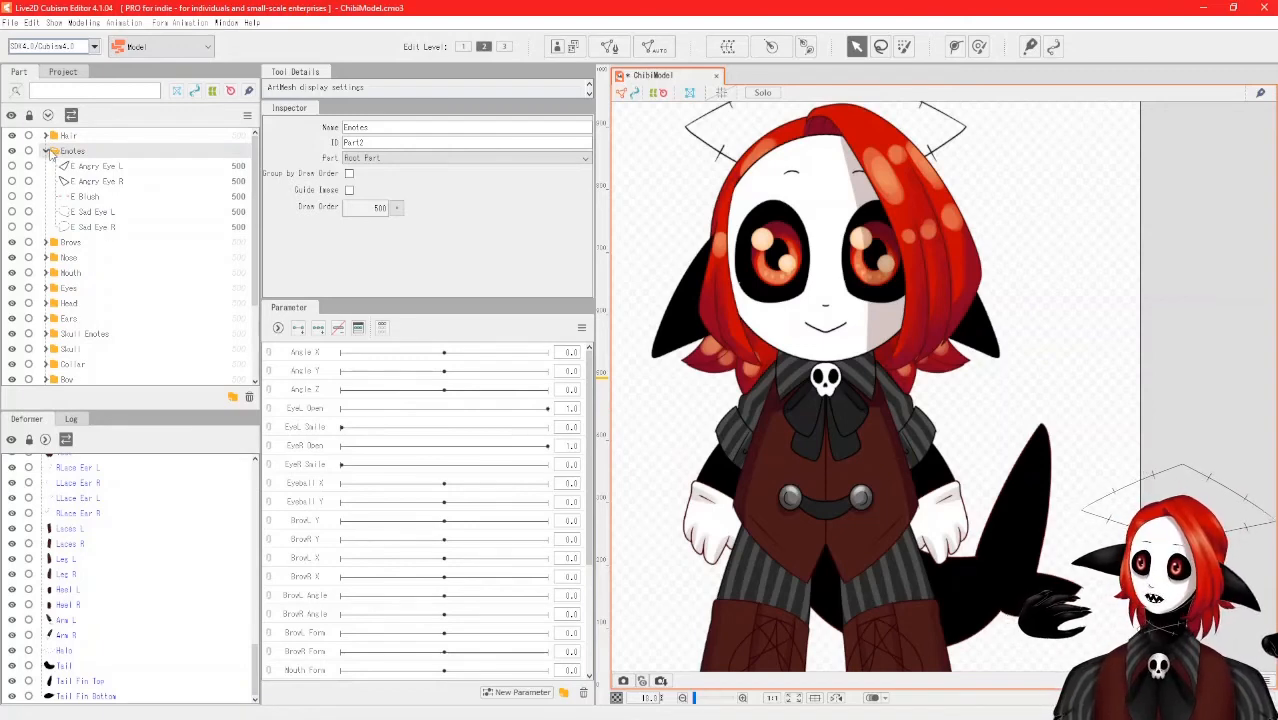
{"action": "left_click", "coordinate": [46, 151]}
Inspect the layers inside the Brows, Nose and Mouth folders, leaving only Mouth expanded.
{"action": "left_click", "coordinate": [93, 170]}
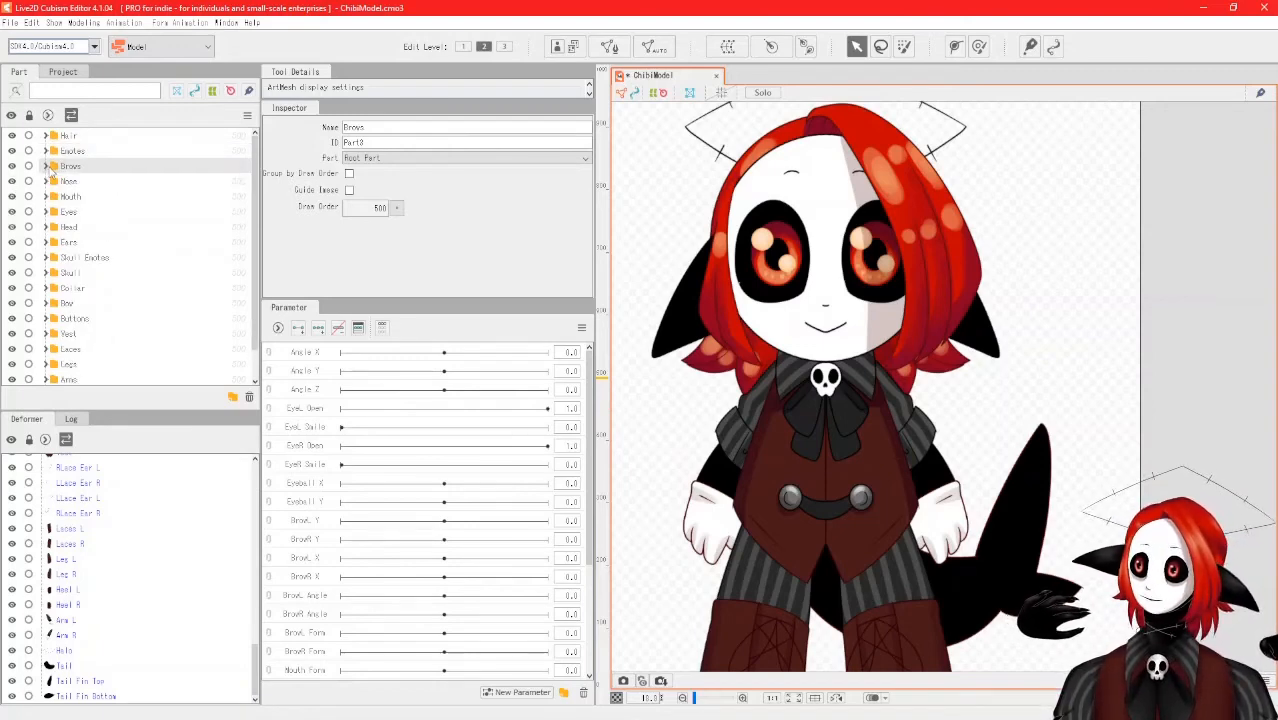
{"action": "left_click", "coordinate": [46, 167]}
{"action": "left_click", "coordinate": [46, 167]}
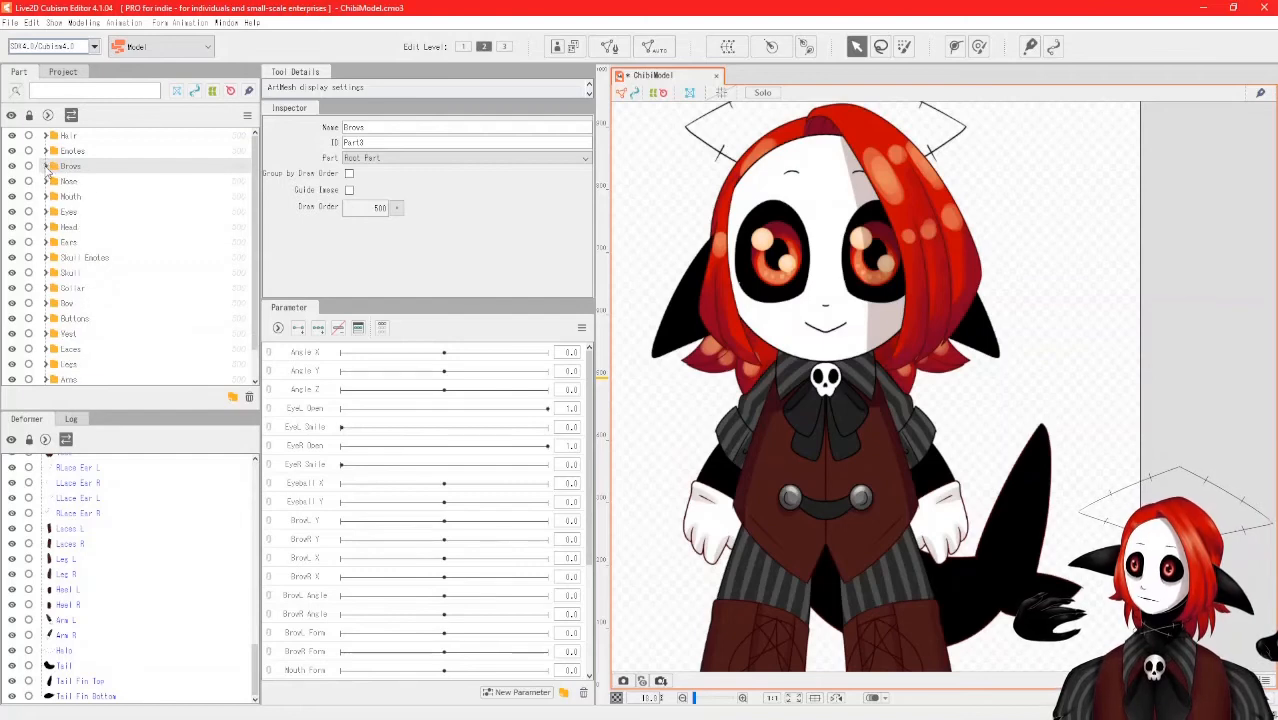
{"action": "left_click", "coordinate": [77, 182]}
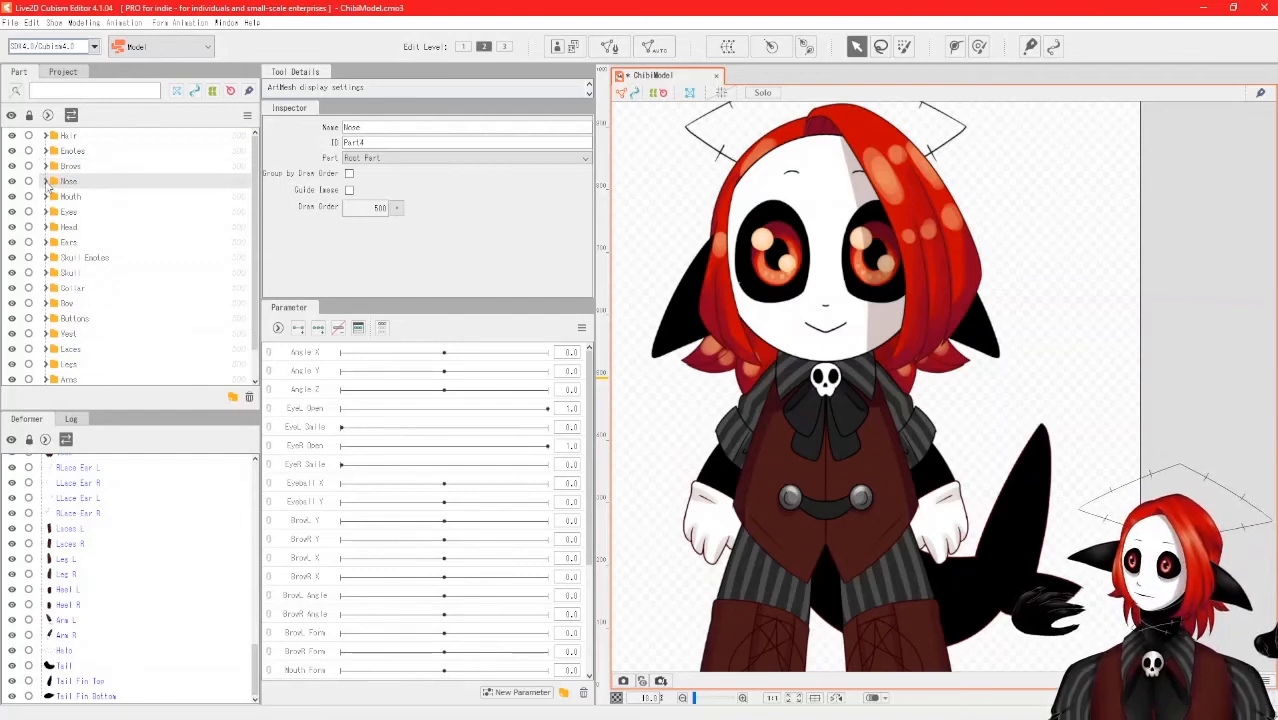
{"action": "left_click", "coordinate": [45, 182]}
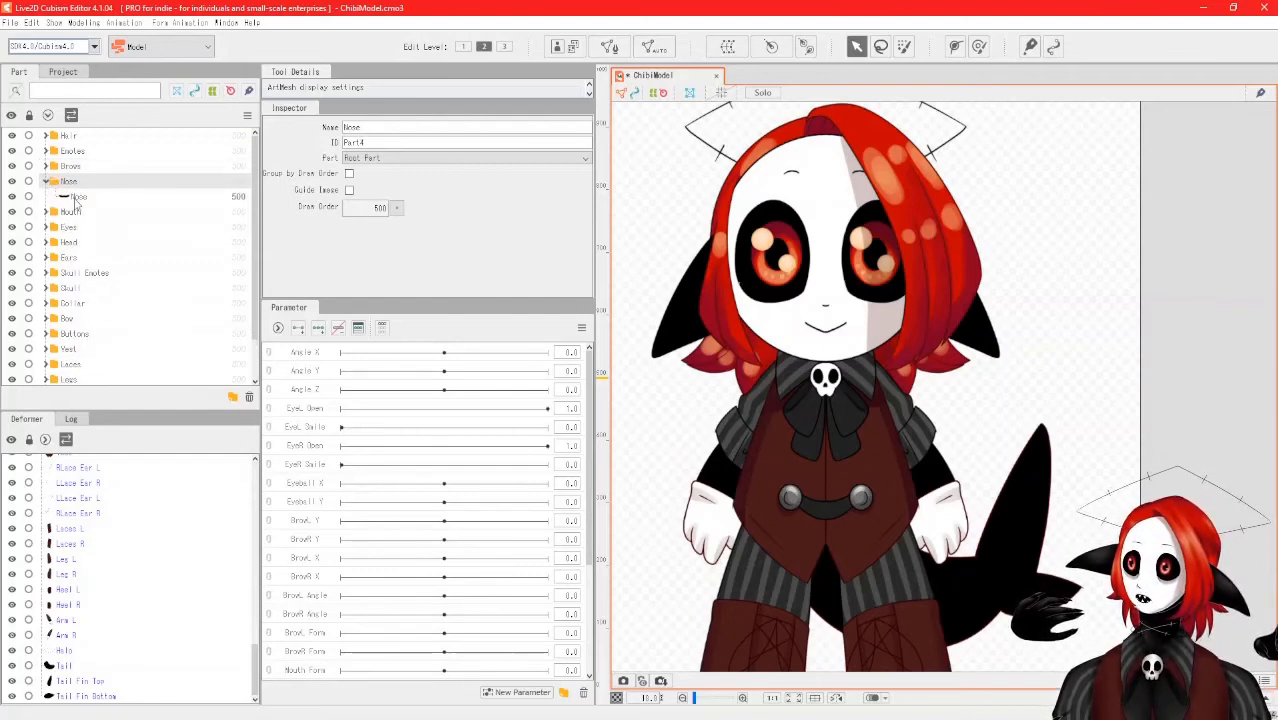
{"action": "left_click", "coordinate": [45, 183]}
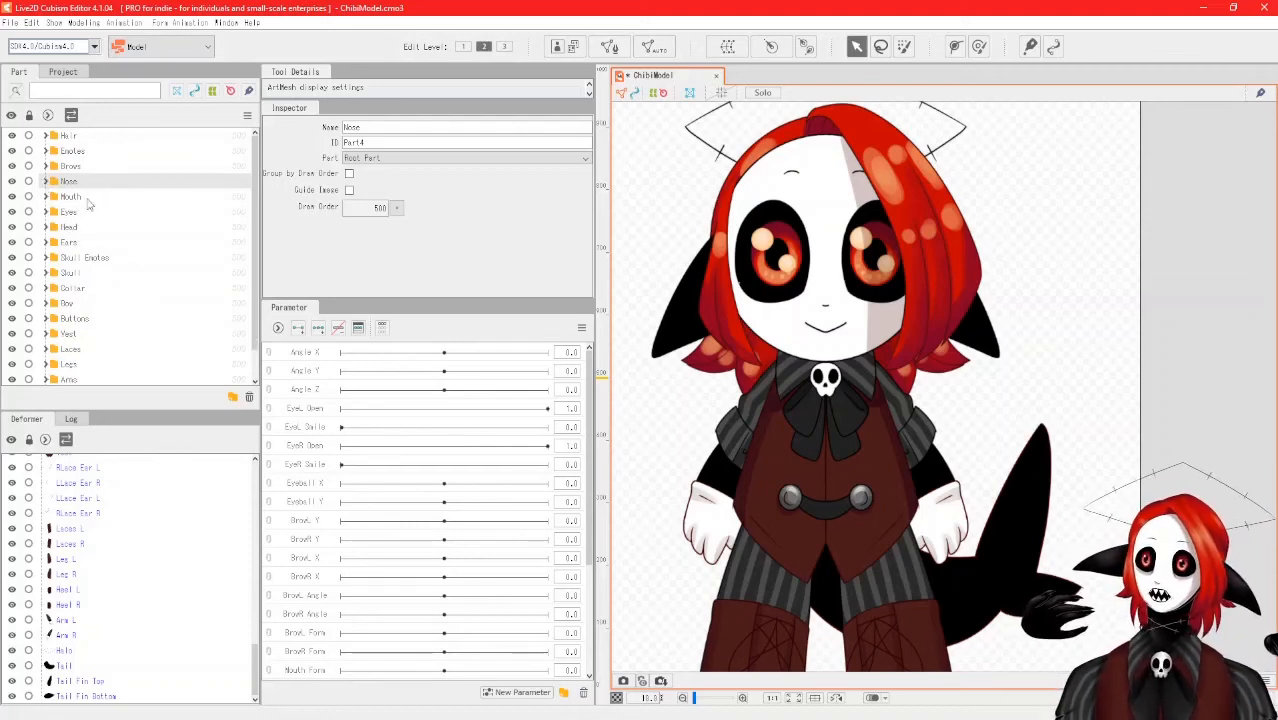
{"action": "left_click", "coordinate": [87, 198]}
{"action": "left_click", "coordinate": [45, 197]}
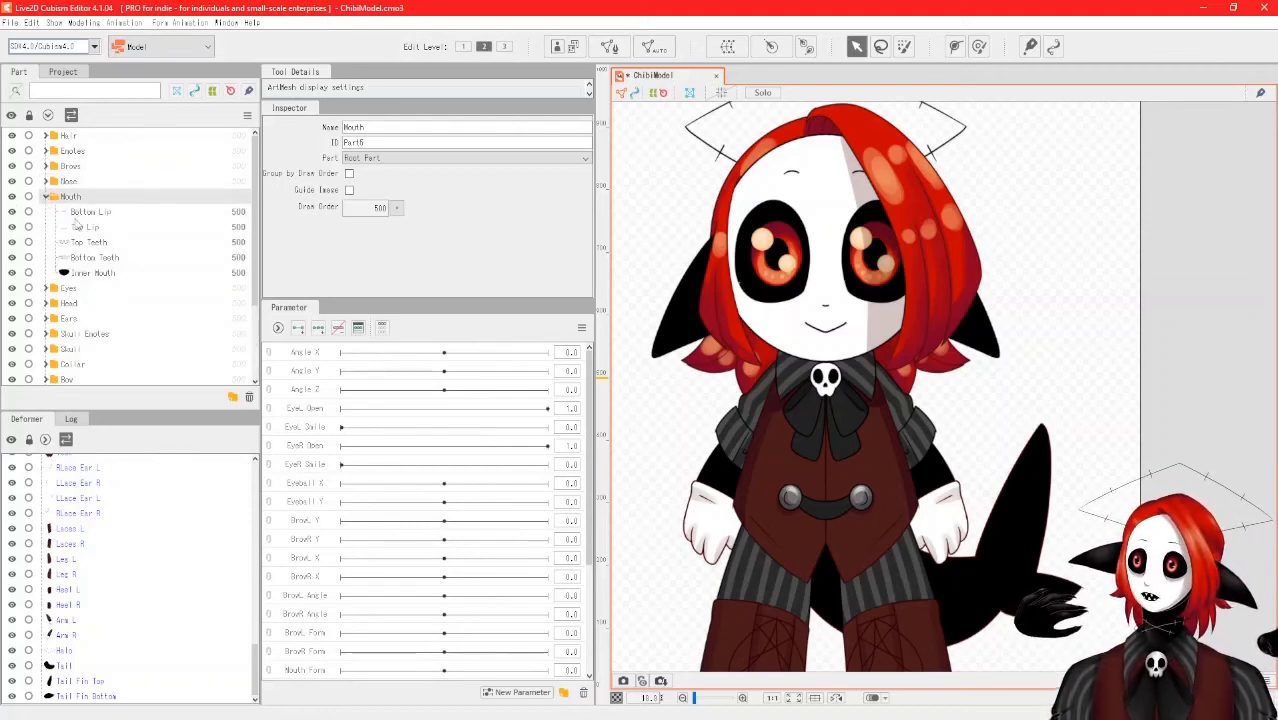
Collapse the Mouth folder and inspect the layers inside the Eyes and Head folders, collapsing each again.
{"action": "left_click", "coordinate": [45, 197]}
{"action": "left_click", "coordinate": [85, 212]}
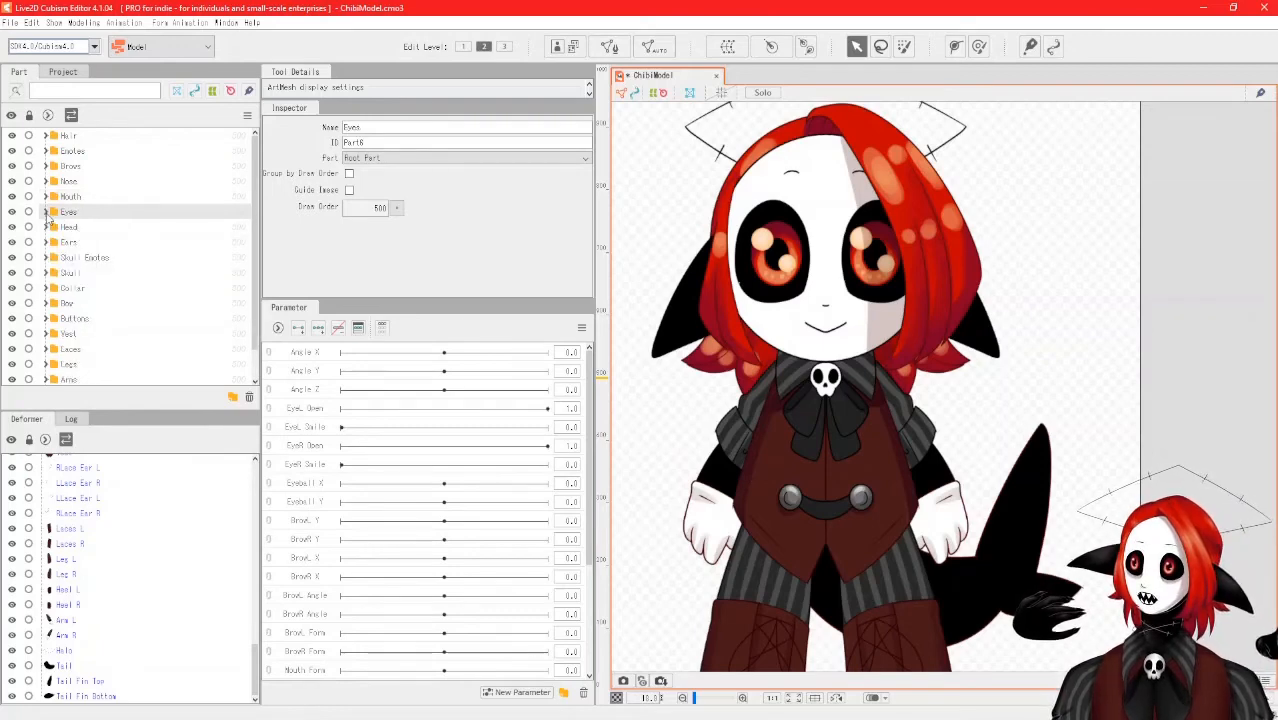
{"action": "left_click", "coordinate": [45, 212]}
{"action": "scroll", "coordinate": [57, 226], "scroll_direction": "down", "scroll_amount": 1}
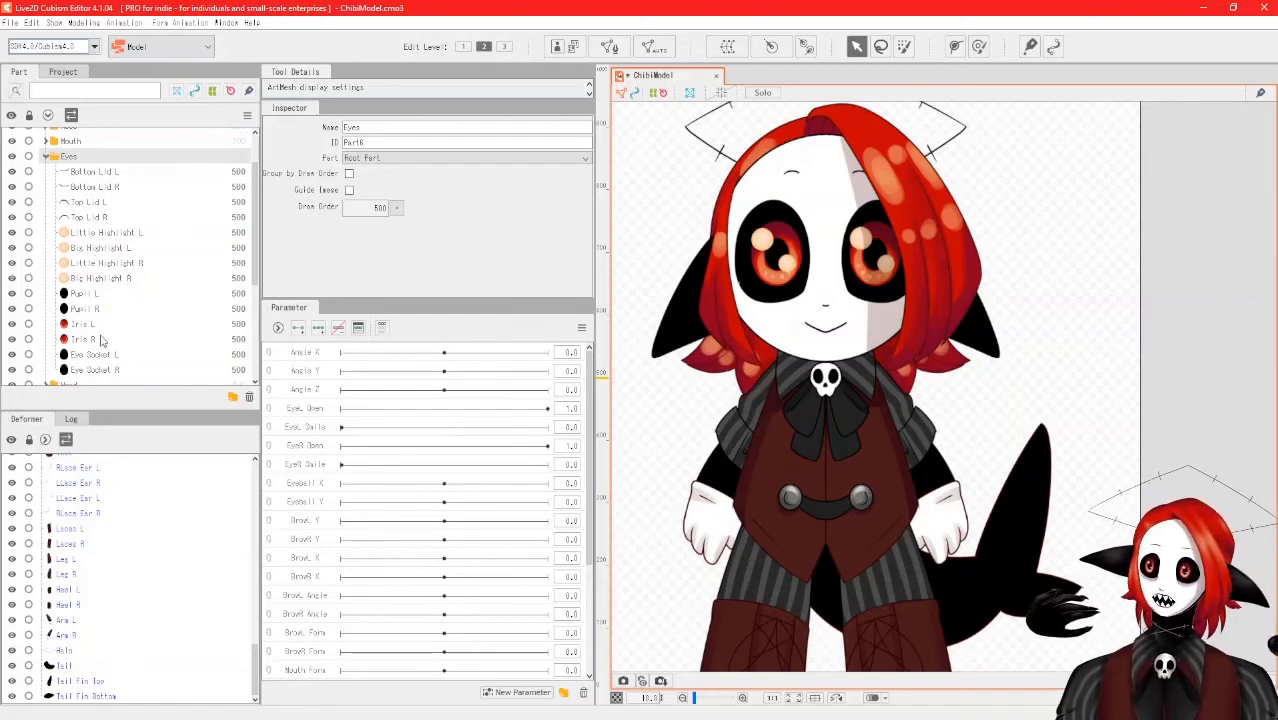
{"action": "left_click", "coordinate": [45, 157]}
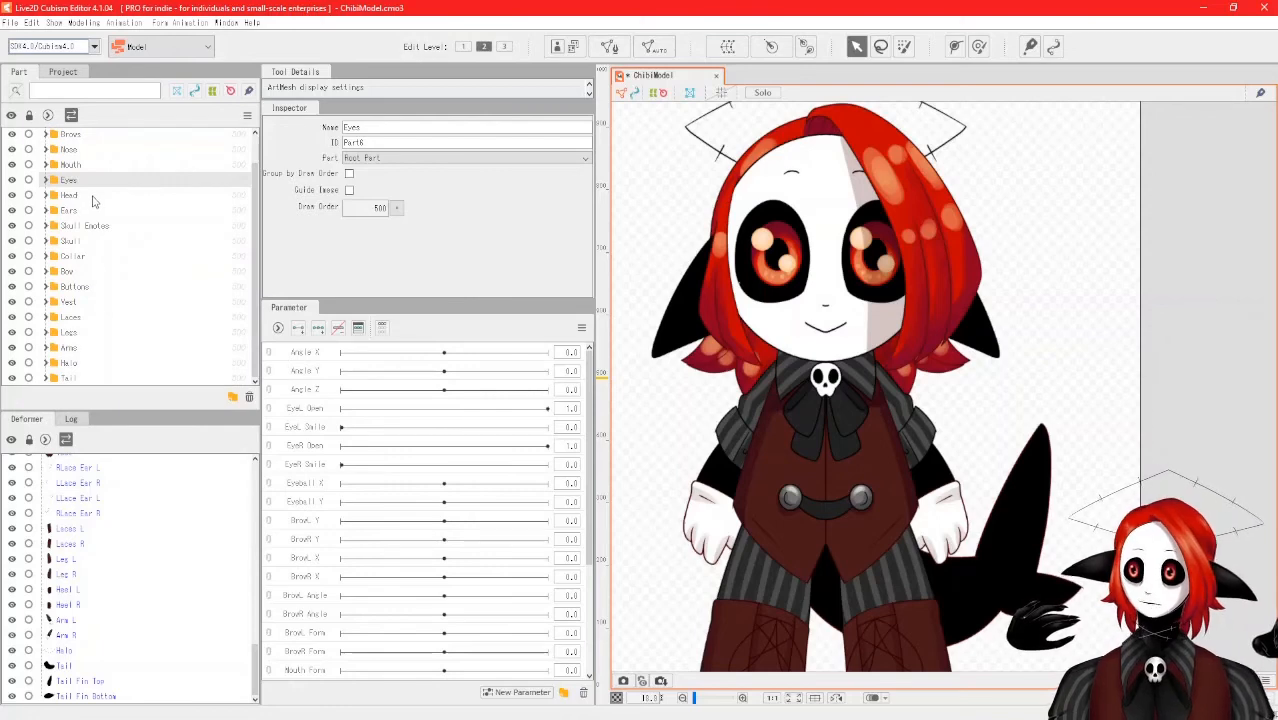
{"action": "left_click", "coordinate": [52, 197]}
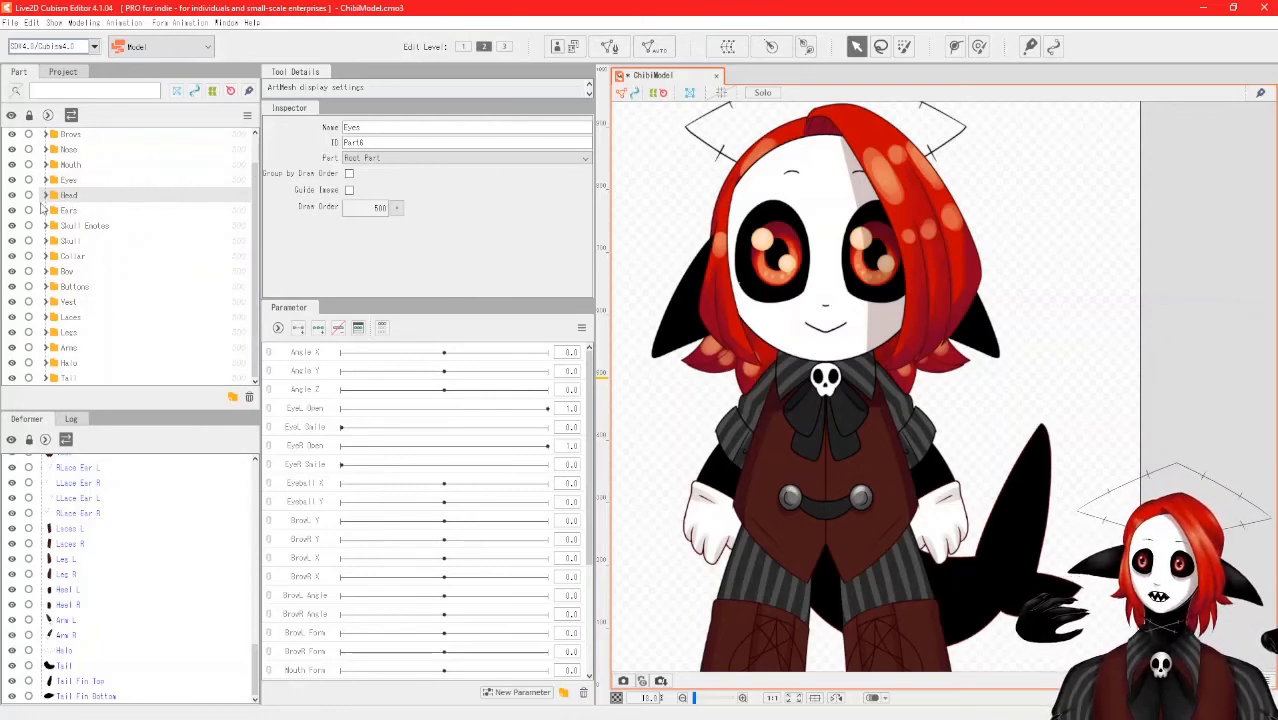
{"action": "left_click", "coordinate": [45, 195]}
{"action": "left_click", "coordinate": [45, 195]}
Check the Ears folder and inspect the layers inside Skull Emotes and Skull, leaving all of them collapsed.
{"action": "left_click", "coordinate": [52, 212]}
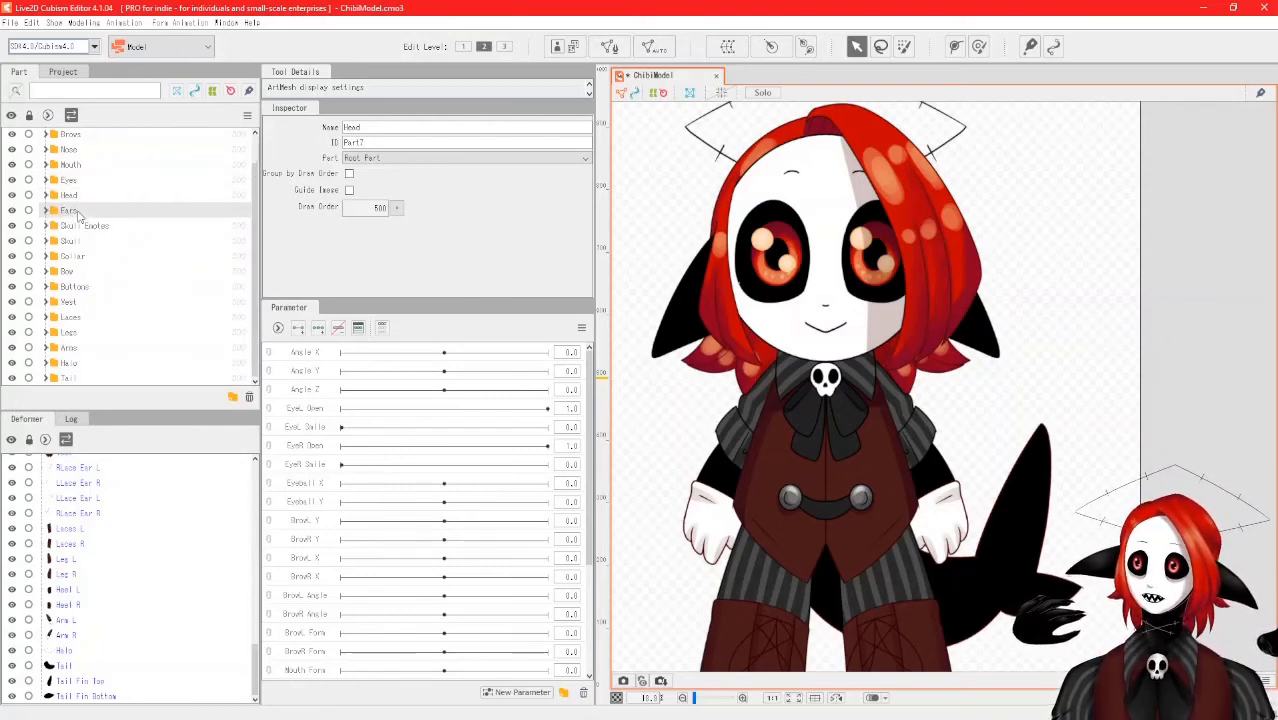
{"action": "left_click", "coordinate": [106, 228]}
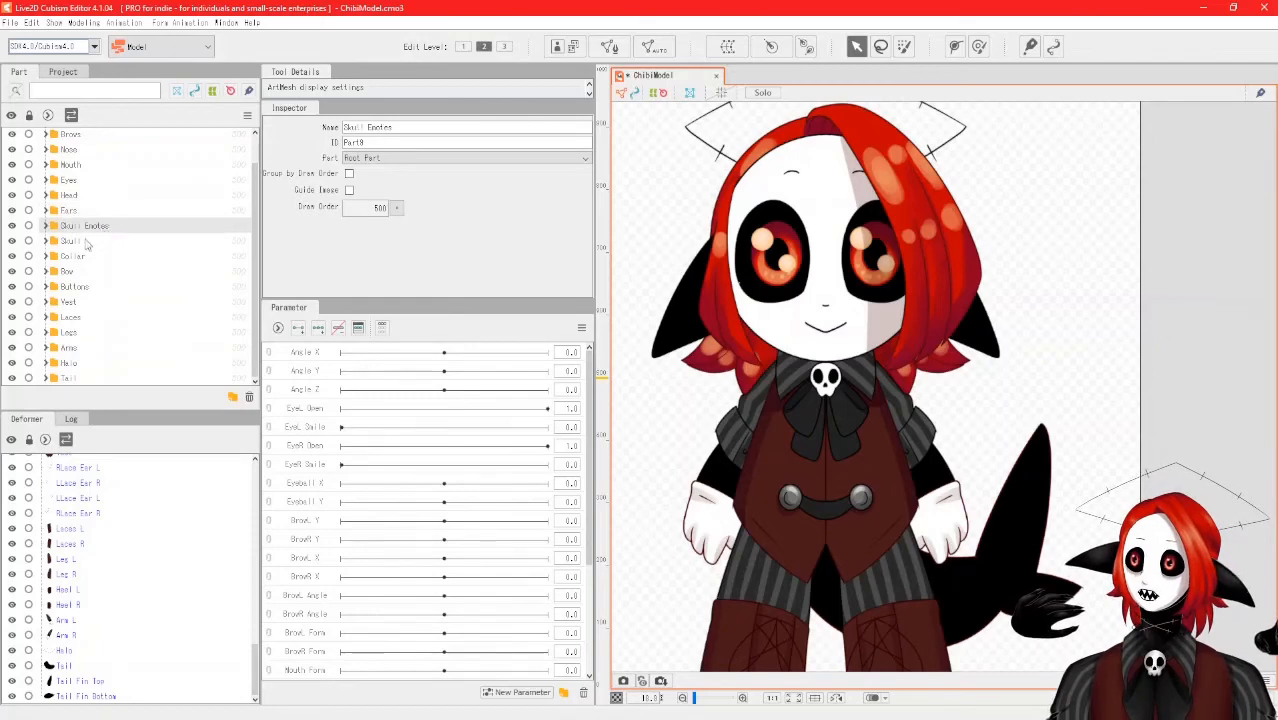
{"action": "left_click", "coordinate": [46, 227]}
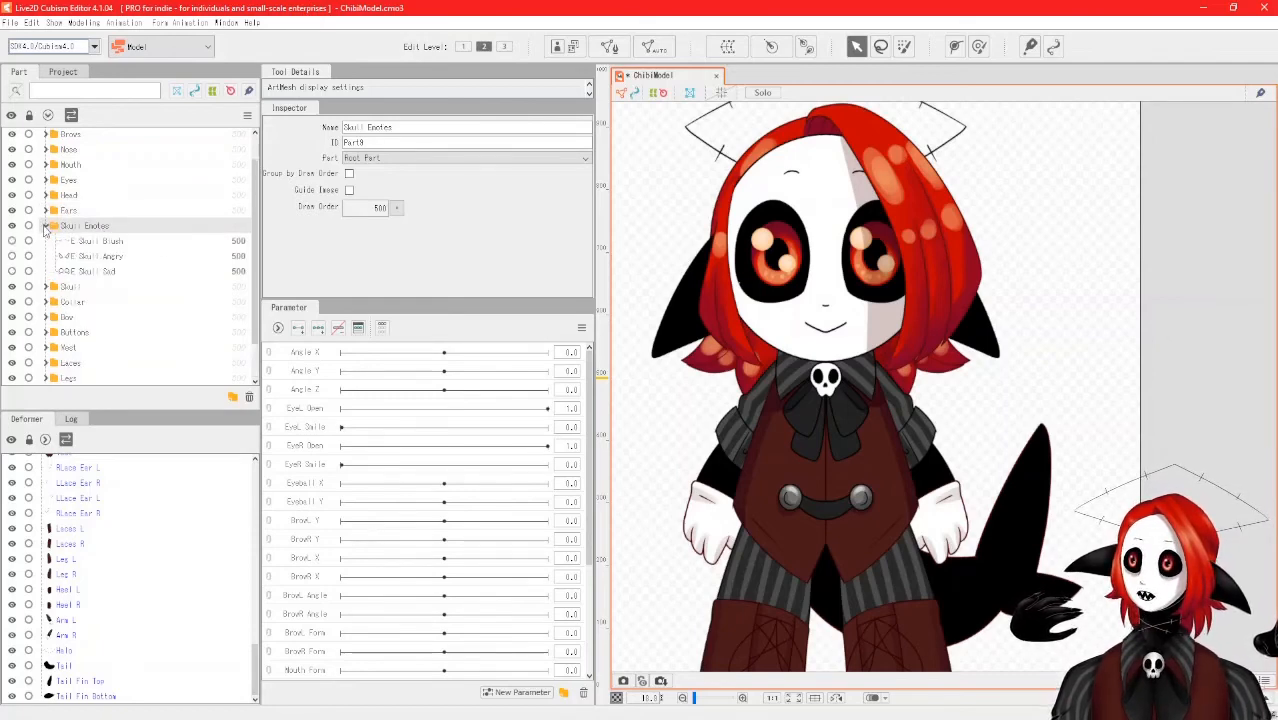
{"action": "left_click", "coordinate": [46, 227]}
{"action": "left_click", "coordinate": [52, 243]}
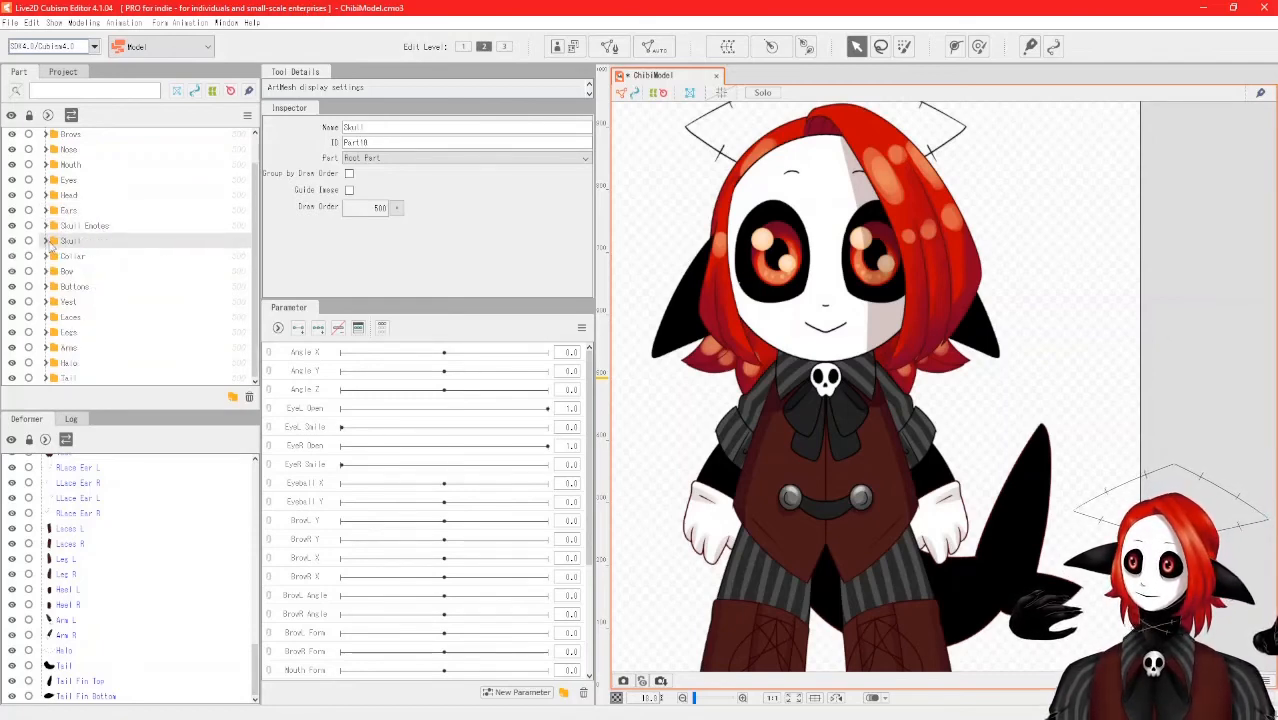
{"action": "left_click", "coordinate": [46, 243]}
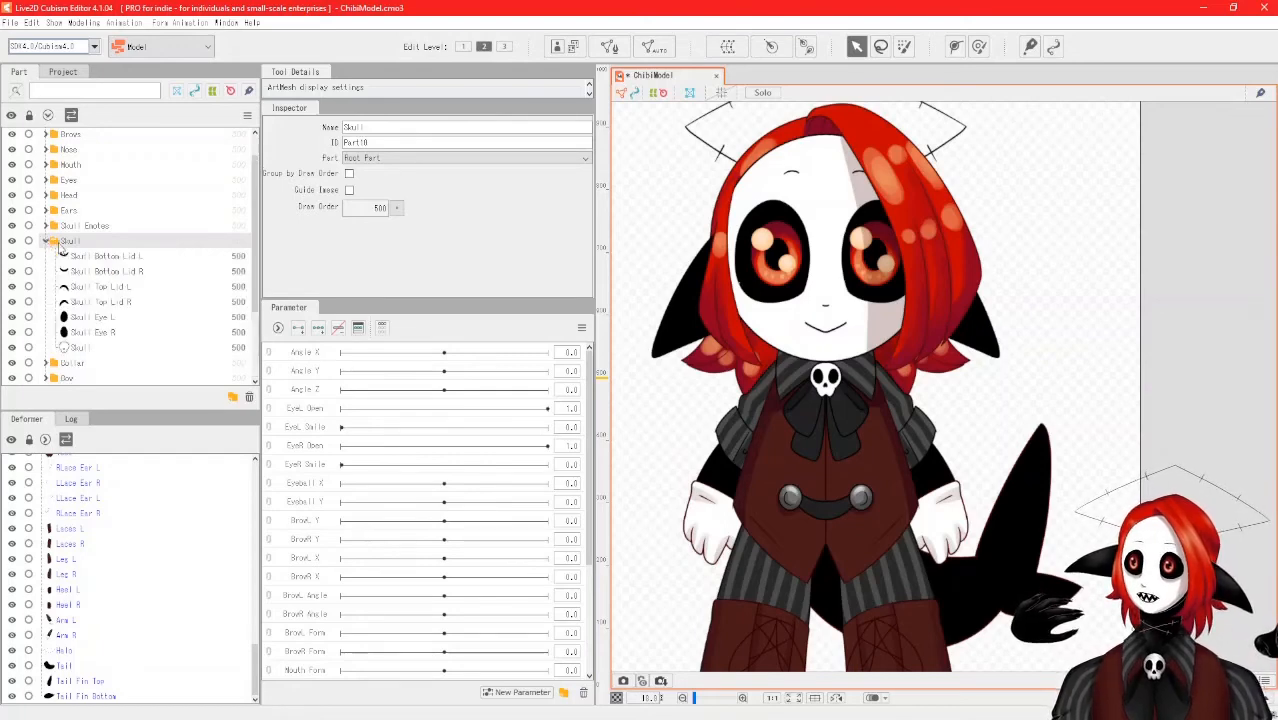
{"action": "left_click", "coordinate": [47, 243]}
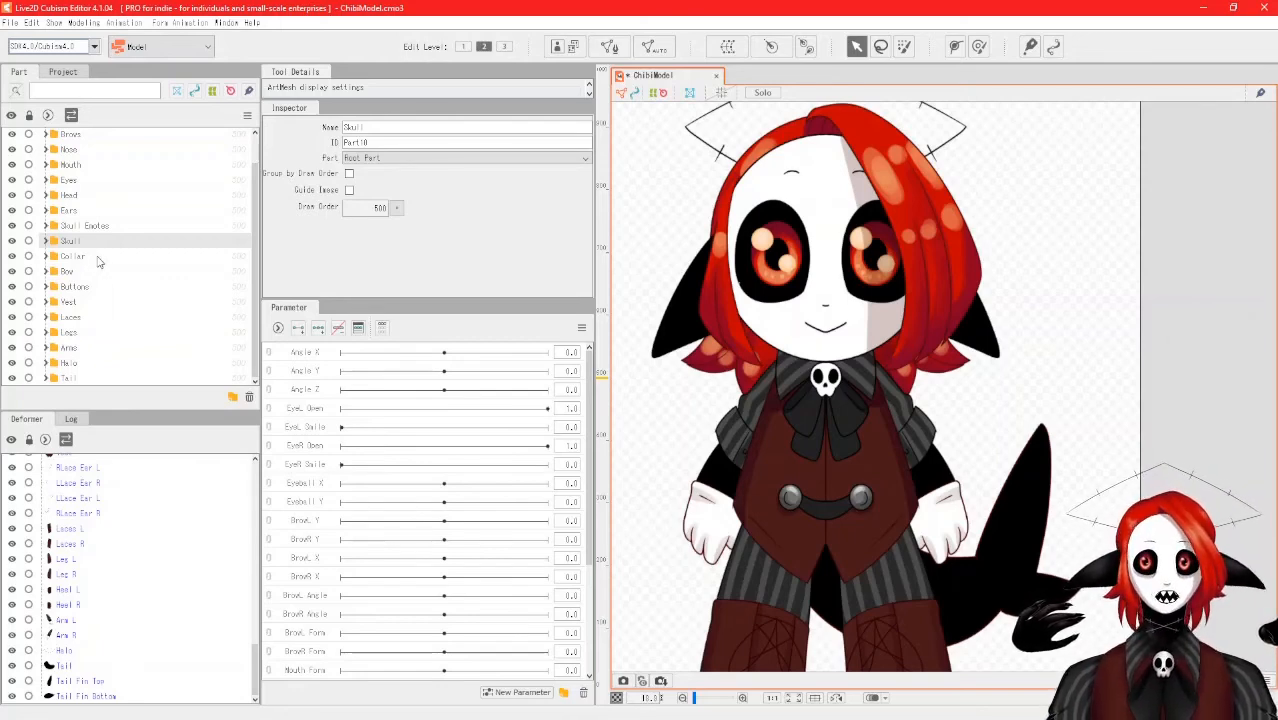
Inspect the layers inside the Collar and Bow folders, collapsing each folder again.
{"action": "left_click", "coordinate": [96, 258]}
{"action": "left_click", "coordinate": [46, 257]}
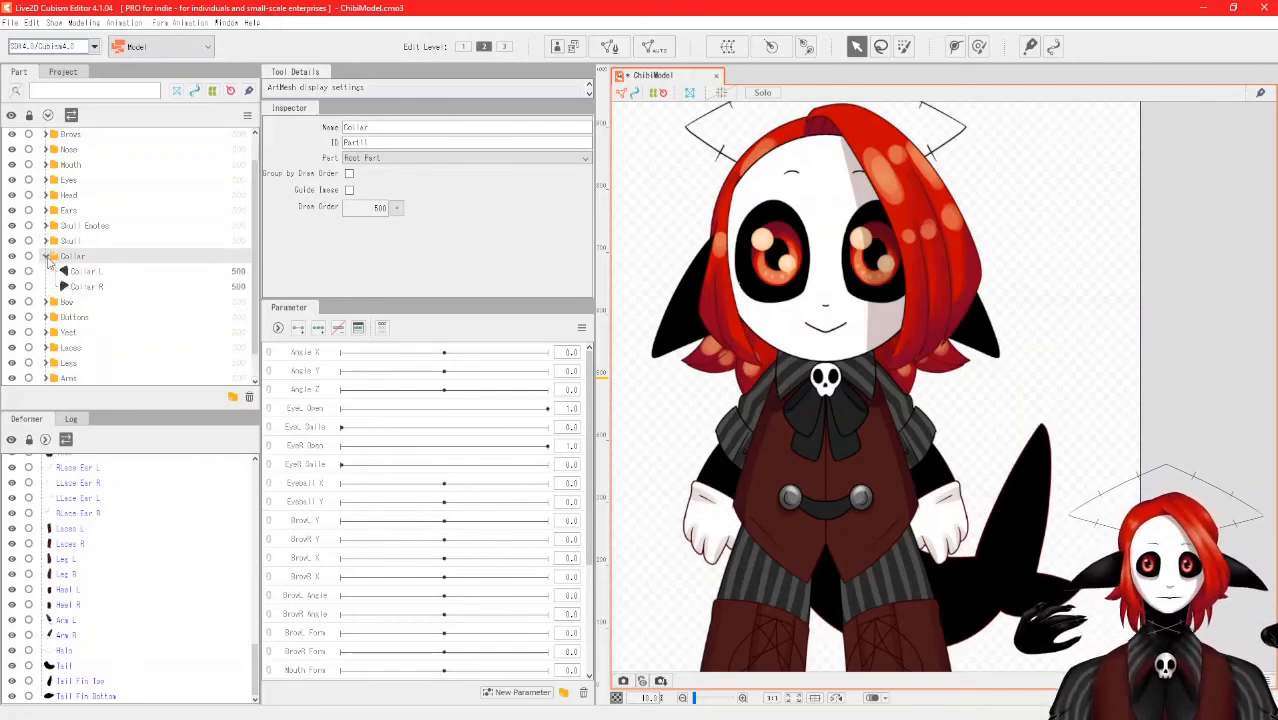
{"action": "left_click", "coordinate": [46, 257]}
{"action": "left_click", "coordinate": [50, 272]}
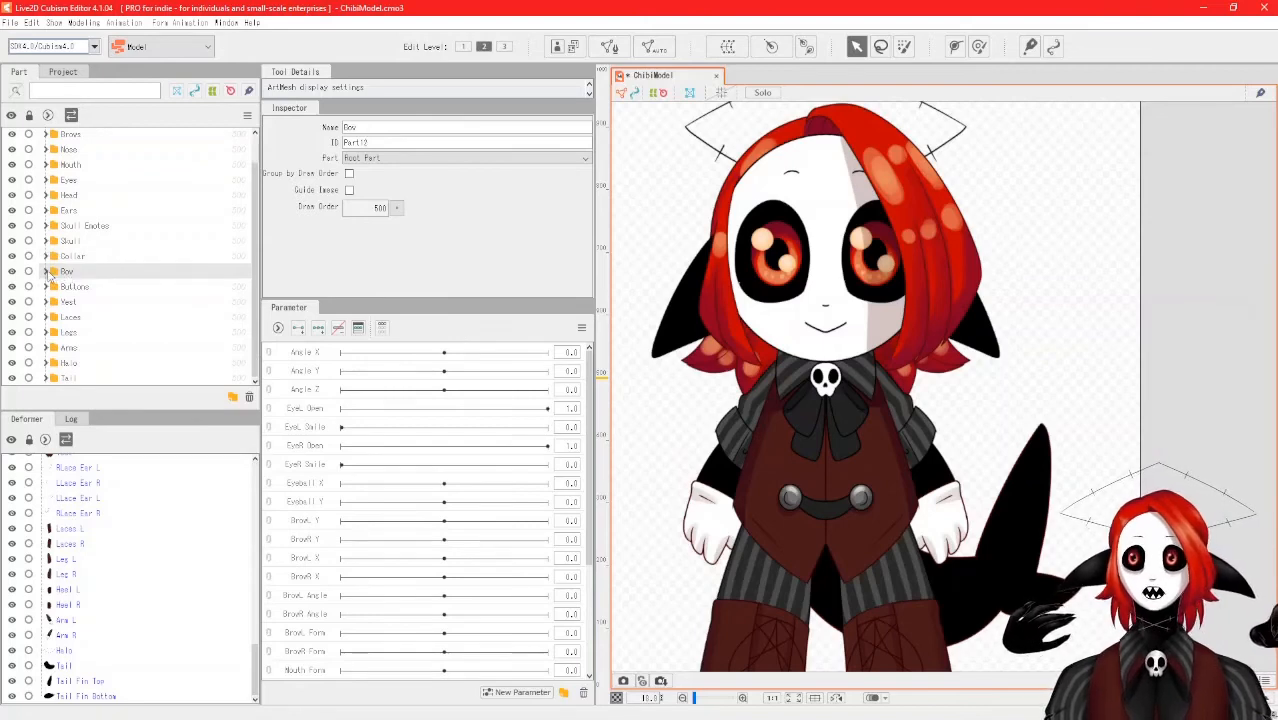
{"action": "left_click", "coordinate": [46, 272]}
{"action": "left_click", "coordinate": [46, 272]}
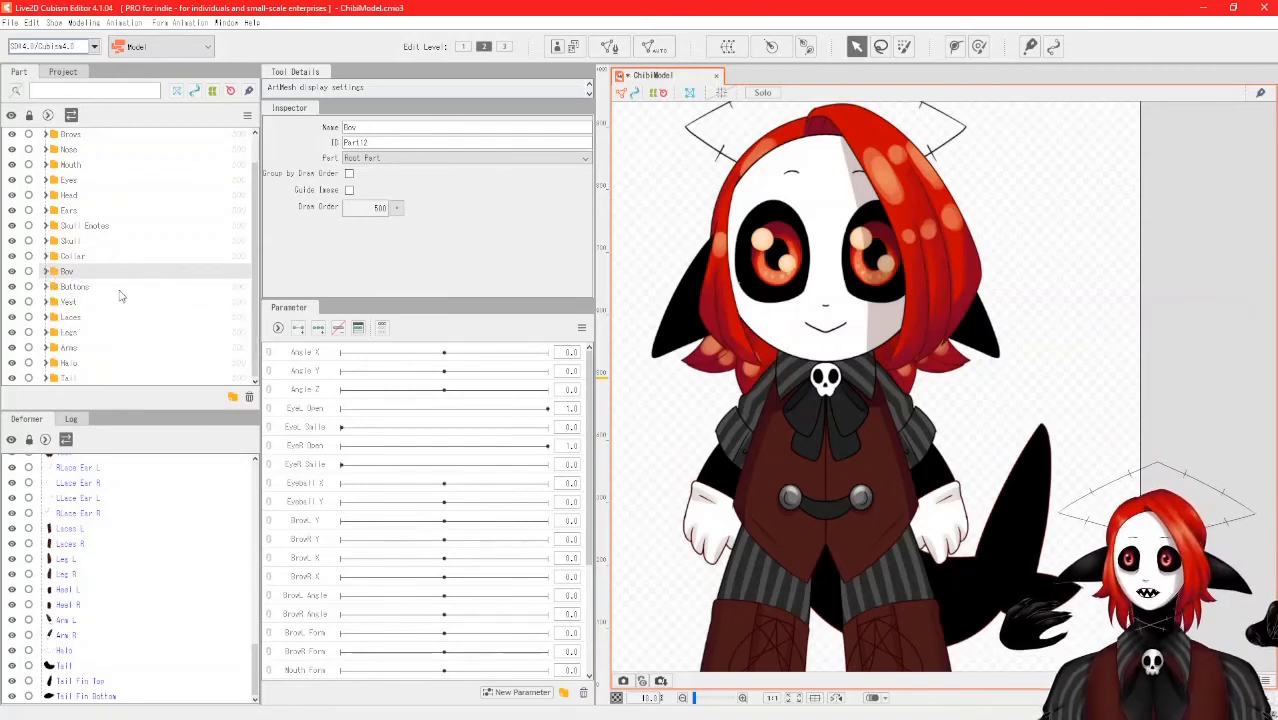
Inspect the layers inside the Buttons and Vest folders, collapsing each folder again.
{"action": "left_click", "coordinate": [50, 287]}
{"action": "left_click", "coordinate": [46, 287]}
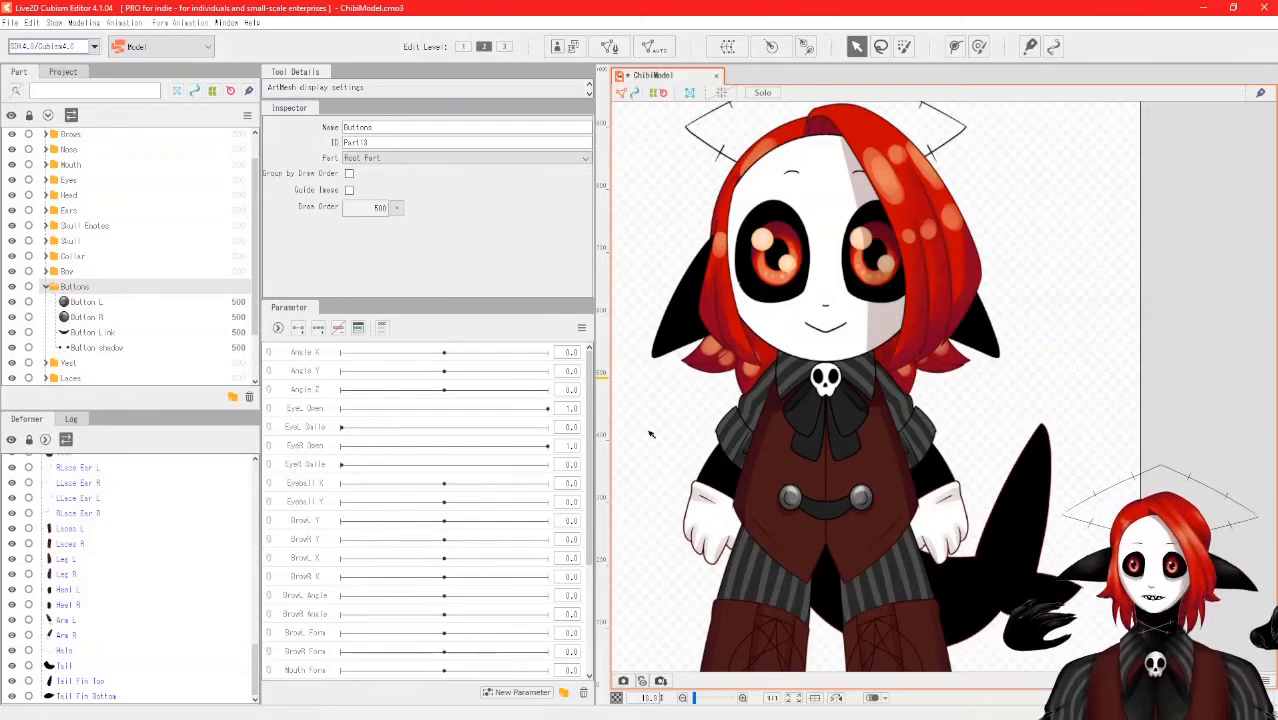
{"action": "left_click", "coordinate": [47, 288]}
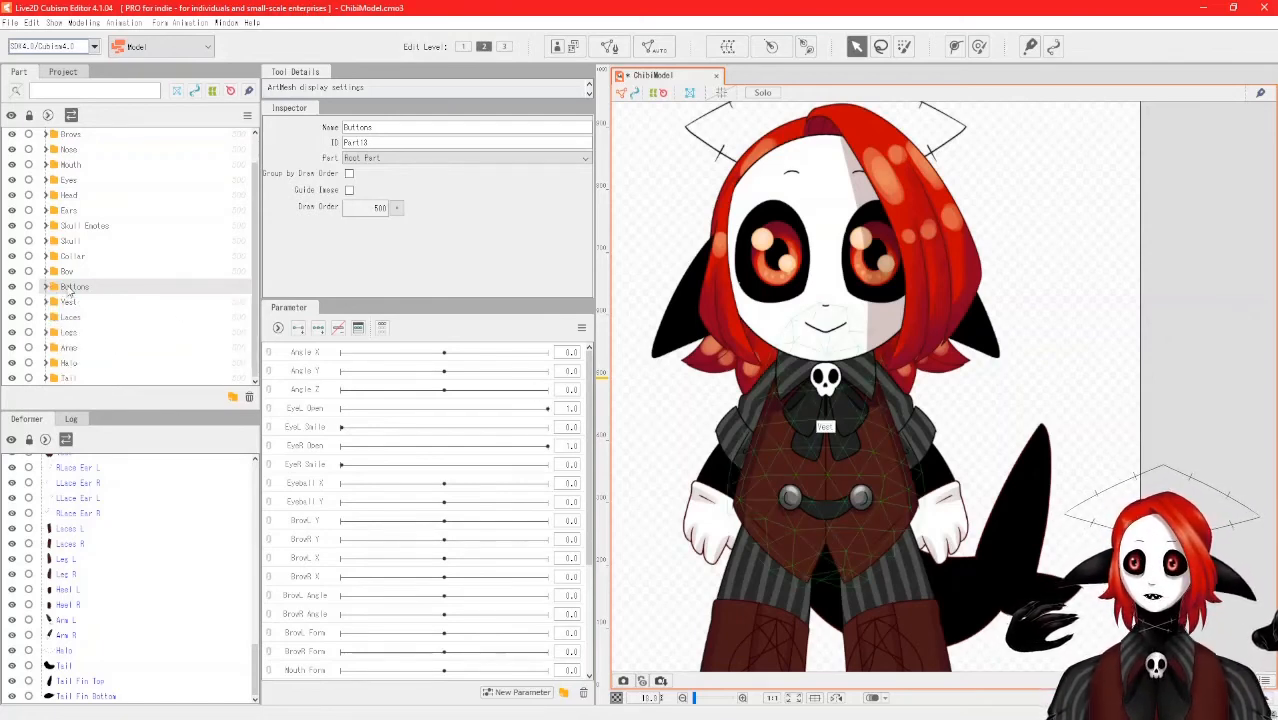
{"action": "left_click", "coordinate": [53, 303]}
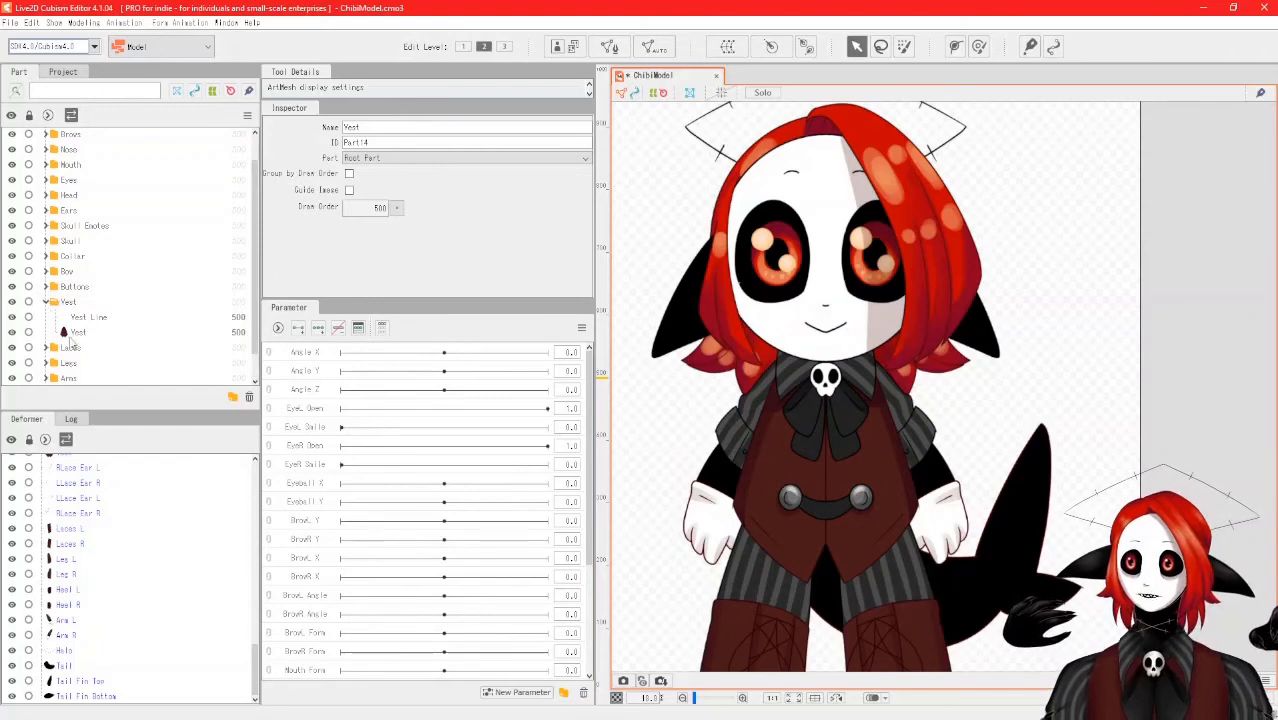
{"action": "left_click", "coordinate": [46, 302]}
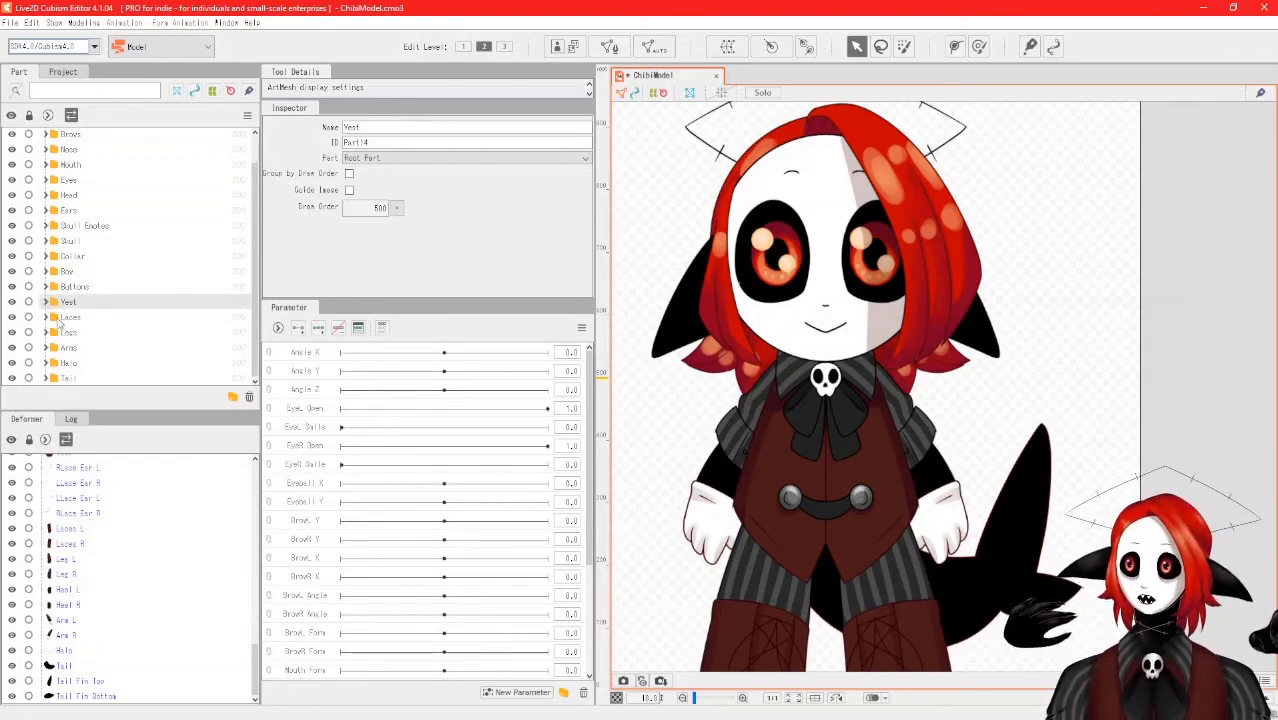
Inspect the layers inside the Laces and Legs folders against the boots on the model, collapsing both folders again.
{"action": "double_click", "coordinate": [88, 322]}
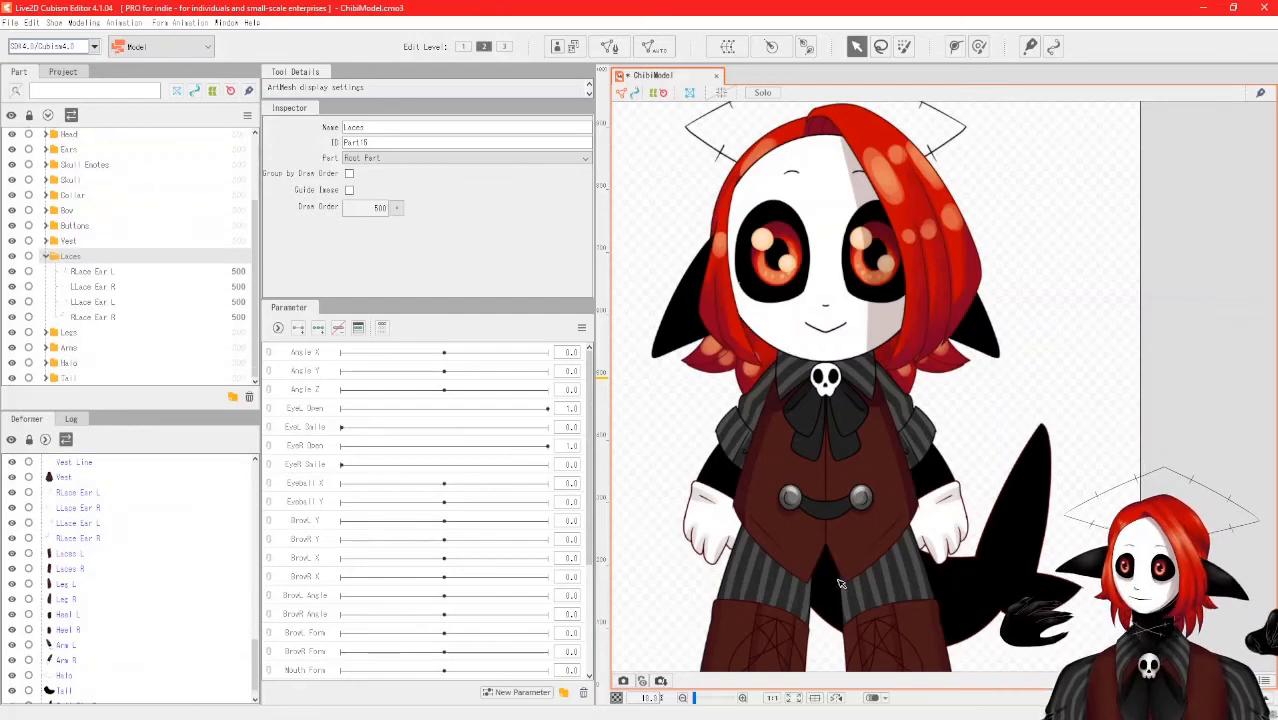
{"action": "scroll", "coordinate": [775, 615], "scroll_direction": "down", "scroll_amount": 3}
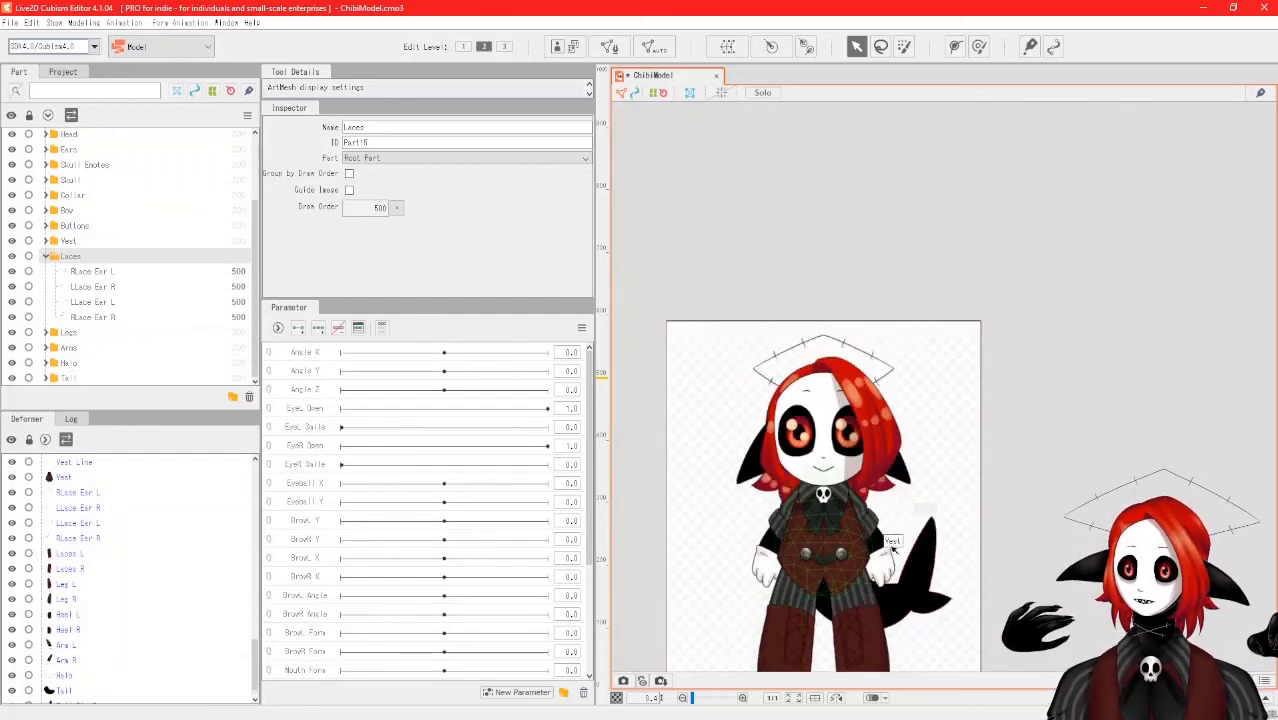
{"action": "left_click_drag", "start_coordinate": [873, 535], "coordinate": [841, 376]}
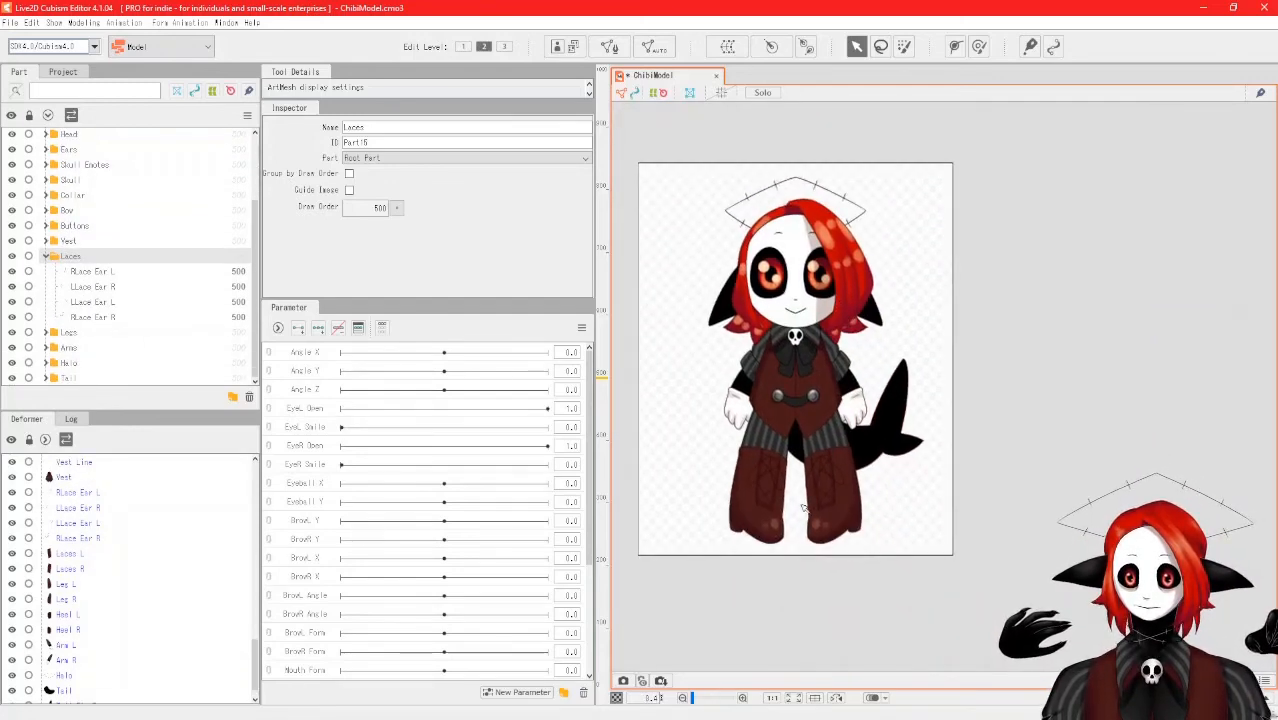
{"action": "scroll", "coordinate": [801, 501], "scroll_direction": "up", "scroll_amount": 2}
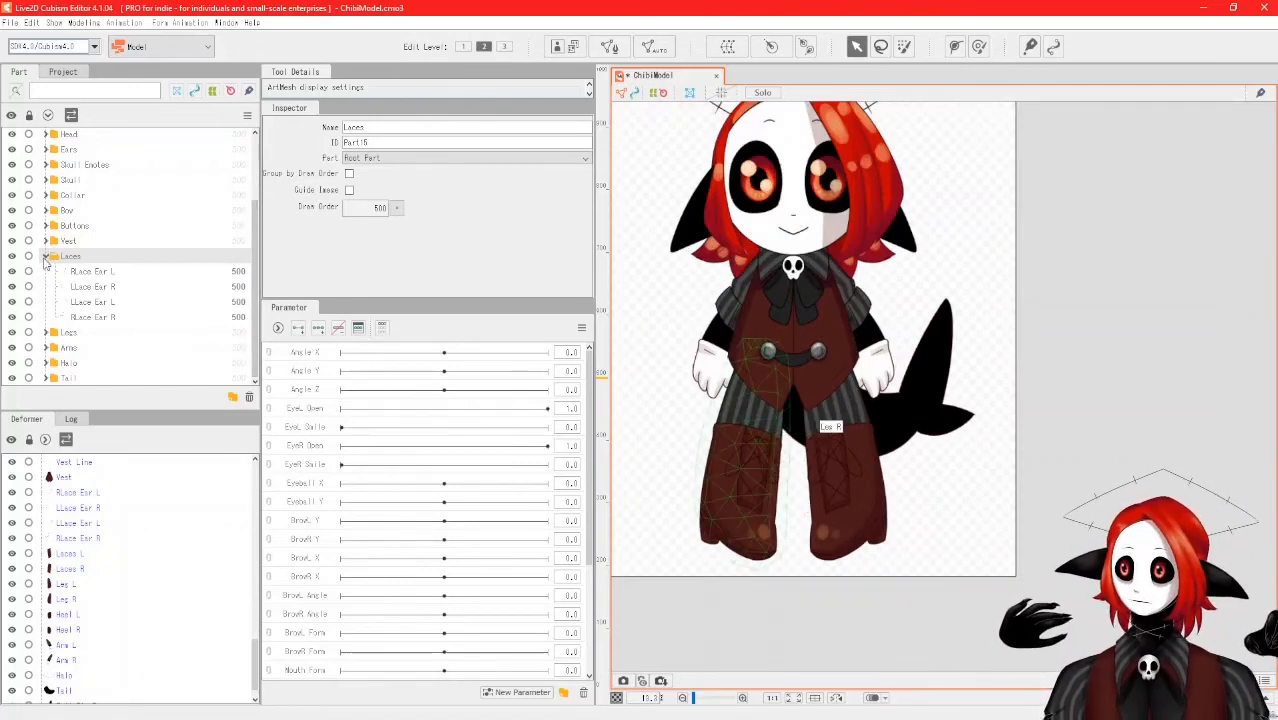
{"action": "left_click", "coordinate": [46, 256]}
{"action": "left_click", "coordinate": [44, 332]}
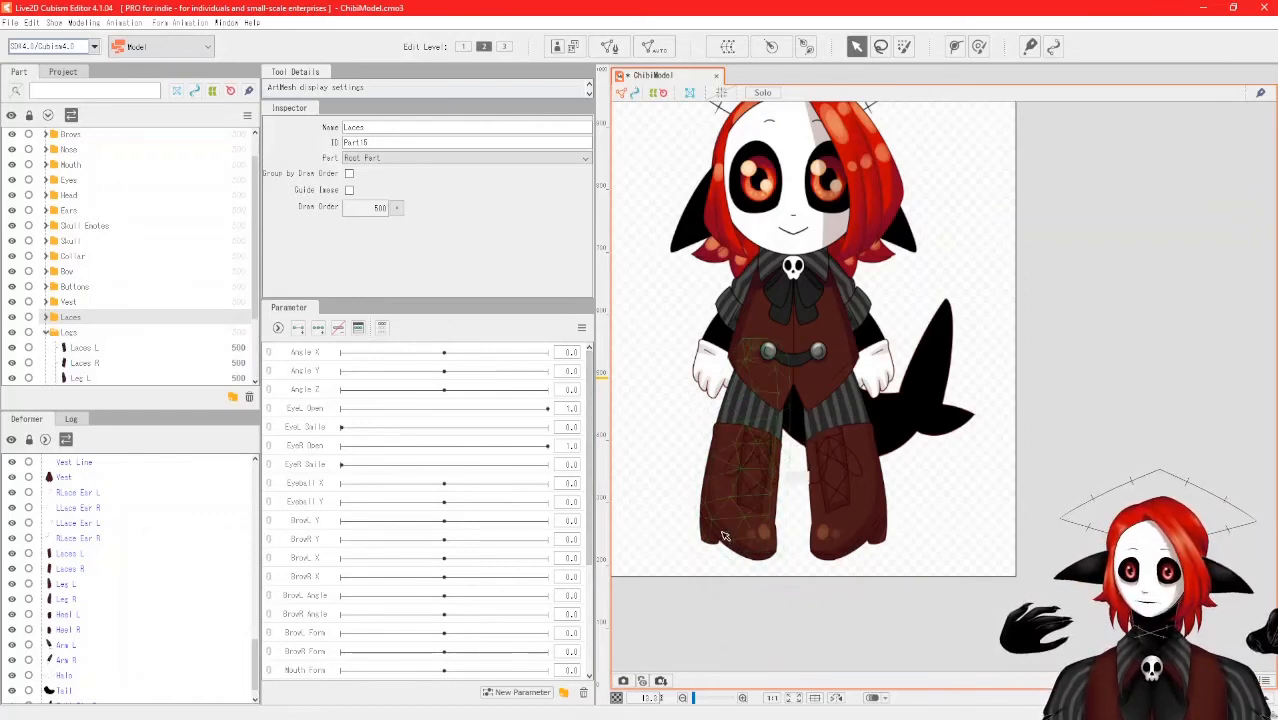
{"action": "left_click", "coordinate": [46, 333]}
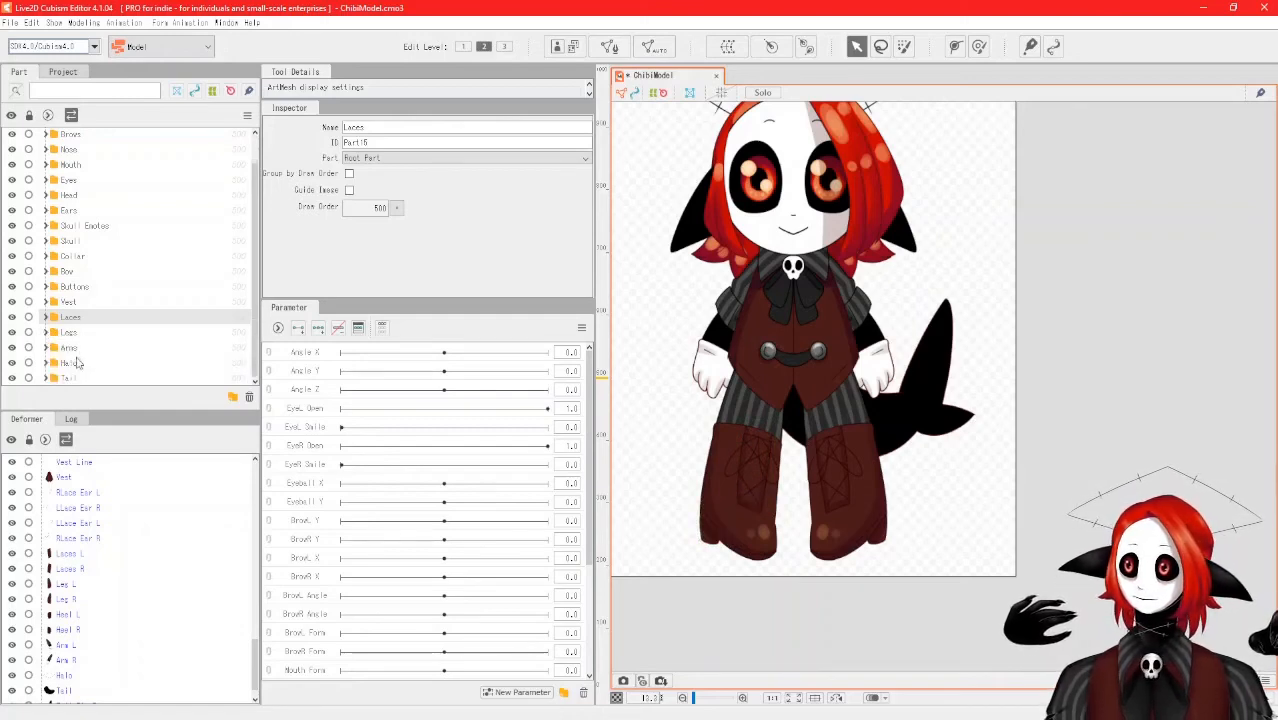
Review the remaining Arms, Halo and Tail part folders by selecting each one in turn.
{"action": "left_click", "coordinate": [71, 348]}
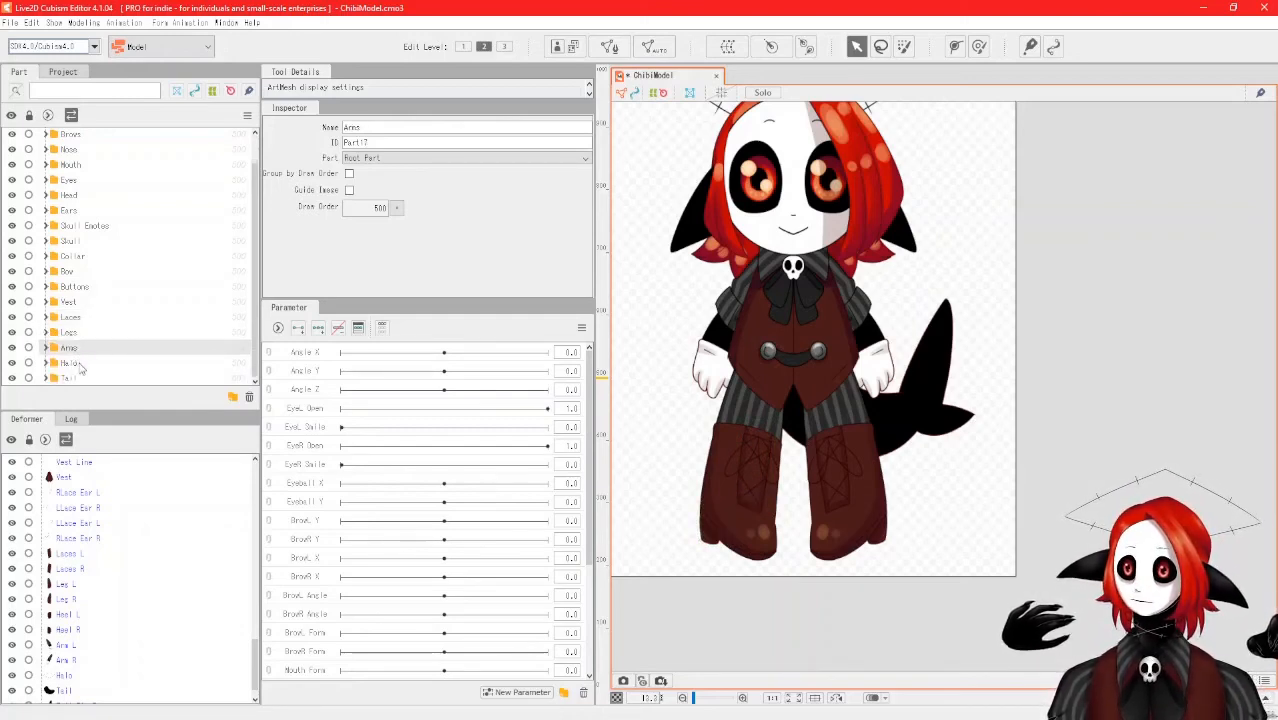
{"action": "left_click", "coordinate": [110, 364]}
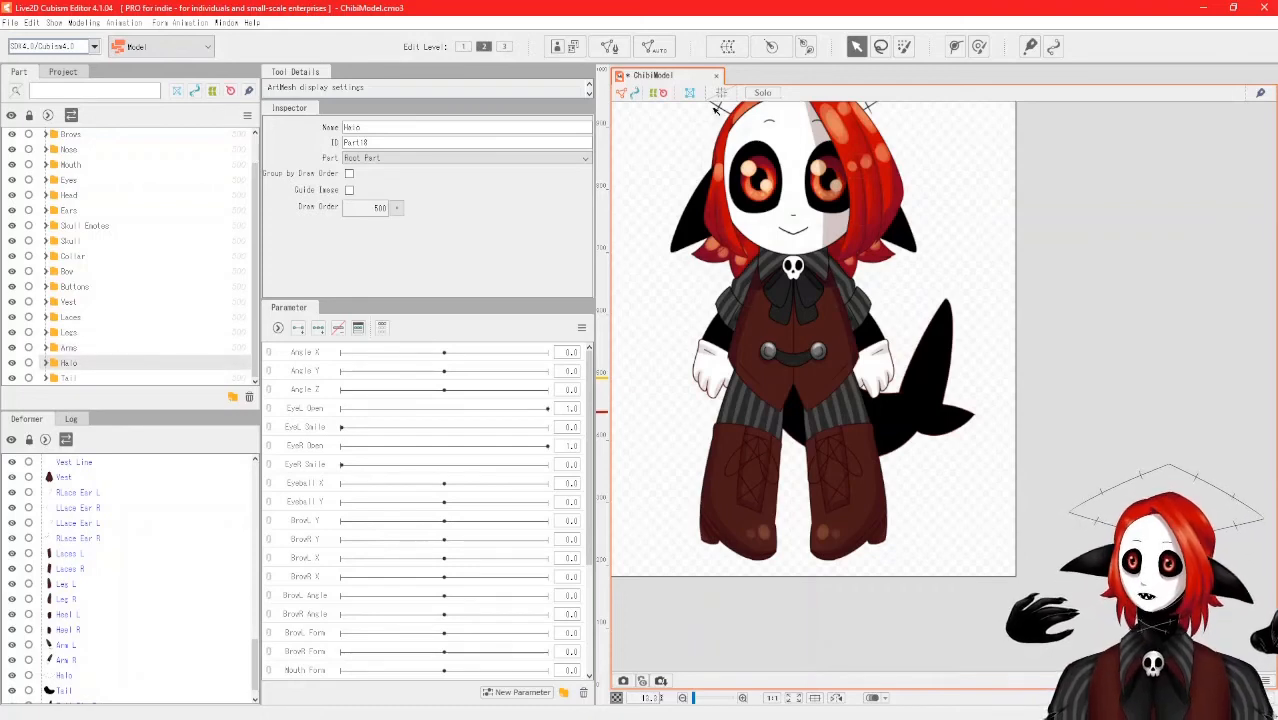
{"action": "left_click", "coordinate": [106, 378]}
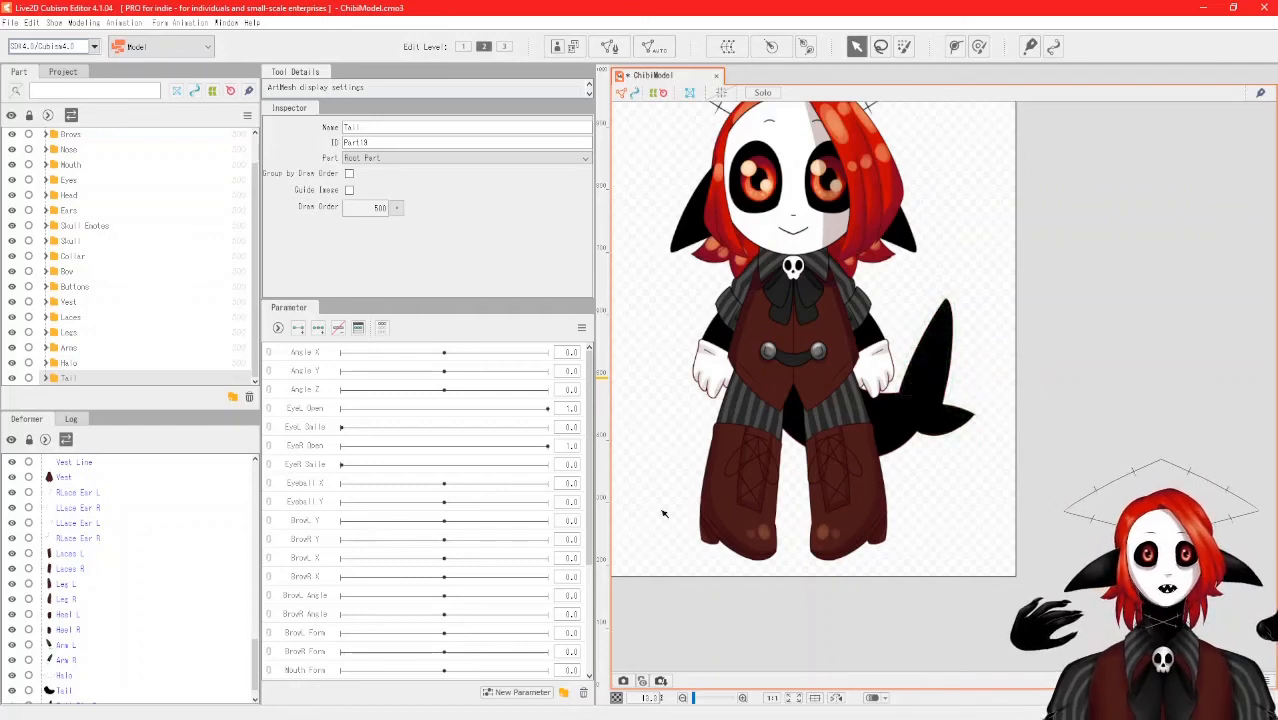
{"action": "scroll", "coordinate": [123, 300], "scroll_direction": "up", "scroll_amount": 1}
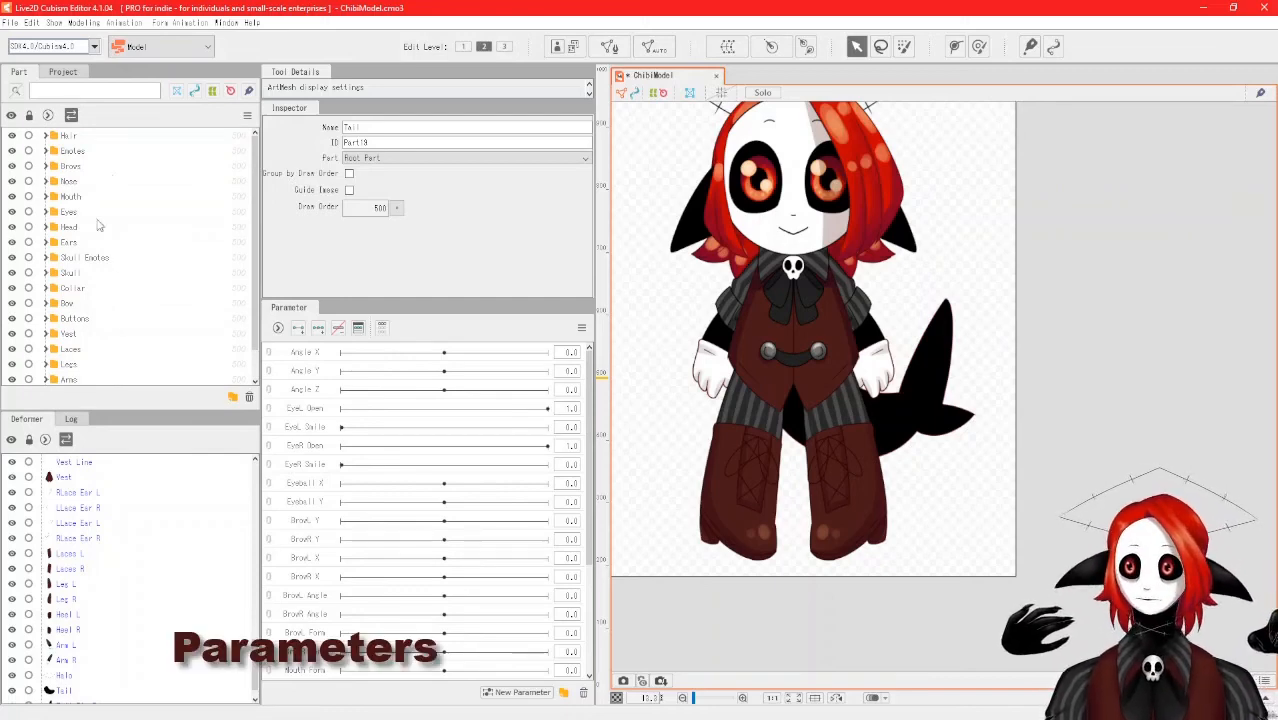
Create a new parameter folder and move the Angle X, Angle Y and Angle Z parameters into it.
{"action": "scroll", "coordinate": [325, 549], "scroll_direction": "down", "scroll_amount": 3}
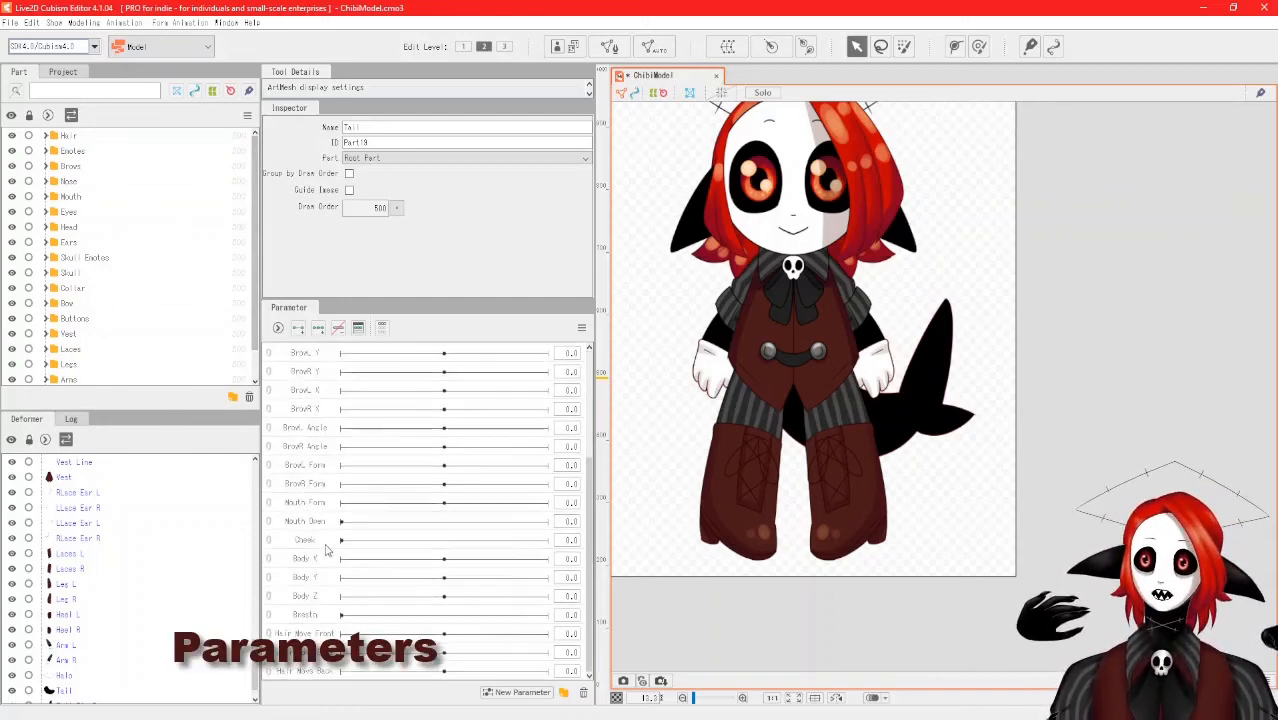
{"action": "scroll", "coordinate": [297, 571], "scroll_direction": "up", "scroll_amount": 3}
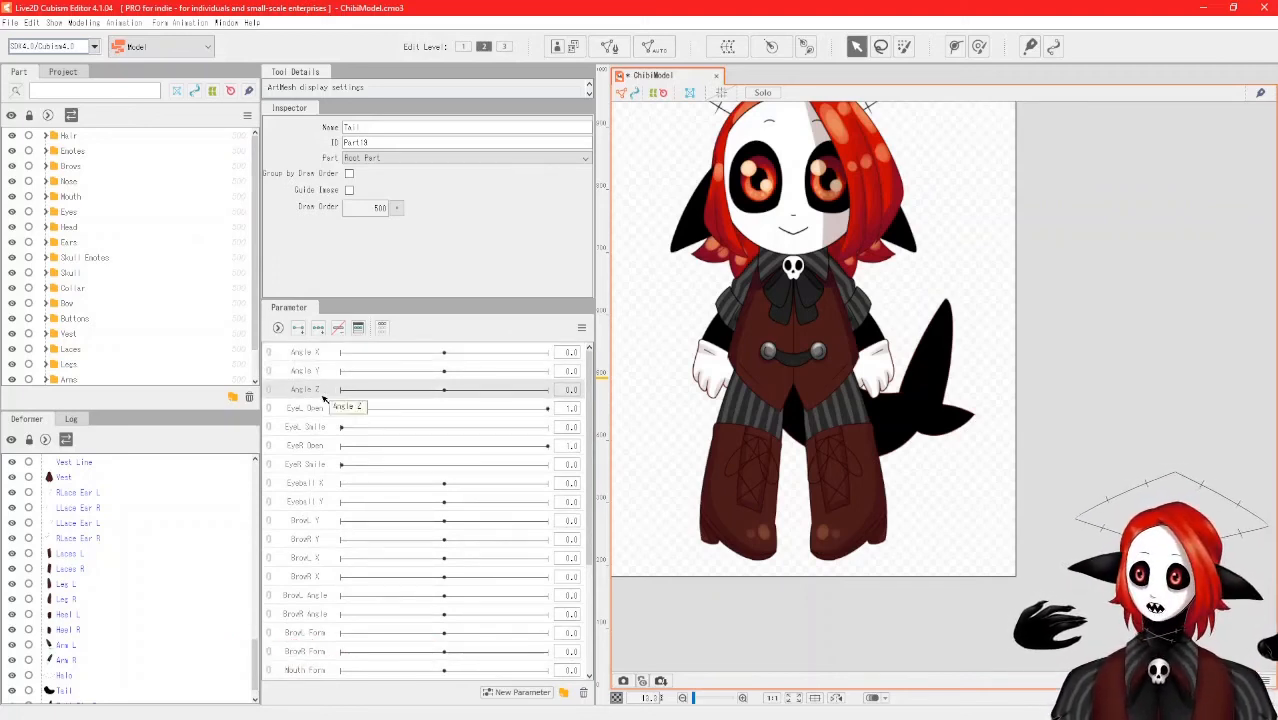
{"action": "left_click", "coordinate": [310, 356]}
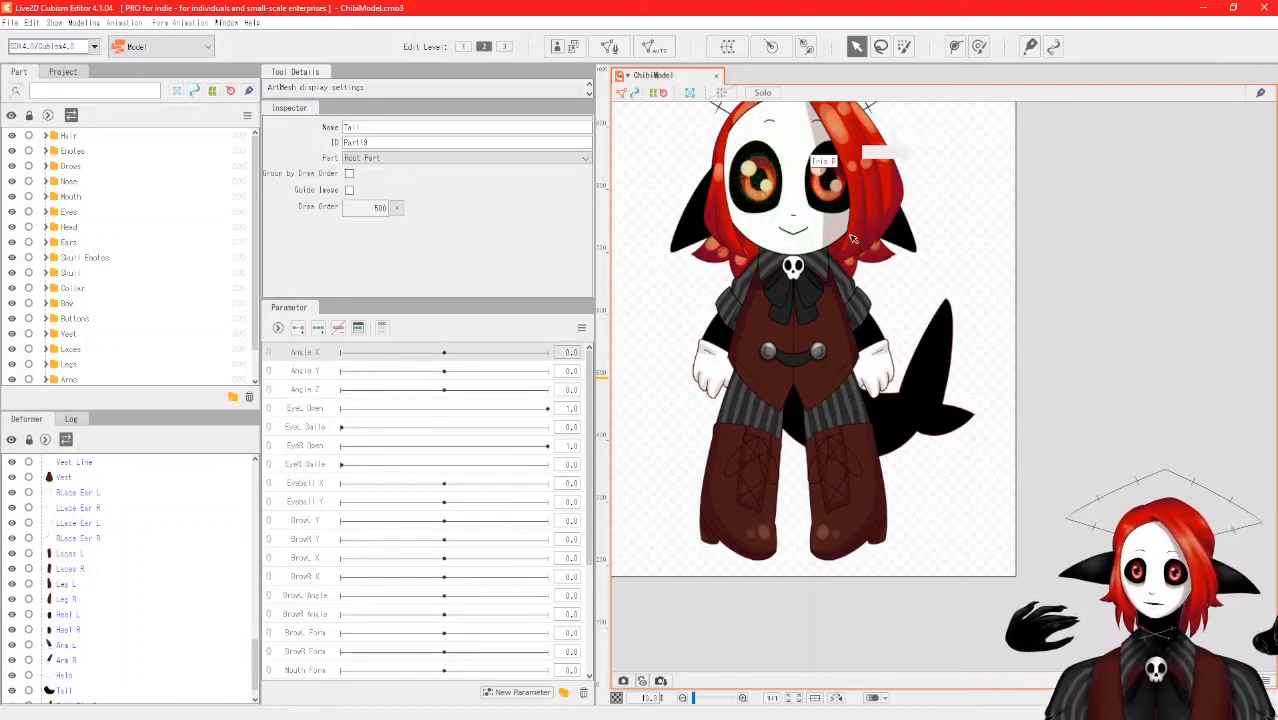
{"action": "left_click_drag", "start_coordinate": [964, 207], "coordinate": [996, 258]}
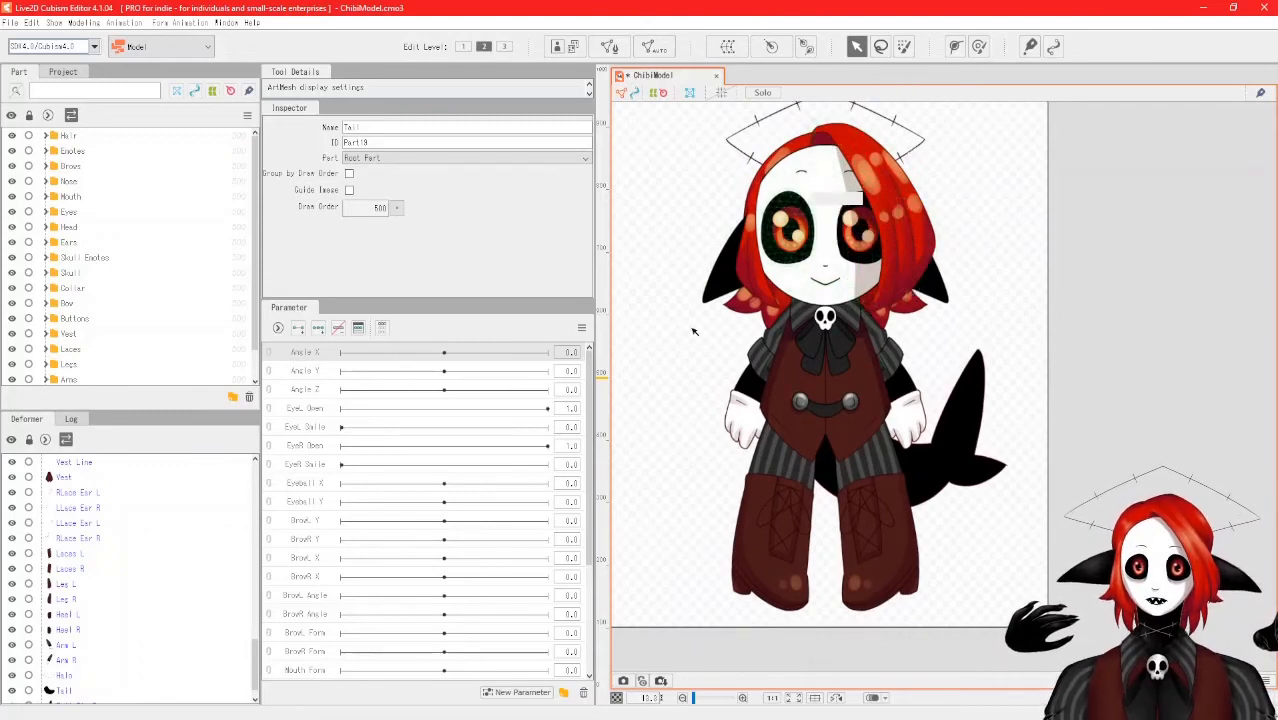
{"action": "left_click", "coordinate": [320, 390], "text": "shift"}
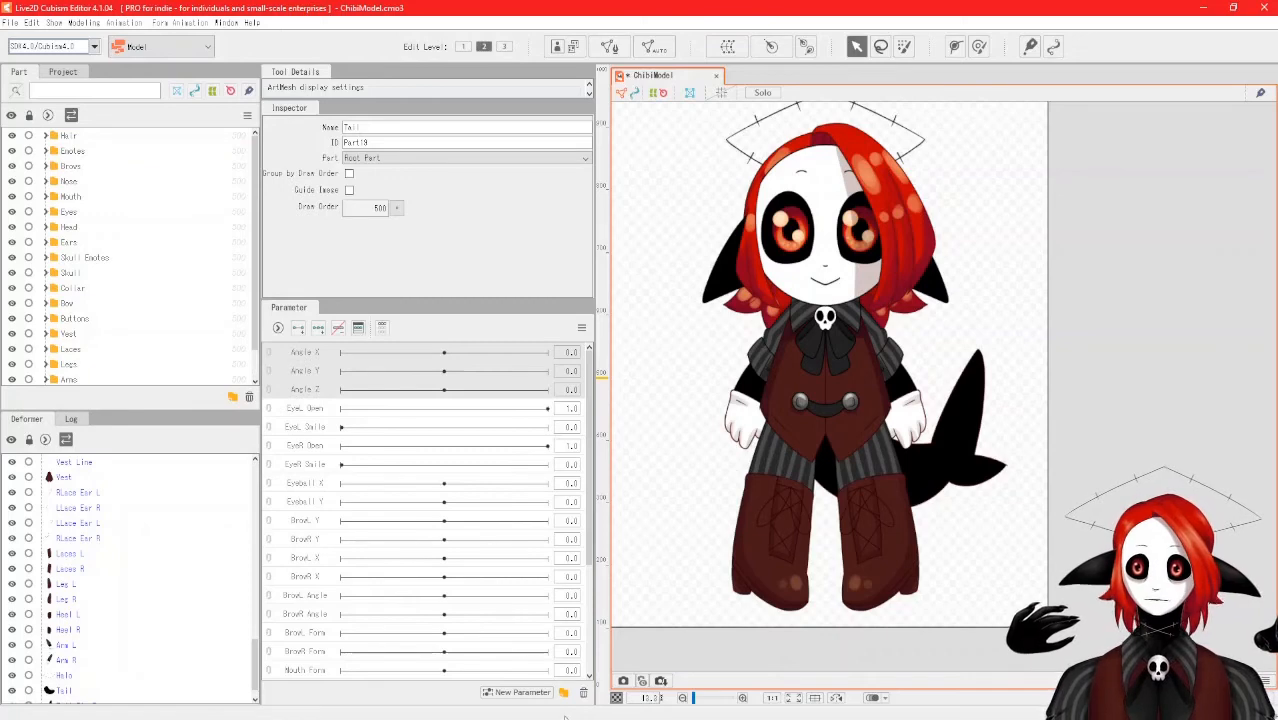
{"action": "left_click", "coordinate": [562, 696]}
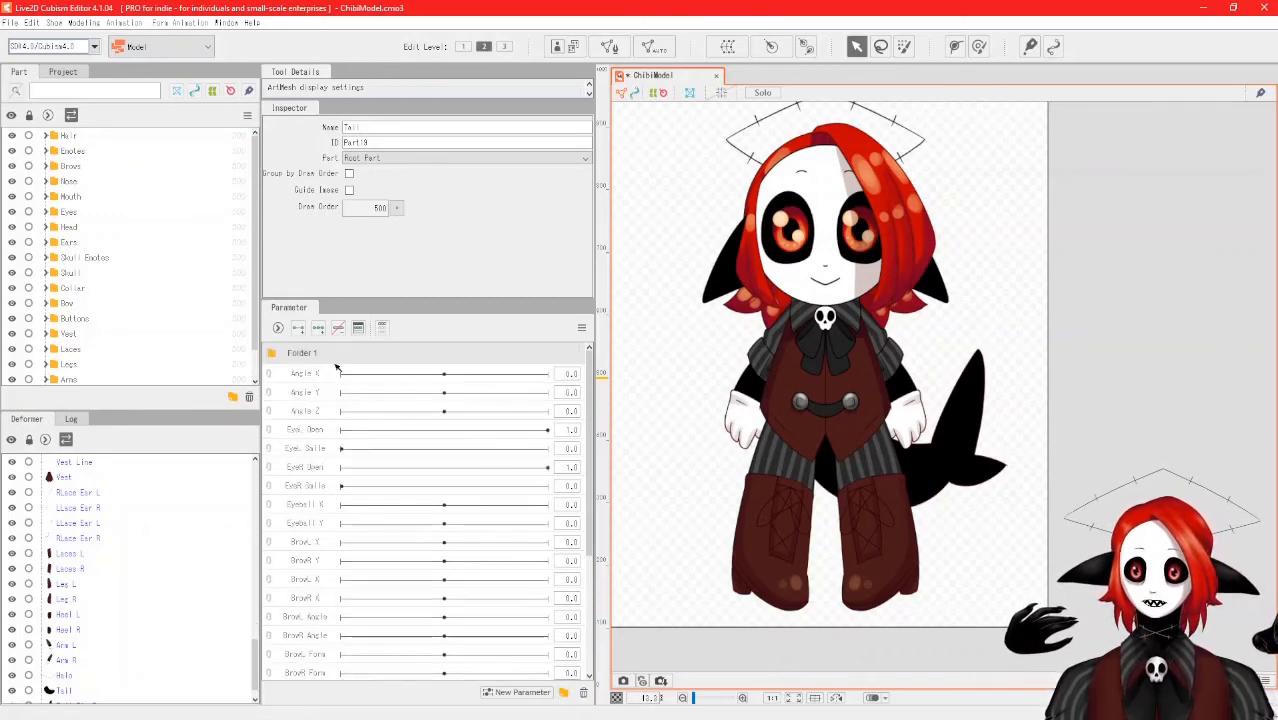
{"action": "left_click_drag", "start_coordinate": [318, 405], "coordinate": [322, 355]}
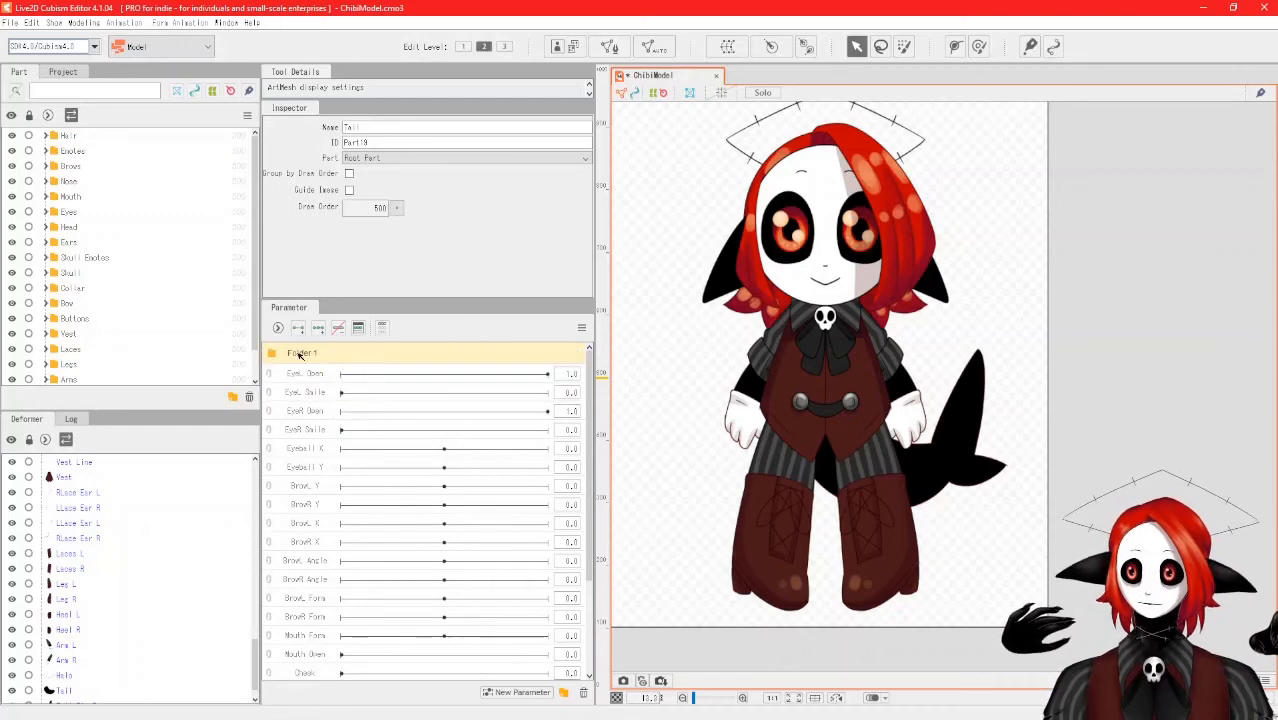
Rename the parameter folder holding Angle X, Y and Z as Head.
{"action": "left_click", "coordinate": [271, 355]}
{"action": "double_click", "coordinate": [302, 355]}
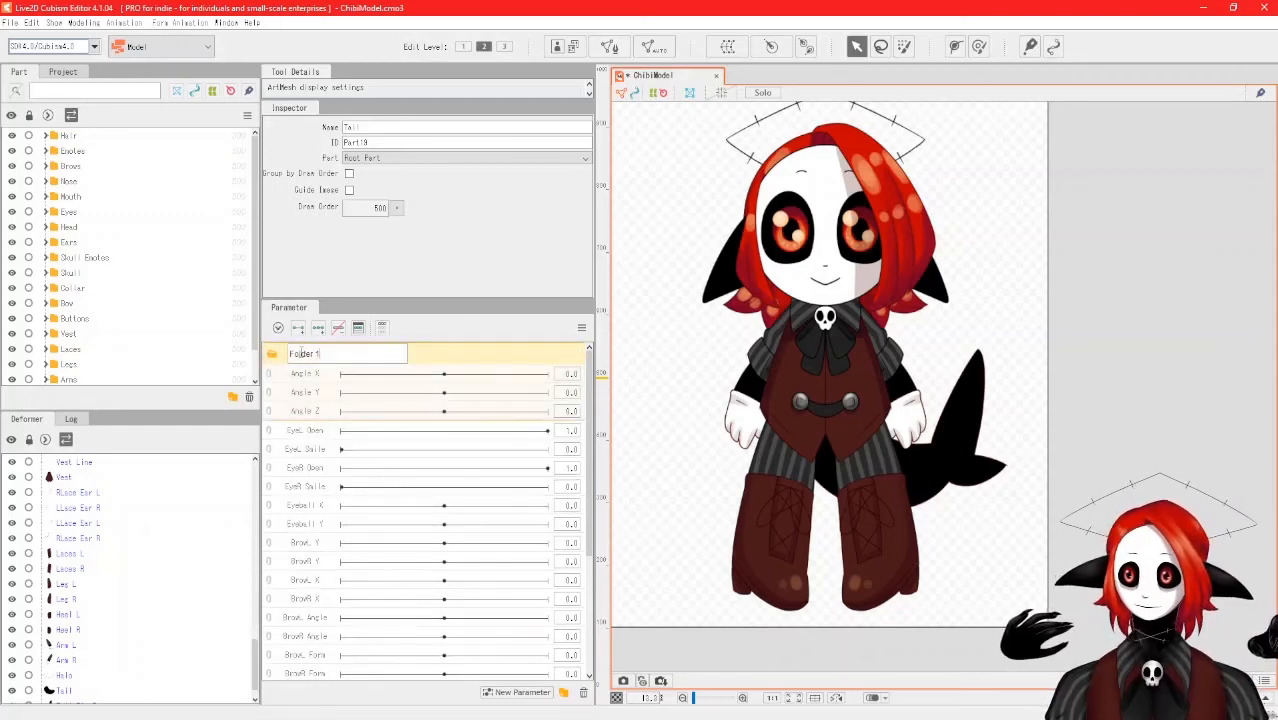
{"action": "key", "text": "BackSpace"}
{"action": "key", "text": "BackSpace"}
{"action": "key", "text": "BackSpace"}
{"action": "key", "text": "BackSpace"}
{"action": "key", "text": "BackSpace"}
{"action": "key", "text": "BackSpace"}
{"action": "key", "text": "BackSpace"}
{"action": "key", "text": "BackSpace"}
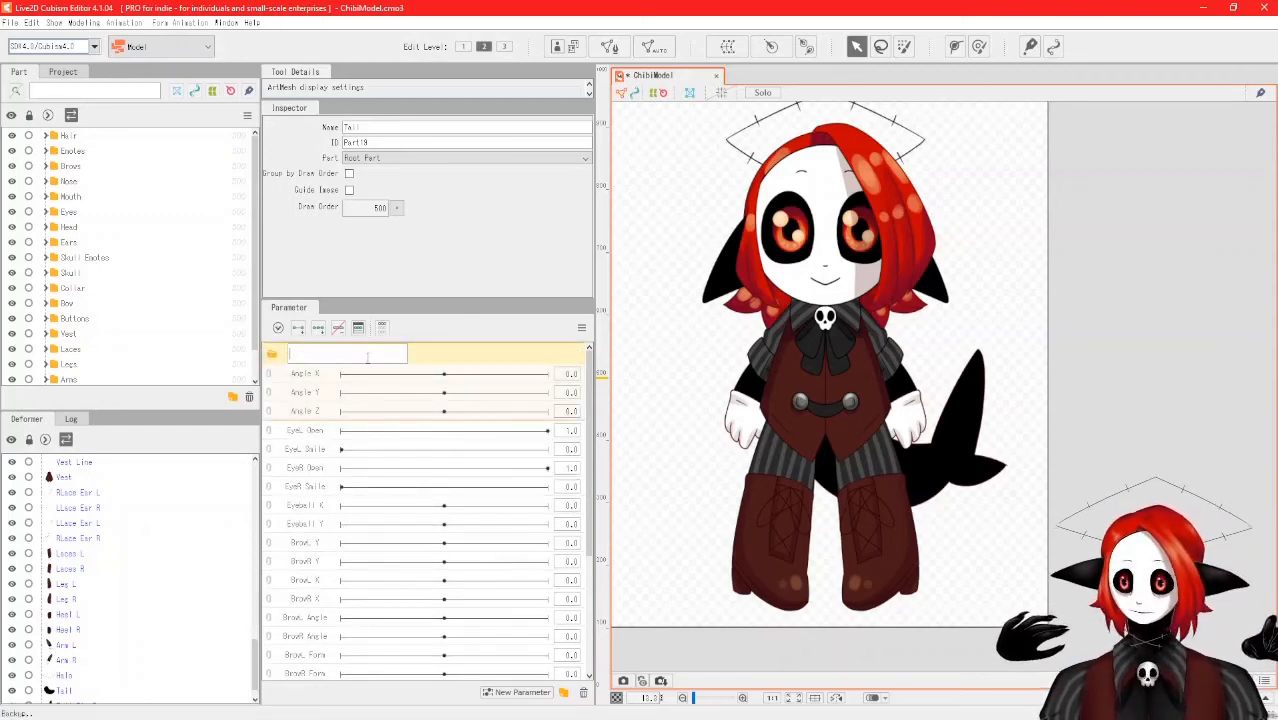
{"action": "key", "text": "Return"}
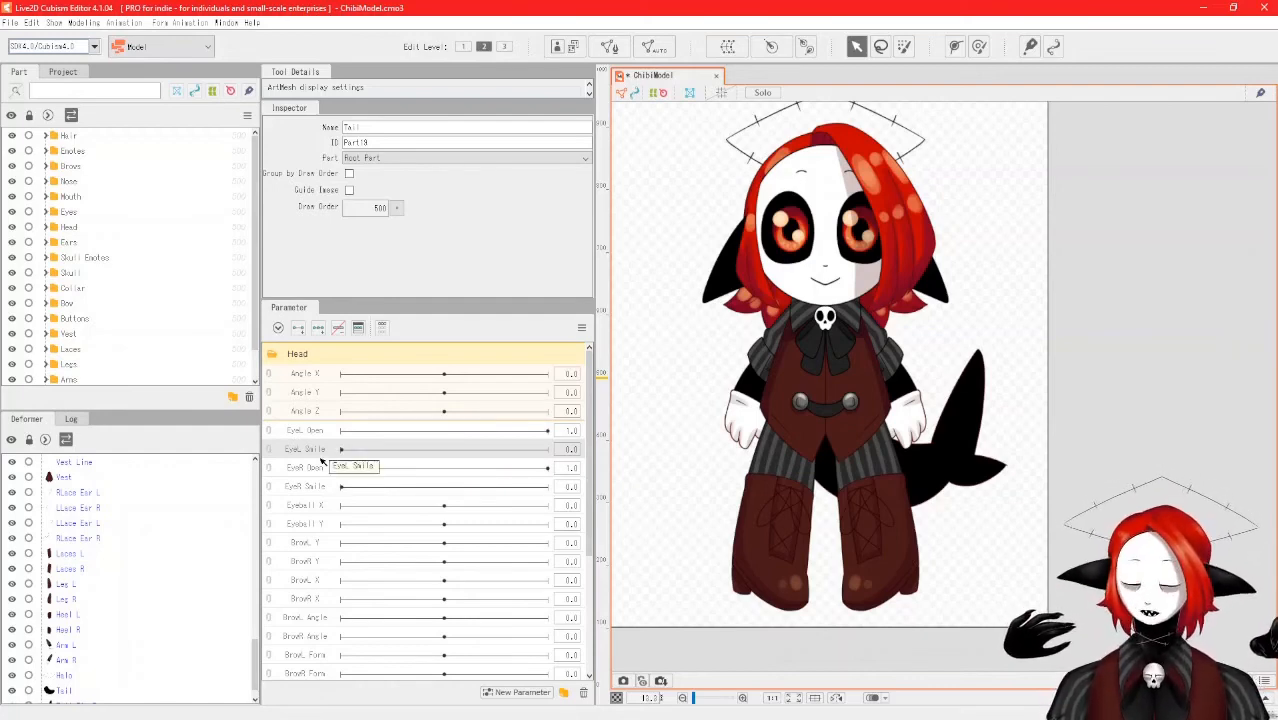
Create a parameter folder above EyeL Open and move the parameters from EyeL Open through Eyeball Y into it.
{"action": "left_click", "coordinate": [316, 507]}
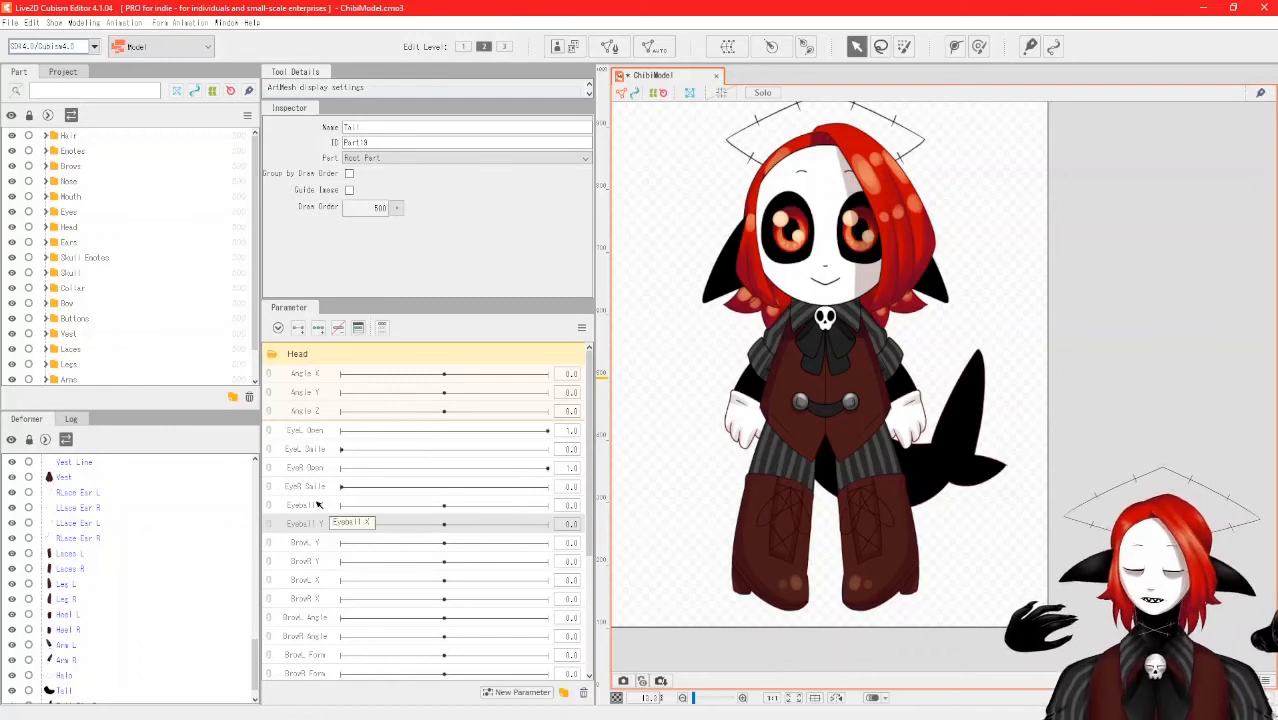
{"action": "left_click", "coordinate": [313, 431]}
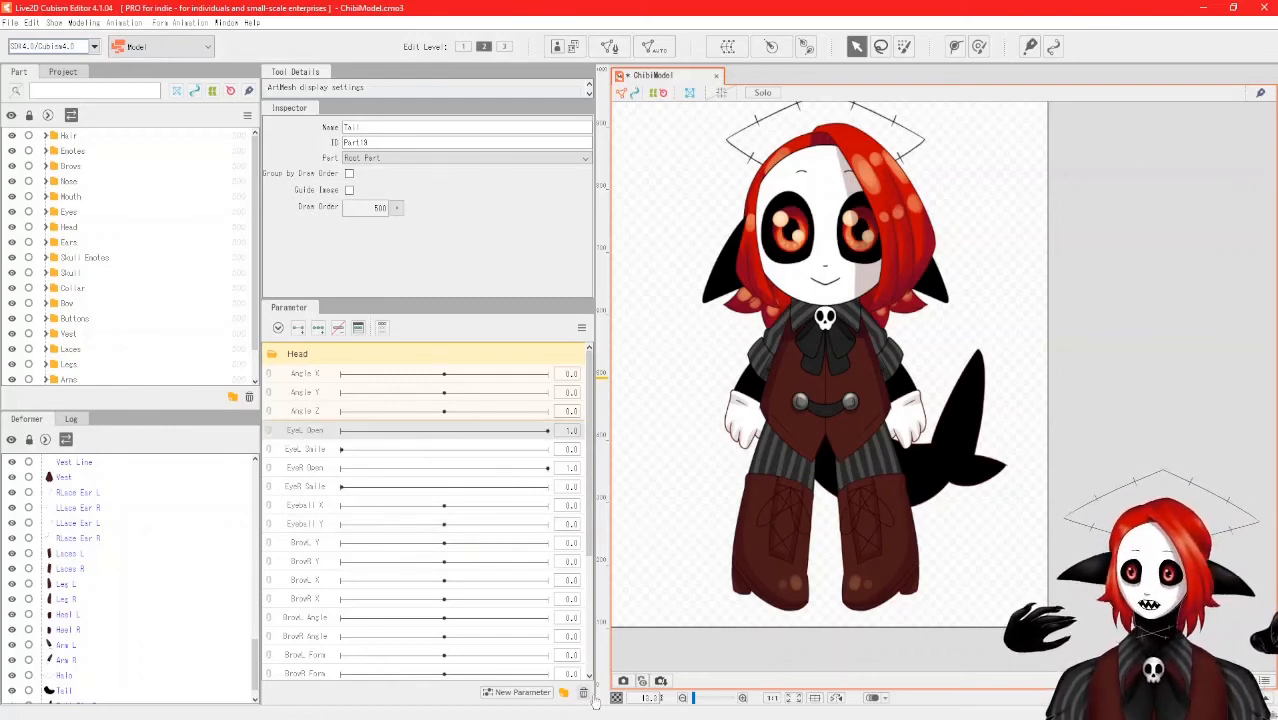
{"action": "left_click", "coordinate": [563, 692]}
{"action": "left_click", "coordinate": [313, 453]}
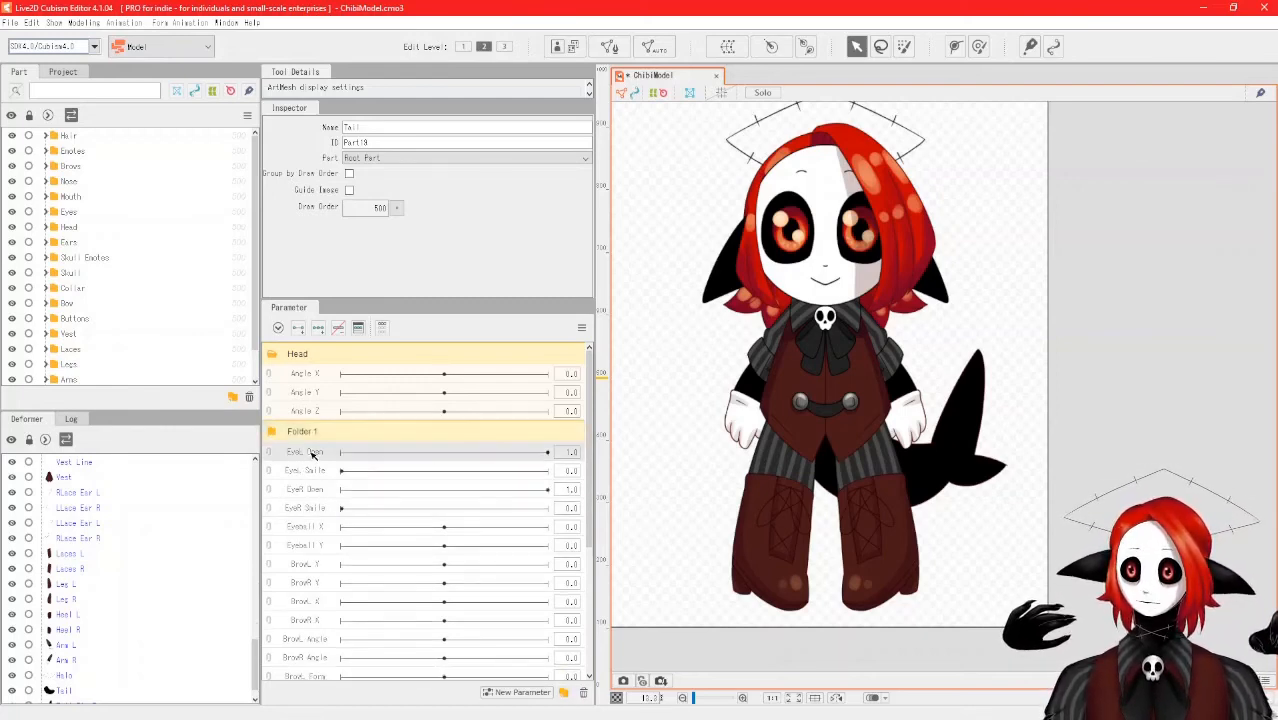
{"action": "left_click", "coordinate": [309, 547], "text": "shift"}
{"action": "left_click_drag", "start_coordinate": [319, 476], "coordinate": [313, 441]}
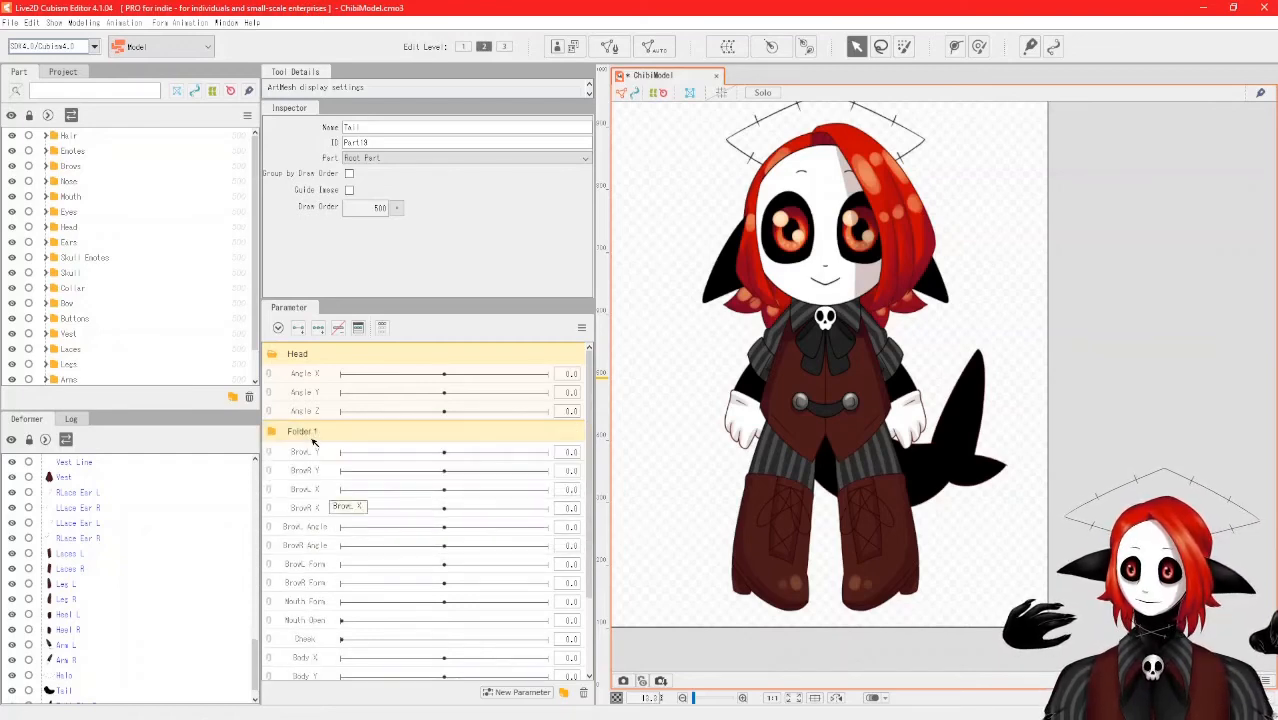
Rename the folder of eye parameters as Eyes, and collapse both the Eyes and Head folders.
{"action": "left_click", "coordinate": [297, 436]}
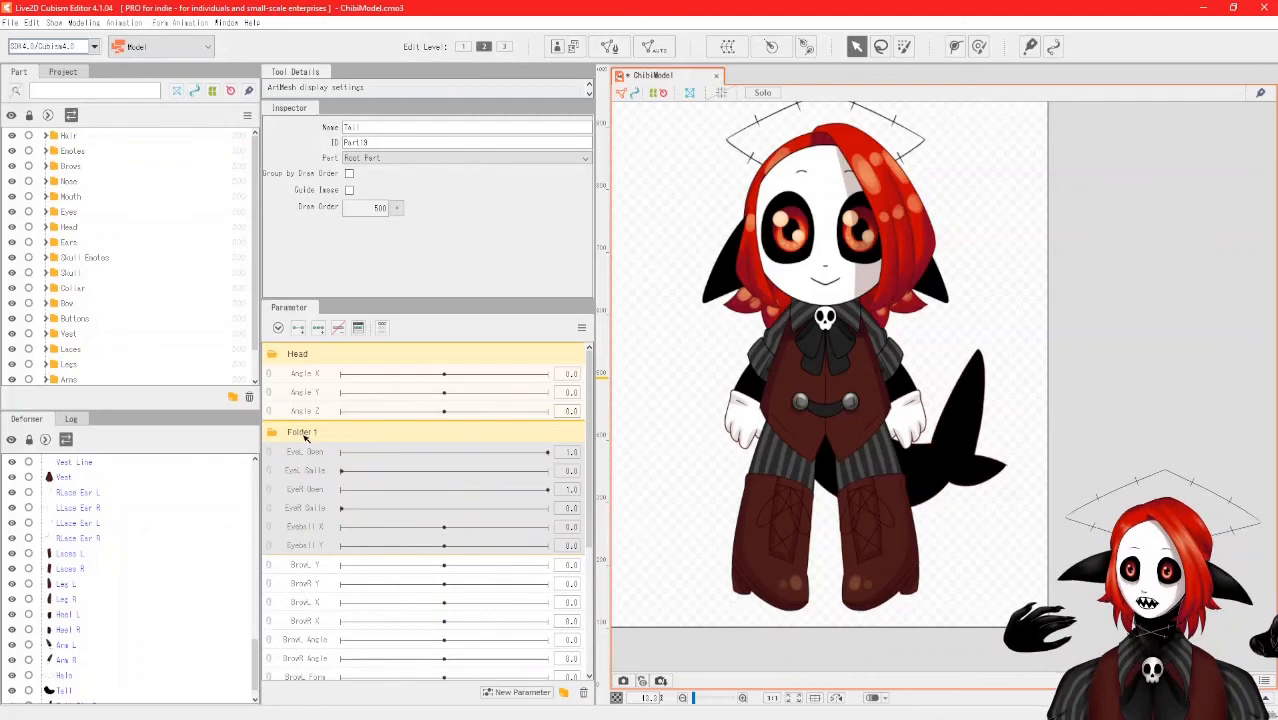
{"action": "double_click", "coordinate": [306, 434]}
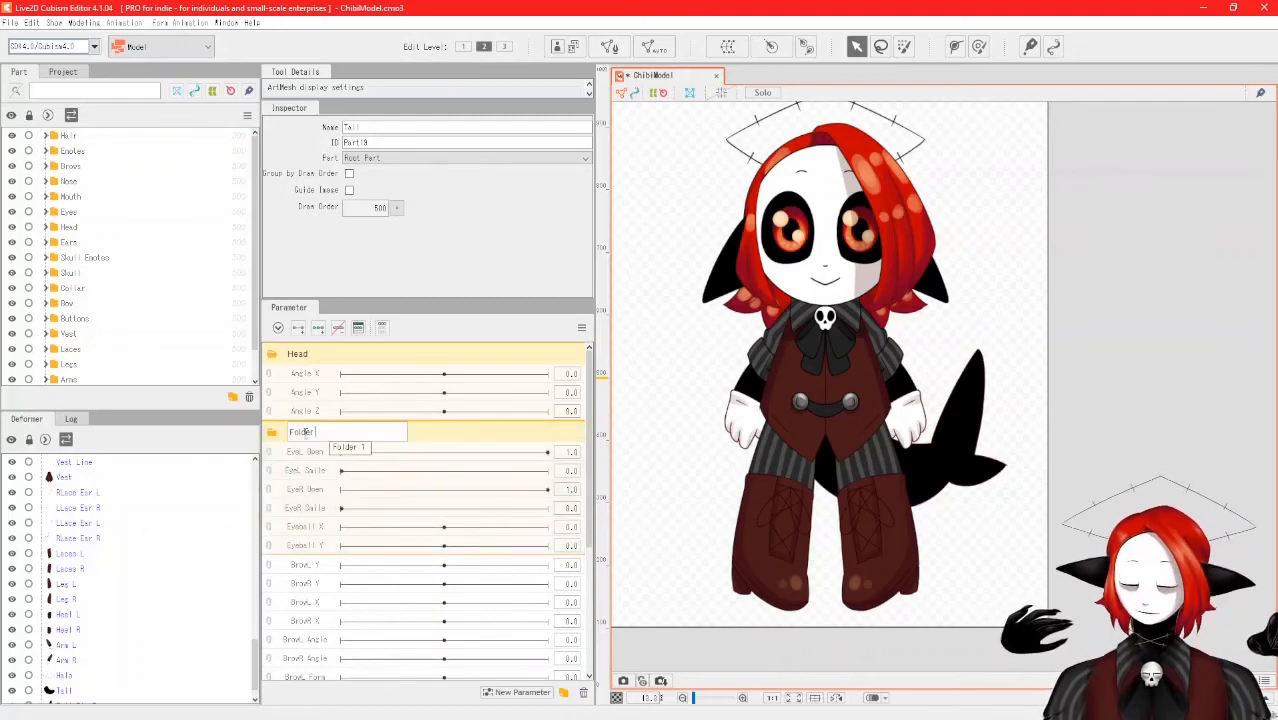
{"action": "key", "text": "BackSpace"}
{"action": "key", "text": "BackSpace"}
{"action": "key", "text": "BackSpace"}
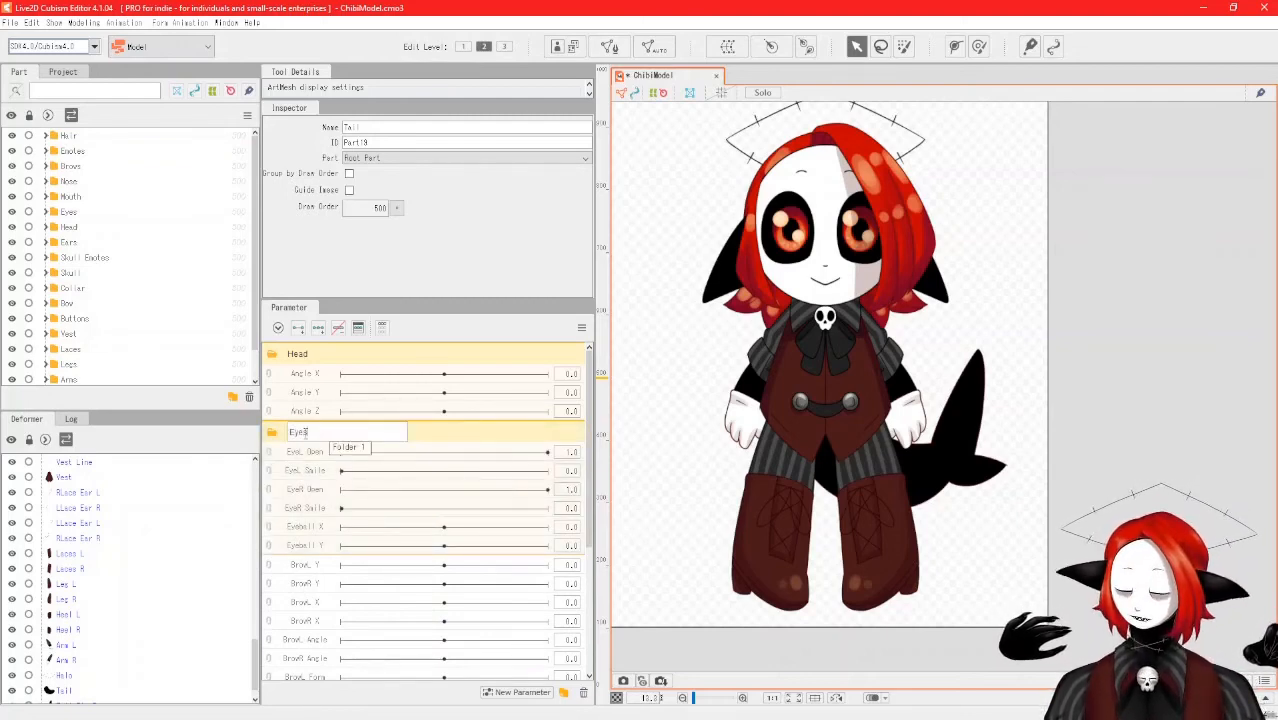
{"action": "key", "text": "Return"}
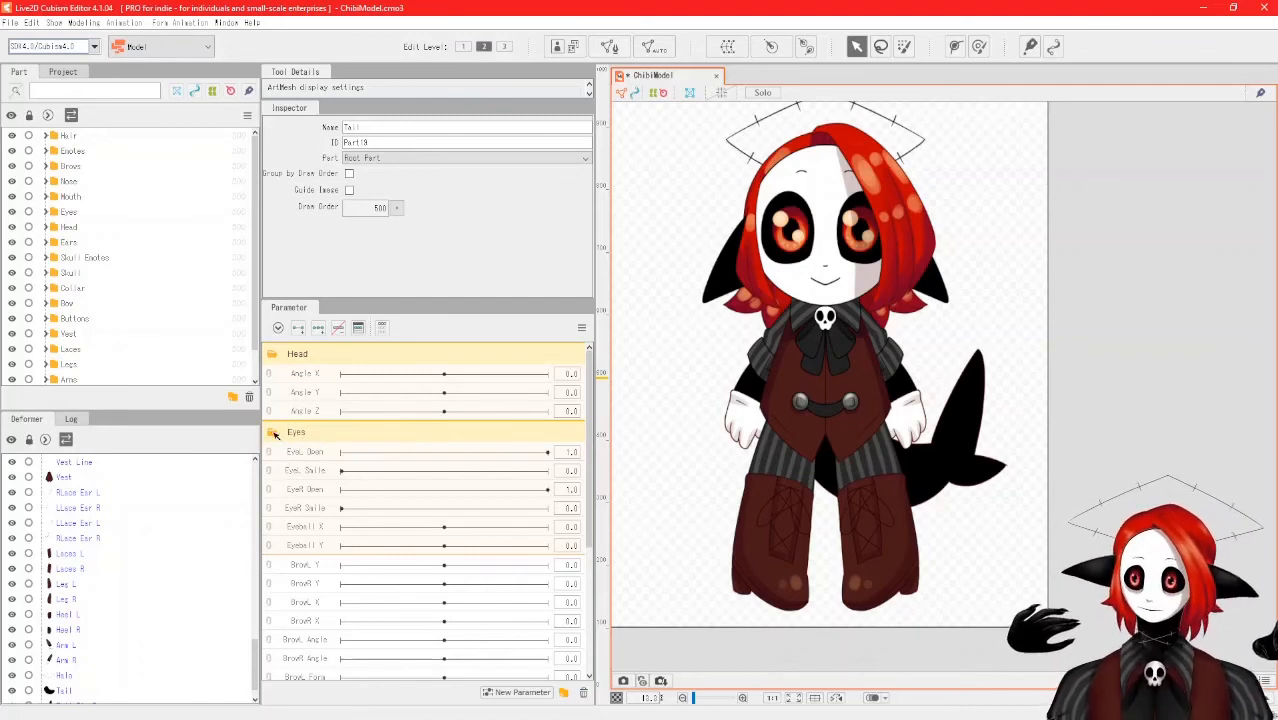
{"action": "left_click", "coordinate": [276, 434]}
{"action": "left_click", "coordinate": [273, 354]}
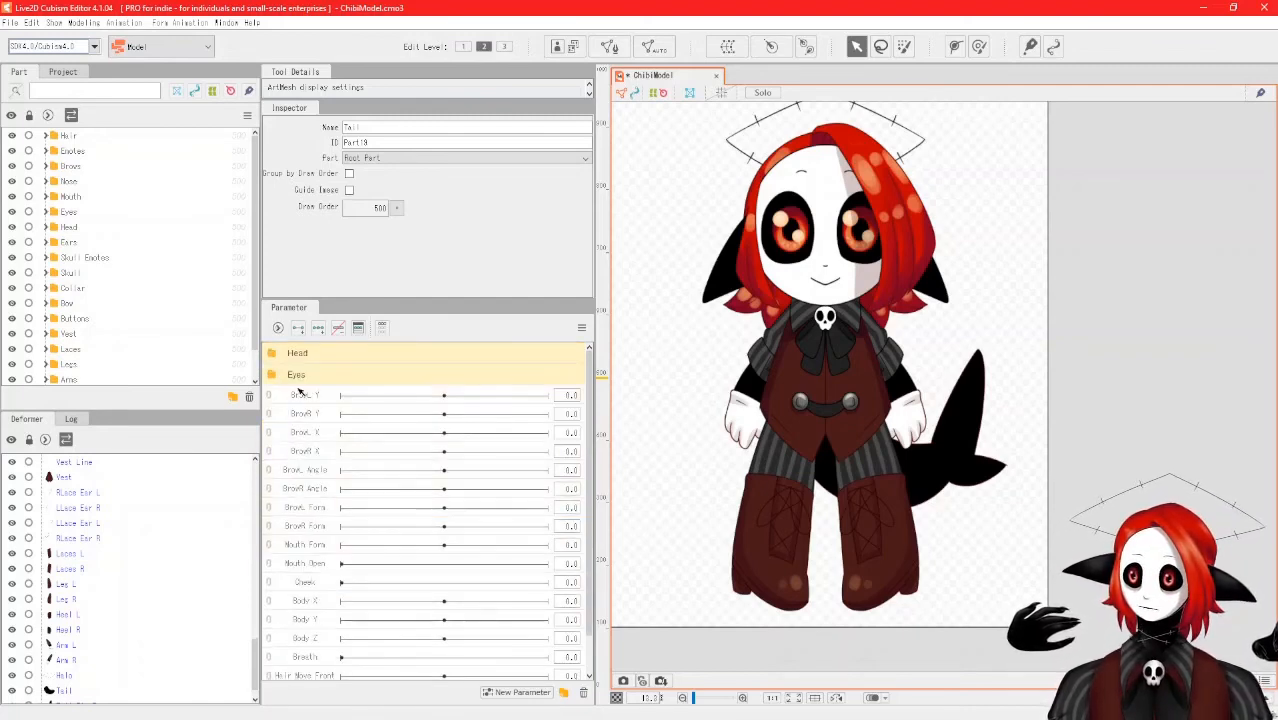
Review the X and Y parameters of the left and right brows in the parameter list.
{"action": "left_click", "coordinate": [300, 395]}
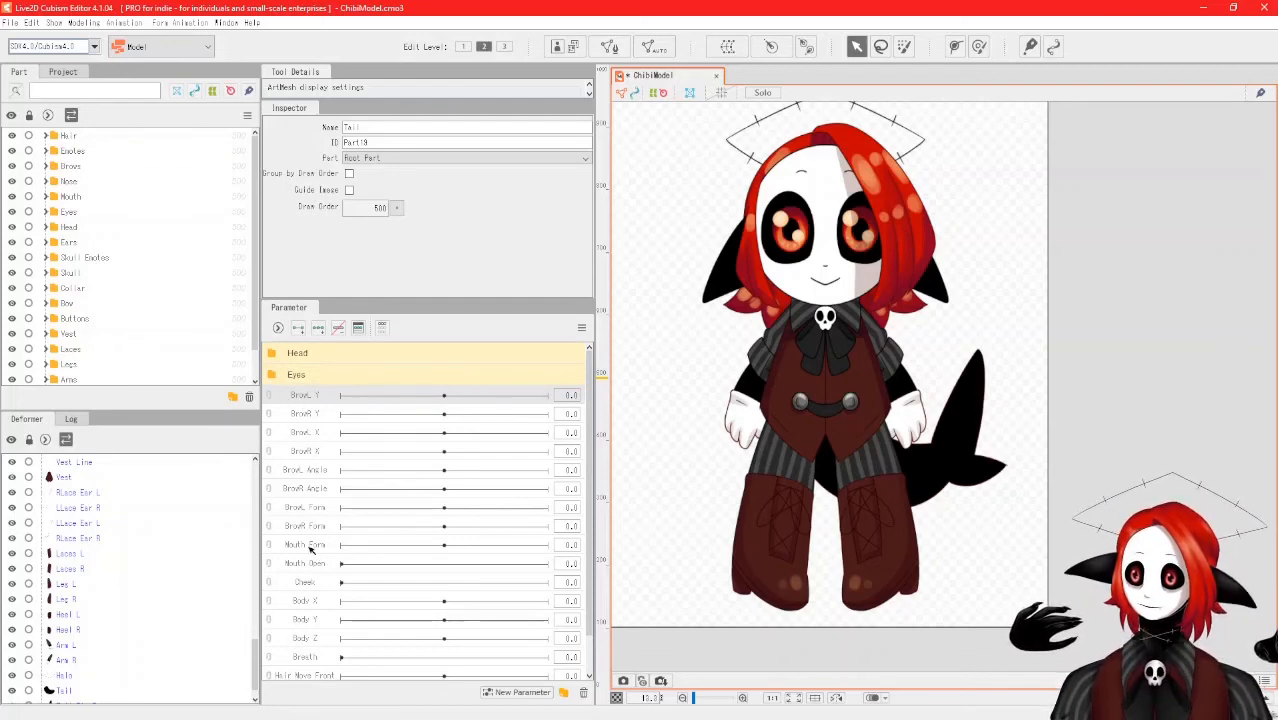
{"action": "left_click", "coordinate": [315, 415]}
{"action": "left_click", "coordinate": [311, 398]}
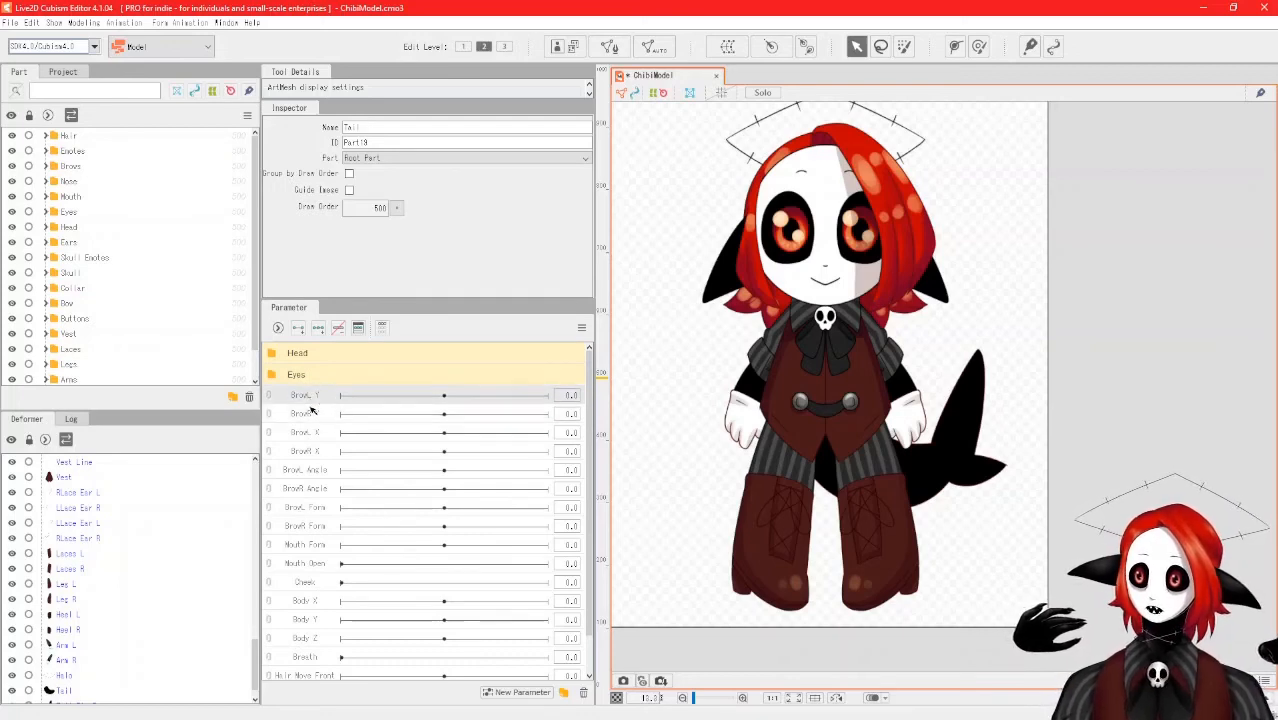
{"action": "left_click", "coordinate": [311, 433]}
{"action": "left_click", "coordinate": [311, 452]}
{"action": "left_click", "coordinate": [310, 396]}
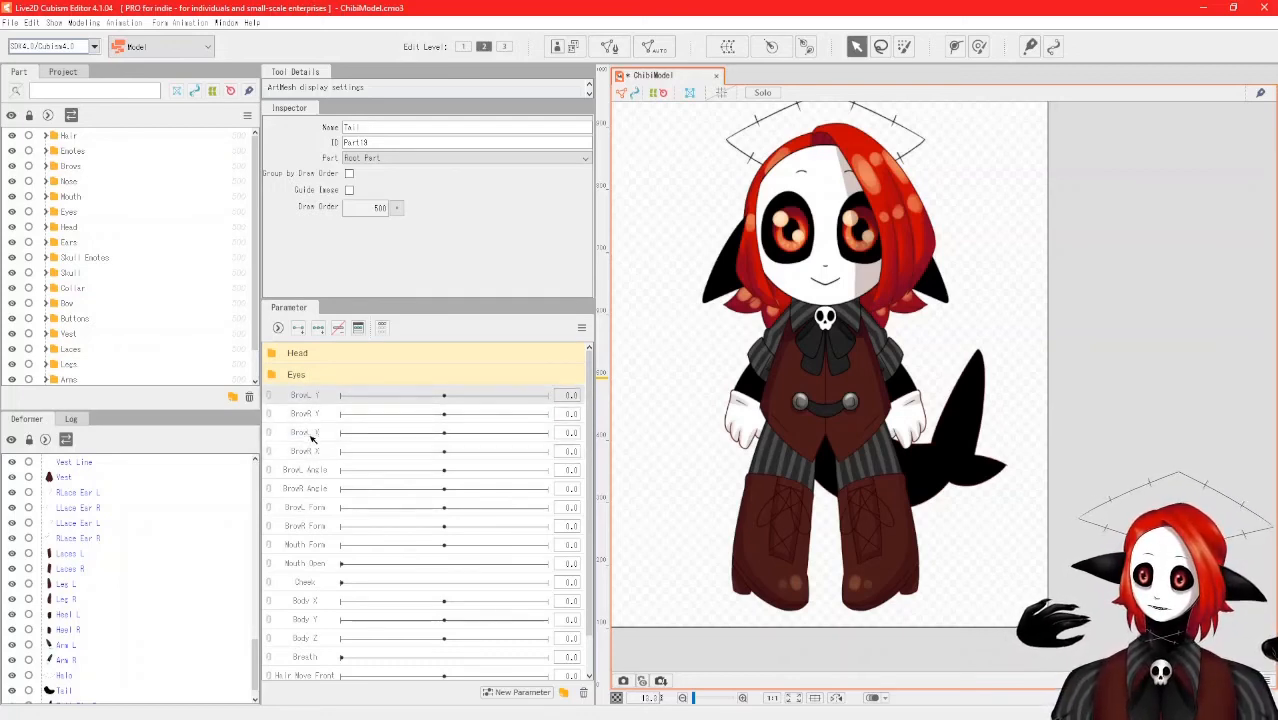
{"action": "left_click", "coordinate": [312, 436]}
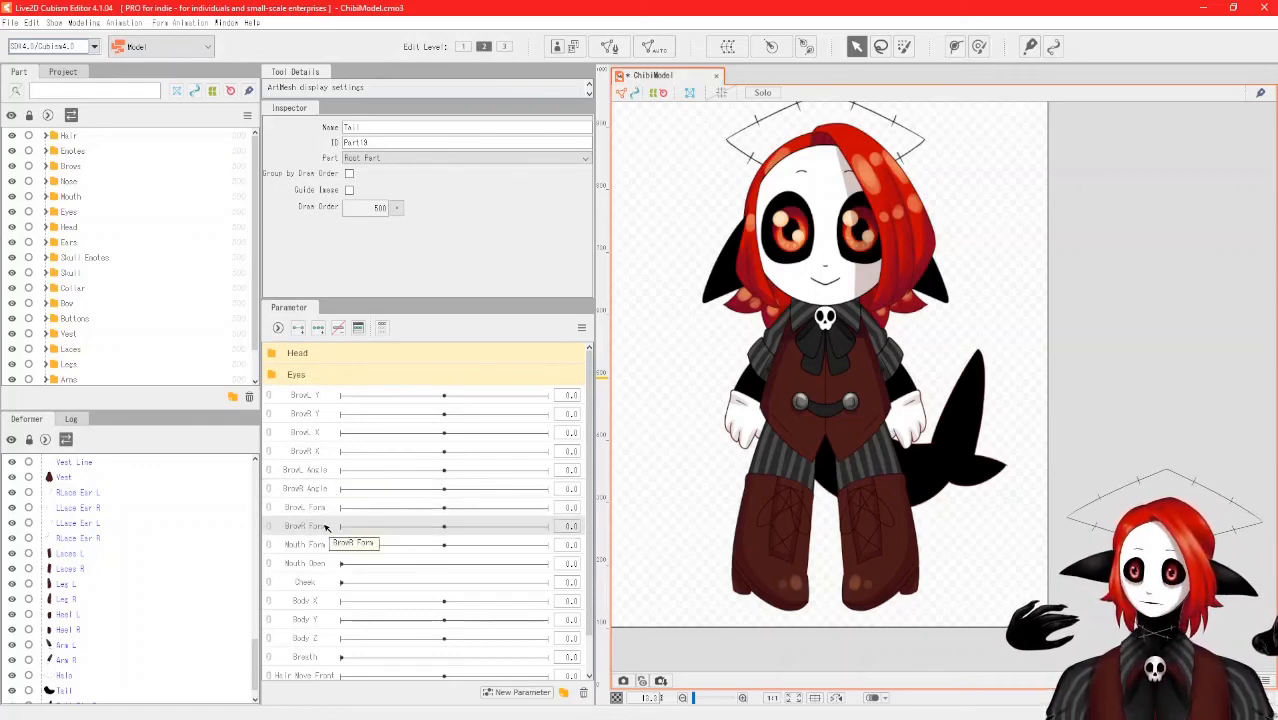
Create a parameter folder below Eyes and move all brow parameters, from BrowL Y through BrowR Form, into it.
{"action": "left_click", "coordinate": [318, 401]}
{"action": "left_click", "coordinate": [563, 692]}
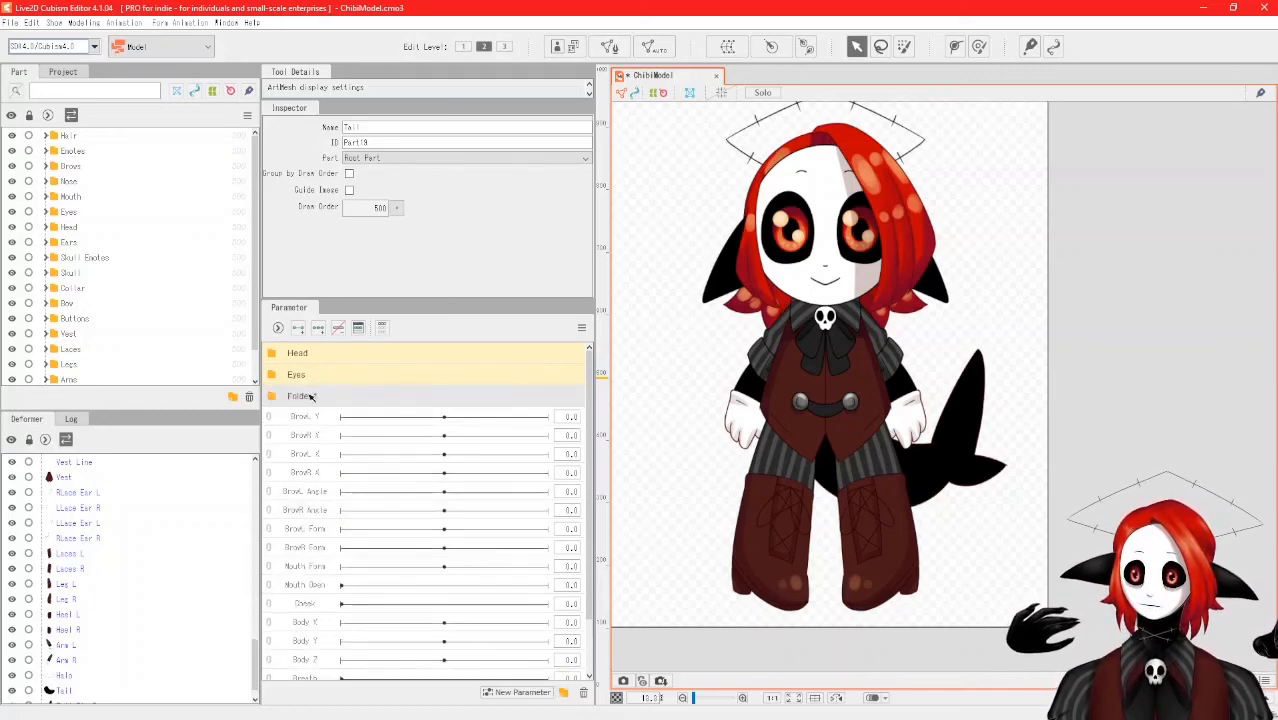
{"action": "left_click", "coordinate": [325, 547], "text": "shift"}
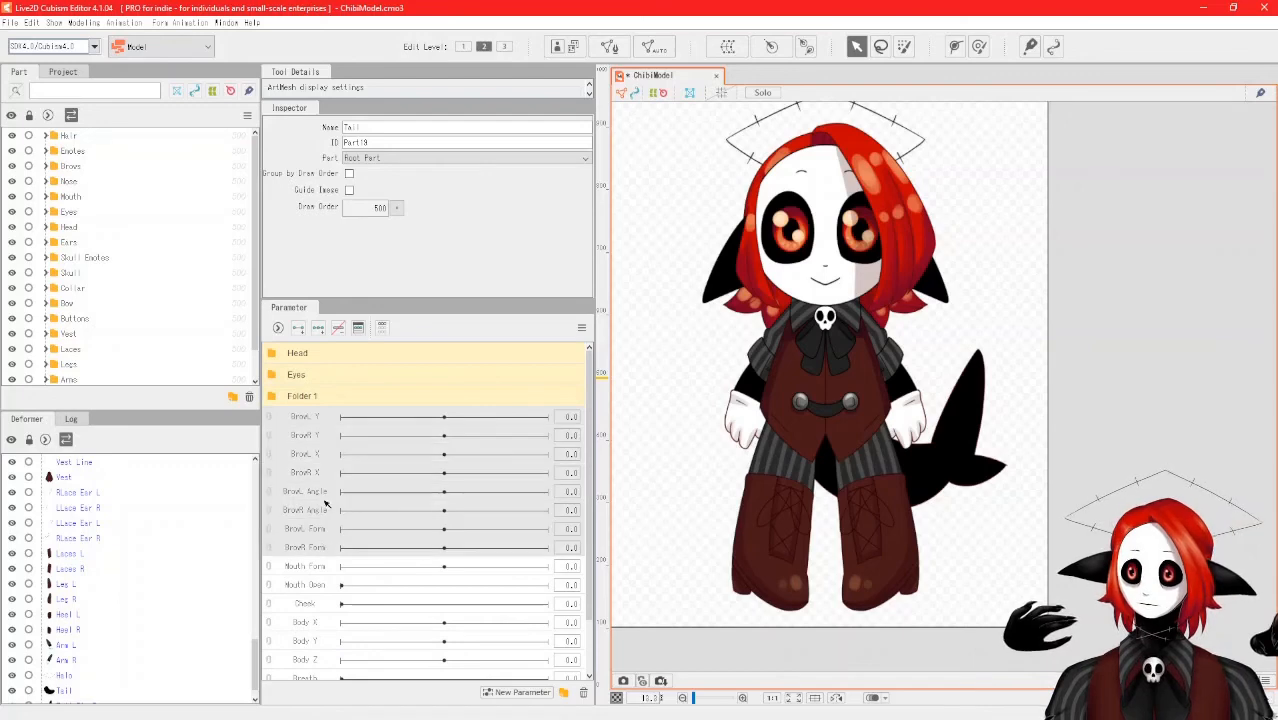
{"action": "left_click_drag", "start_coordinate": [327, 503], "coordinate": [310, 399]}
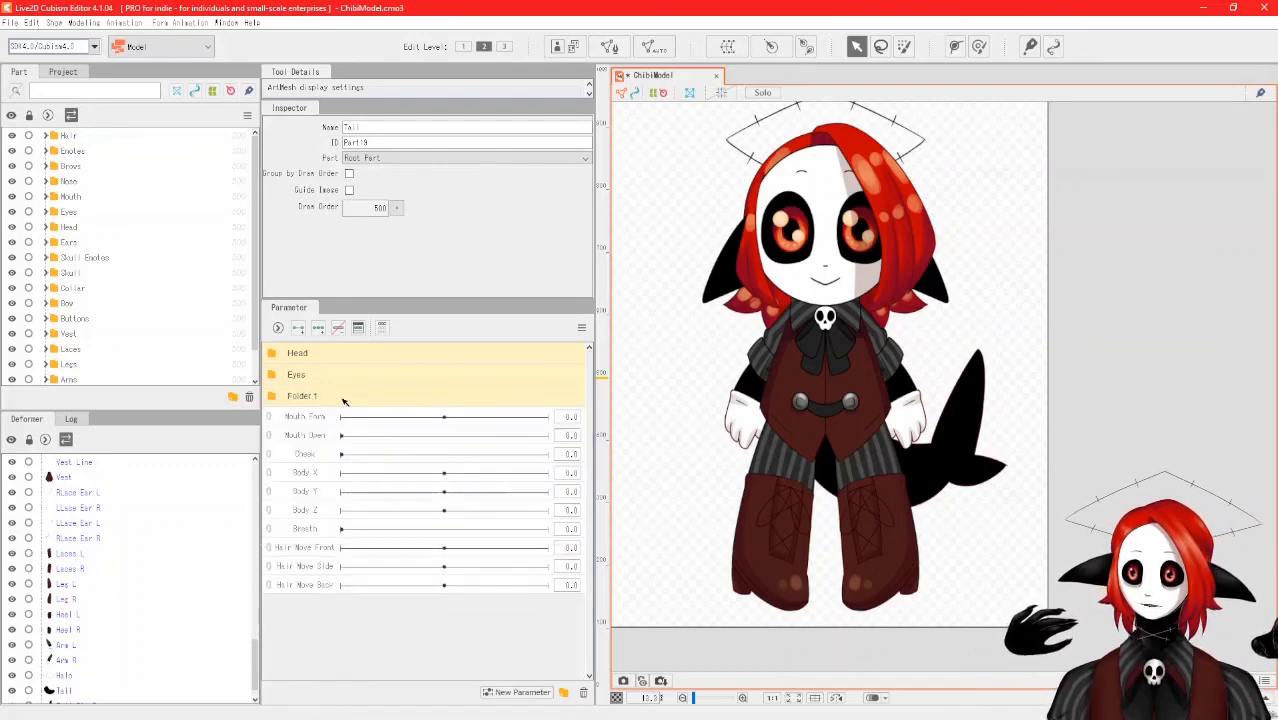
Rename the folder of brow parameters as Brows.
{"action": "double_click", "coordinate": [316, 397]}
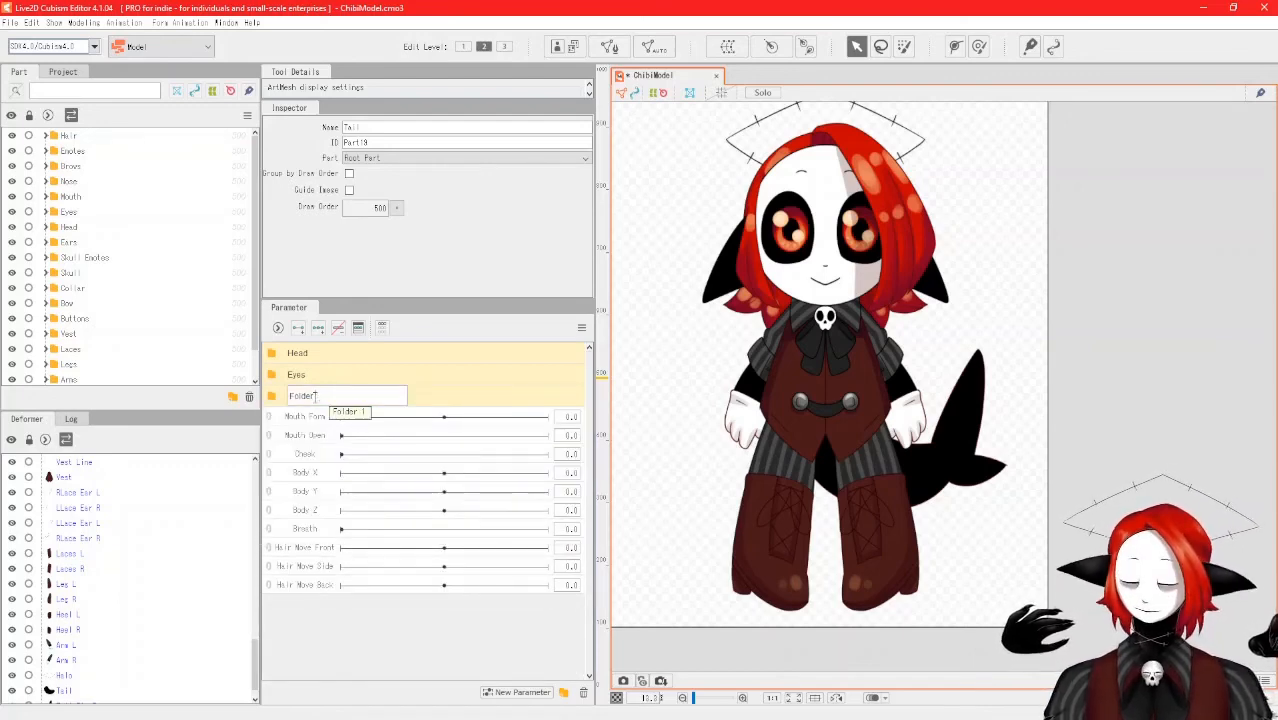
{"action": "key", "text": "BackSpace"}
{"action": "key", "text": "BackSpace"}
{"action": "key", "text": "BackSpace"}
{"action": "key", "text": "BackSpace"}
{"action": "key", "text": "BackSpace"}
{"action": "key", "text": "BackSpace"}
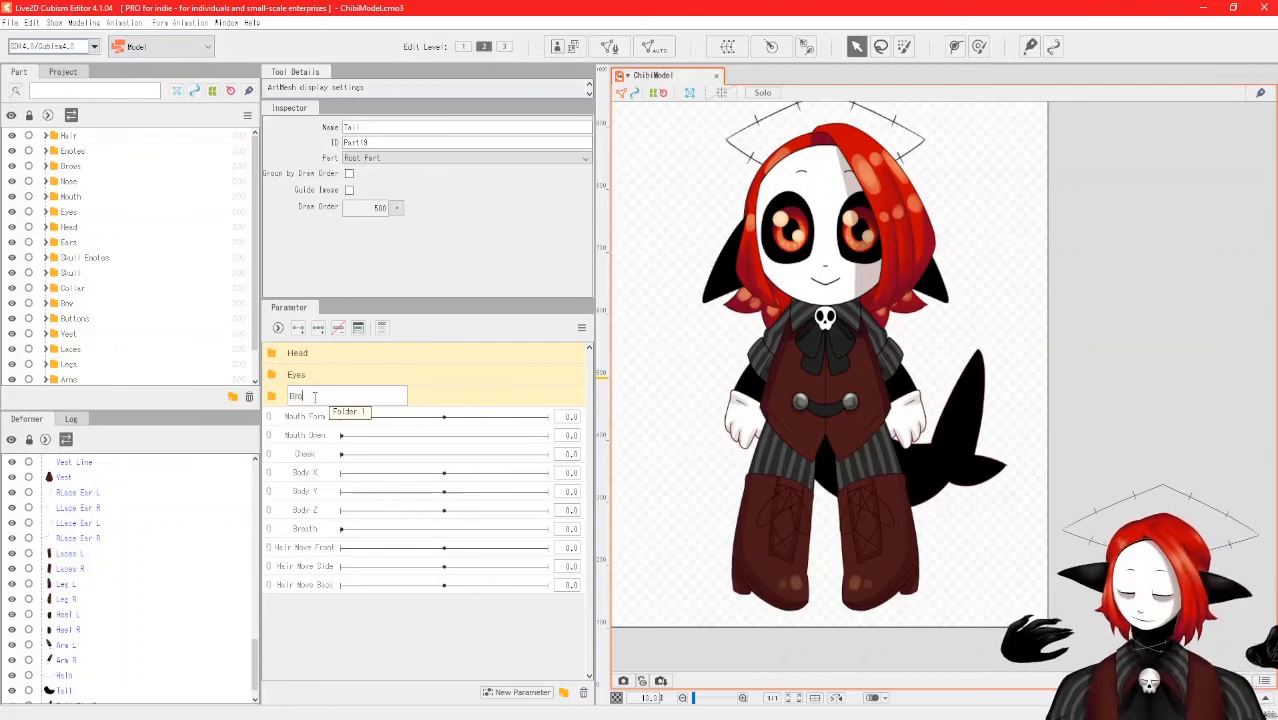
{"action": "key", "text": "Return"}
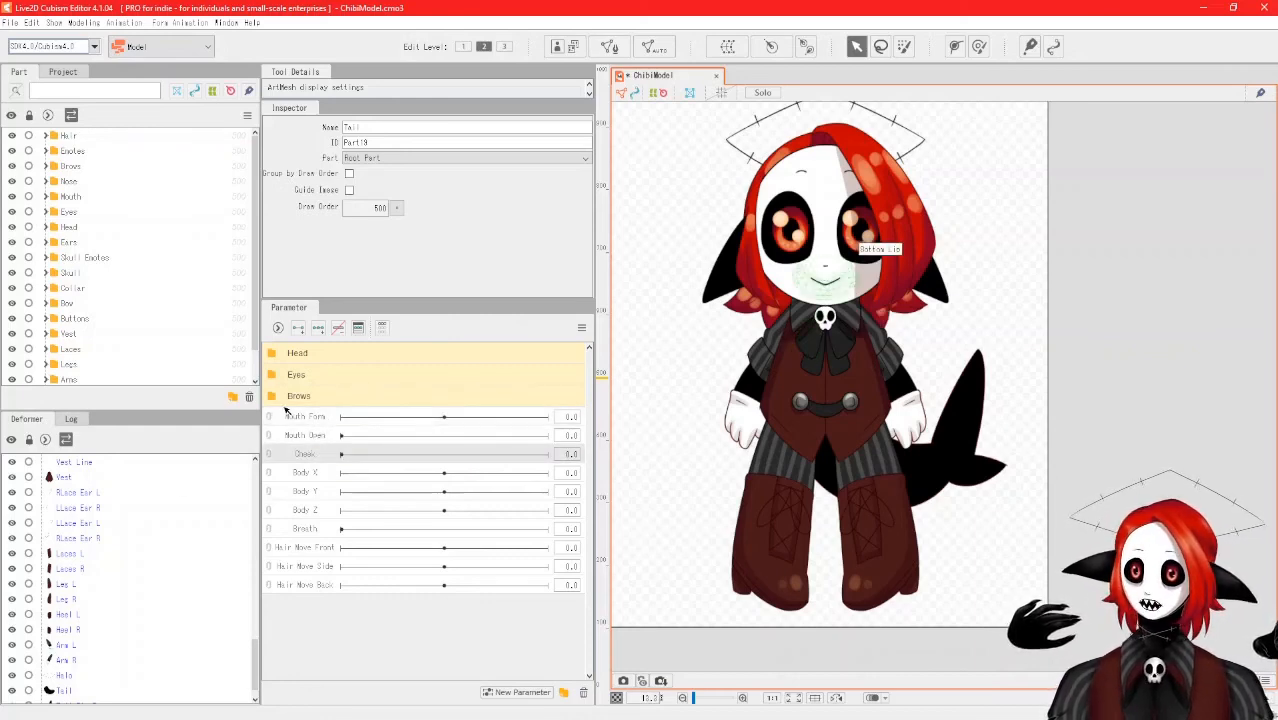
{"action": "double_click", "coordinate": [305, 453]}
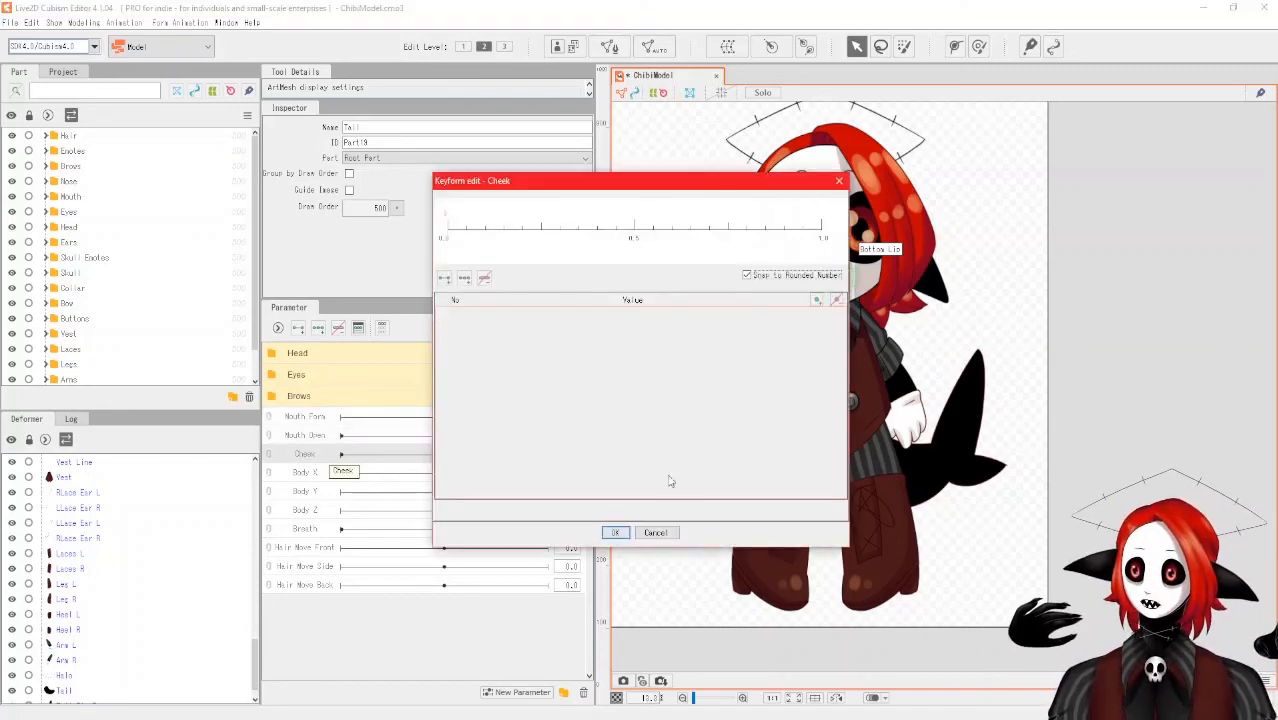
{"action": "left_click", "coordinate": [667, 532]}
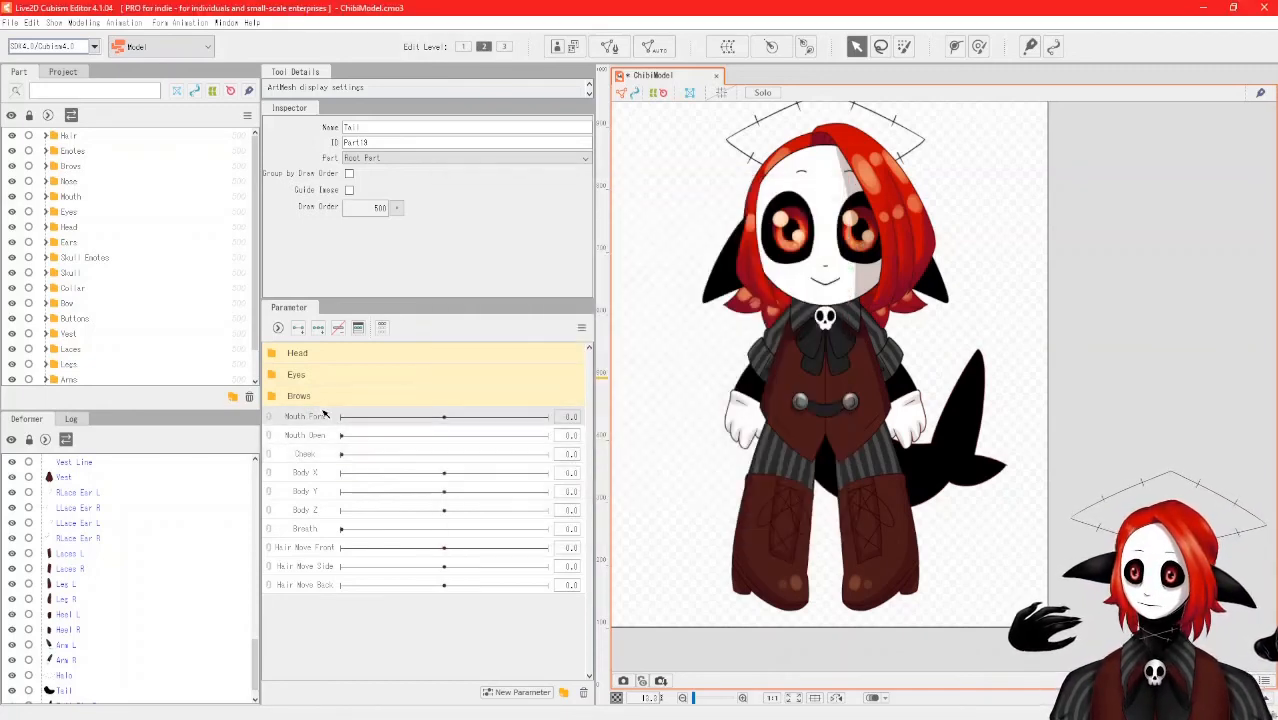
Create a parameter folder above Mouth Form and name it Mouth.
{"action": "left_click", "coordinate": [563, 692]}
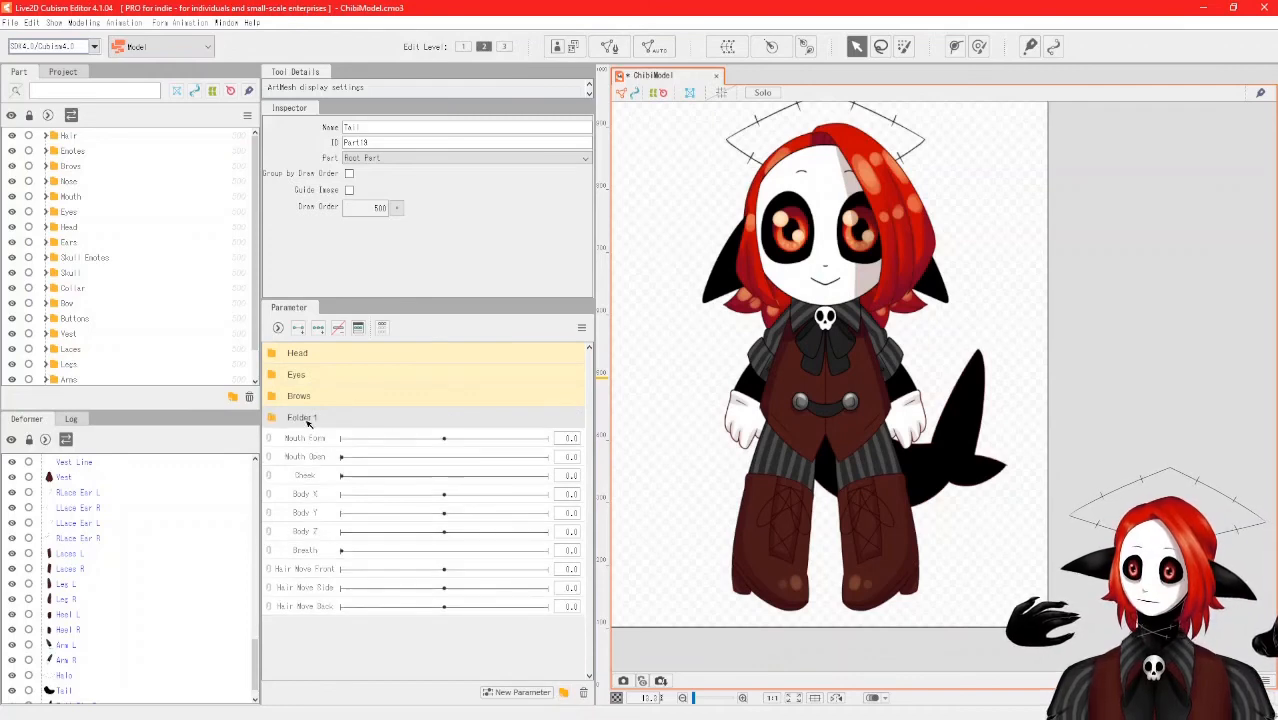
{"action": "double_click", "coordinate": [305, 418]}
{"action": "double_click", "coordinate": [306, 419]}
{"action": "left_click", "coordinate": [322, 418]}
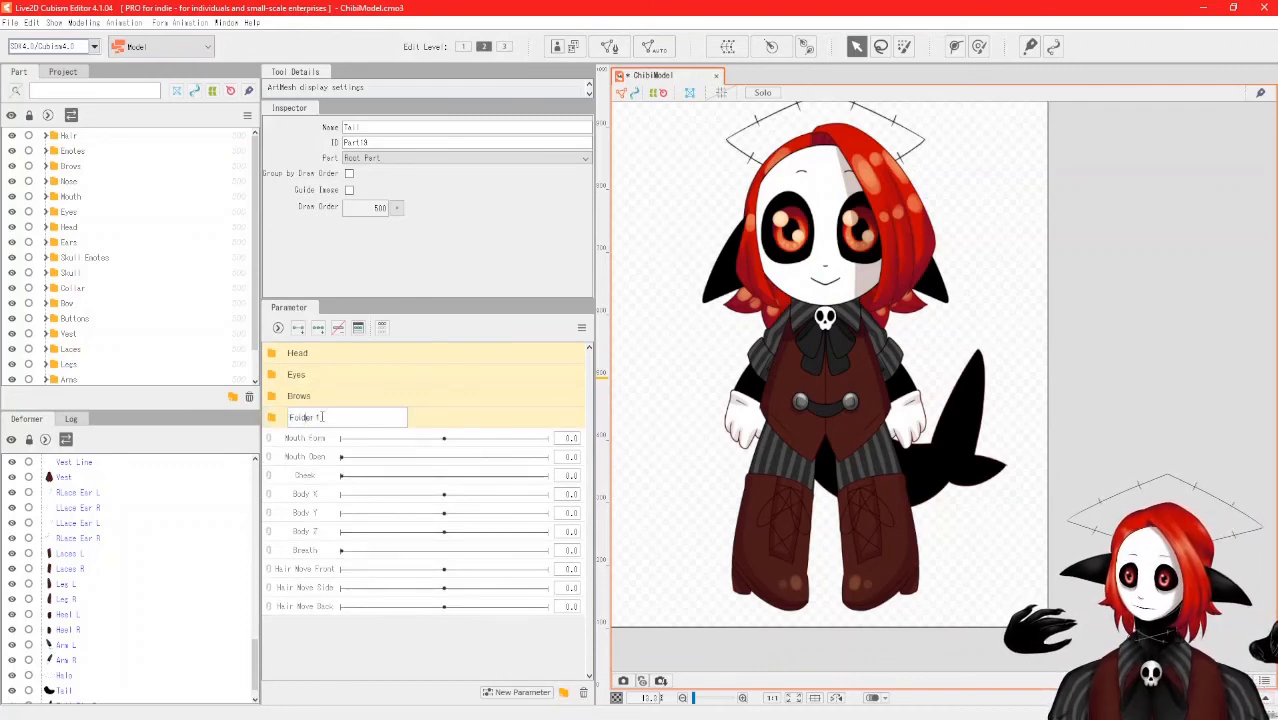
{"action": "left_click_drag", "start_coordinate": [338, 416], "coordinate": [285, 419]}
{"action": "type", "text": "Mouth"}
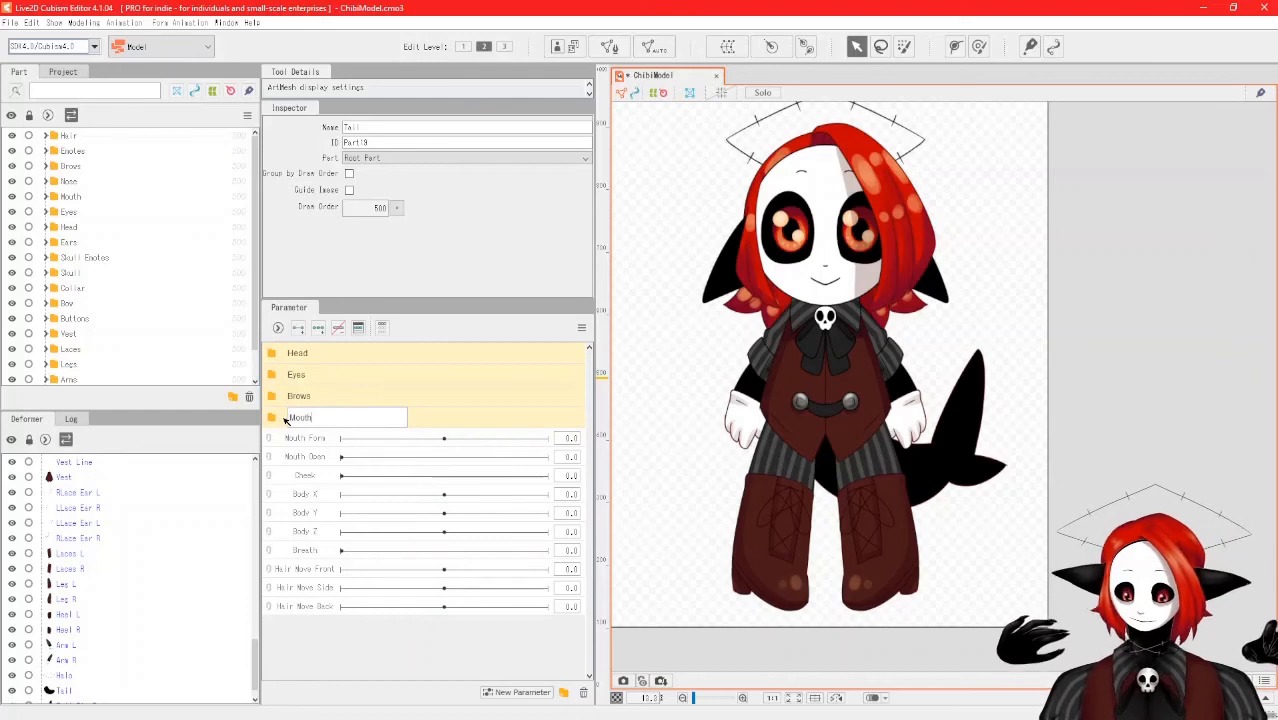
{"action": "key", "text": "Return"}
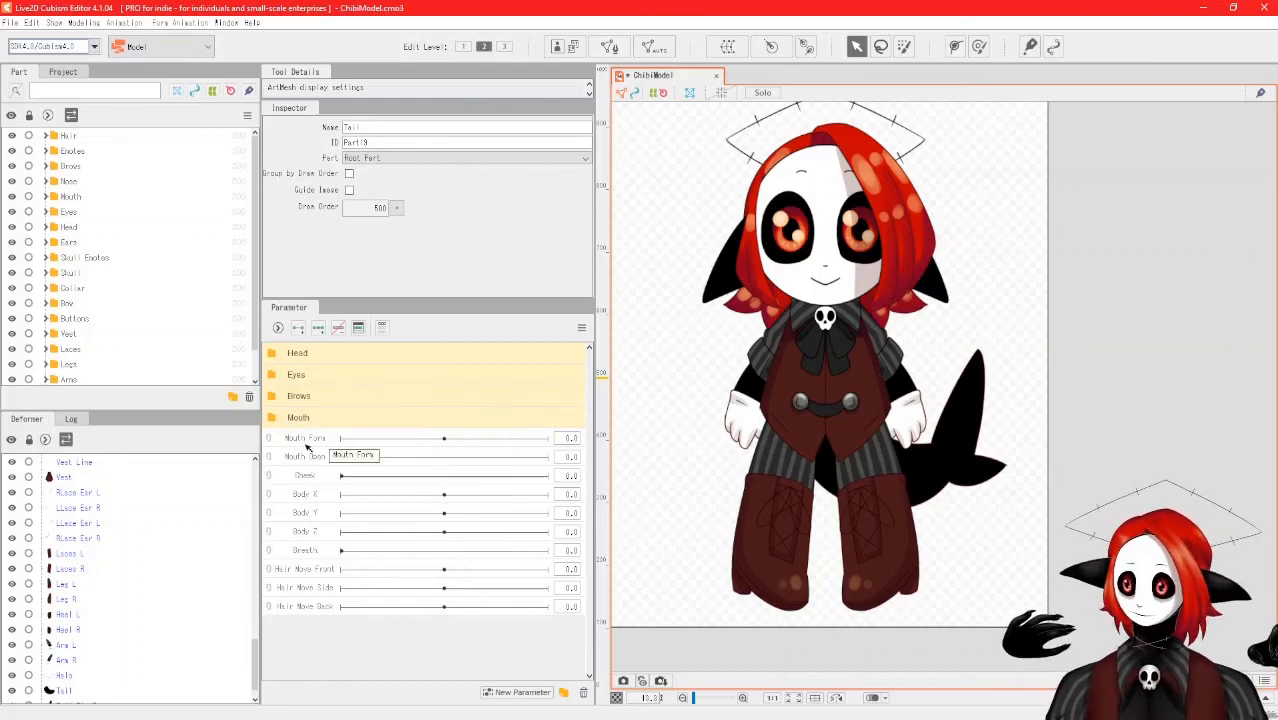
Move the Mouth Form, Mouth Open and Cheek parameters into the Mouth folder.
{"action": "left_click", "coordinate": [305, 442]}
{"action": "left_click", "coordinate": [315, 471], "text": "shift"}
{"action": "left_click_drag", "start_coordinate": [306, 442], "coordinate": [305, 426]}
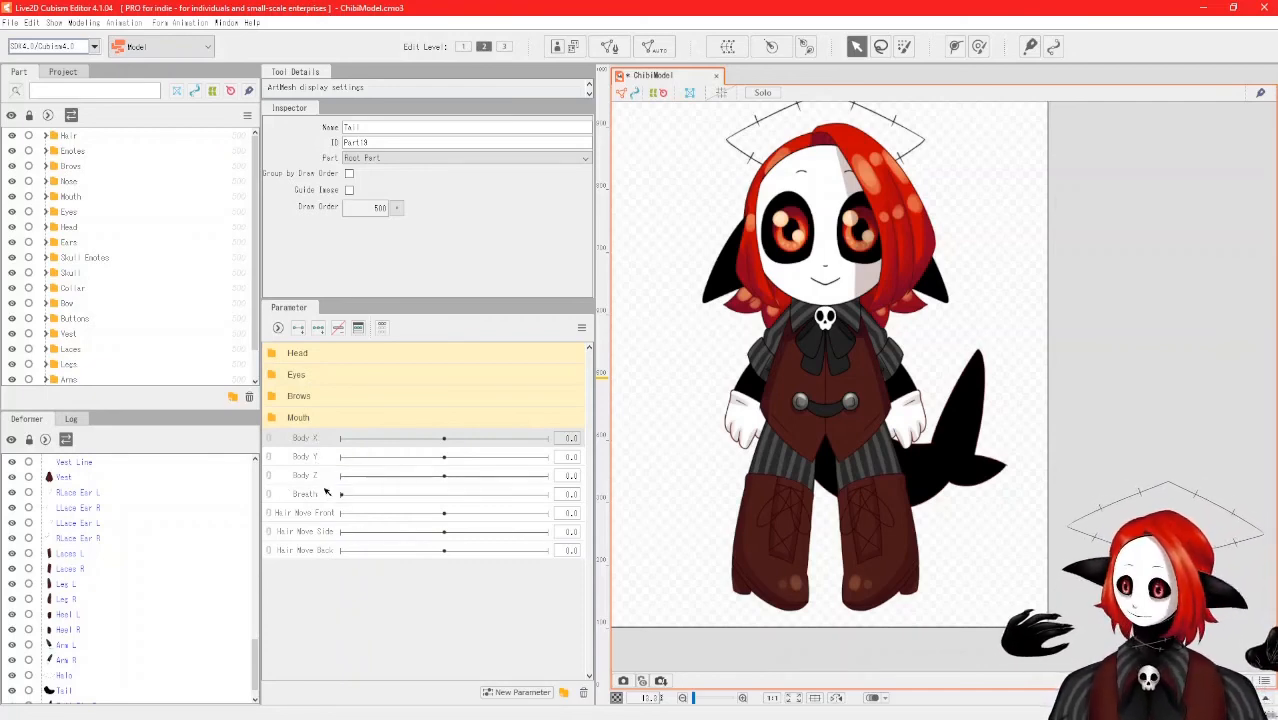
Create a parameter folder for Body X, Body Y and Body Z, move them into it, and place it above Head.
{"action": "left_click", "coordinate": [563, 693]}
{"action": "left_click", "coordinate": [321, 459]}
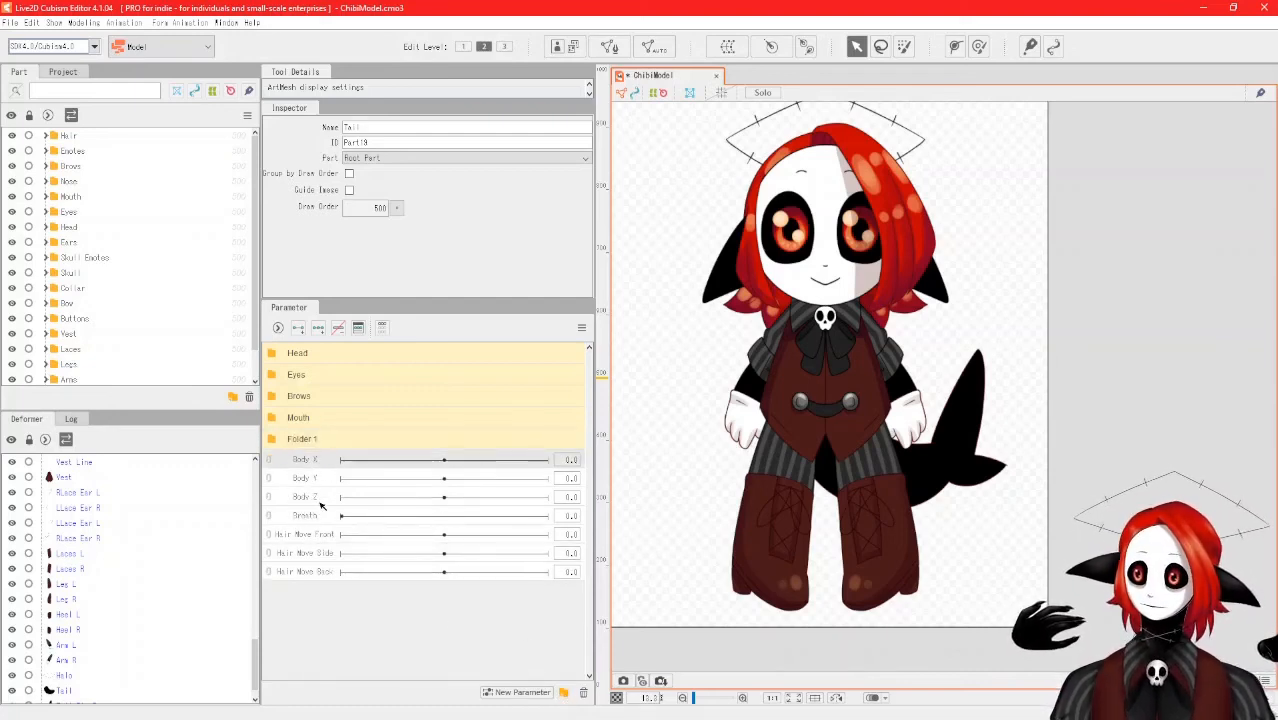
{"action": "left_click", "coordinate": [322, 497], "text": "shift"}
{"action": "left_click_drag", "start_coordinate": [322, 497], "coordinate": [311, 354]}
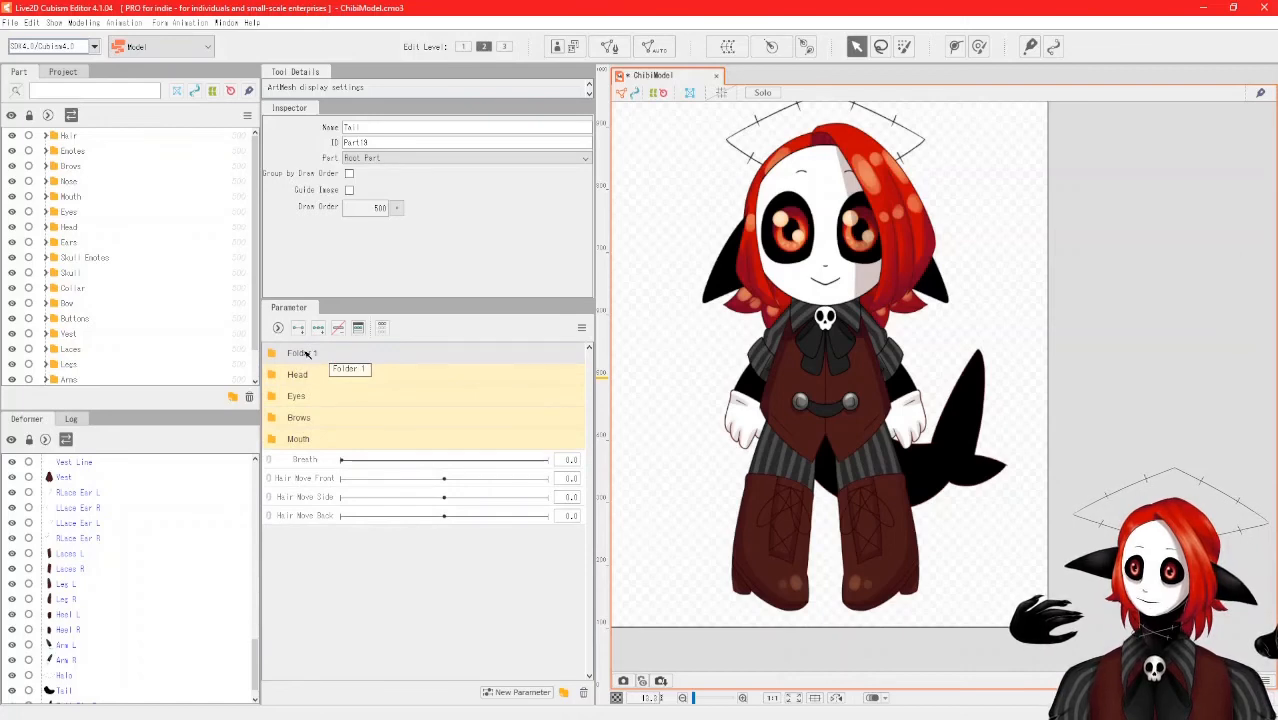
Rename the folder above Head as Body and move the Breath parameter into it.
{"action": "double_click", "coordinate": [312, 354]}
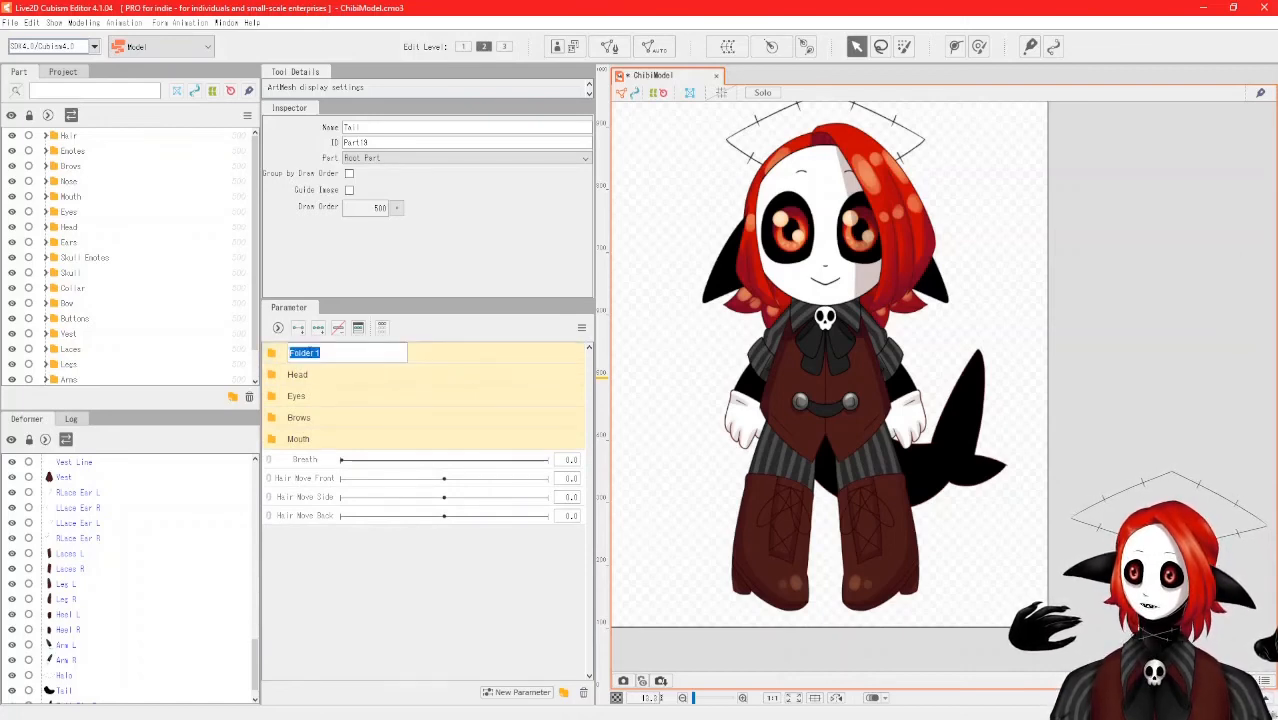
{"action": "type", "text": "Body"}
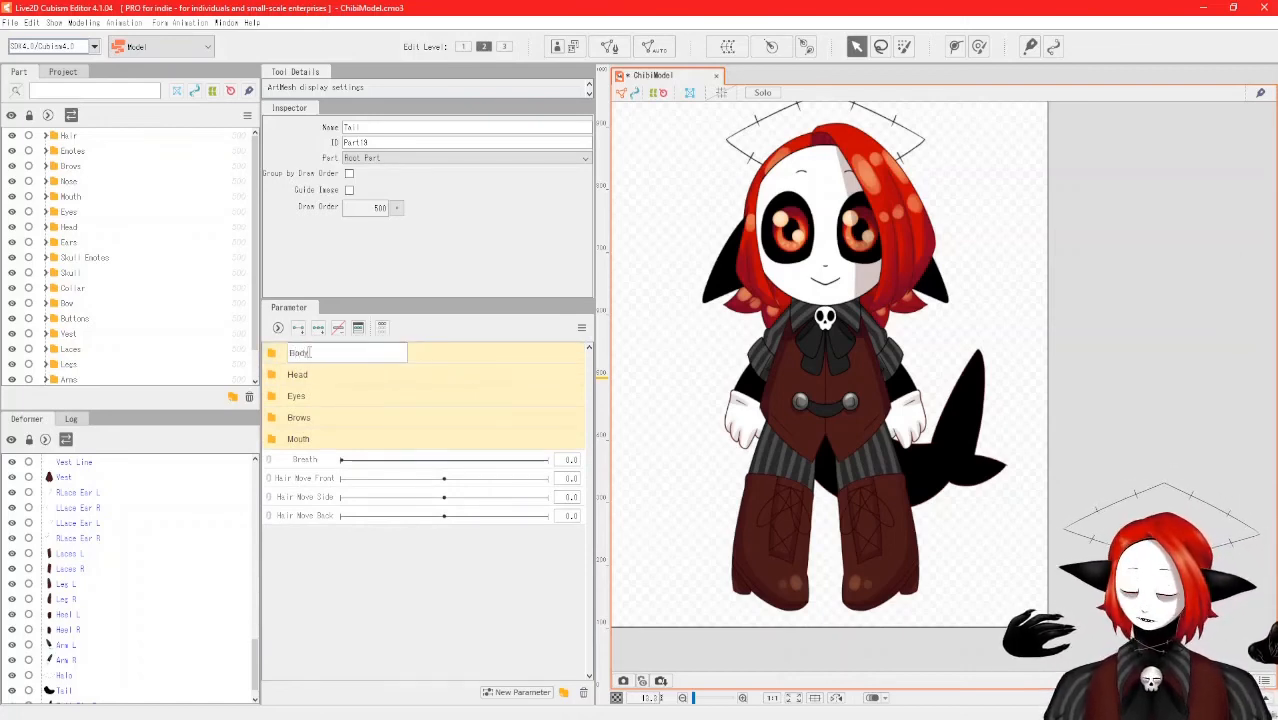
{"action": "key", "text": "Return"}
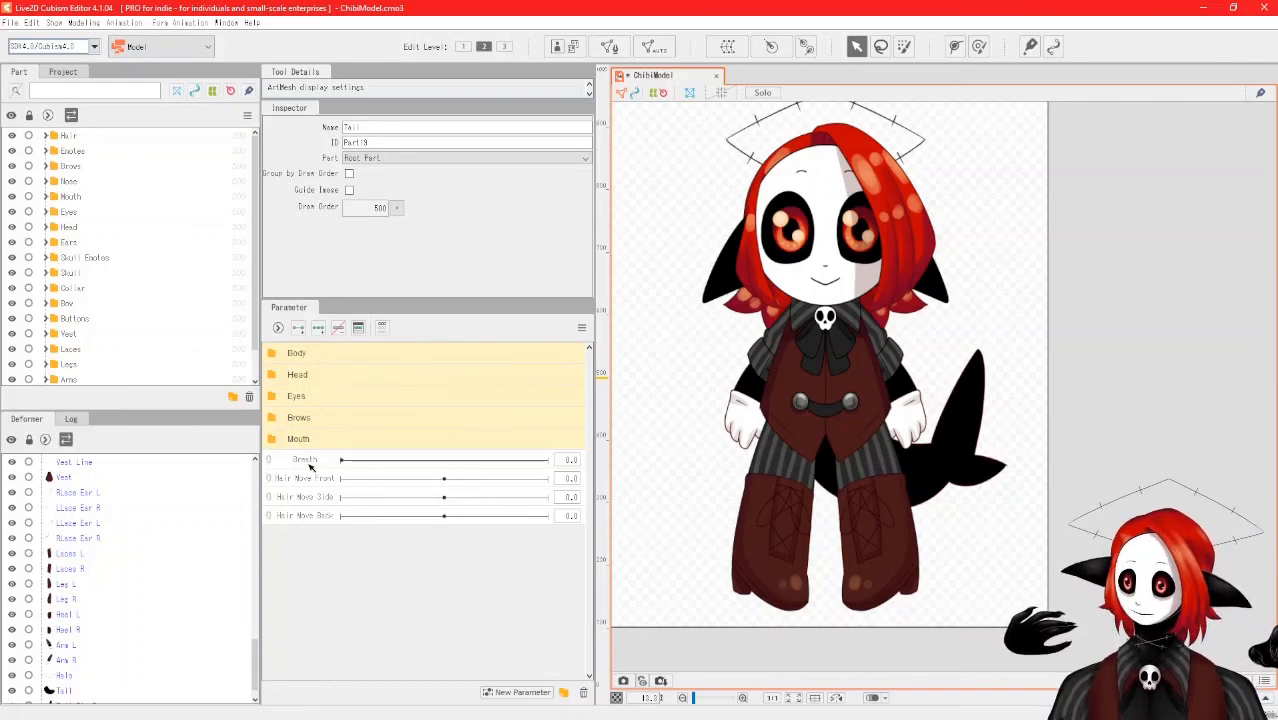
{"action": "left_click_drag", "start_coordinate": [310, 466], "coordinate": [312, 360]}
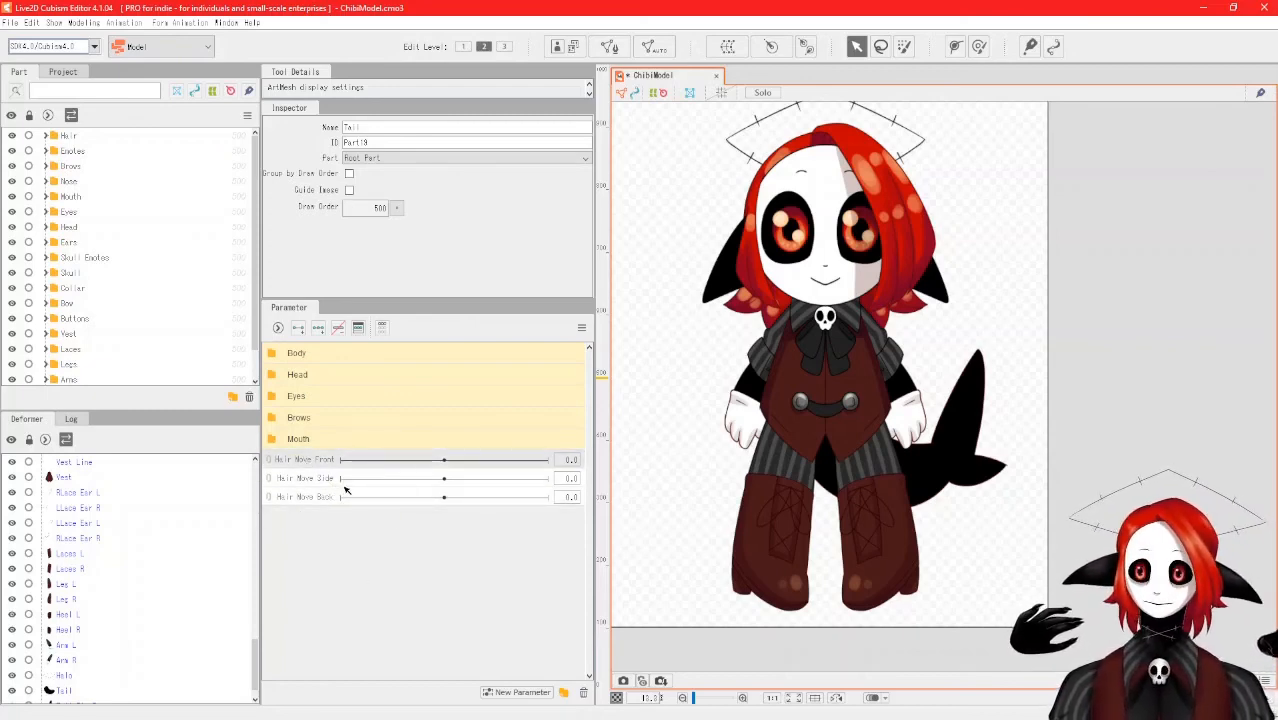
Create a parameter folder above Hair Move Front and name it Hair.
{"action": "left_click", "coordinate": [563, 692]}
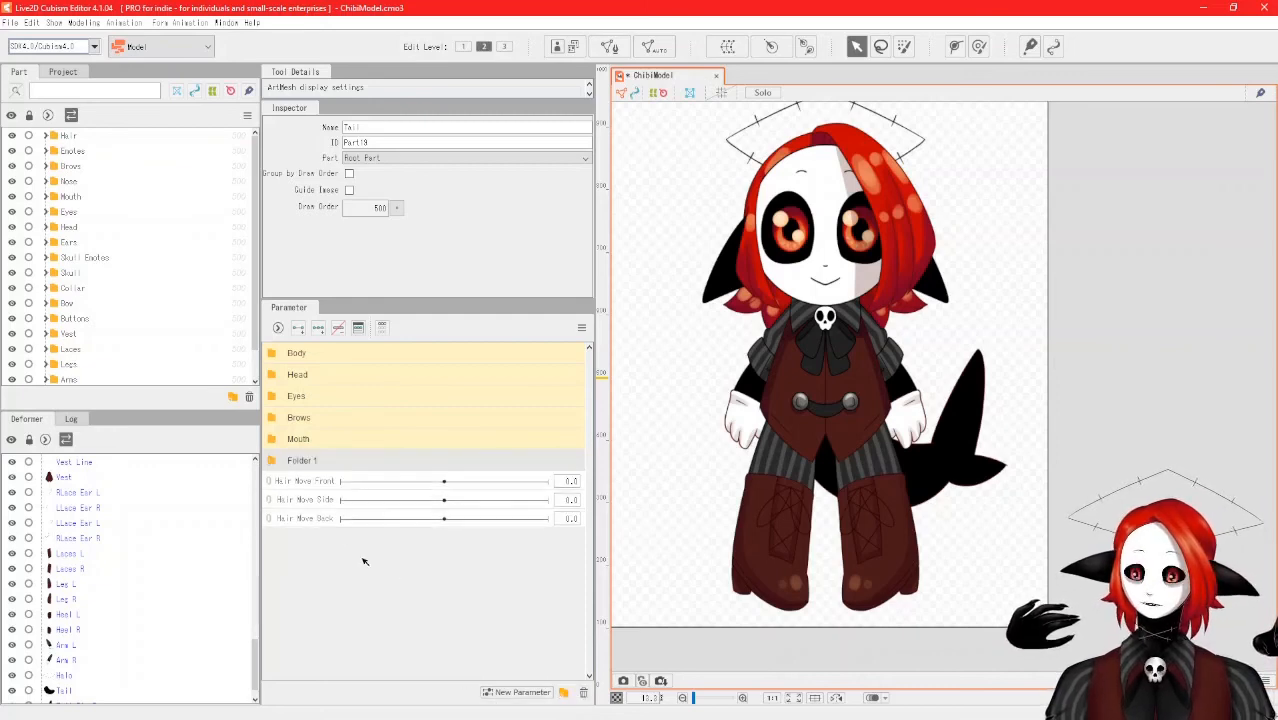
{"action": "double_click", "coordinate": [296, 461]}
{"action": "double_click", "coordinate": [294, 461]}
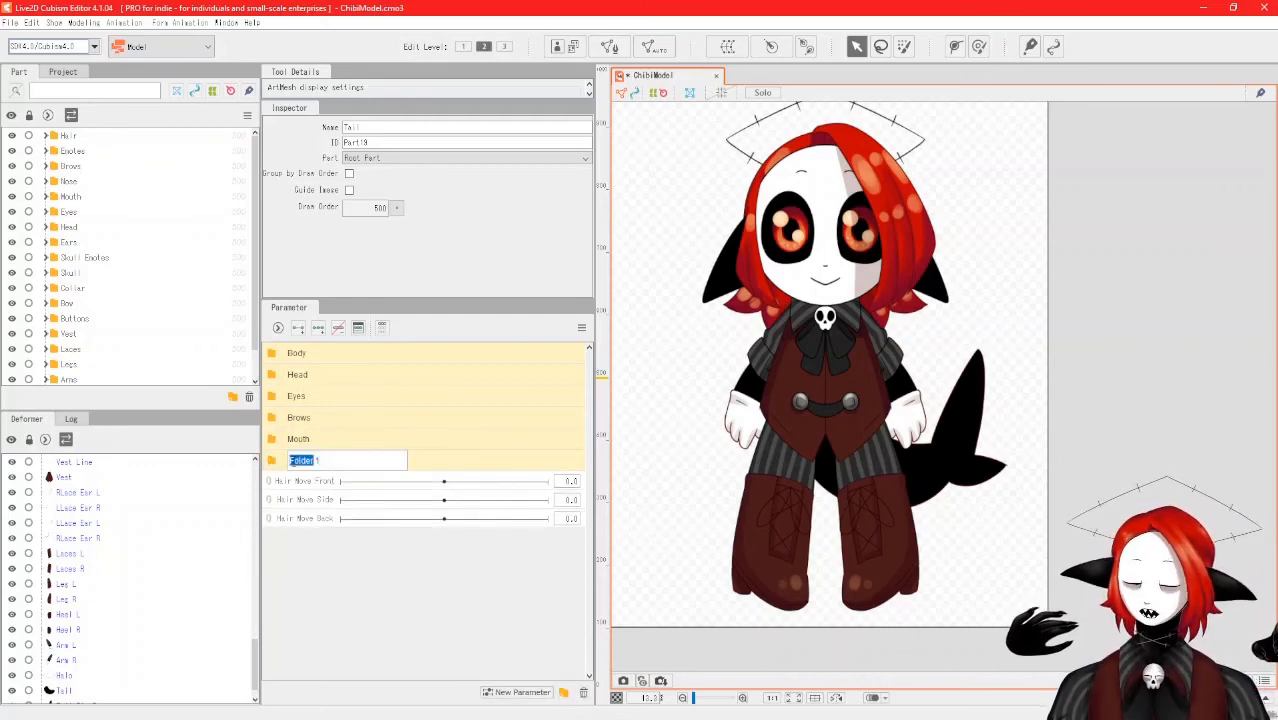
{"action": "type", "text": "Hair"}
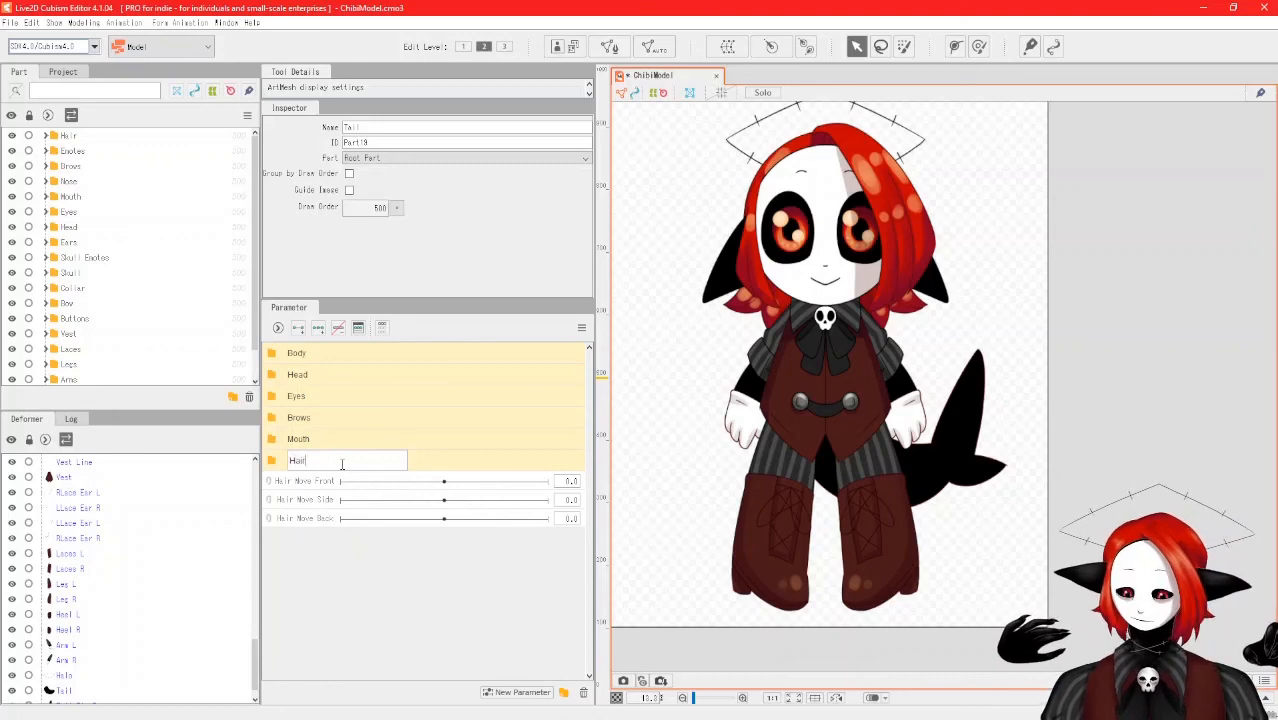
{"action": "key", "text": "Return"}
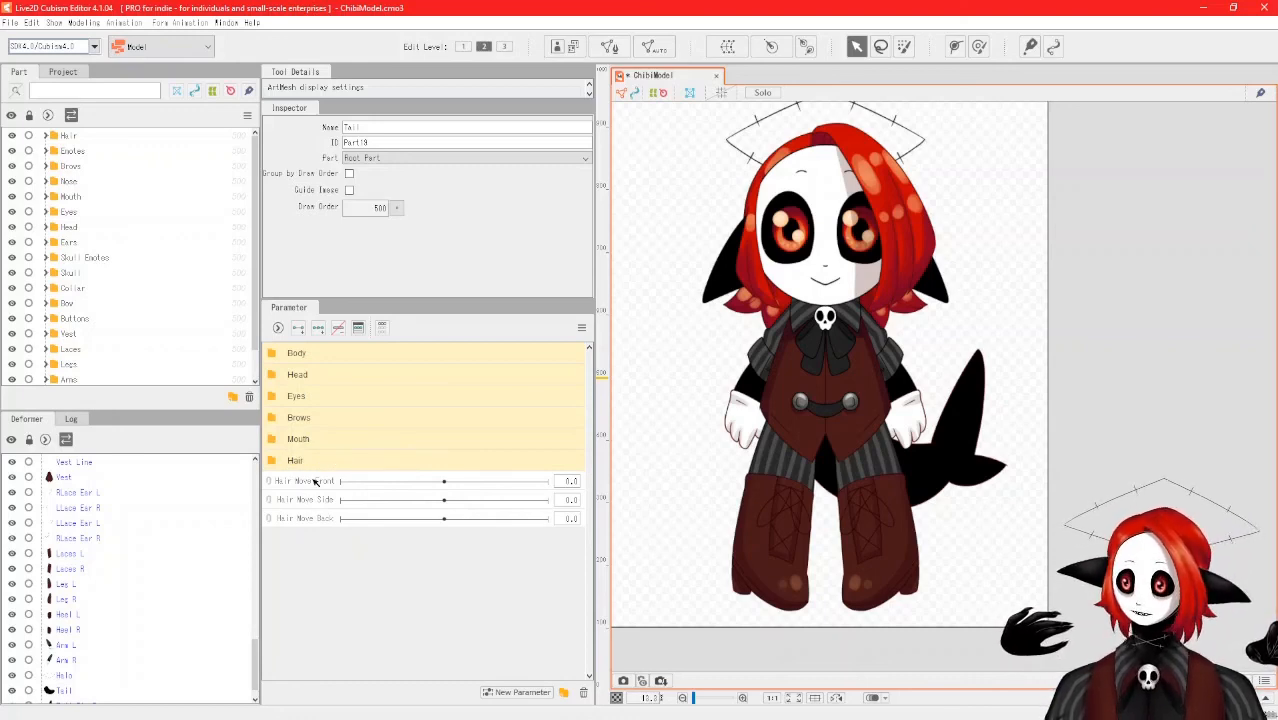
Delete the Hair Move Front, Hair Move Side and Hair Move Back parameters.
{"action": "left_click", "coordinate": [316, 481]}
{"action": "left_click", "coordinate": [311, 517], "text": "shift"}
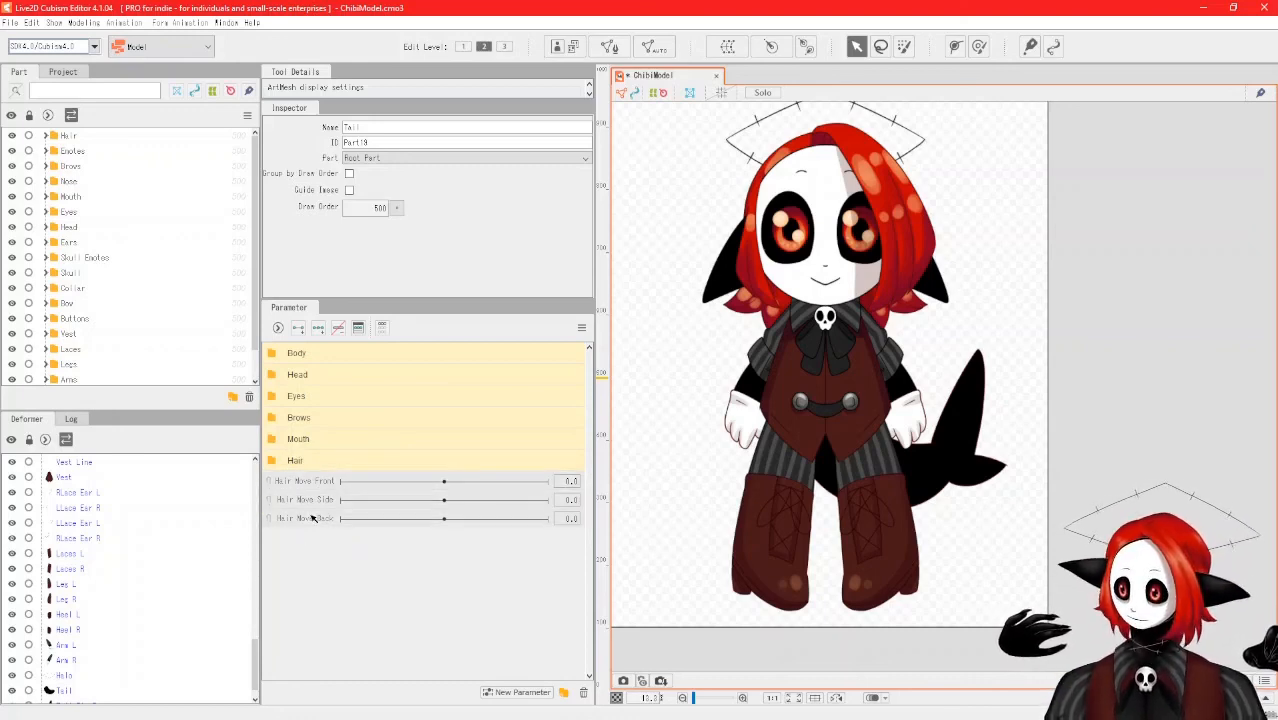
{"action": "left_click", "coordinate": [583, 693]}
{"action": "left_click", "coordinate": [598, 384]}
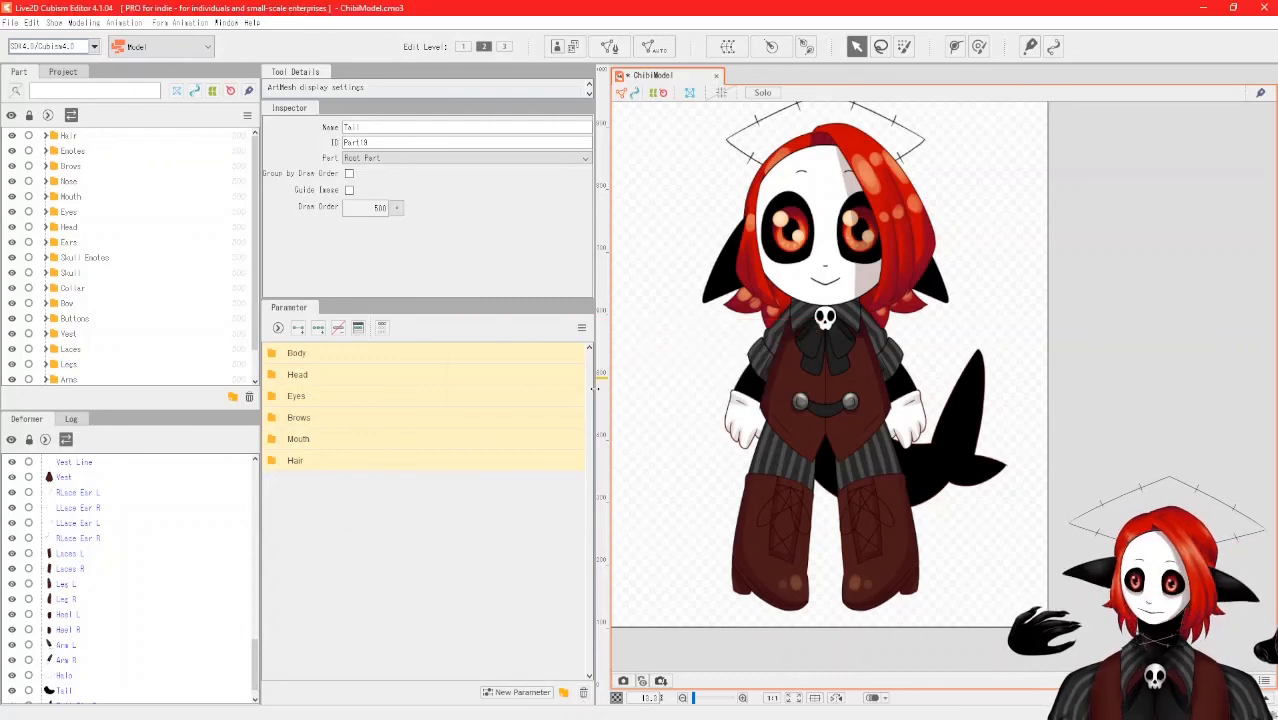